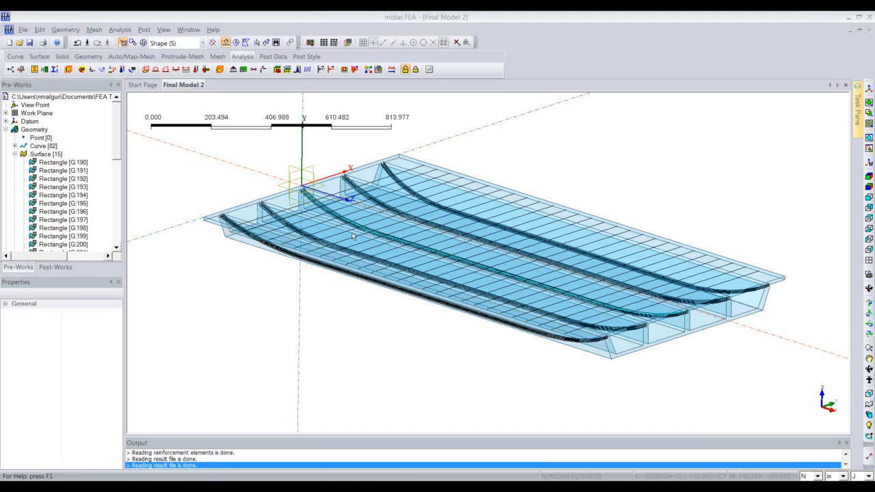
Step: Examine the box-girder bridge model and its curved tendons from the end, isometric and plan views
left_click(871, 241)
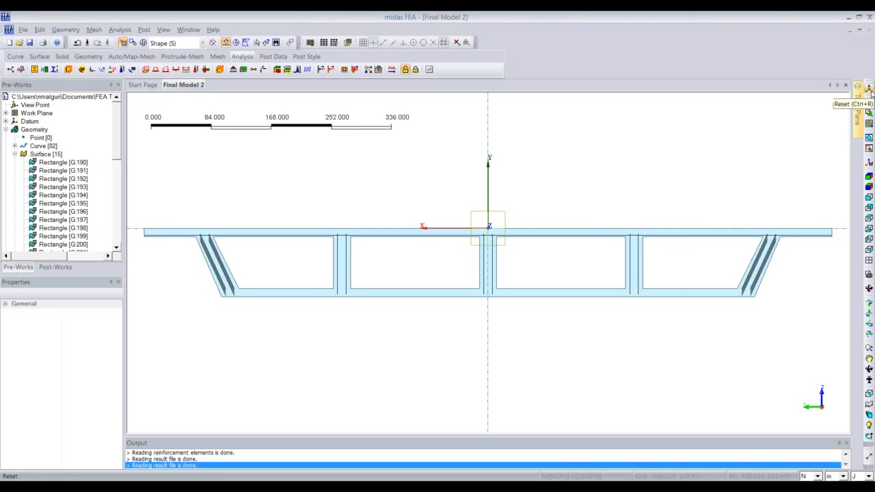
left_click(870, 90)
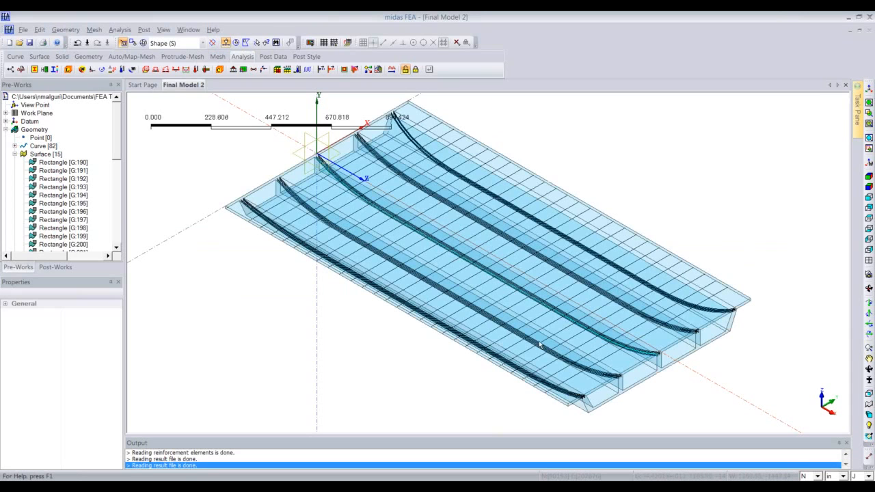
middle_click_drag(540, 345, 468, 331, "ctrl")
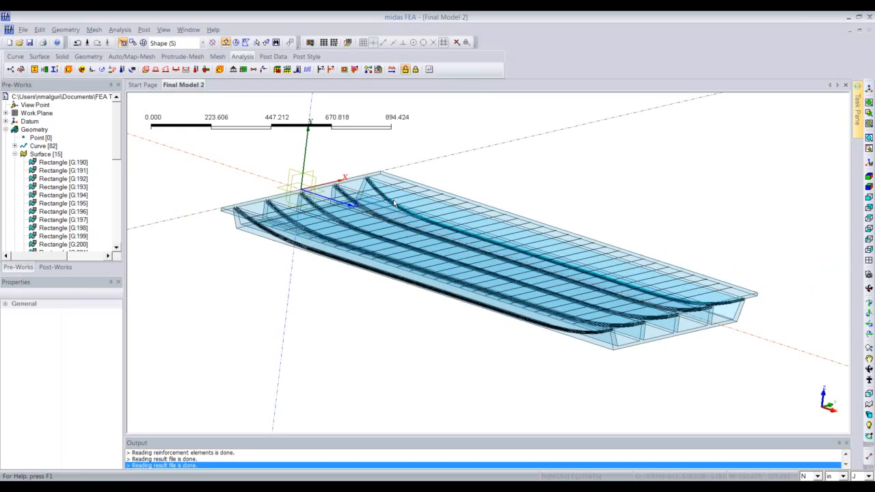
left_click(869, 218)
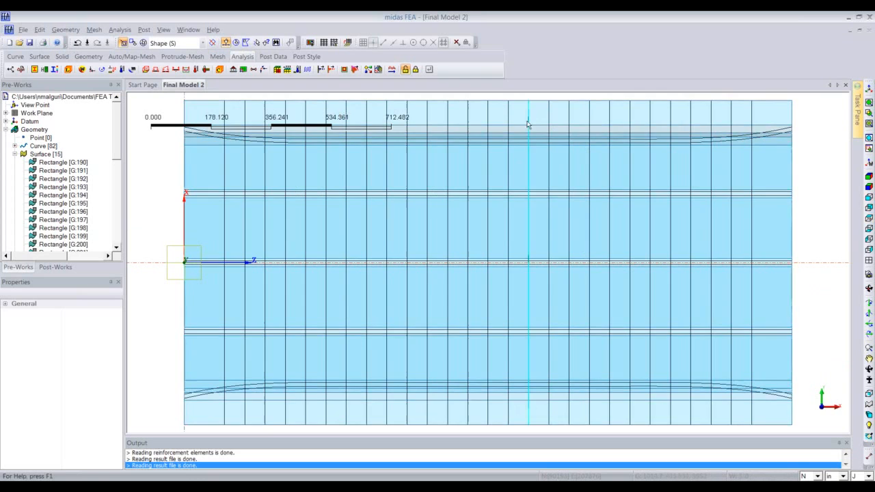
left_click(867, 89)
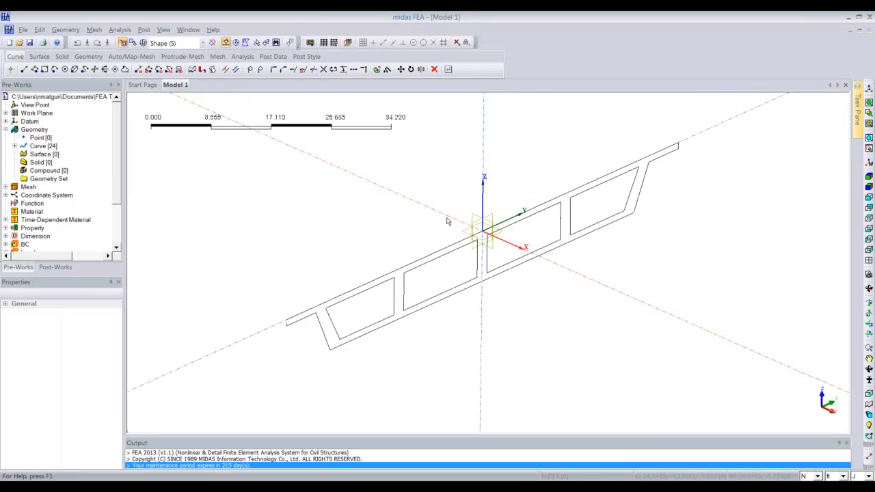
scroll(448, 221, "down", 1)
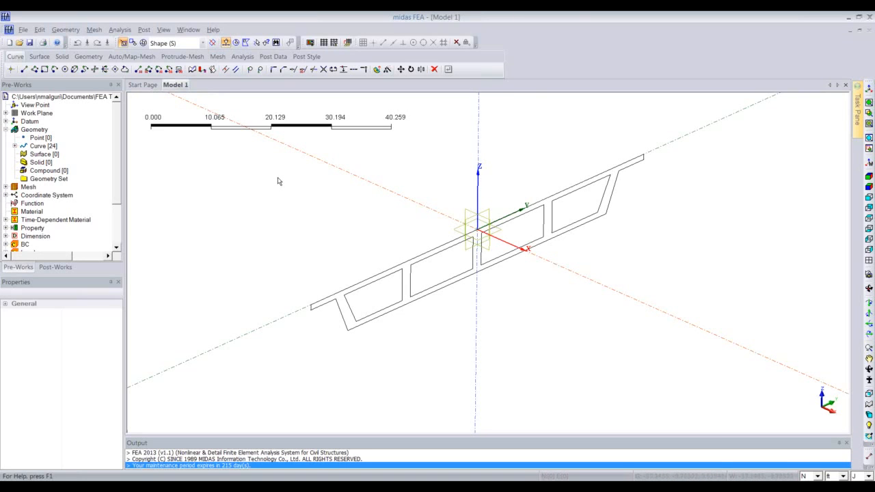
left_click(23, 29)
mouse_move(45, 98)
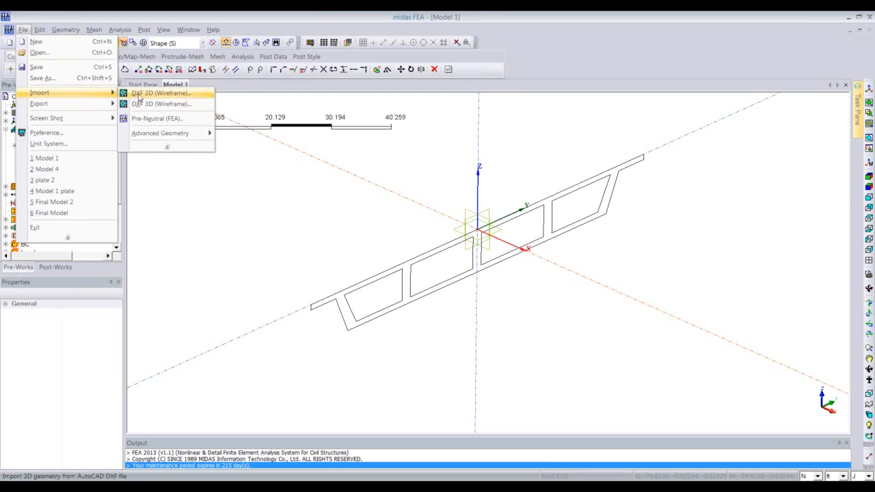
left_click(354, 233)
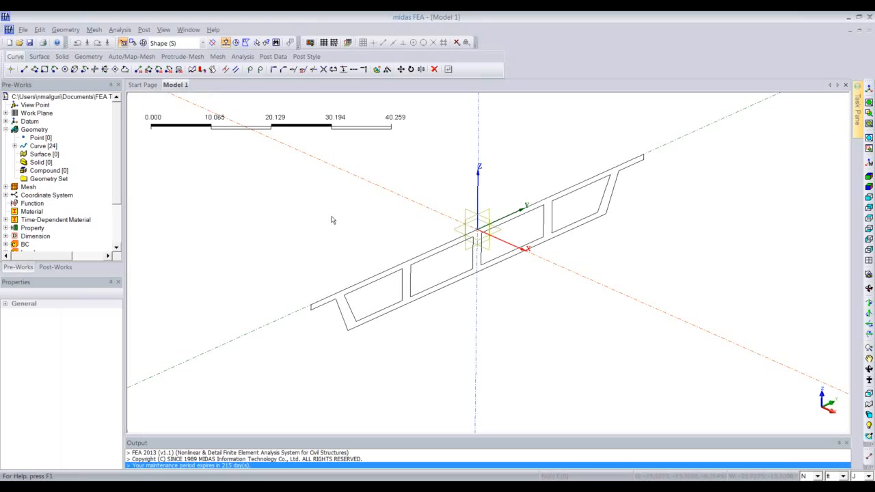
right_click(331, 220)
left_click(303, 197)
middle_click_drag(255, 229, 260, 222)
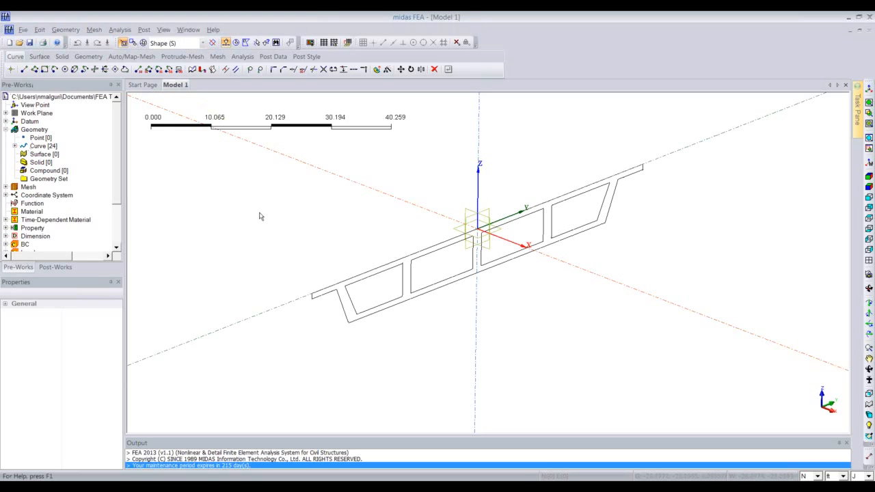
Step: Turn on the work plane grid and inspect the girder section's orientation relative to it
right_click(275, 190)
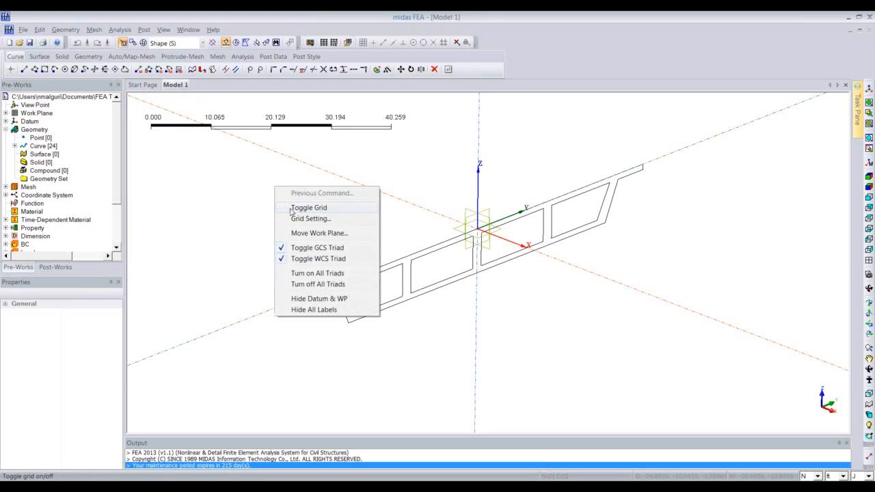
left_click(285, 211)
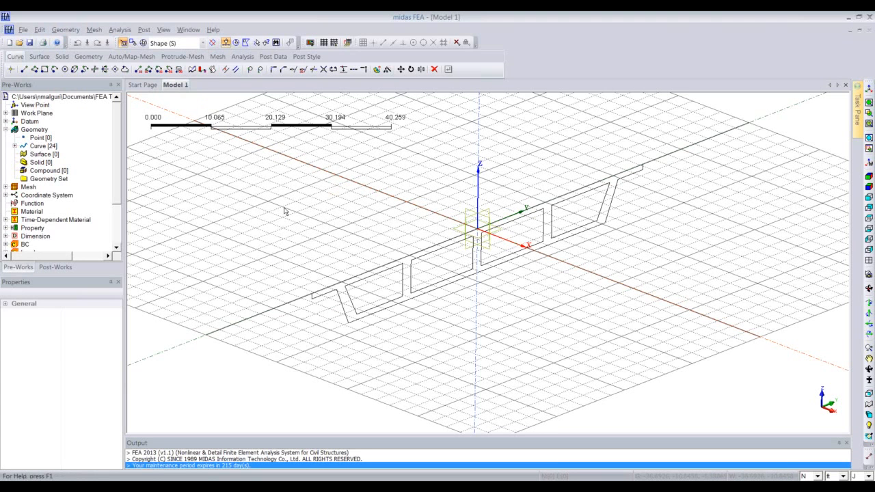
middle_click_drag(284, 211, 331, 200)
scroll(331, 199, "down", 1)
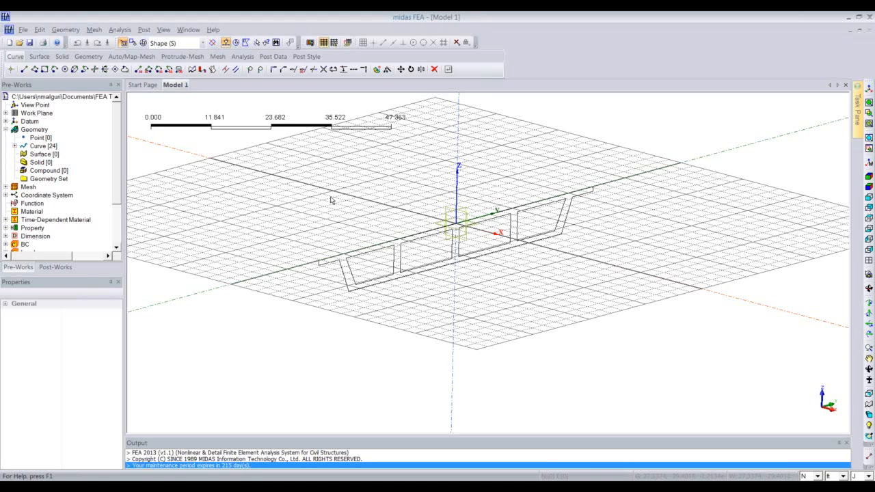
scroll(331, 200, "down", 3)
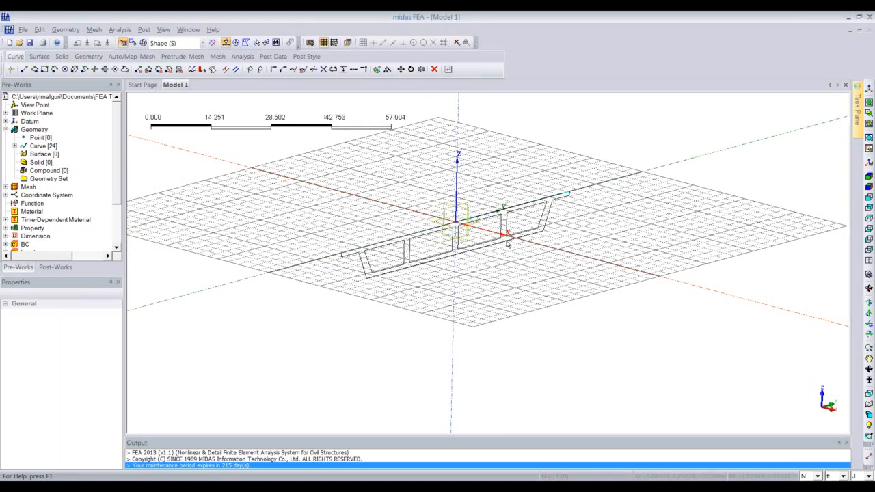
scroll(501, 240, "up", 3)
left_click(823, 400)
middle_click_drag(488, 253, 489, 248)
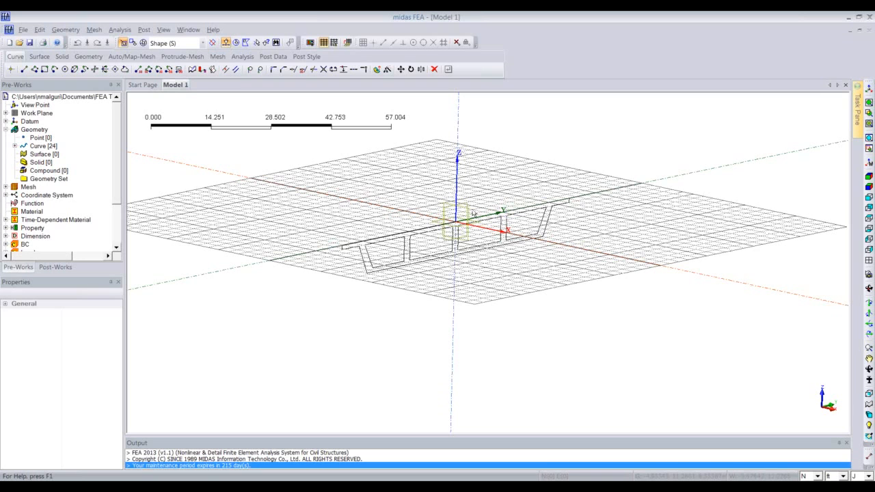
middle_click_drag(457, 203, 479, 215)
scroll(474, 209, "down", 1)
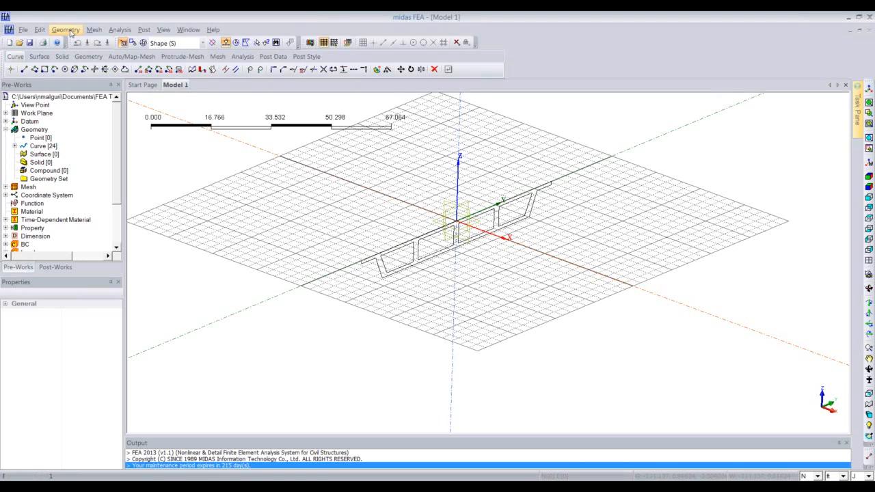
Step: Try to move the work plane using a datum plane at the origin as the reference face
left_click(66, 30)
mouse_move(79, 42)
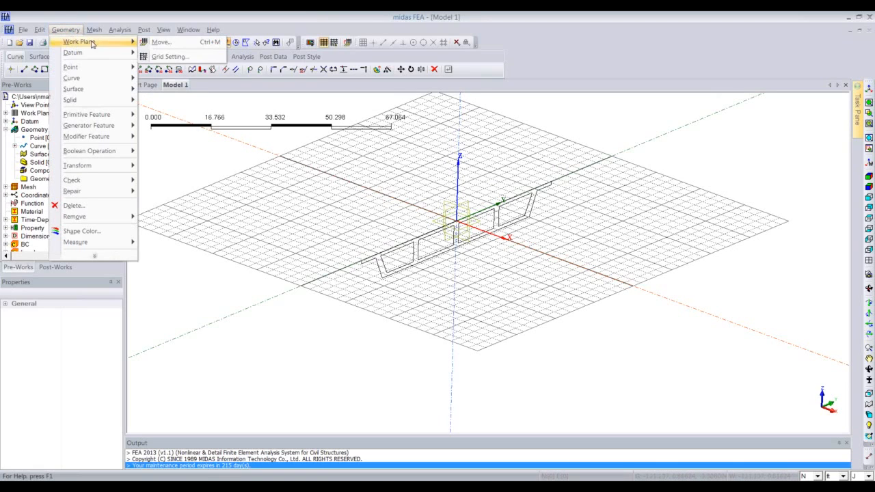
left_click(164, 43)
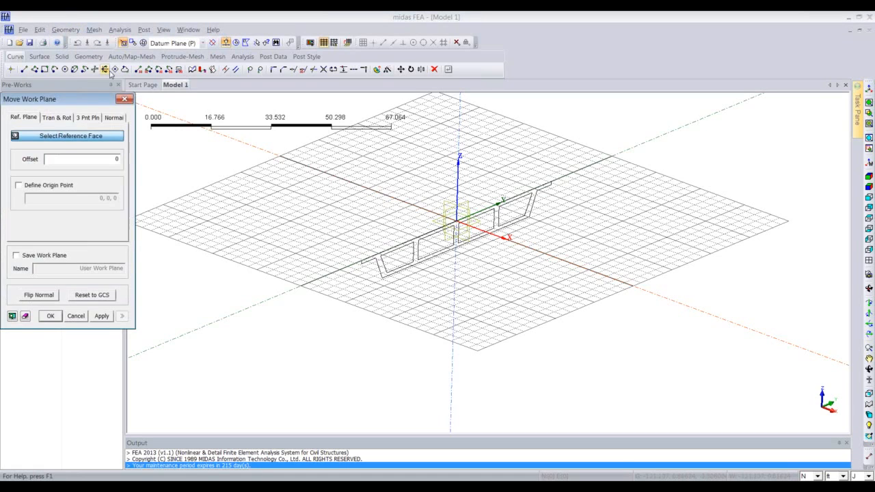
left_click_drag(92, 93, 199, 88)
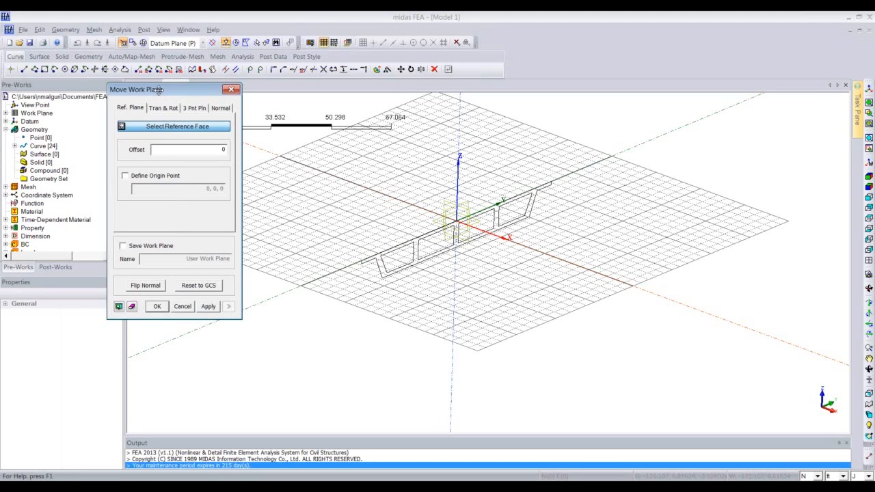
left_click_drag(158, 89, 171, 89)
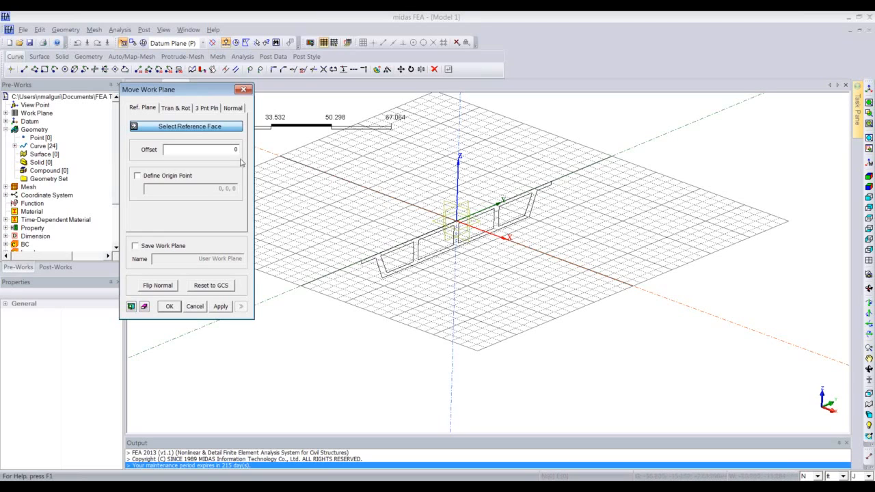
left_click(205, 112)
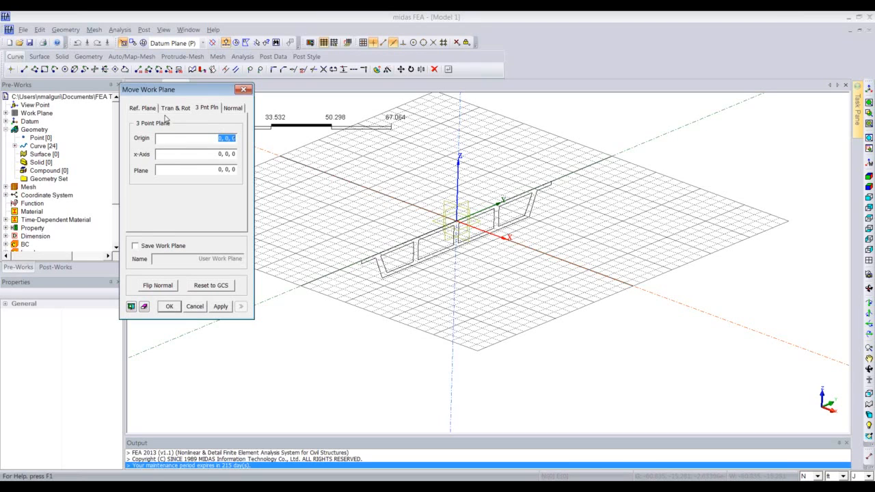
left_click(143, 108)
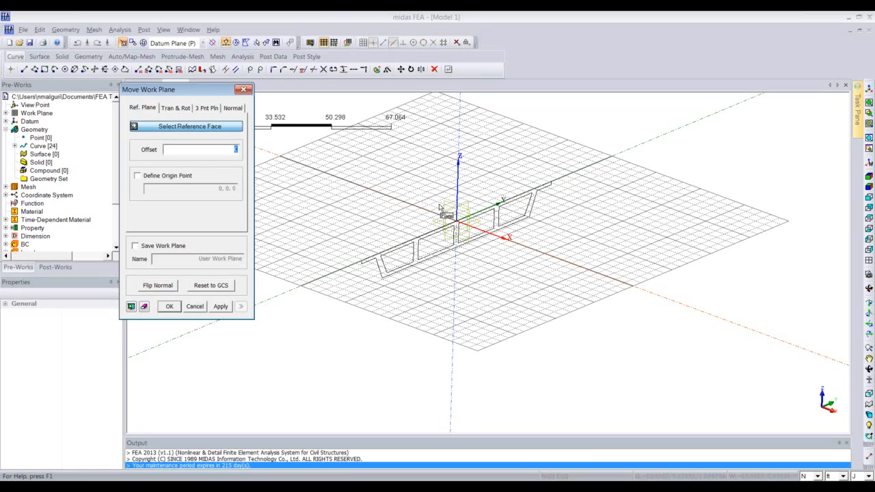
left_click(439, 226)
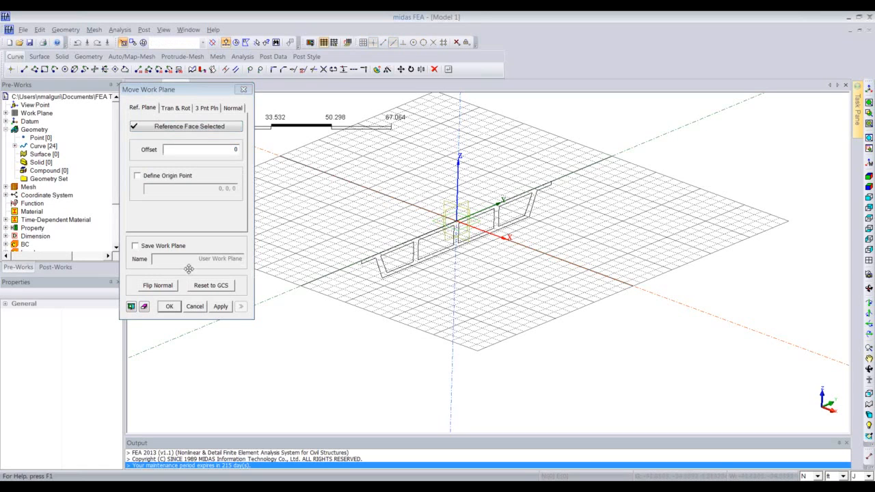
left_click(169, 306)
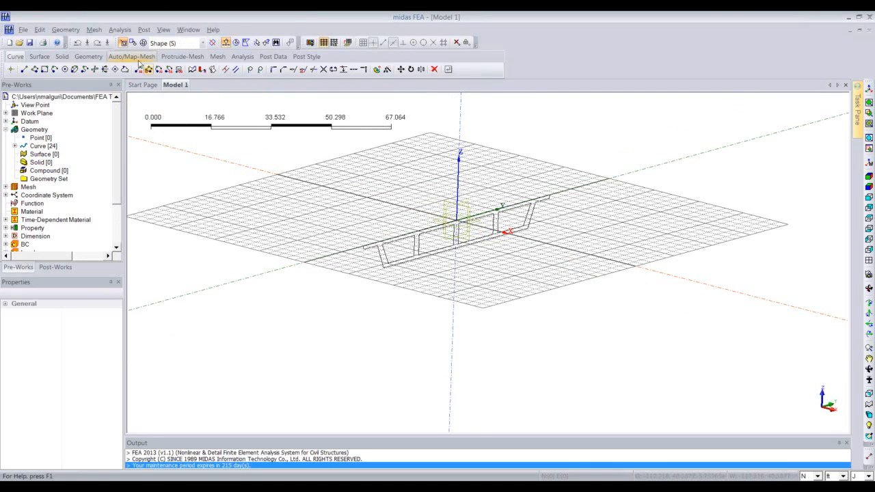
Step: Move the work plane onto the vertical X-Z datum plane at the origin with an offset of 0
left_click(66, 30)
left_click(170, 44)
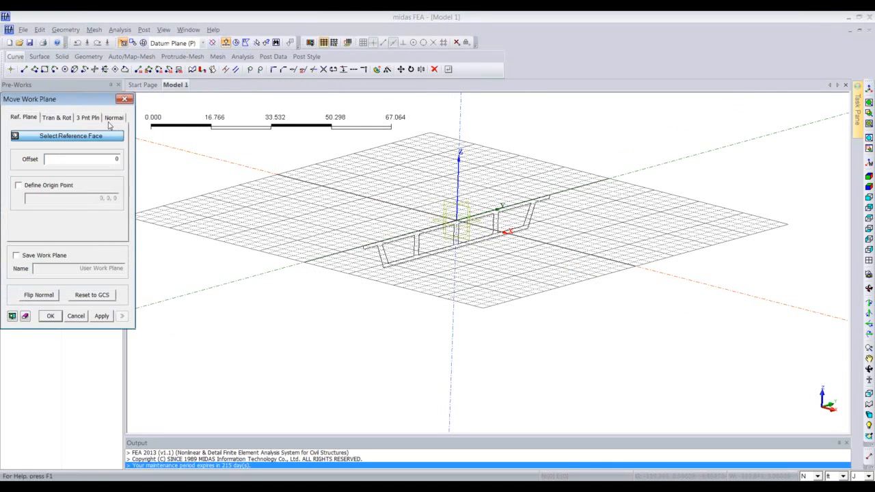
left_click_drag(101, 103, 143, 101)
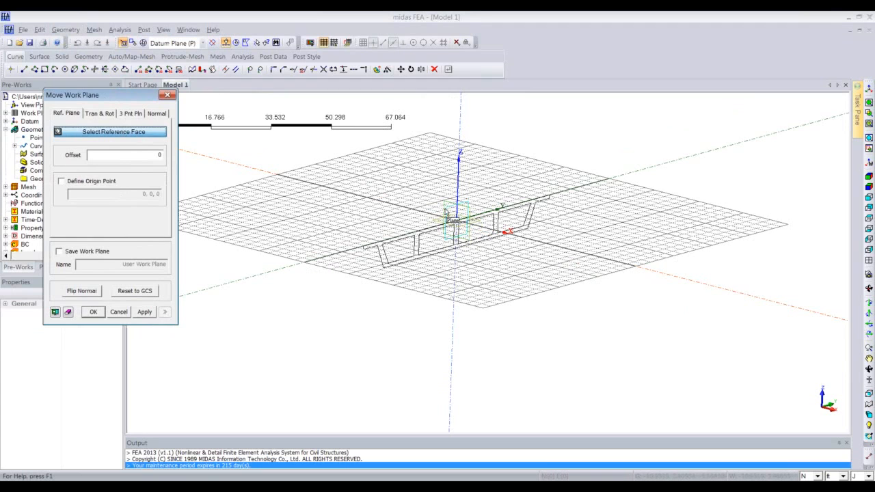
left_click(452, 212)
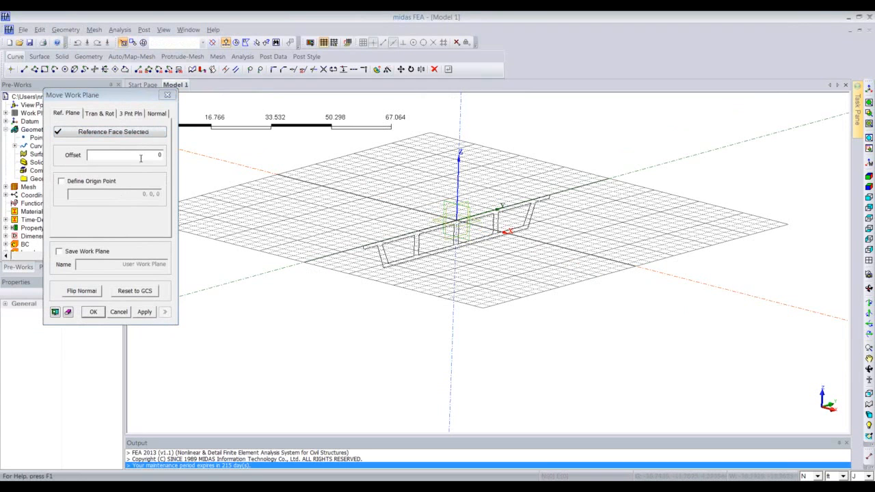
left_click(92, 313)
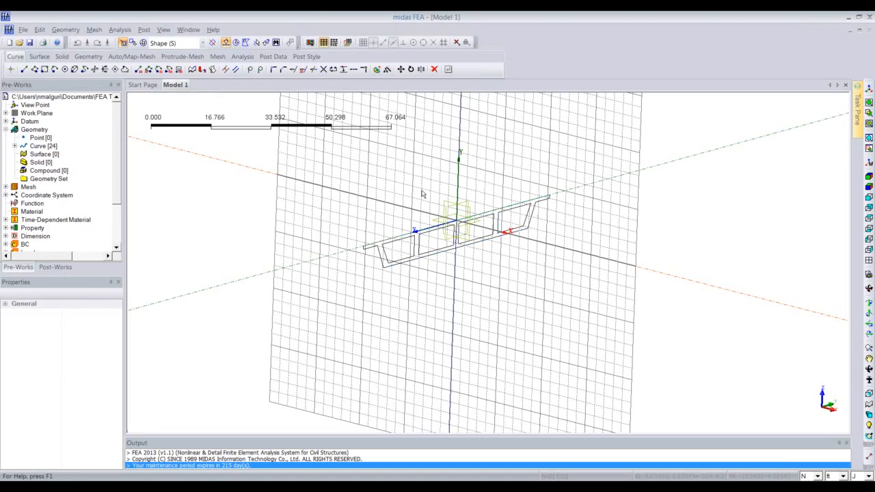
Step: Draw a closed trial polyline about 98 ft wide and 16 ft high on the work plane with grid snapping, and undo it
left_click(869, 197)
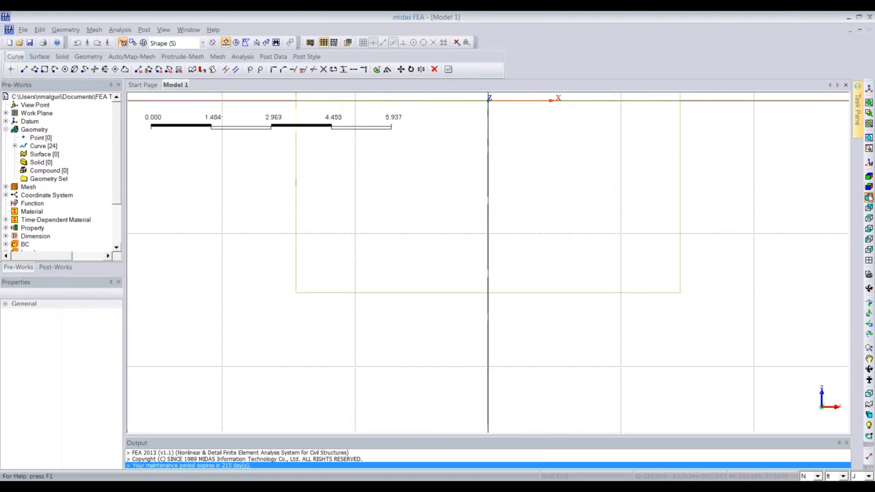
scroll(625, 233, "down", 7)
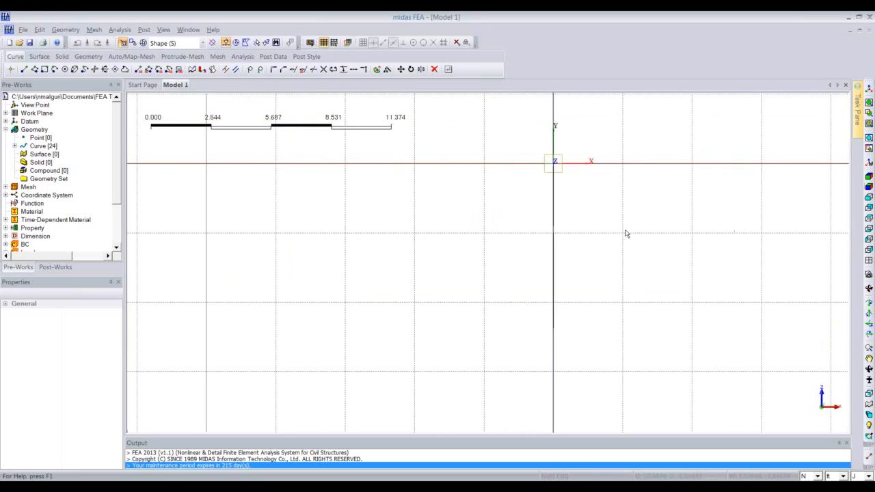
middle_click_drag(588, 226, 493, 231)
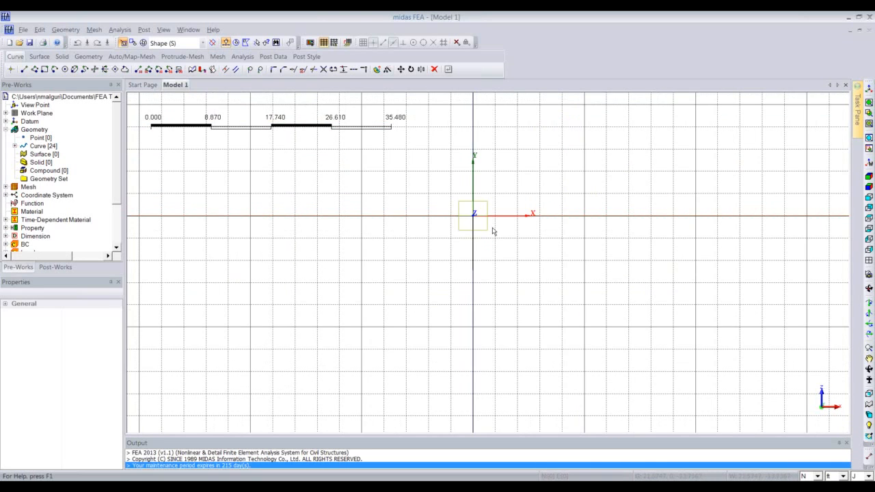
scroll(492, 231, "down", 5)
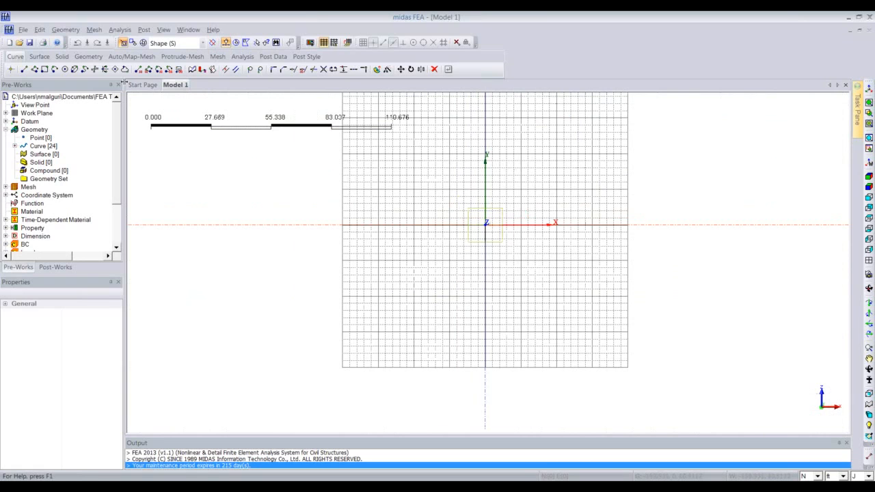
left_click(69, 30)
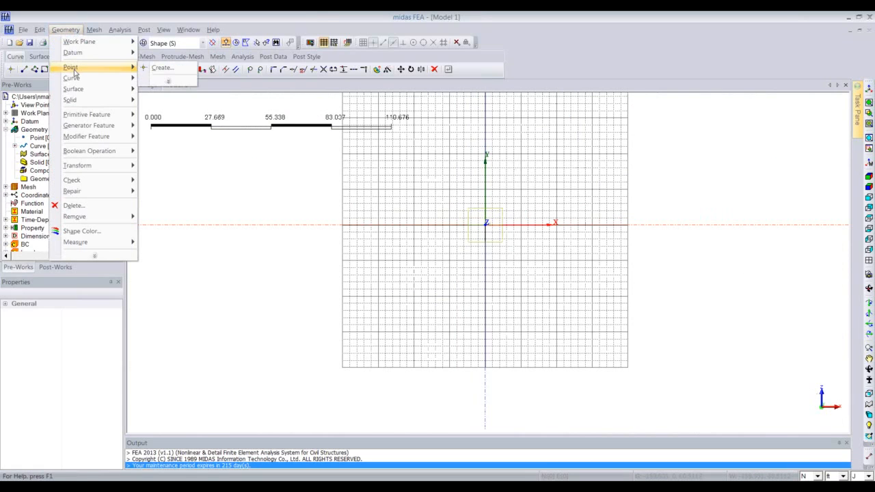
mouse_move(77, 78)
mouse_move(169, 80)
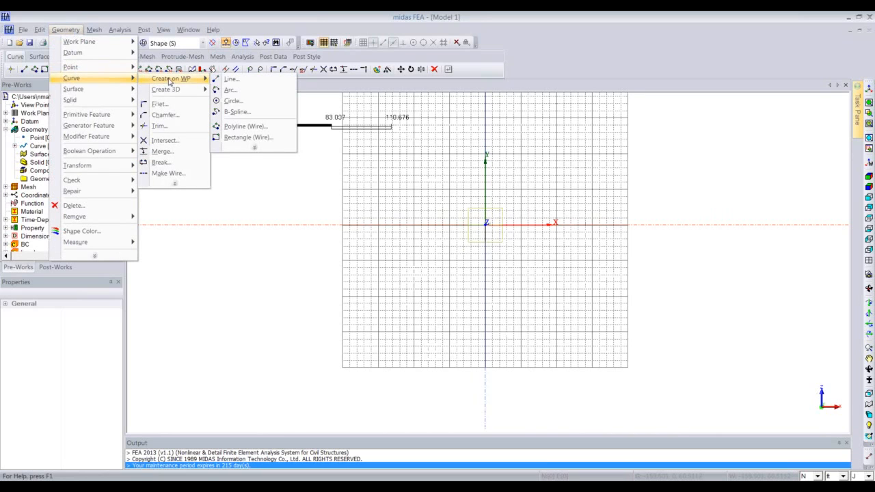
left_click(245, 125)
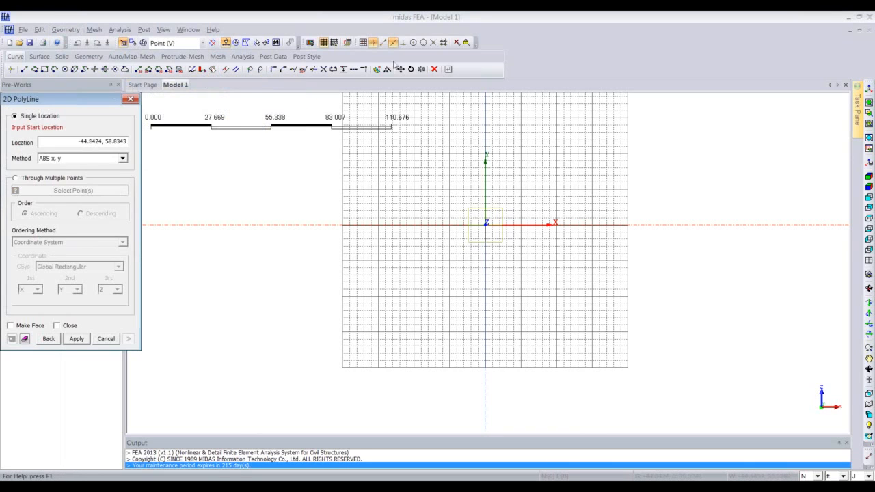
left_click(364, 42)
left_click(380, 167)
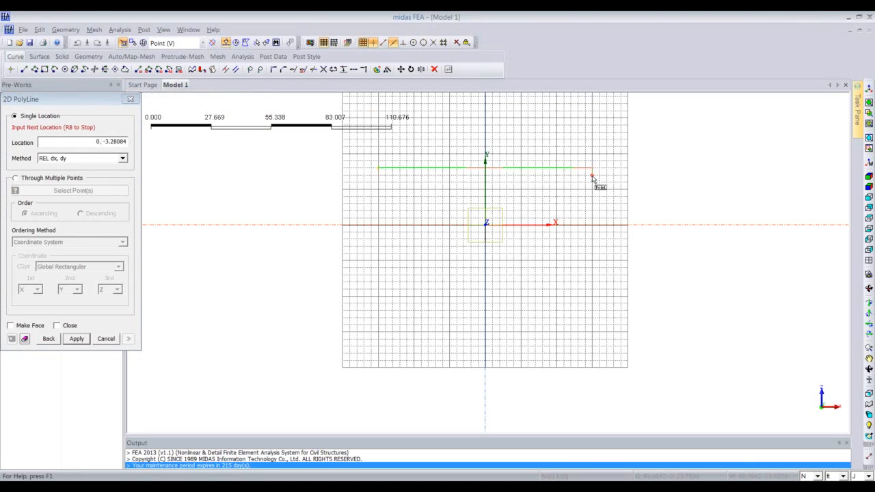
left_click(592, 169)
left_click(564, 204)
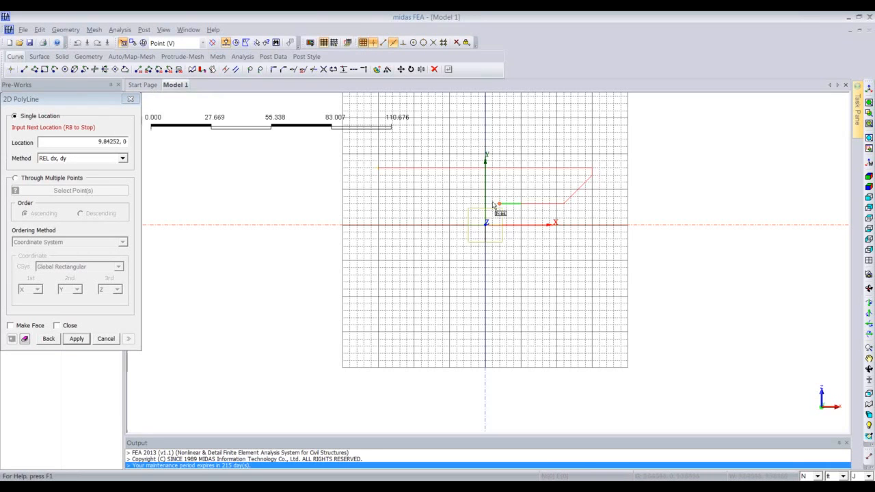
left_click(449, 204)
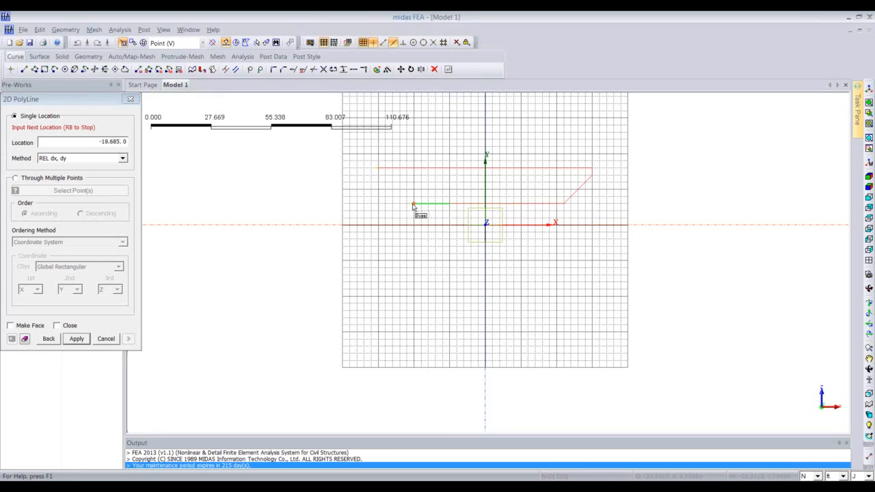
left_click(412, 204)
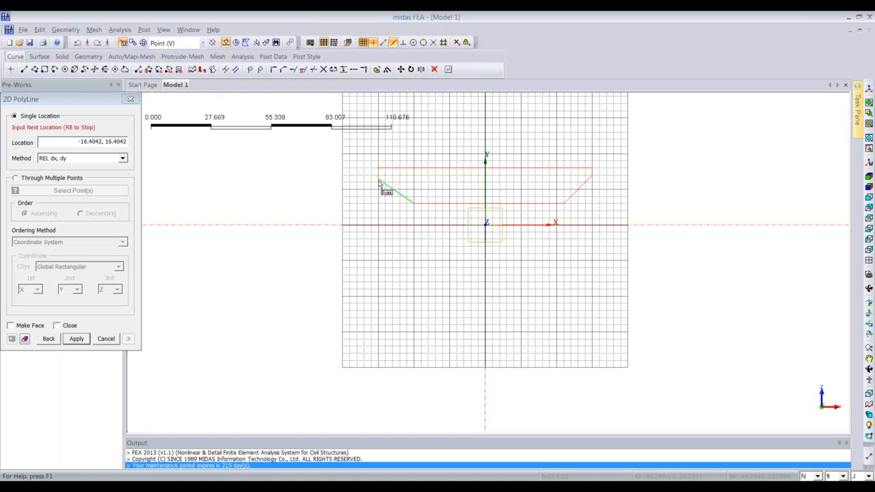
left_click(380, 172)
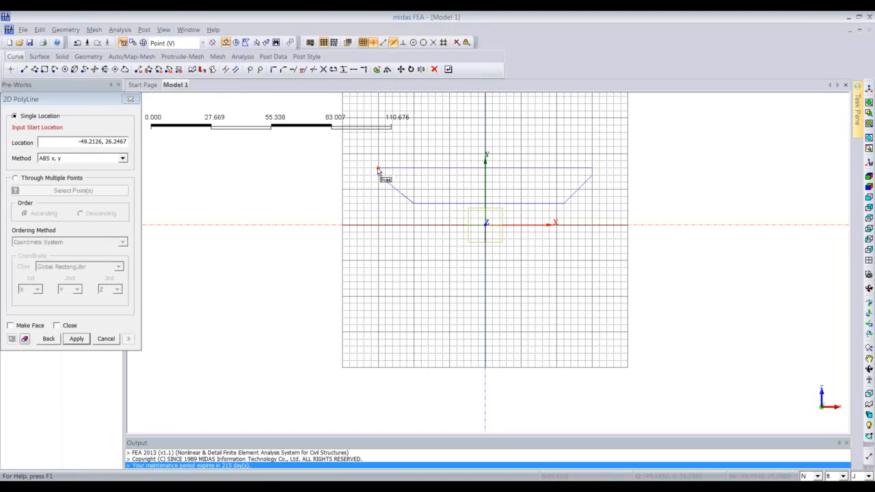
right_click(362, 214)
middle_click_drag(359, 217, 324, 230)
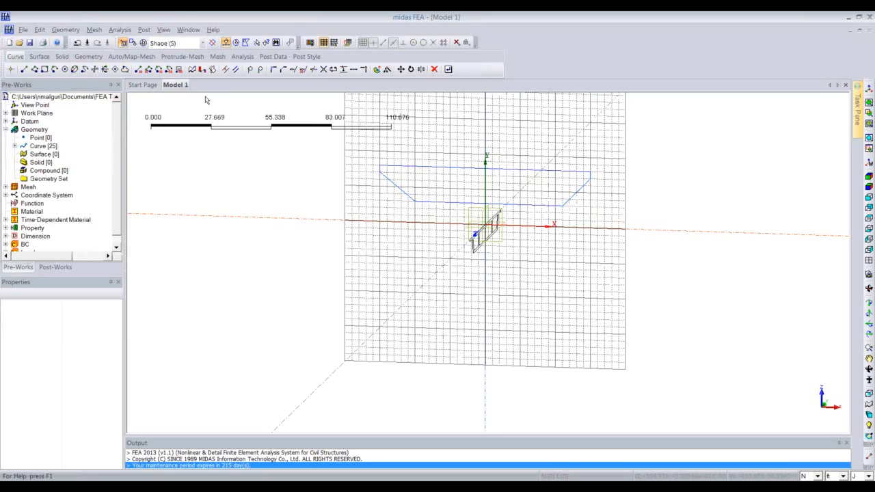
left_click(78, 42)
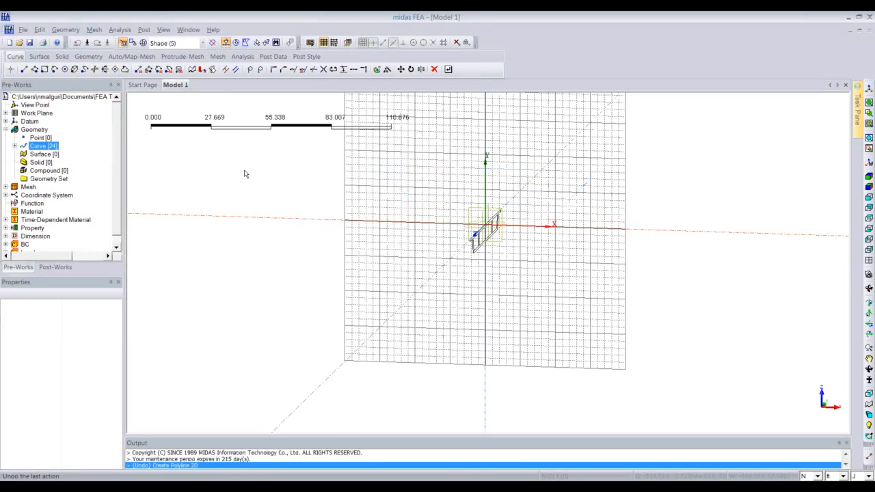
left_click(66, 29)
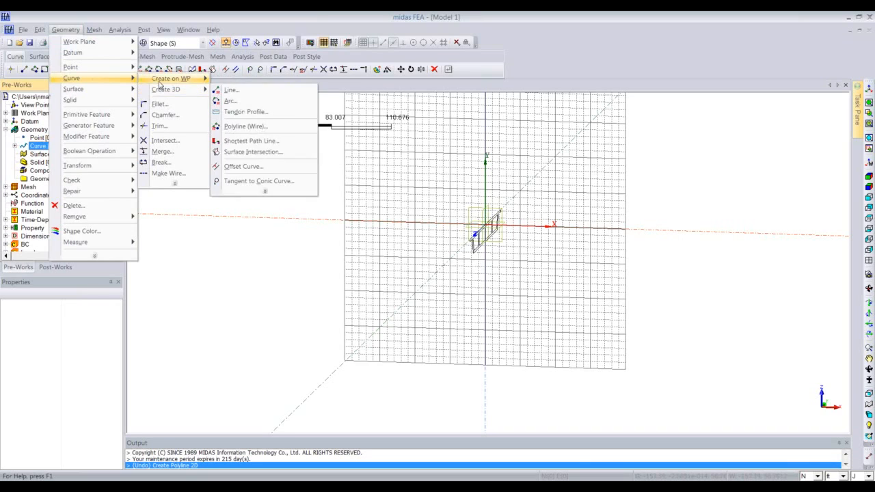
left_click(236, 90)
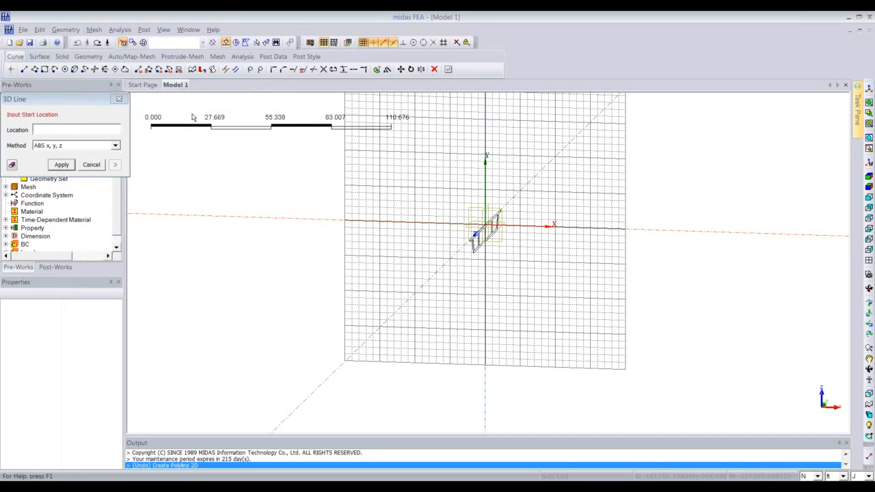
left_click_drag(82, 100, 138, 101)
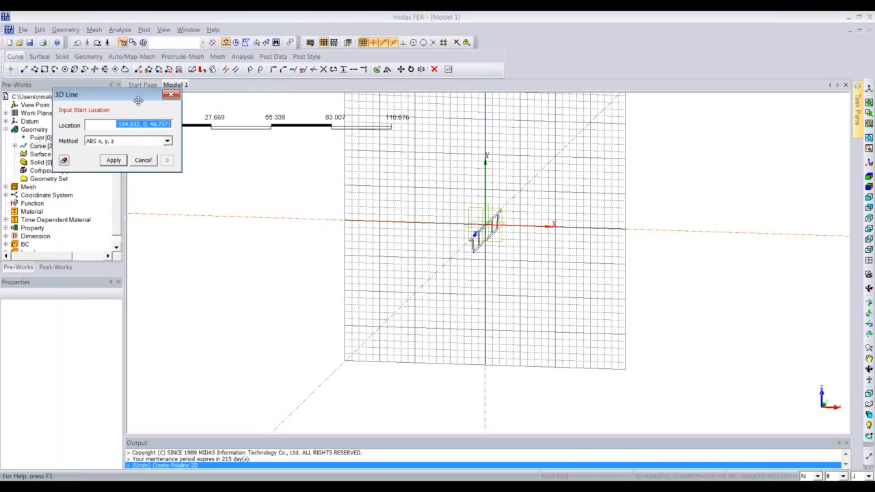
left_click(171, 95)
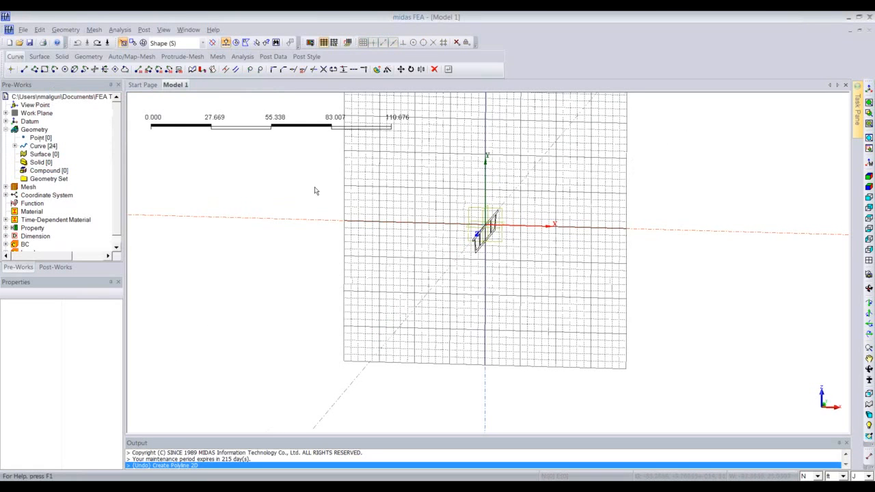
scroll(435, 202, "up", 1)
scroll(435, 202, "up", 1)
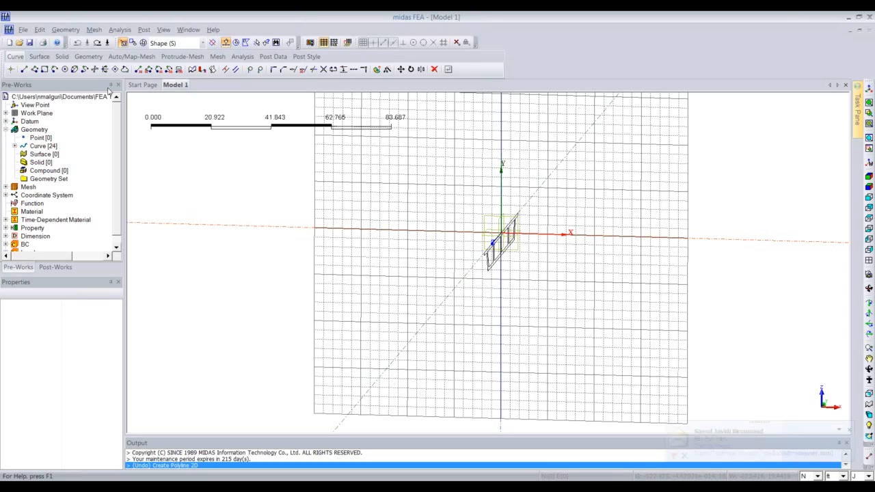
left_click(65, 30)
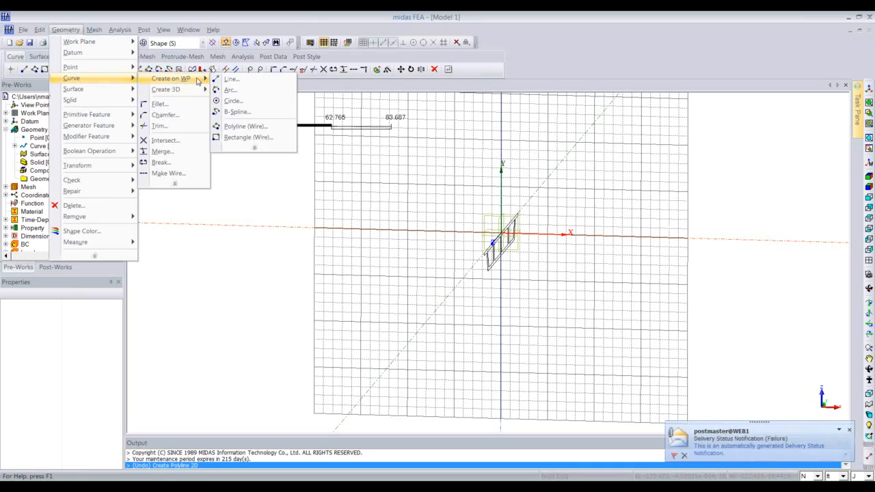
mouse_move(195, 89)
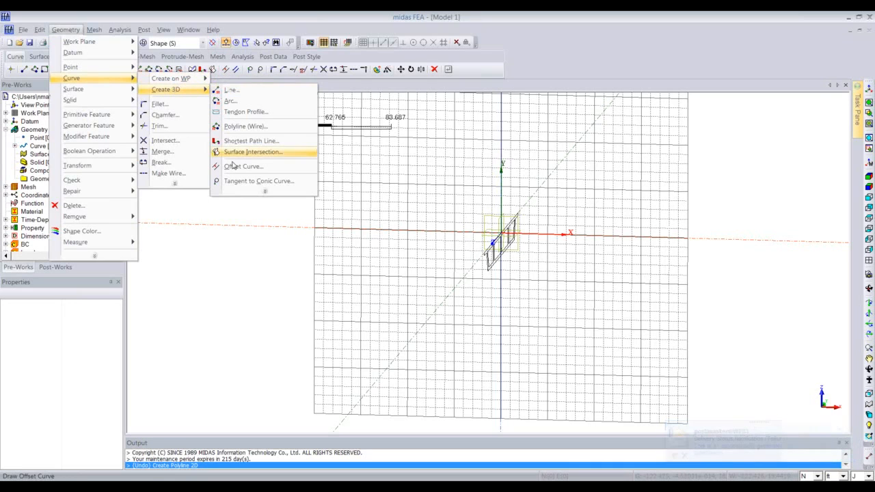
left_click(73, 24)
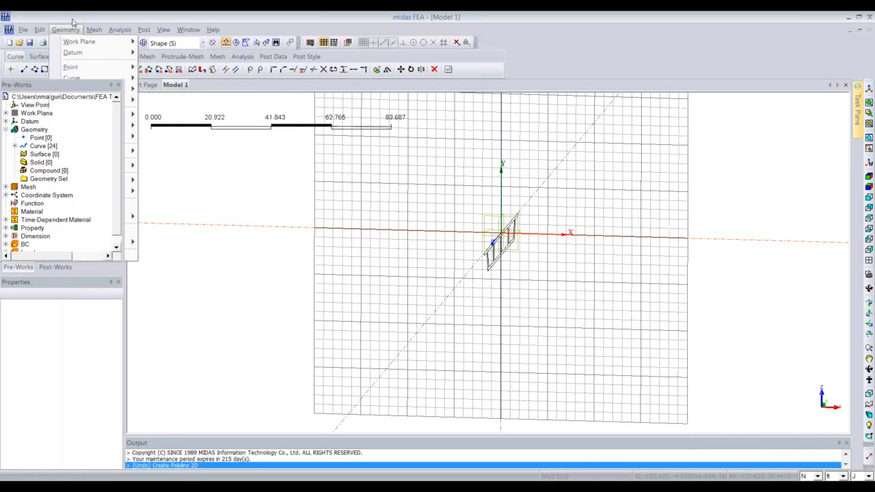
Step: Turn off the work plane grid and show the girder section in the Left view
right_click_drag(408, 219, 378, 186)
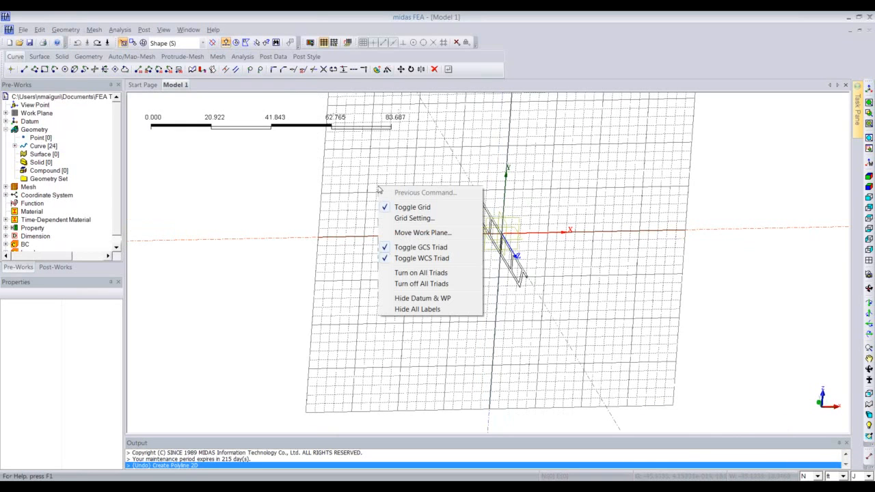
left_click(412, 207)
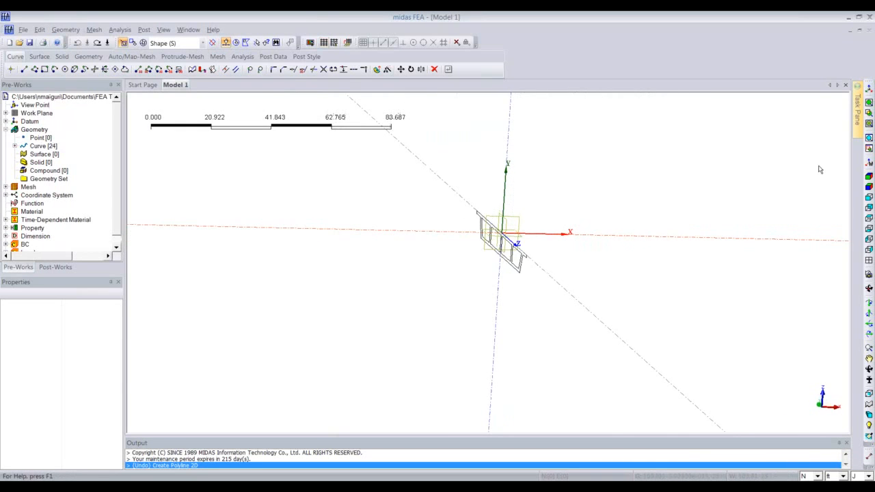
scroll(465, 221, "up", 4)
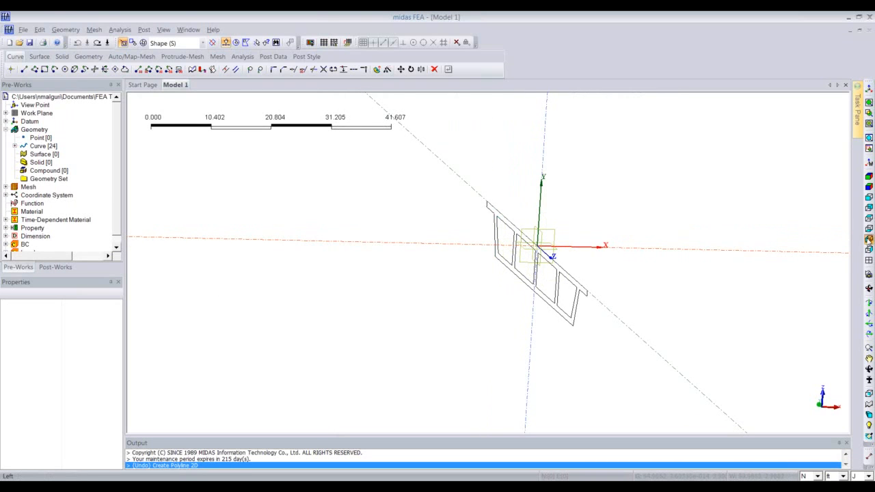
left_click(868, 239)
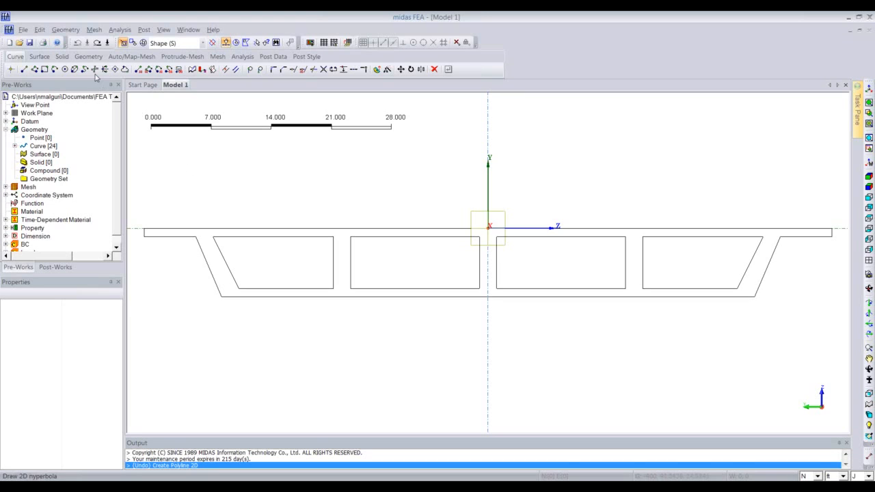
Step: Join all edges of the girder section's outer outline into one wire using the Multi Entity method with a tolerance of 1e-005
left_click(67, 31)
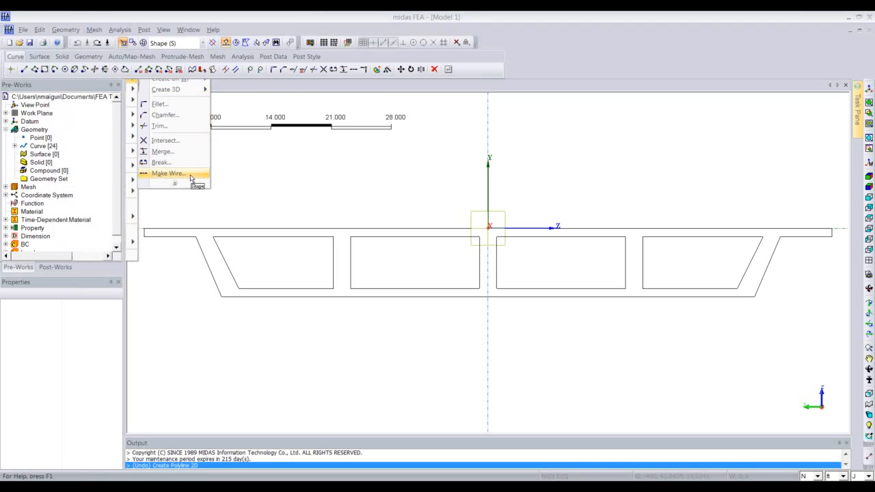
left_click(168, 174)
left_click_drag(84, 103, 127, 105)
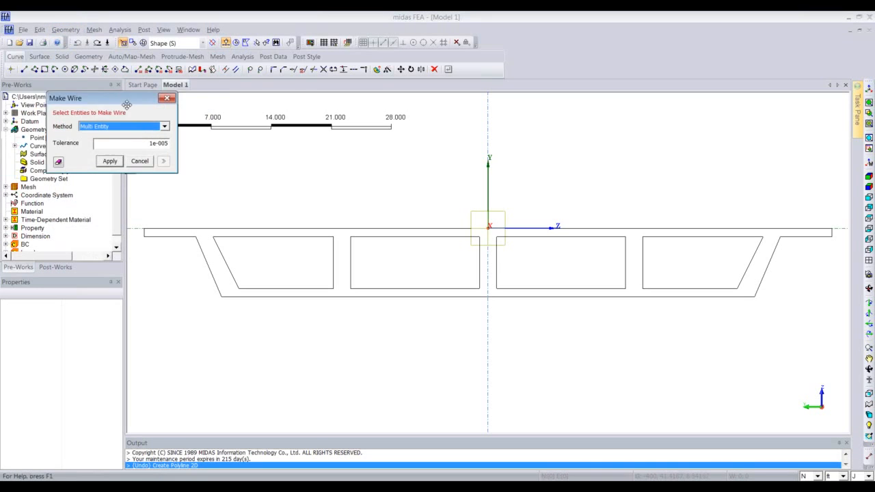
left_click(163, 233)
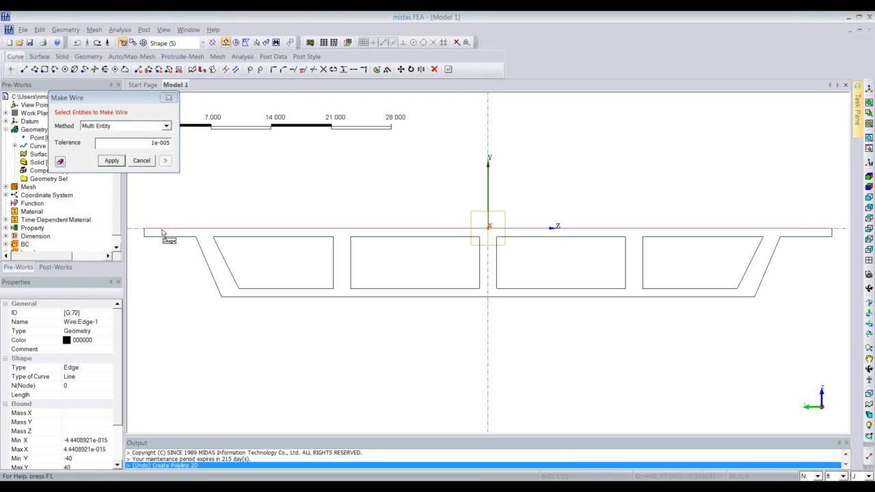
left_click(164, 237)
left_click(217, 282)
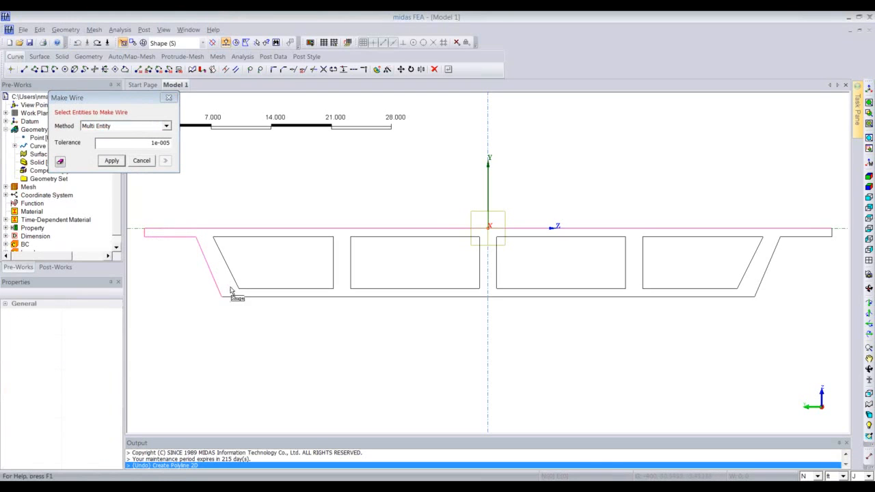
left_click(305, 297)
scroll(519, 325, "down", 1)
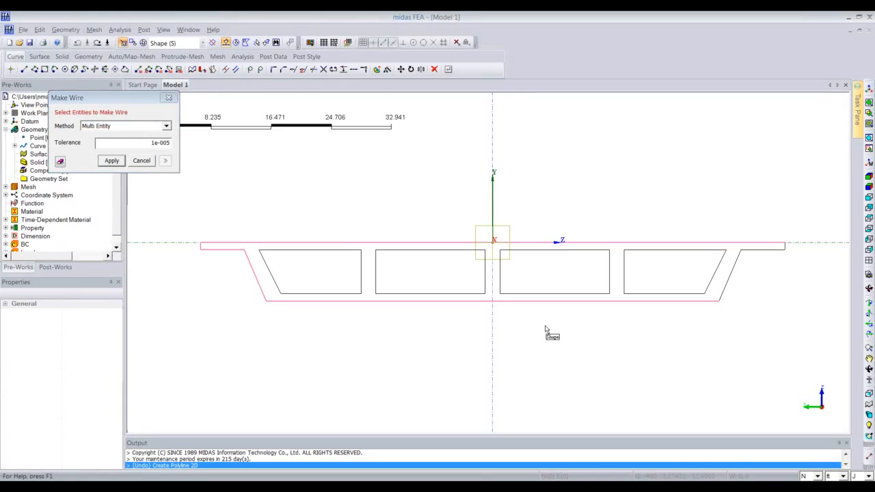
middle_click_drag(556, 328, 458, 313)
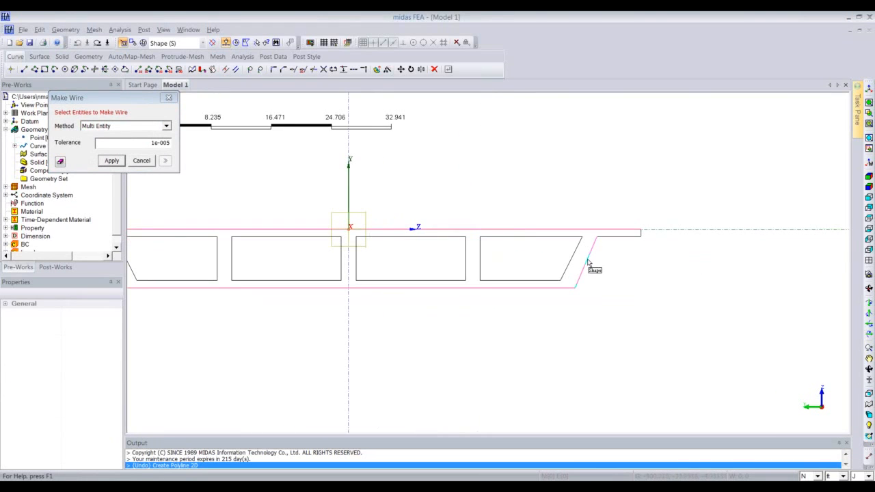
left_click(588, 262)
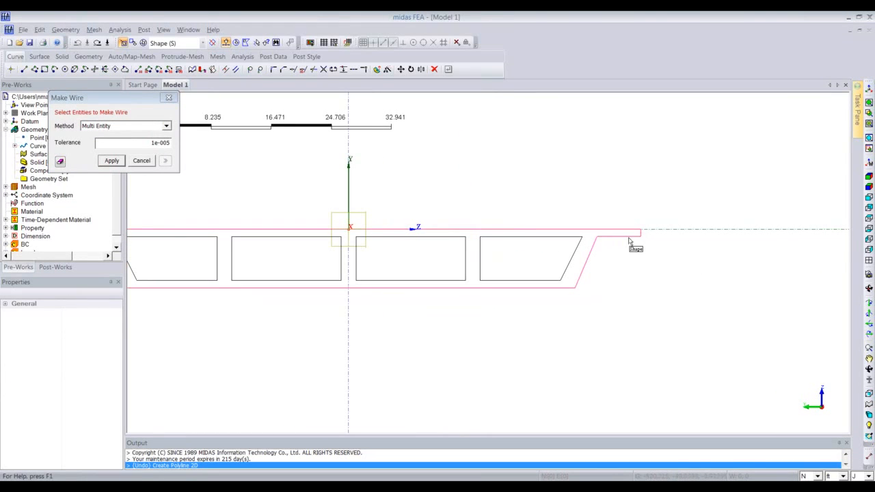
scroll(610, 283, "down", 2)
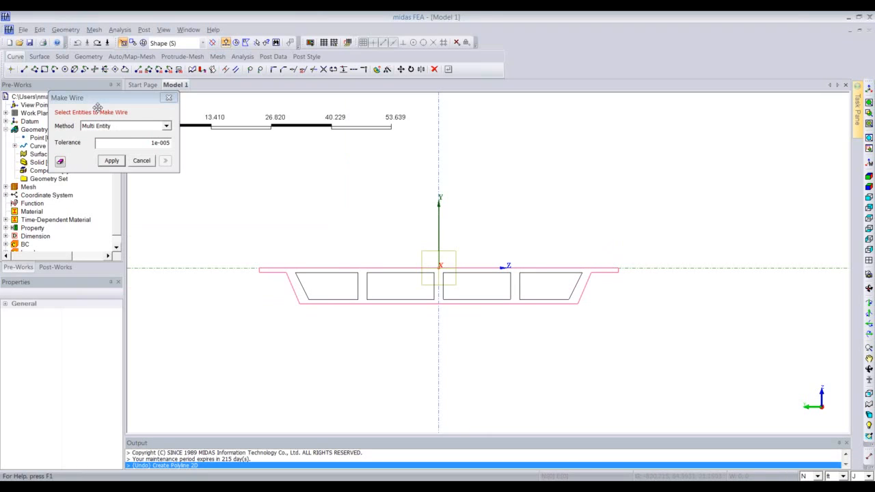
left_click(112, 161)
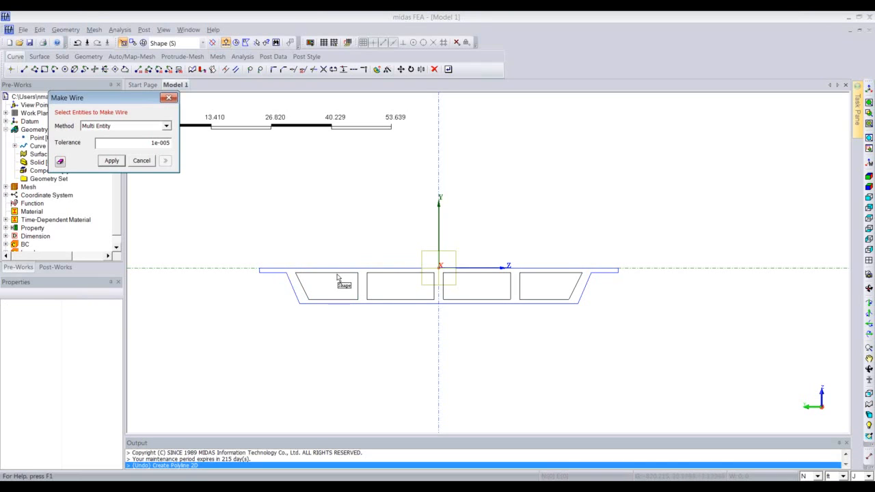
Step: Join the edges of each of the girder section's four inner cell outlines into separate wires with the Multi Entity method
left_click(358, 288)
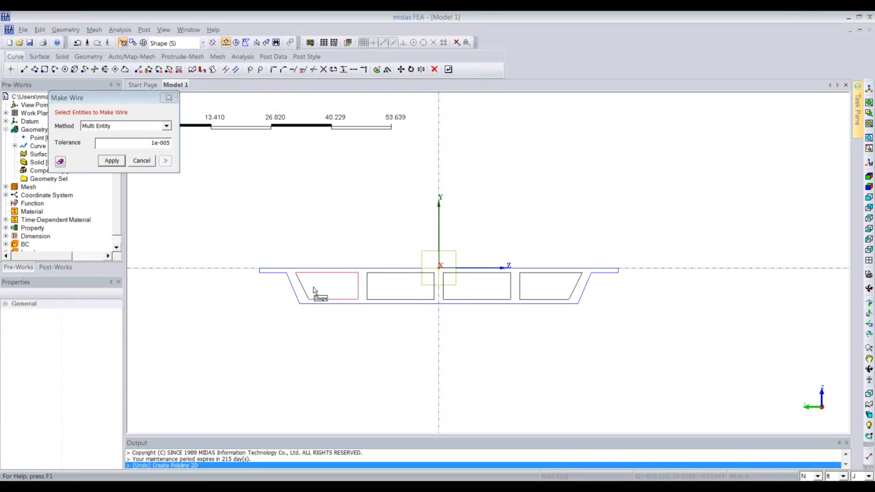
left_click(112, 161)
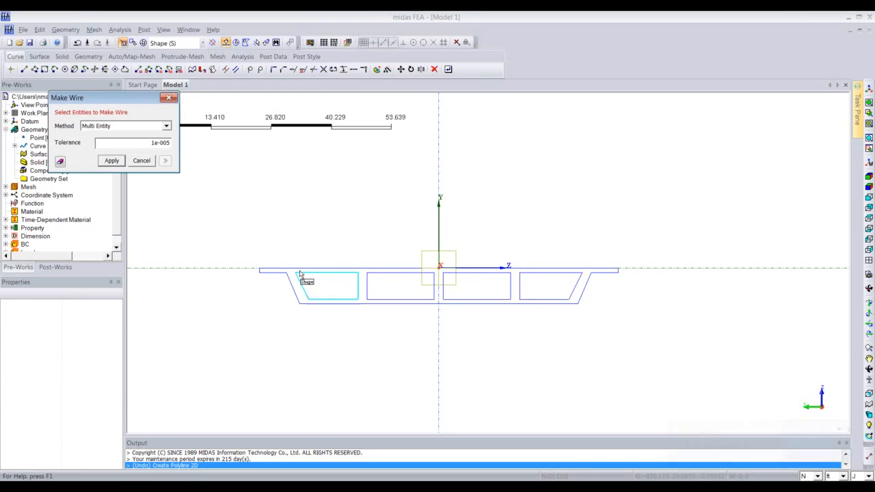
left_click(260, 270)
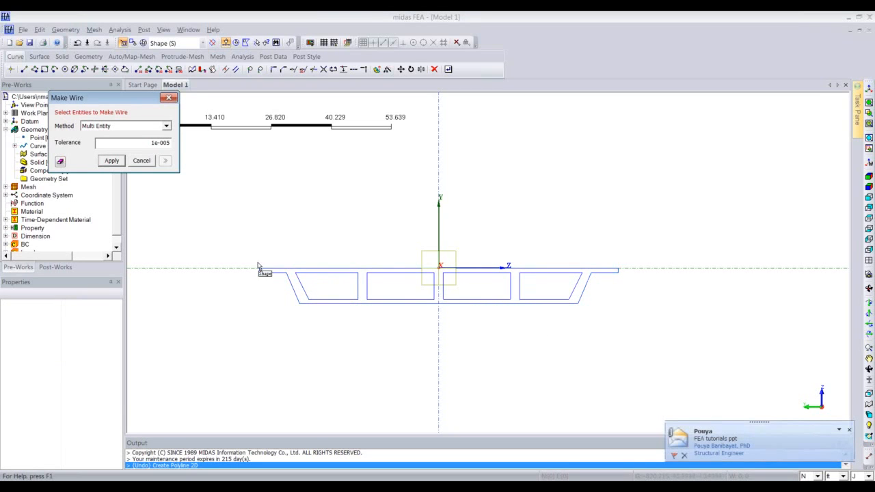
left_click(171, 99)
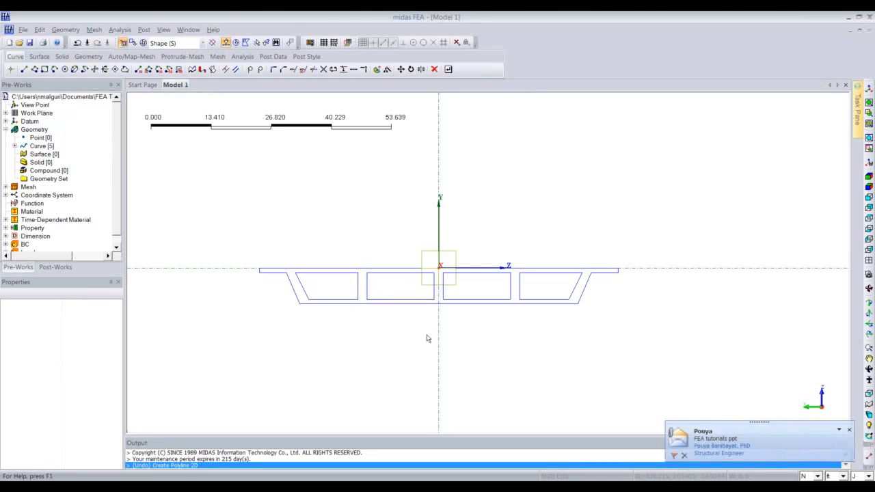
Step: Start an Extrude of the girder section in a 3D view, picking all five section wires as profiles with the Wire selection filter
middle_click_drag(428, 338, 400, 320)
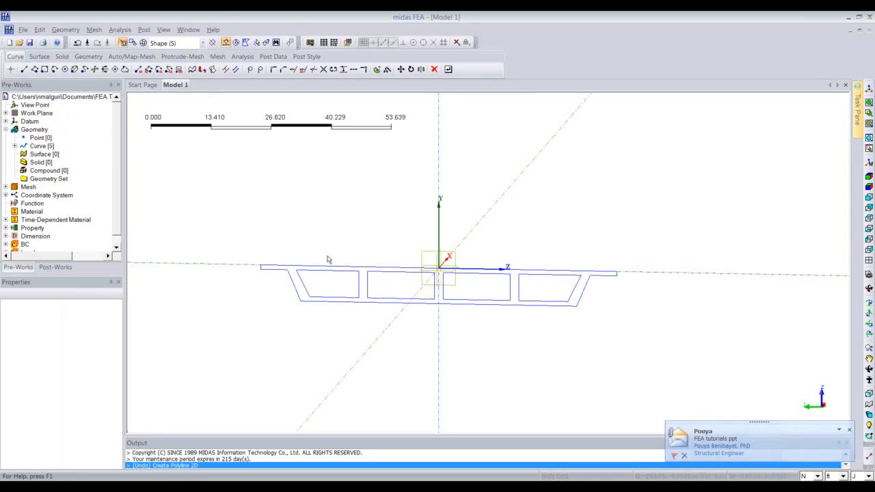
middle_click_drag(266, 221, 699, 172)
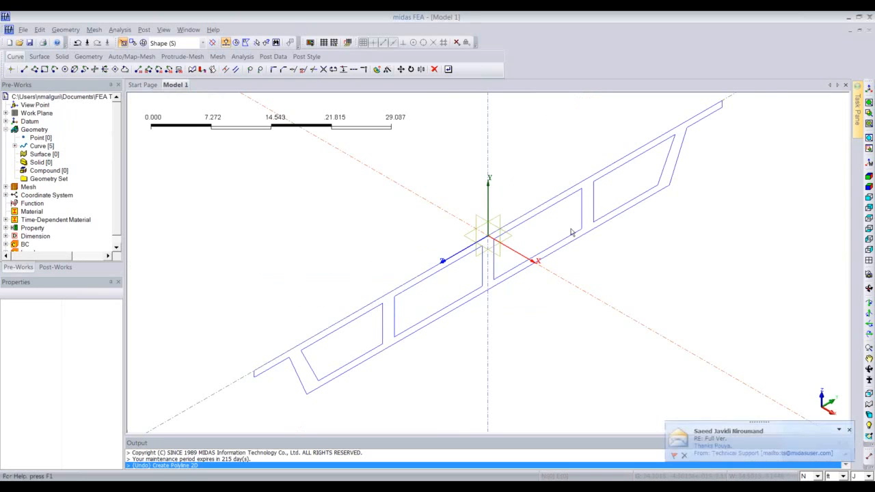
middle_click_drag(572, 233, 523, 242)
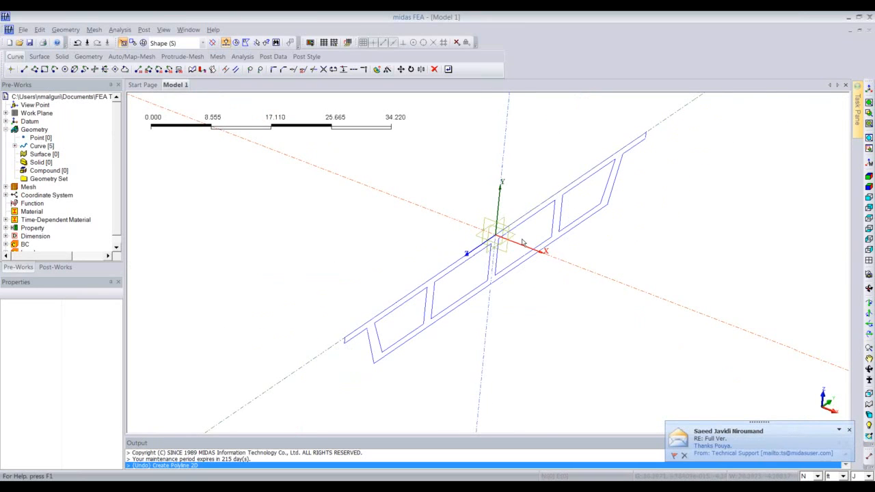
scroll(523, 243, "down", 1)
middle_click_drag(409, 203, 279, 190)
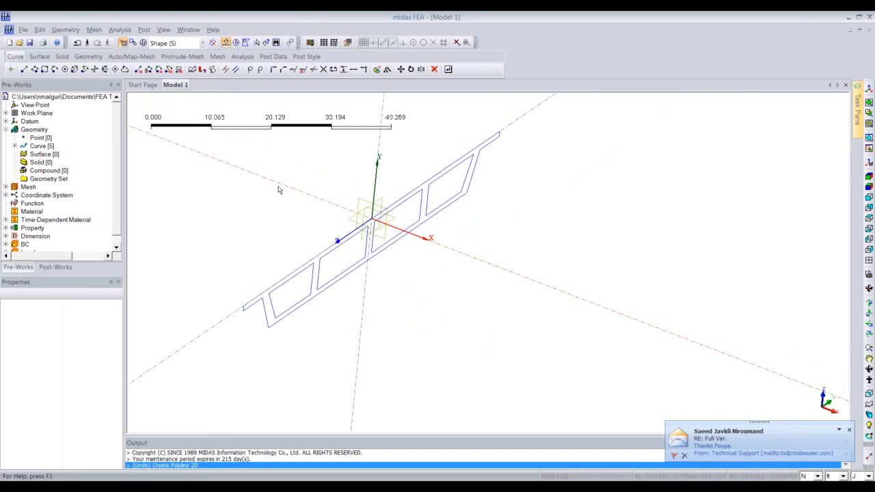
left_click(64, 31)
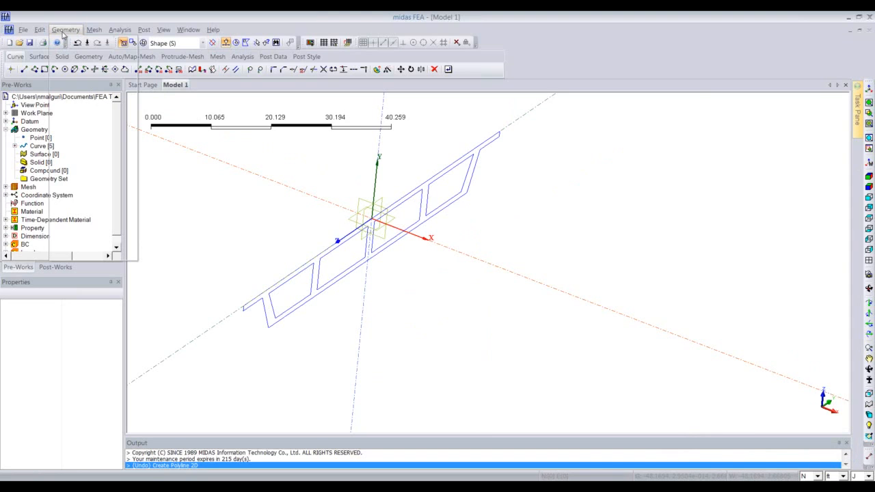
mouse_move(89, 125)
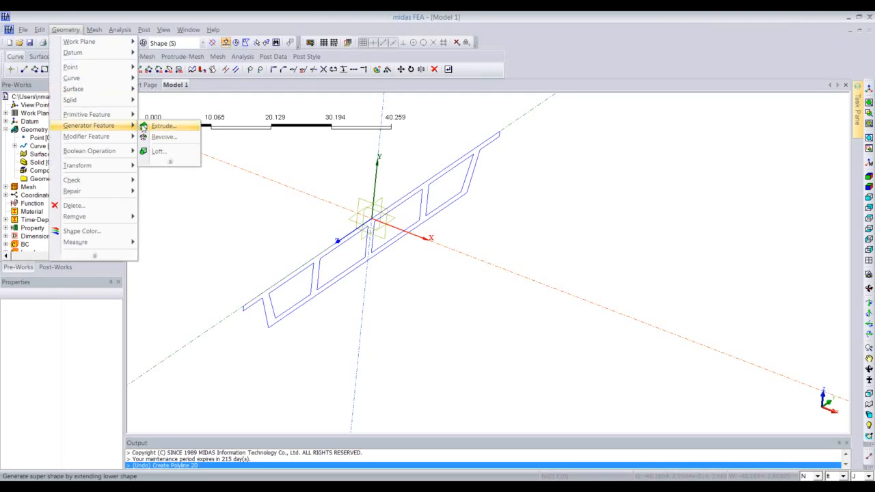
left_click(156, 129)
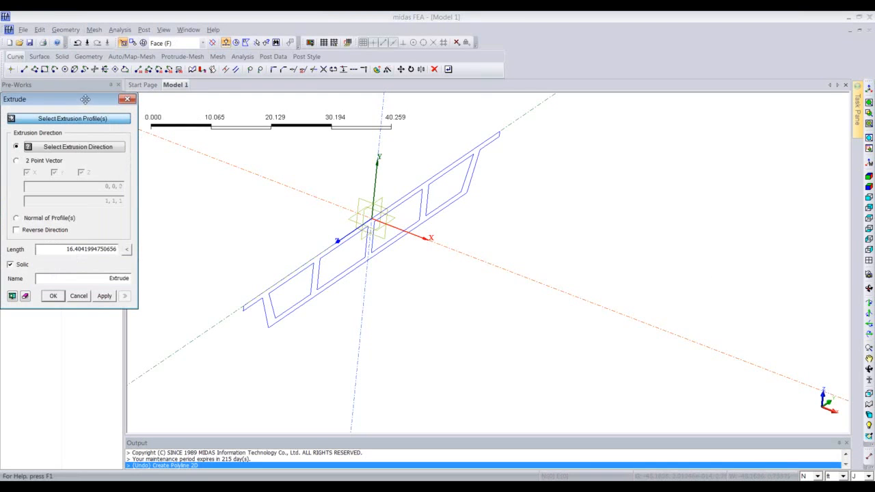
left_click_drag(85, 99, 113, 96)
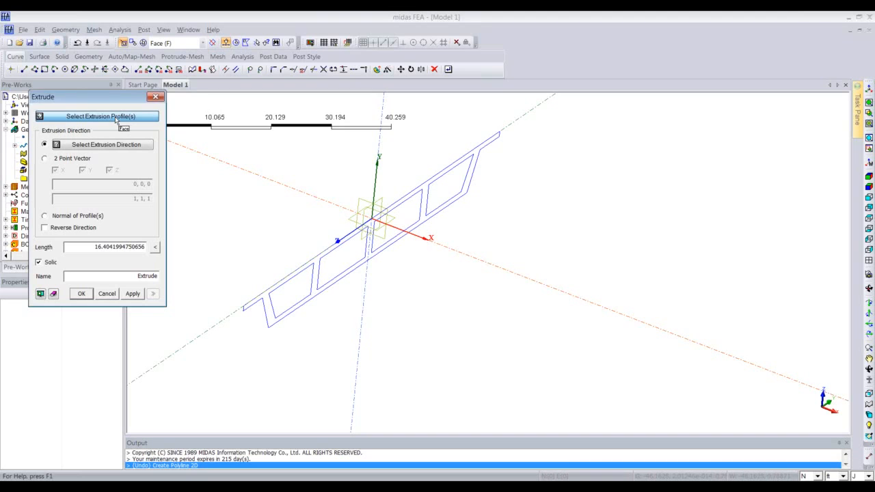
middle_click_drag(276, 234, 267, 214)
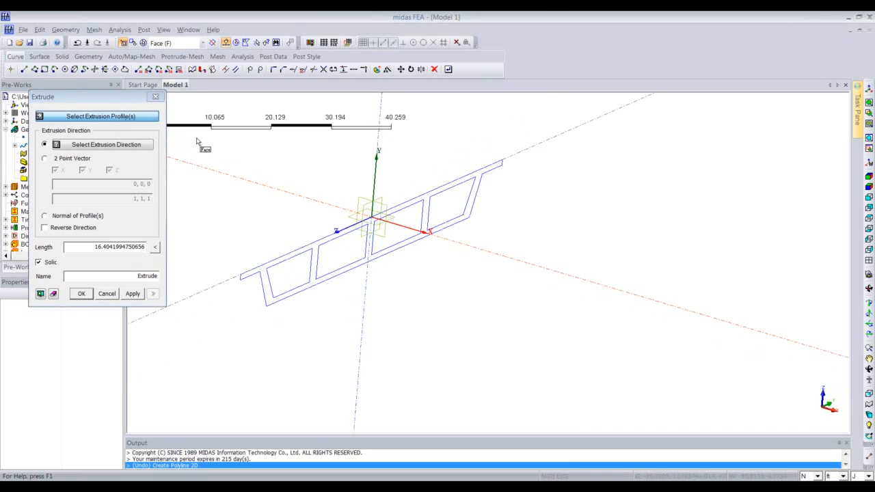
key("w")
key("f")
middle_click_drag(281, 213, 262, 190)
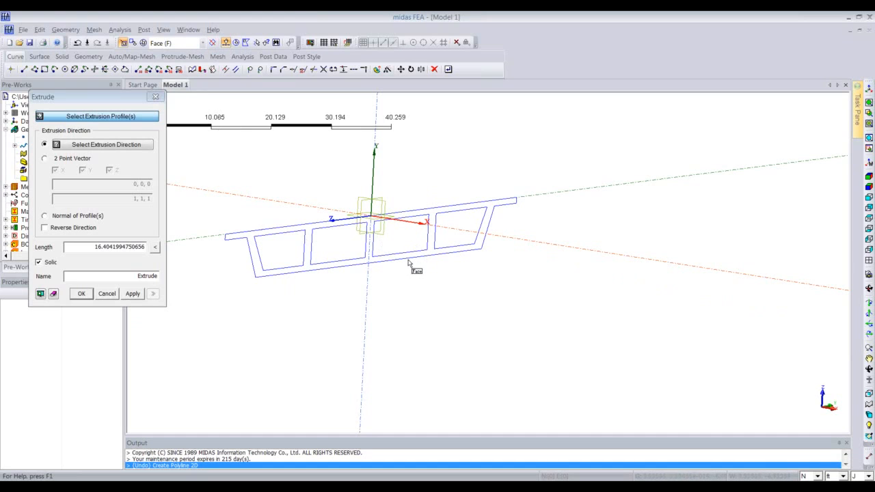
left_click(198, 42)
left_click(190, 63)
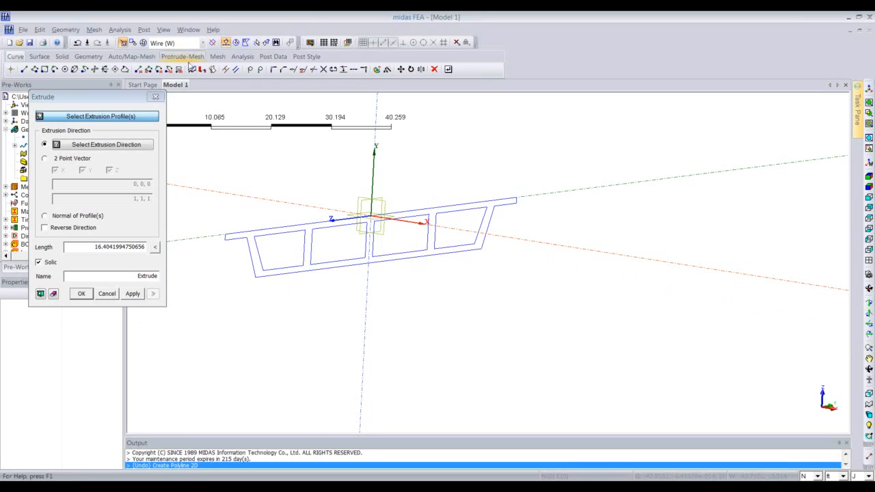
left_click(328, 267)
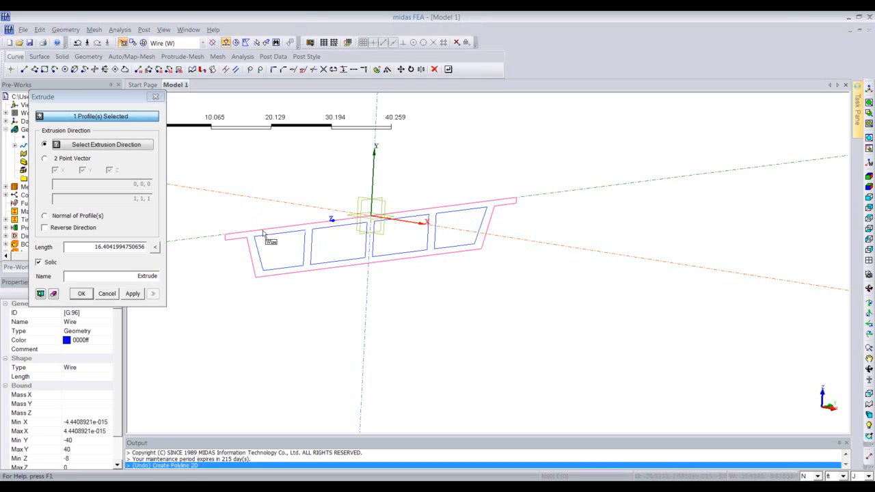
left_click_drag(209, 166, 547, 331)
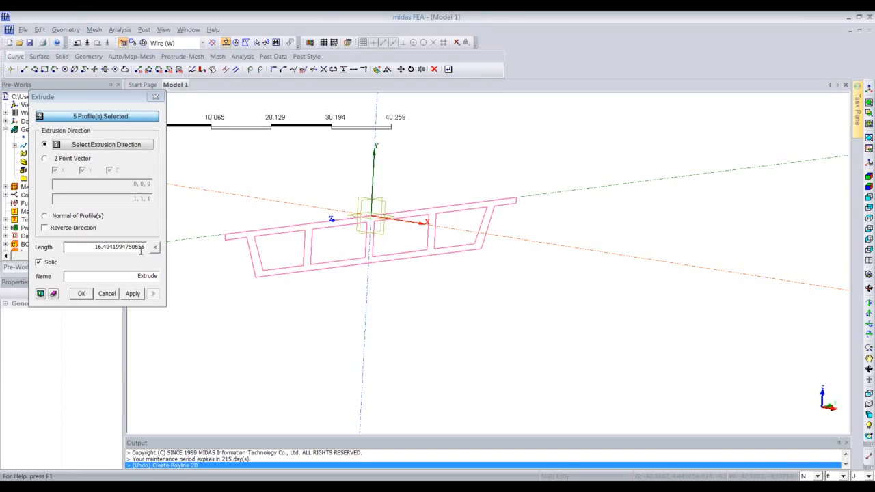
Step: Set the extrusion length to 150 ft along the X datum axis and name the solids Girder
left_click(94, 247)
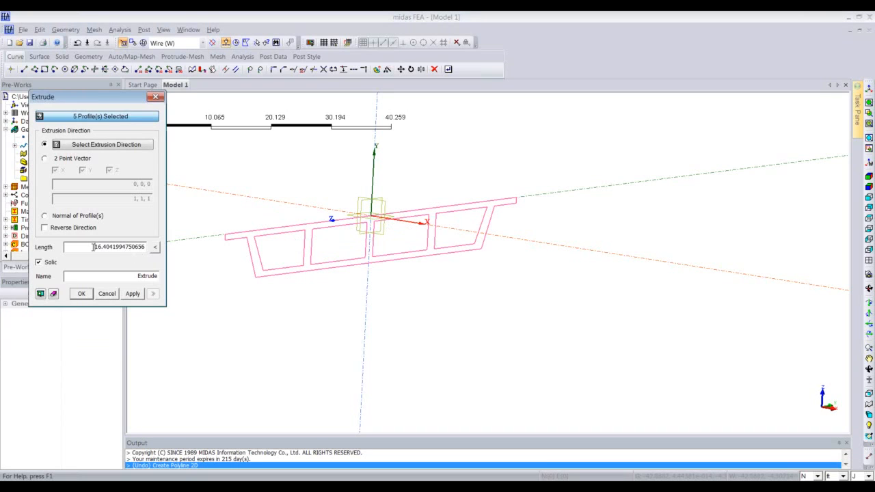
double_click(119, 252)
type("150")
left_click(136, 147)
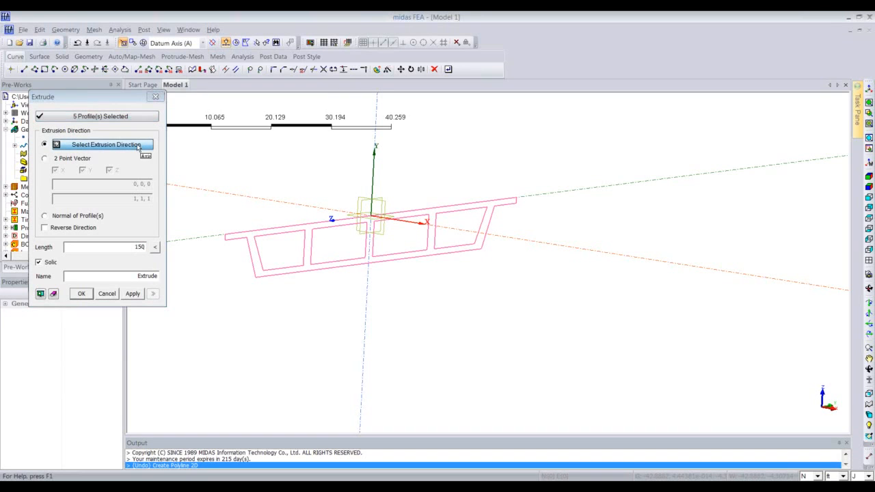
left_click(474, 234)
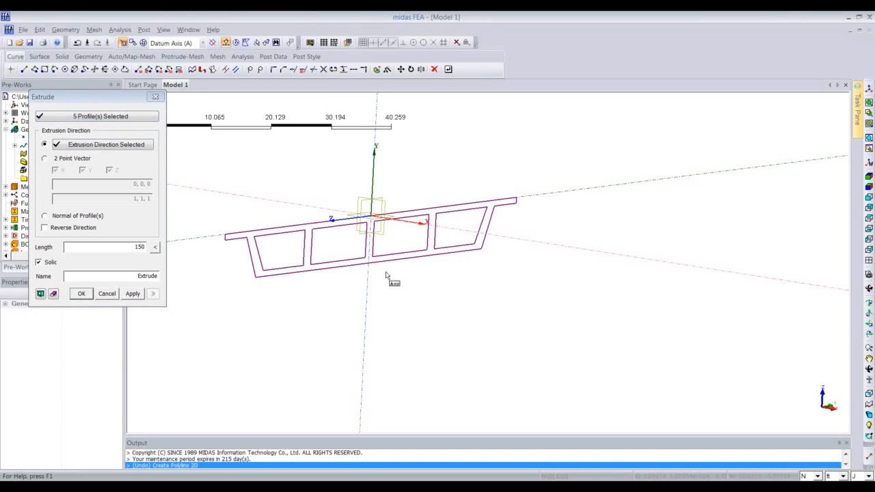
double_click(85, 276)
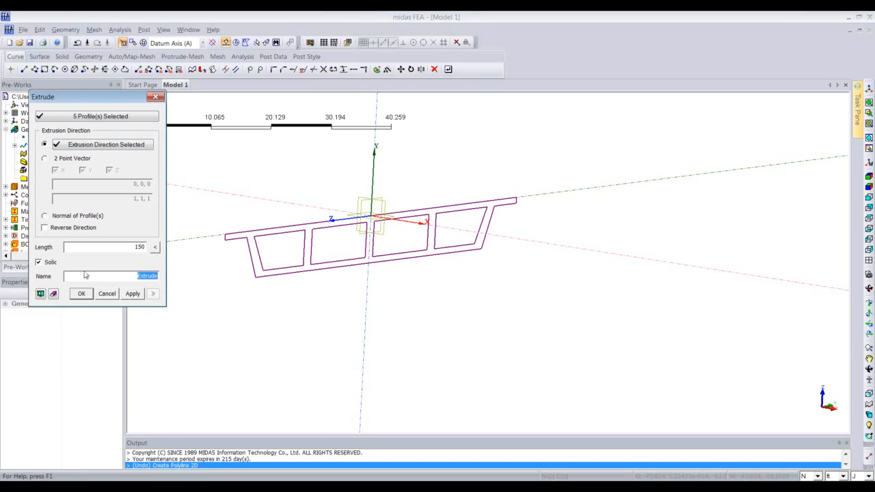
type("Girder")
Step: Preview the Girder extrusion in the isometric view and create the solids
left_click(870, 89)
scroll(424, 258, "down", 2)
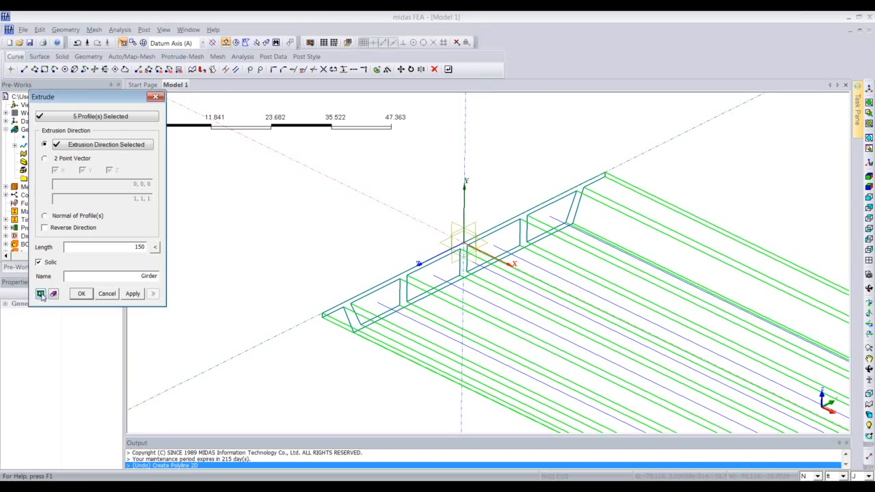
left_click(869, 89)
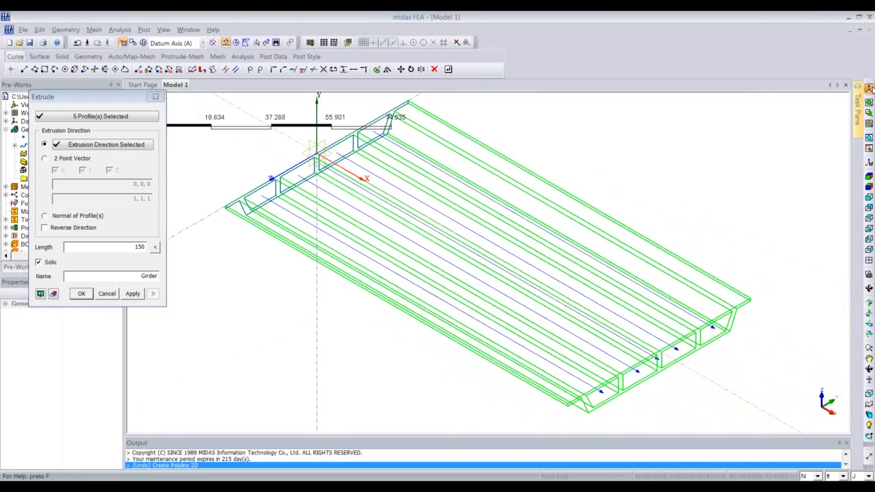
middle_click_drag(387, 230, 367, 214, "ctrl")
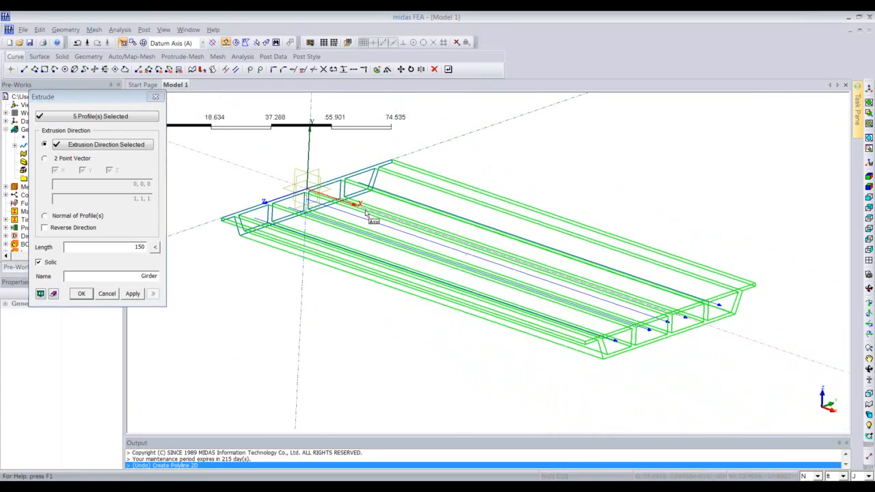
left_click(82, 294)
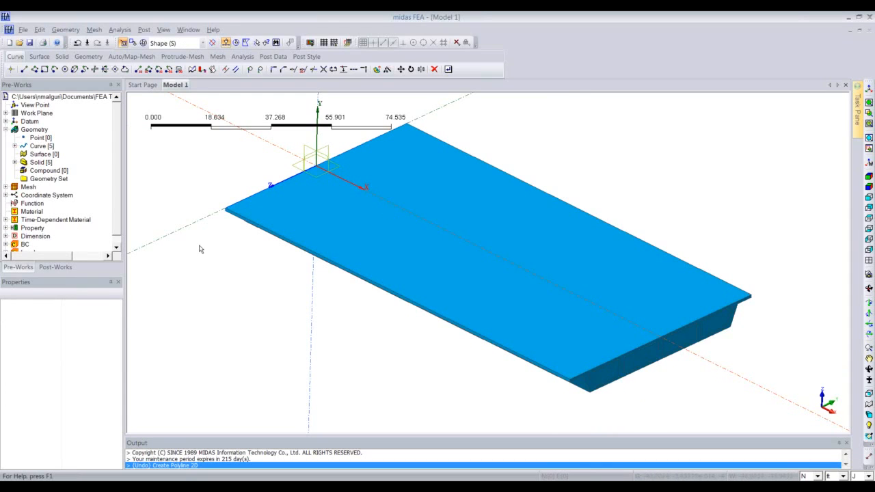
Step: Select all the Girder solids together and set their transparency level to 5
scroll(214, 159, "down", 1)
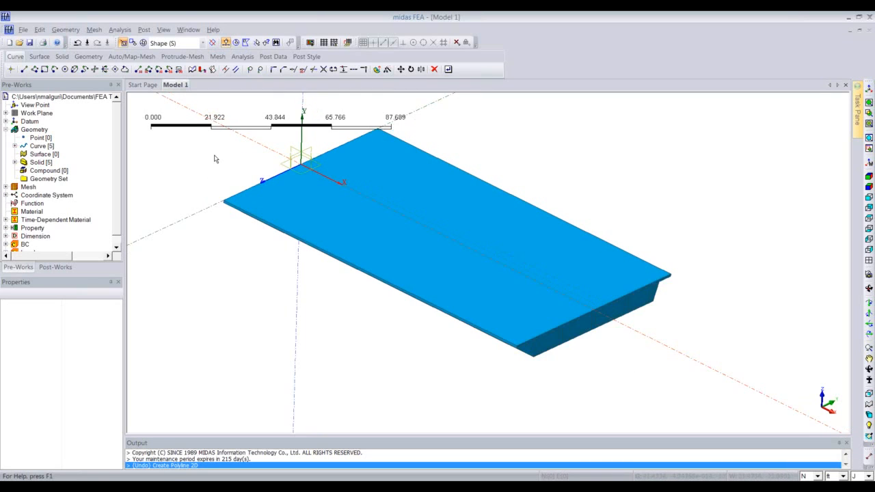
scroll(214, 158, "down", 2)
left_click_drag(188, 120, 552, 328)
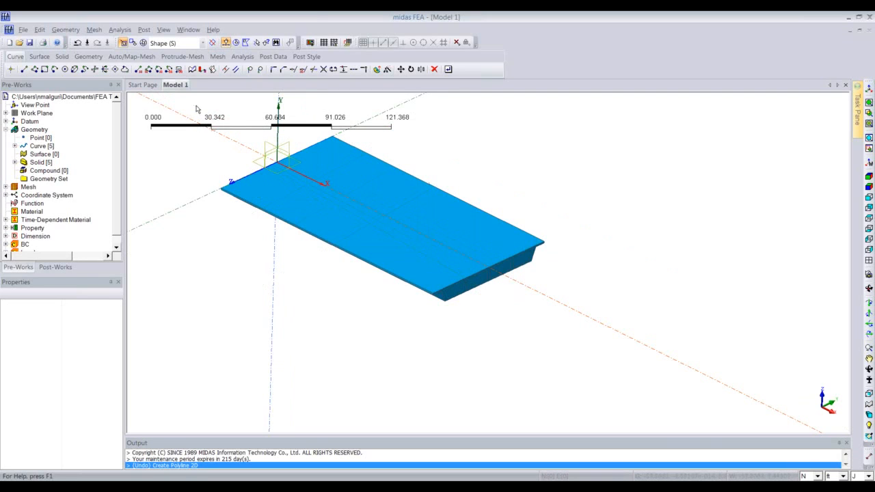
left_click_drag(194, 102, 585, 378)
right_click(406, 246)
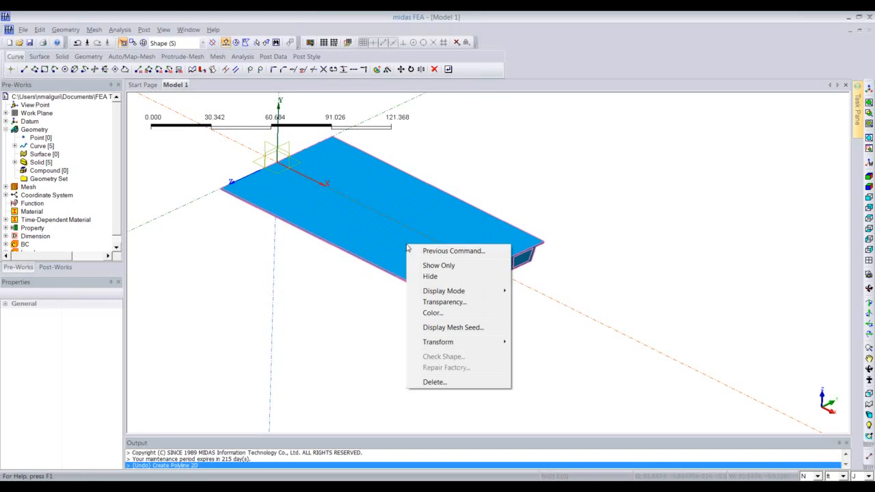
left_click(474, 303)
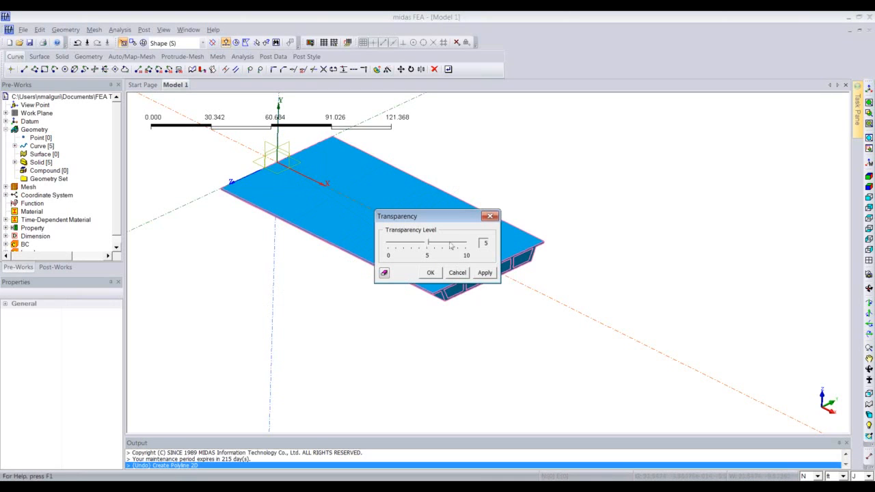
left_click(431, 272)
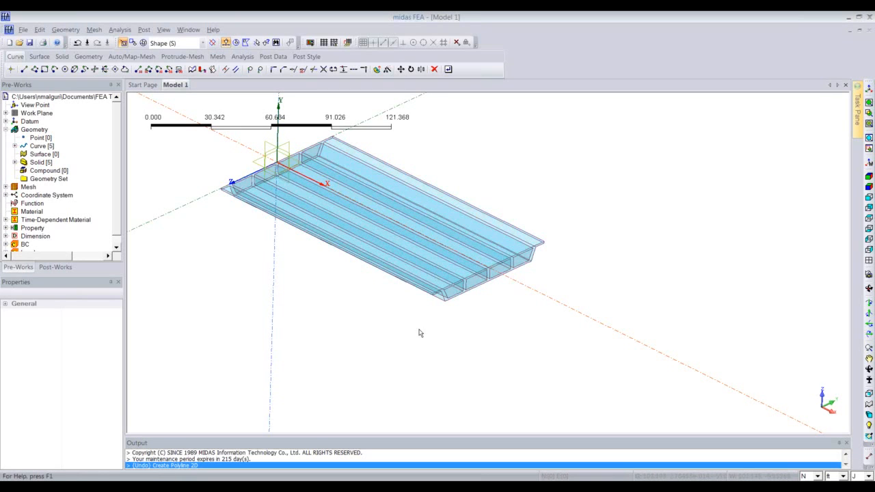
Step: List the model's solids and highlight the individual Girder solids to examine which cell each one represents
scroll(349, 276, "up", 3)
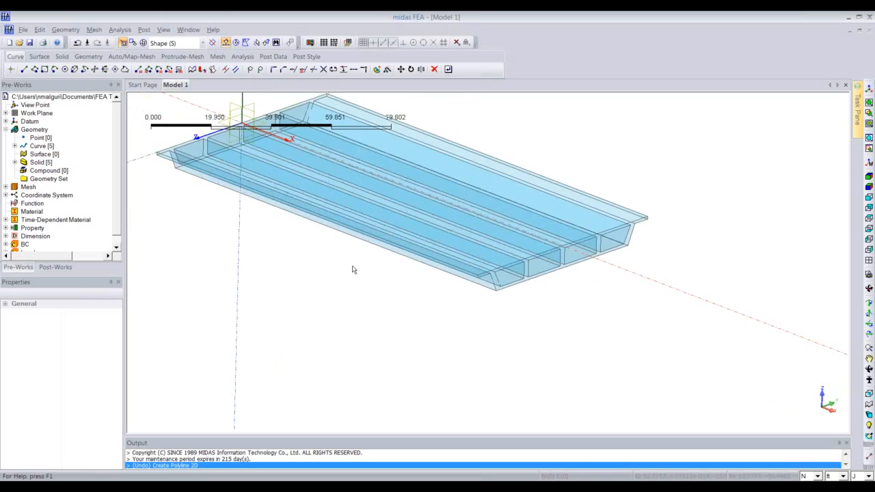
middle_click_drag(356, 278, 368, 326)
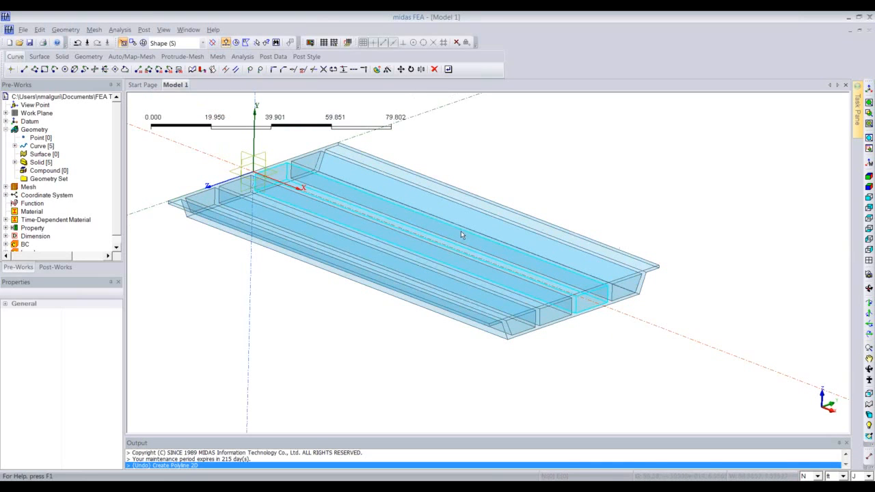
left_click(15, 162)
left_click(14, 163)
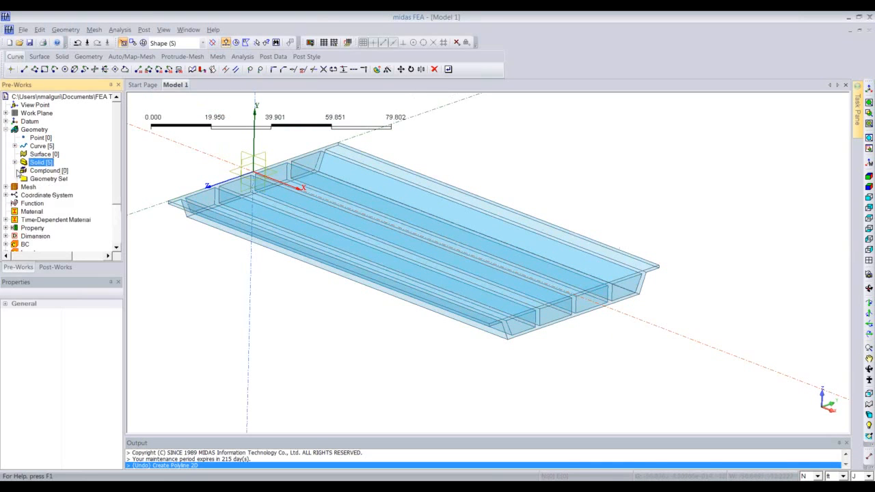
left_click(14, 163)
left_click(55, 178)
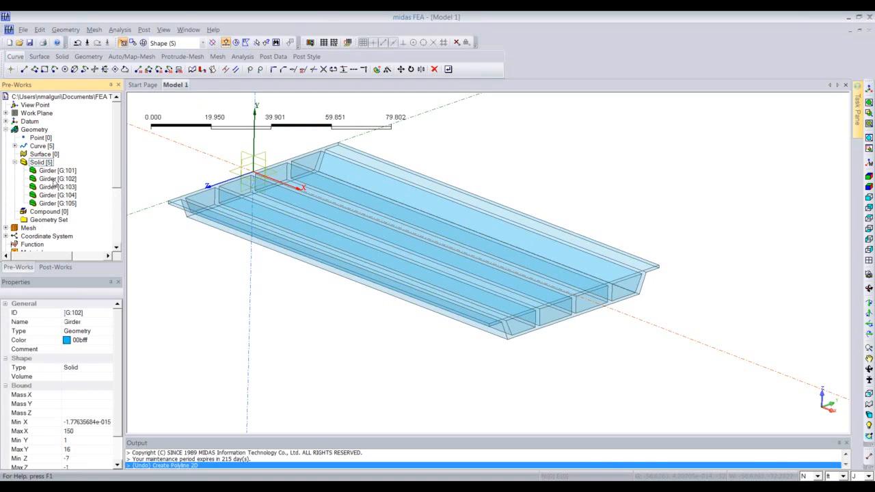
left_click(55, 187)
left_click(53, 196)
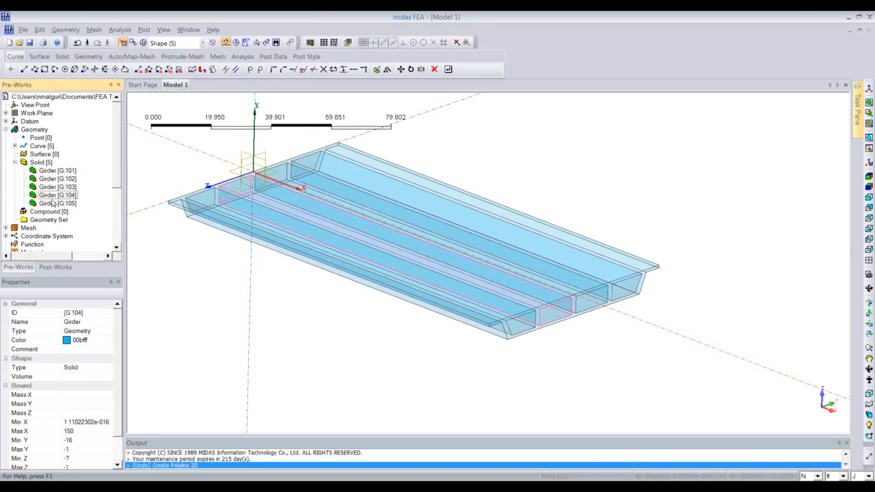
Step: Start a Boolean Cut and choose the outer girder solid as the master
left_click(57, 203)
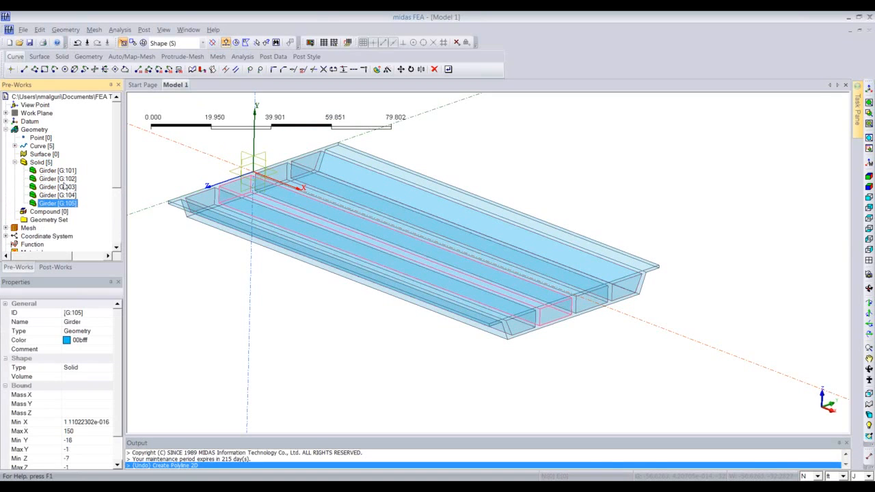
left_click(134, 42)
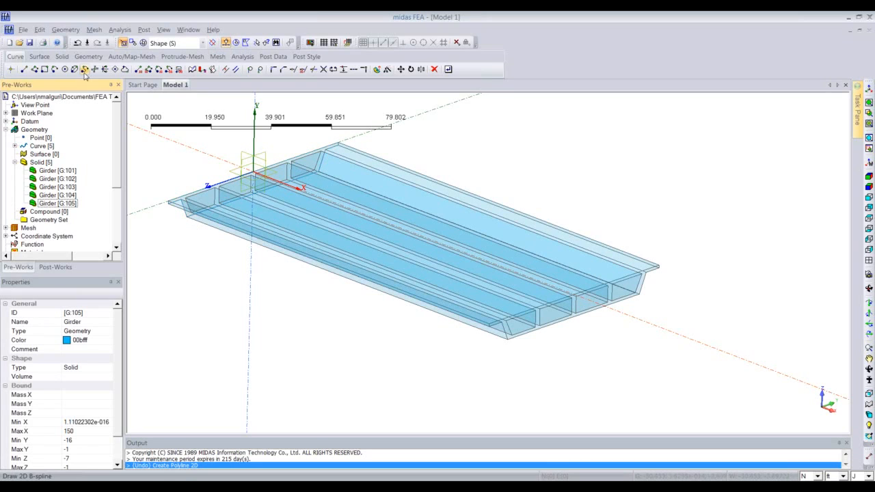
left_click(65, 29)
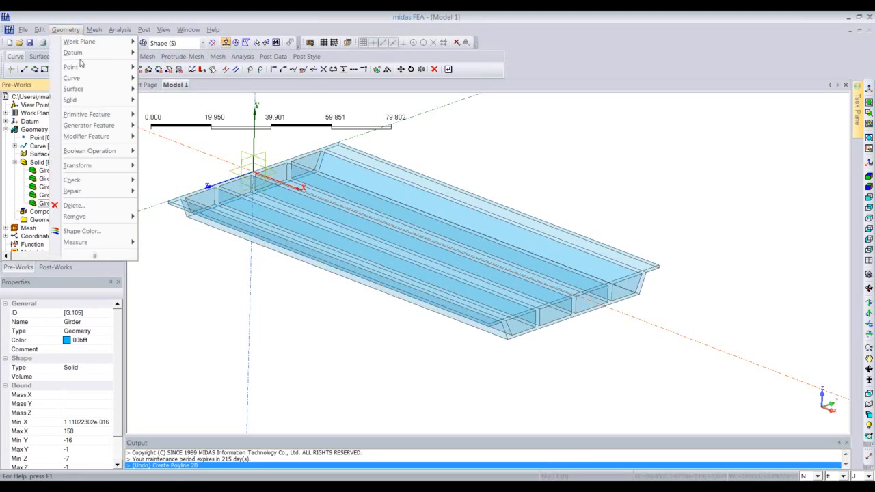
mouse_move(84, 153)
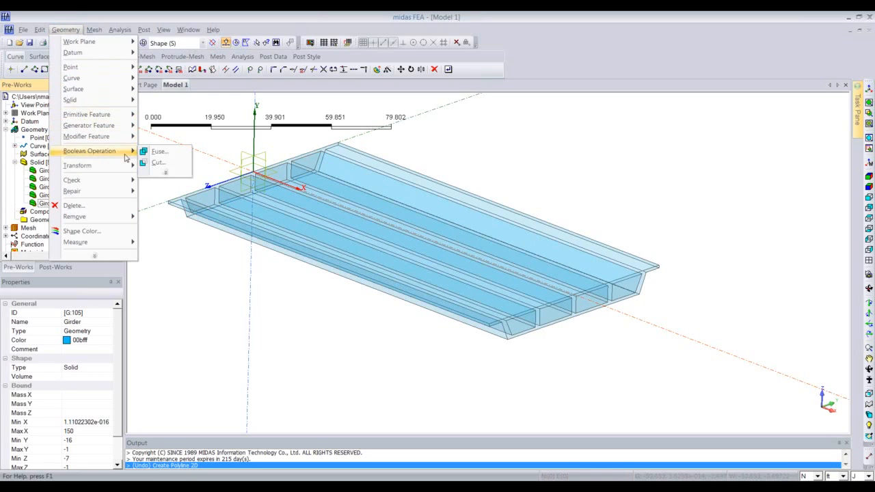
left_click(158, 162)
left_click_drag(85, 107, 149, 98)
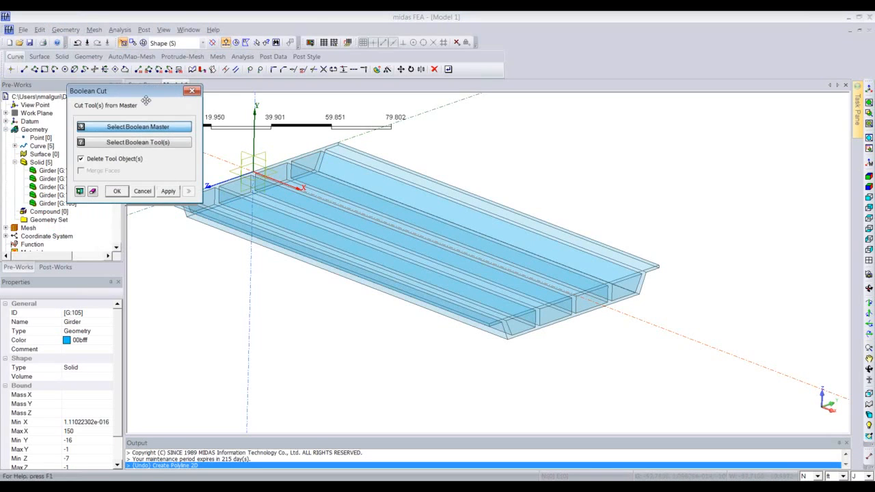
left_click(246, 235)
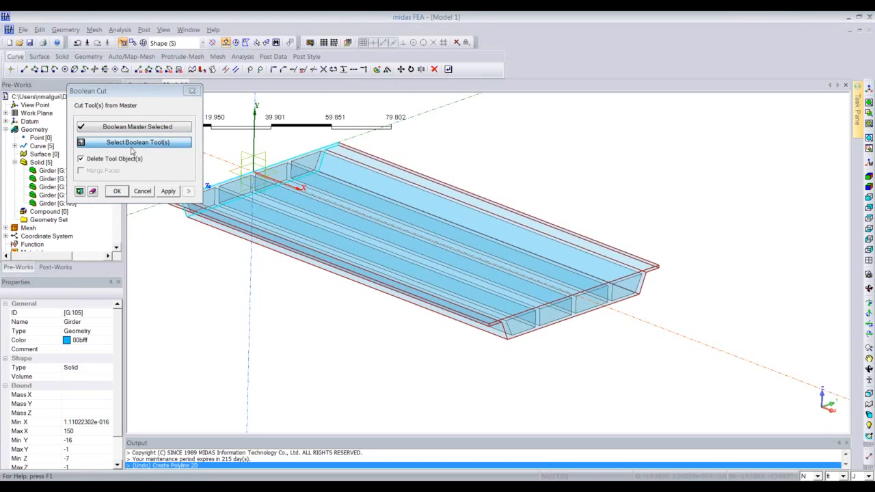
Step: Select the four inner cell solids as Boolean tools and cut them from the girder, deleting the tool objects
left_click(538, 324)
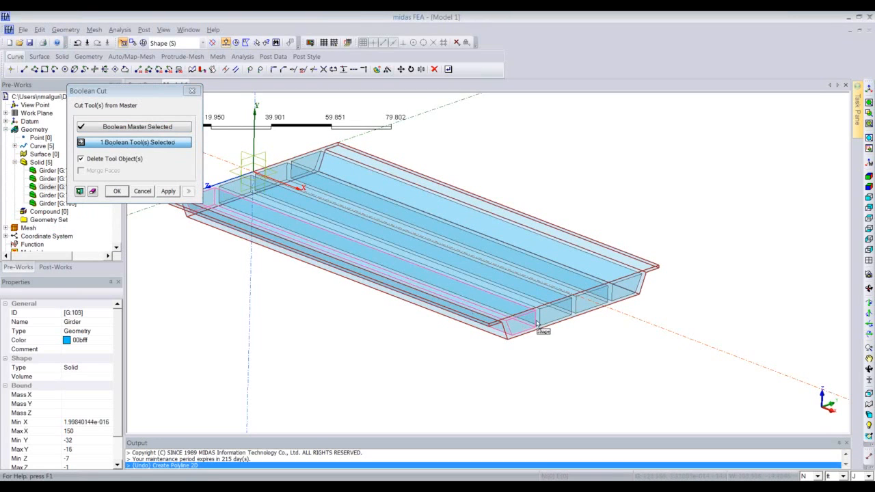
left_click(553, 317)
left_click(591, 305)
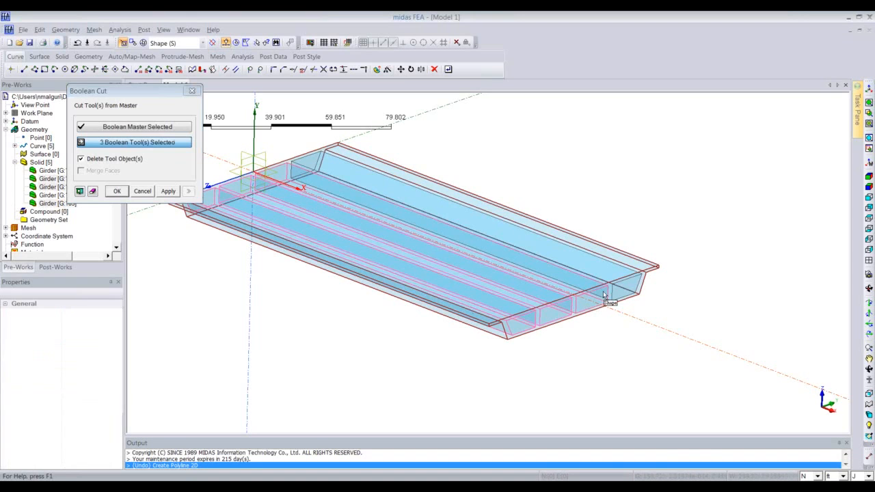
left_click(427, 313)
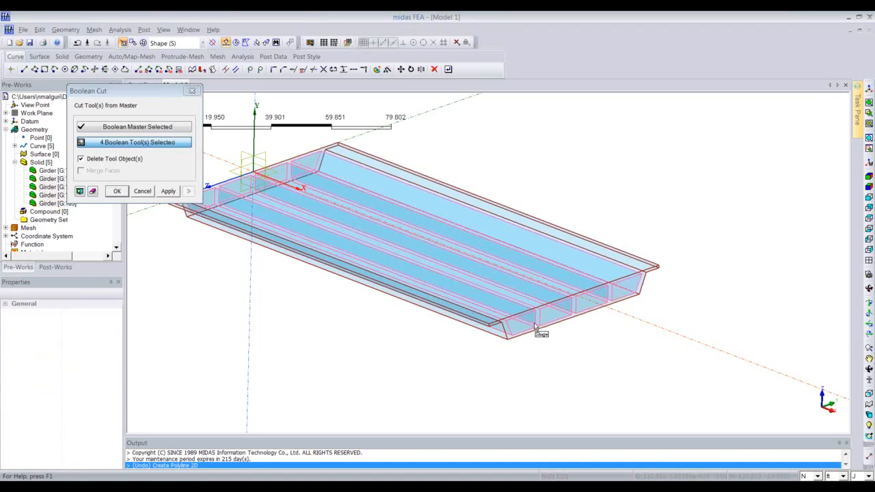
left_click(117, 192)
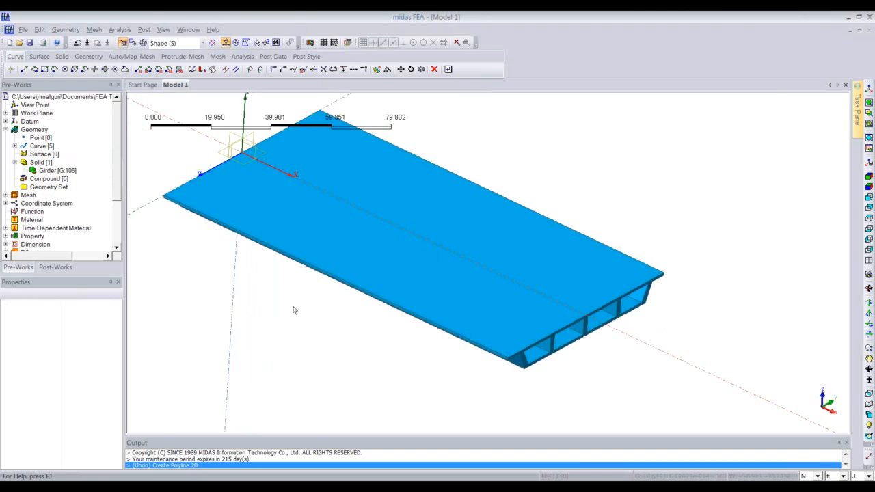
Step: Inspect the hollowed girder from its end and in isometric view, and make the solid semi-transparent
middle_click_drag(411, 300, 317, 292)
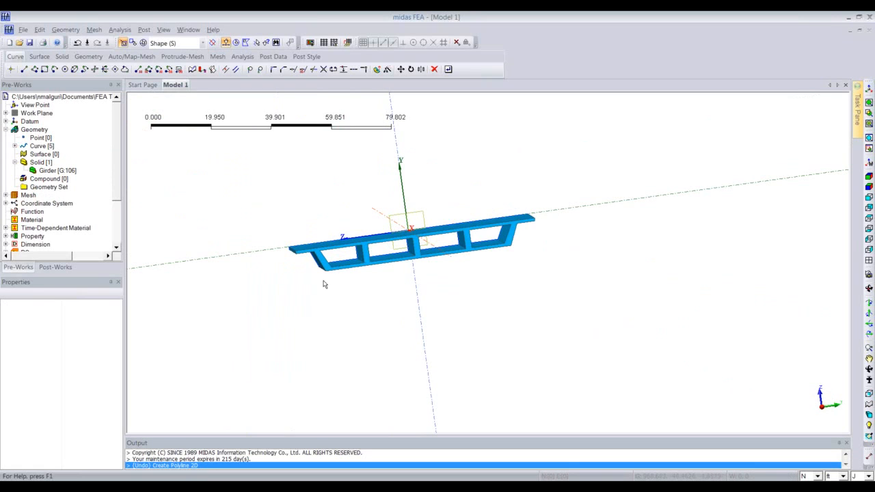
left_click(869, 89)
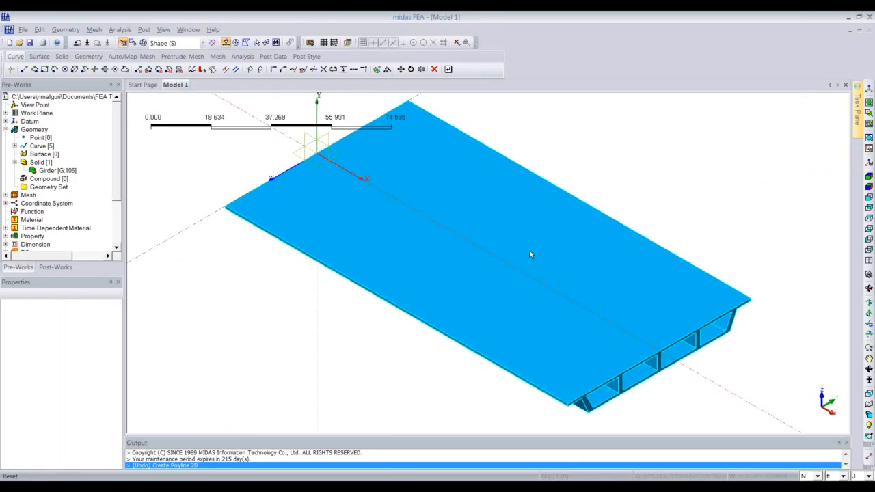
middle_click_drag(416, 232, 386, 176)
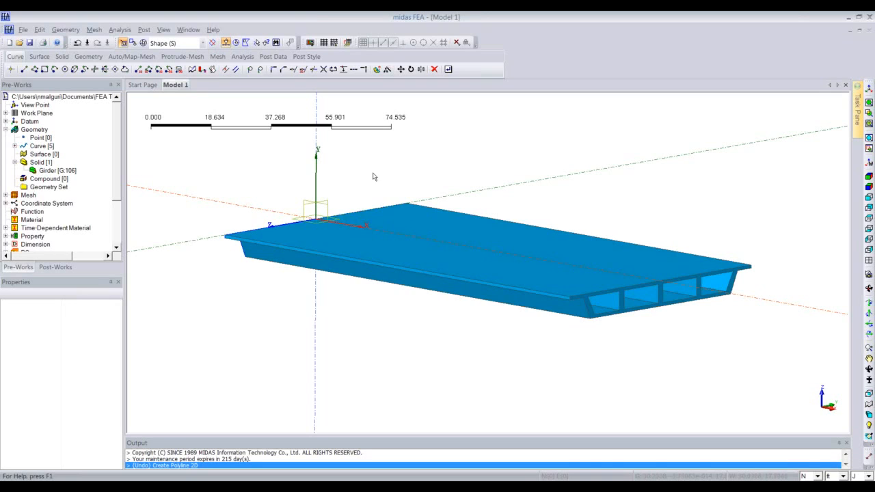
left_click(370, 208)
right_click(370, 207)
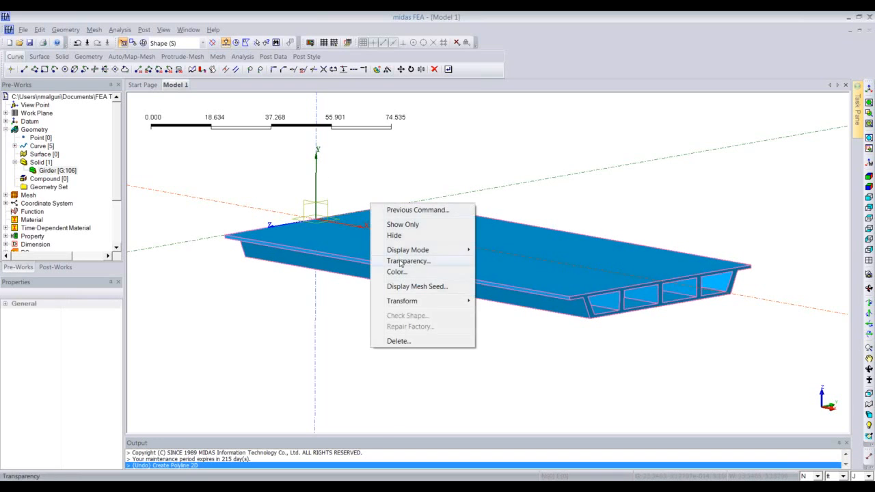
left_click(403, 258)
left_click_drag(429, 245, 452, 248)
left_click(430, 273)
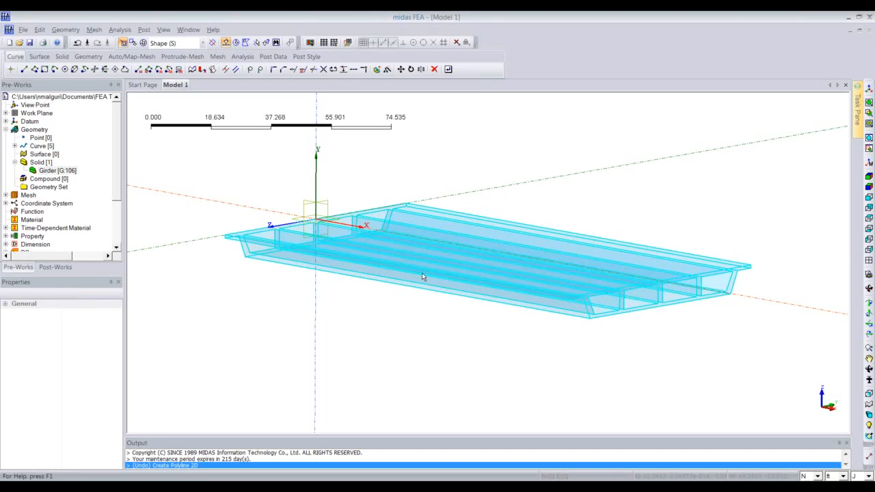
Step: View the girder's cross-section along the X axis and start a 3D Tendon Profile curve named tendon 1
middle_click_drag(381, 287, 214, 219)
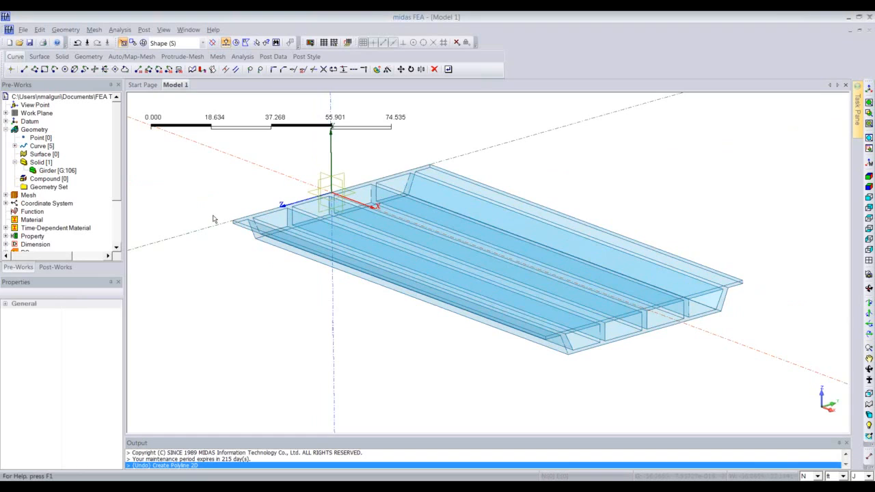
right_click(174, 190)
left_click(869, 240)
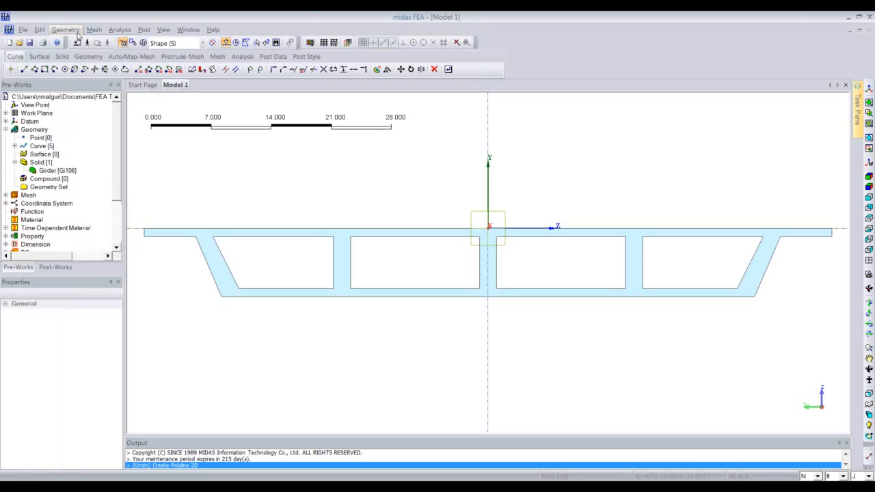
left_click(66, 30)
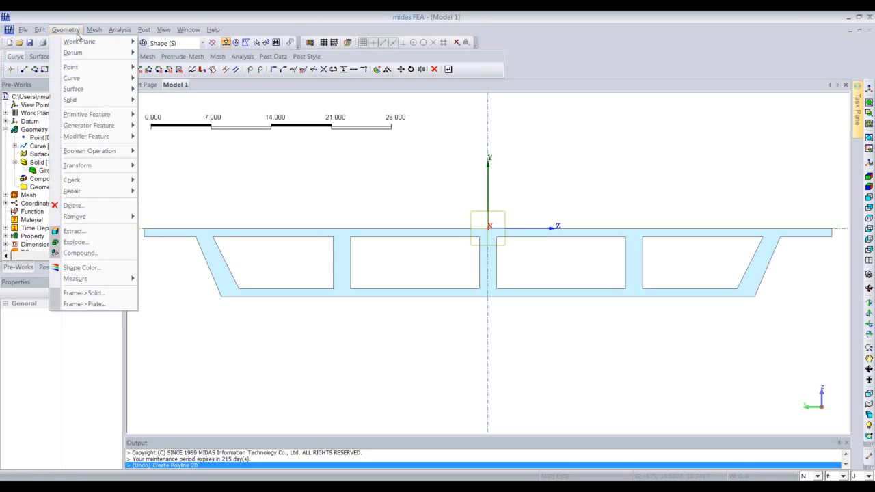
mouse_move(75, 41)
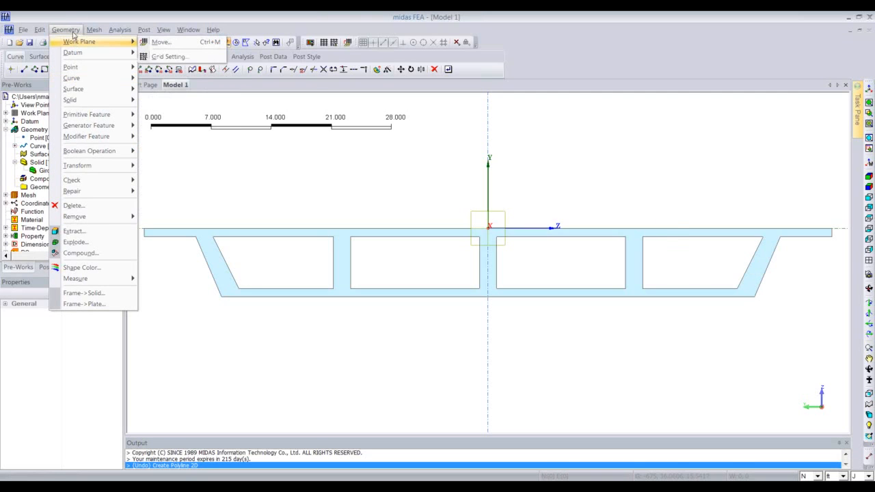
mouse_move(76, 79)
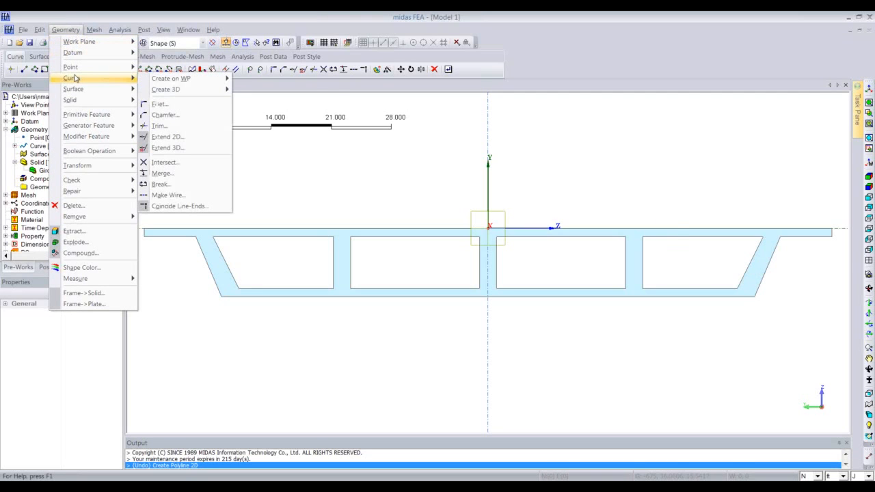
mouse_move(167, 89)
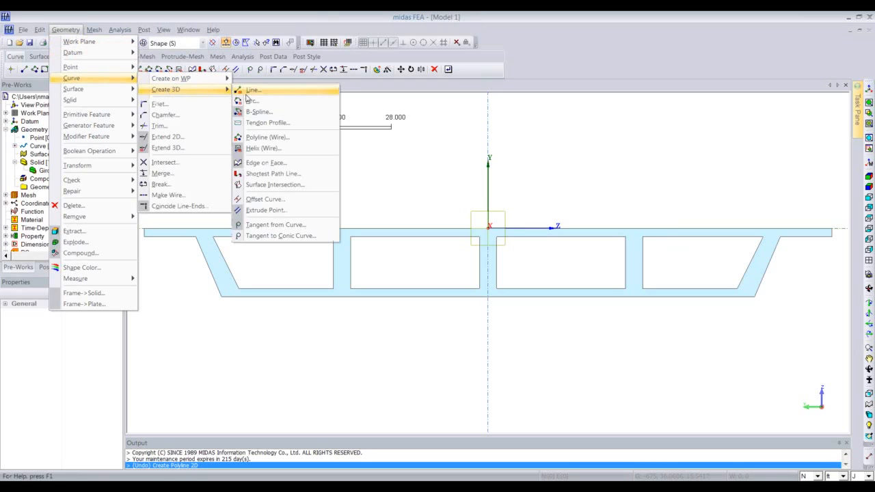
left_click(263, 125)
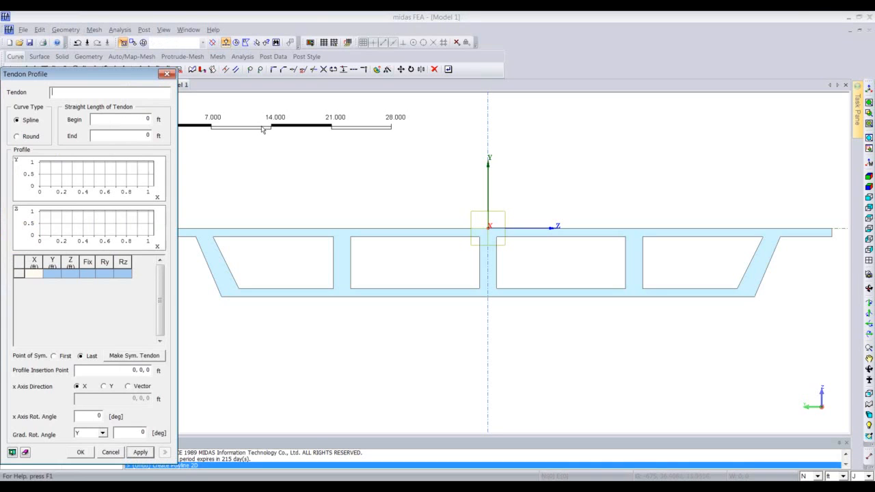
left_click_drag(129, 77, 148, 45)
left_click(135, 63)
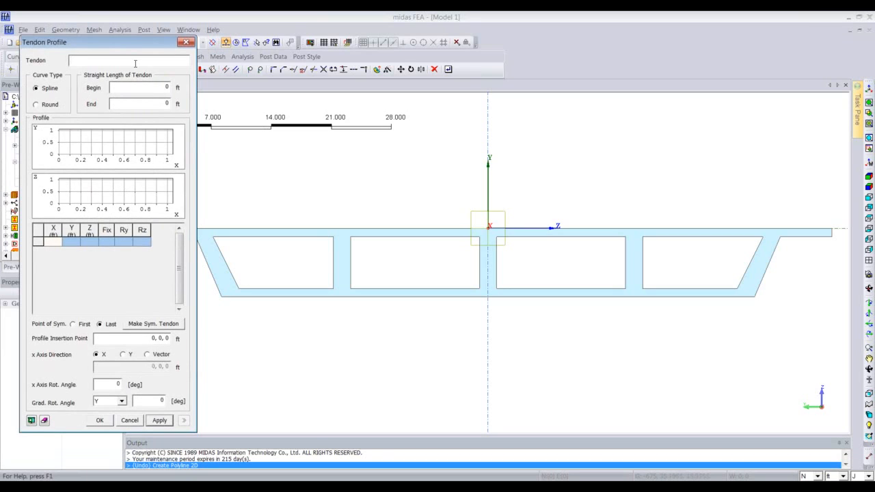
type("tendon 1")
Step: Set the tendon's profile insertion point to 0, 0, -.2 ft
left_click(166, 337)
double_click(166, 338)
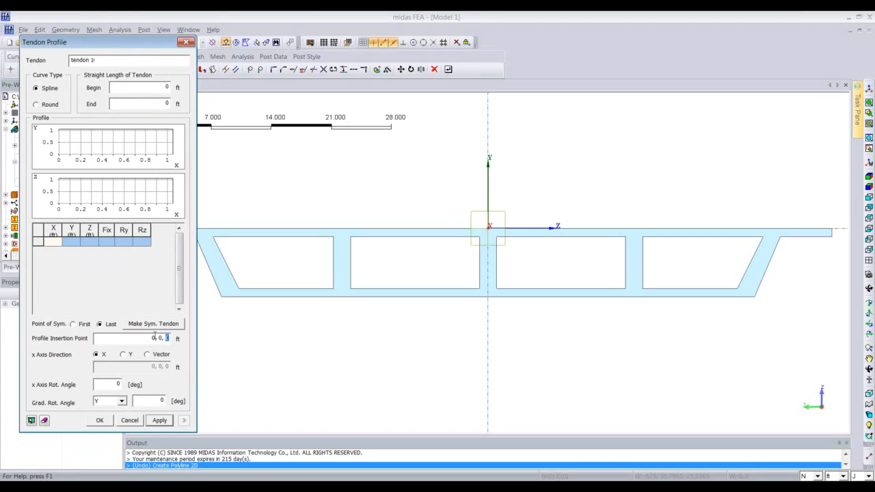
key("BackSpace")
type("-2")
Step: Enter the first tendon profile points at X 0, Z 0 ft and X 30, Z -6 ft
left_click(58, 245)
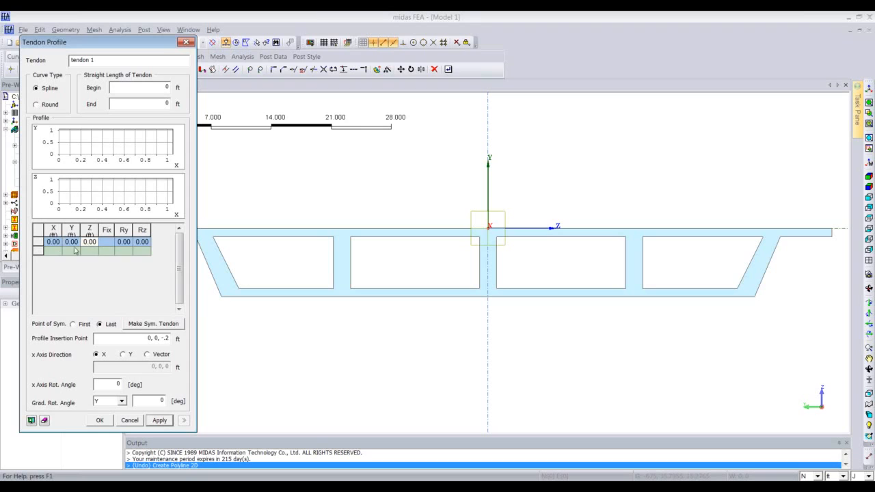
left_click(54, 252)
type("30")
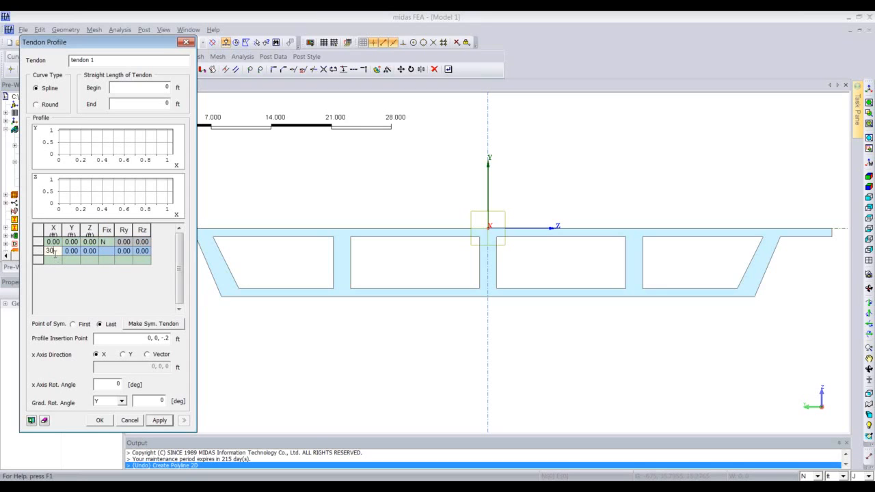
left_click(87, 252)
type("-6")
Step: Add a tendon profile point at X 40 ft with Z -6 ft
left_click(56, 259)
type("40")
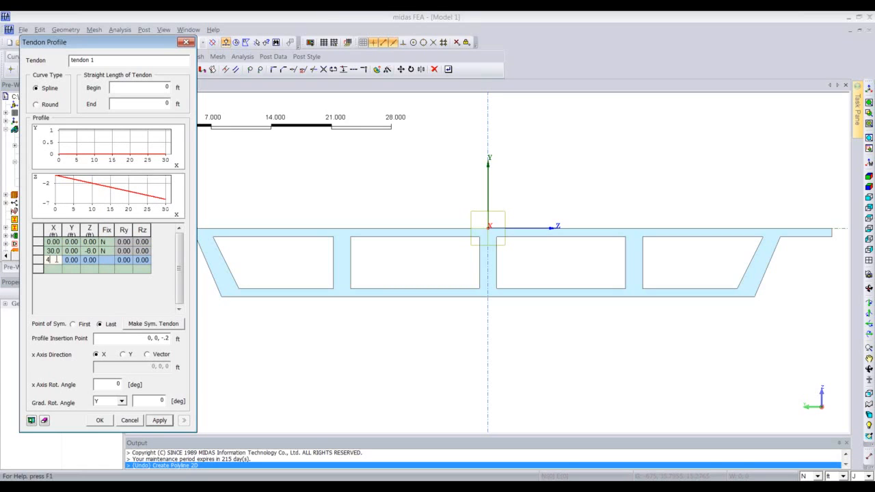
left_click(87, 260)
left_click(88, 269)
left_click(88, 260)
type("-6")
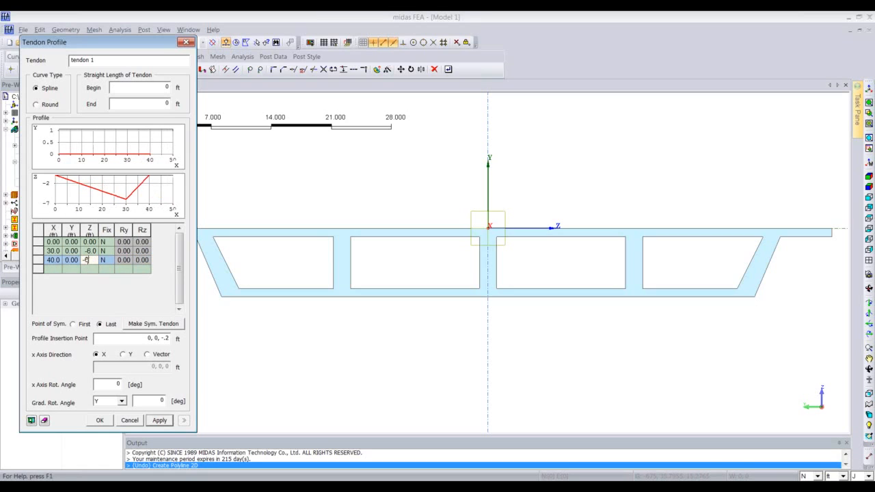
Step: Add tendon profile points at X 50 ft and X 60 ft, both with Z -6 ft
left_click(55, 268)
type("5")
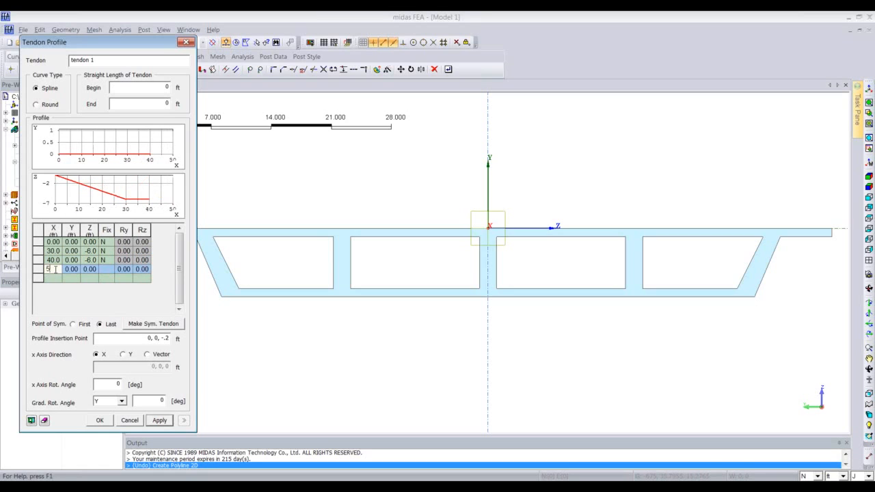
type("0")
left_click(54, 278)
type("60")
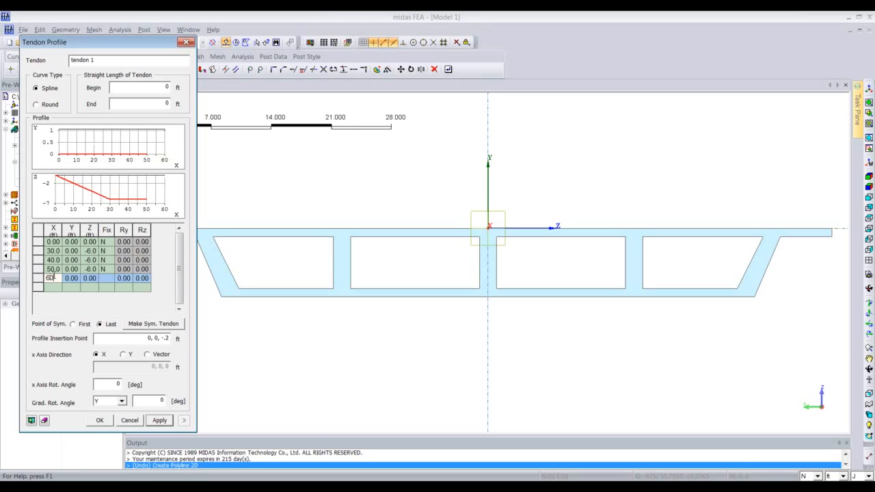
left_click(86, 277)
type("-6")
Step: Add tendon profile points at X 70 ft and X 80 ft, both with Z -6 ft
left_click(53, 287)
type("70")
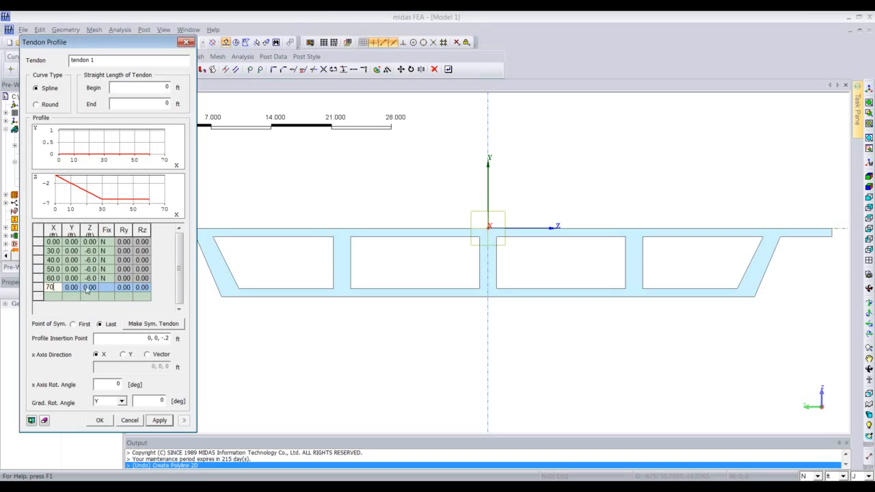
left_click(87, 287)
type("-6")
left_click(60, 298)
type("80")
left_click(89, 296)
type("-")
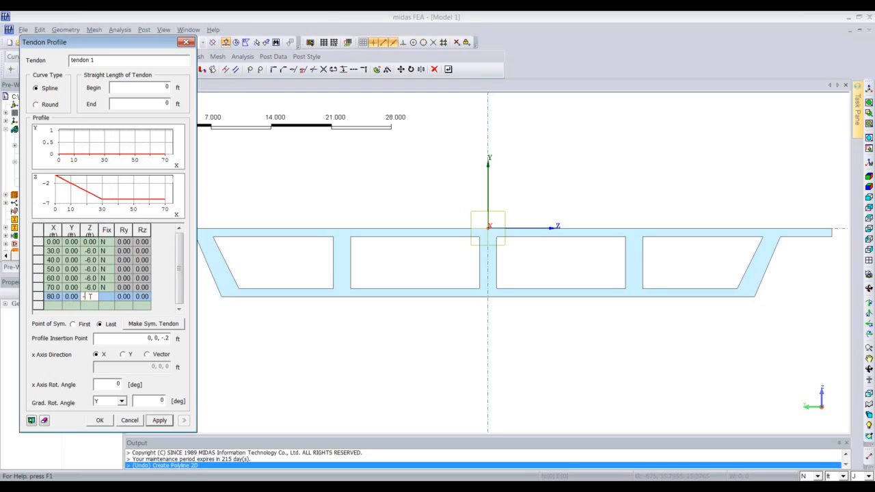
type("6")
Step: Add a tendon profile point at X 90 ft with Z -6 ft and begin another point row
left_click(59, 308)
left_click(59, 310)
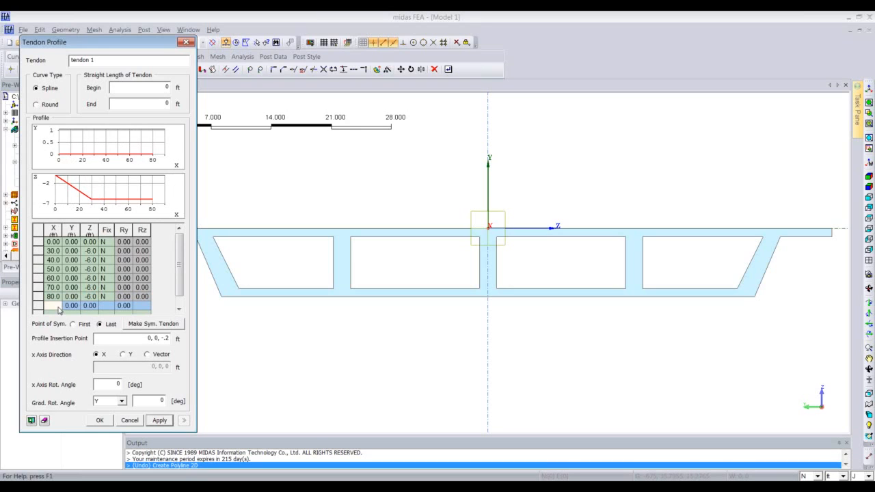
type("90")
left_click(89, 305)
type("-")
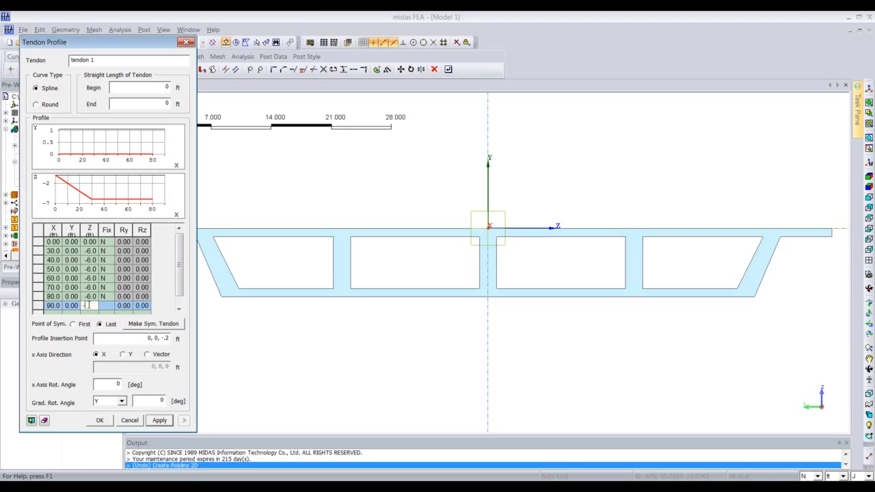
type("6")
left_click(58, 310)
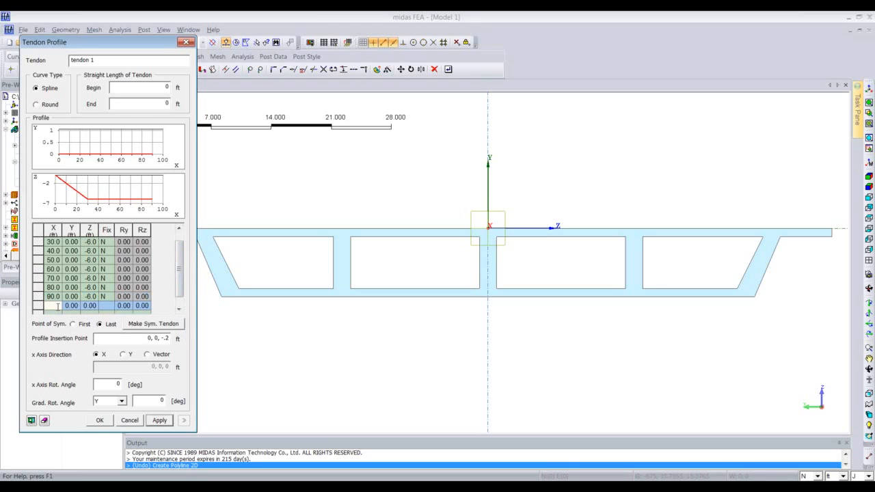
Step: Add tendon profile points at X 100 ft and X 110 ft, both with Z -6 ft
type("100")
left_click(93, 307)
type("-6")
left_click(58, 307)
type("11")
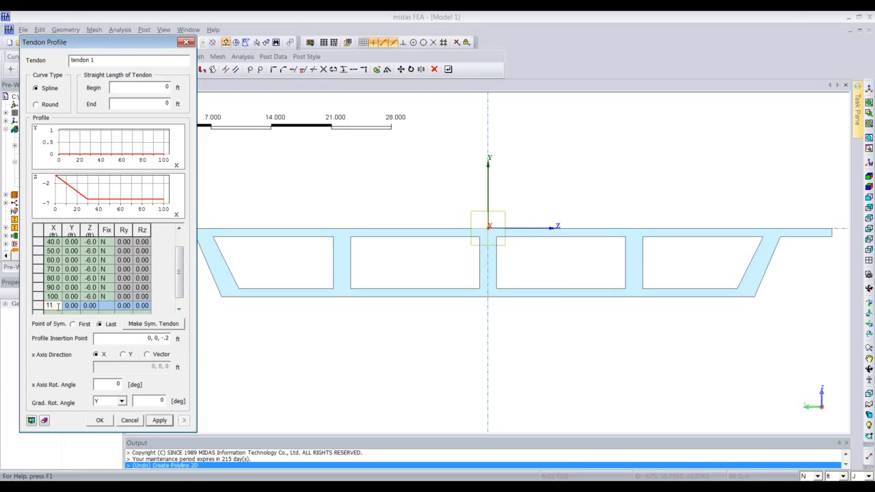
type("0")
left_click(92, 306)
type("-6")
Step: Add a tendon profile point at X 120 ft with Z -6 ft
left_click(60, 311)
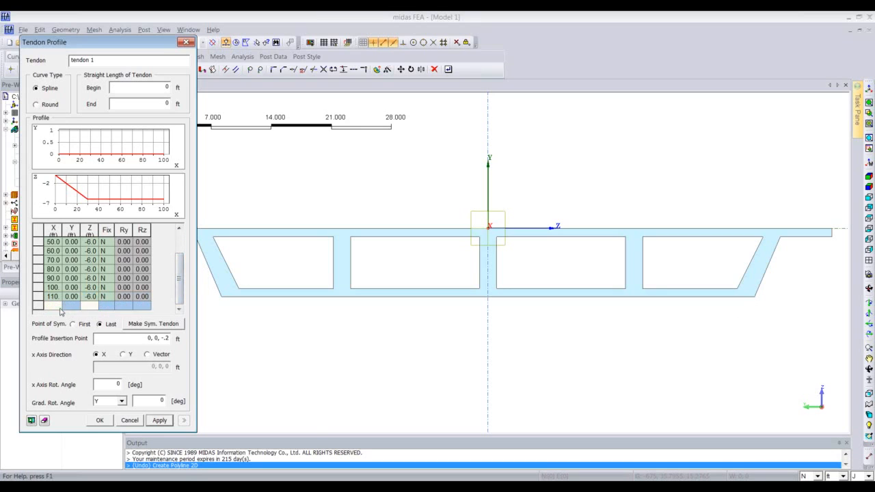
type("120")
left_click(90, 306)
type("-")
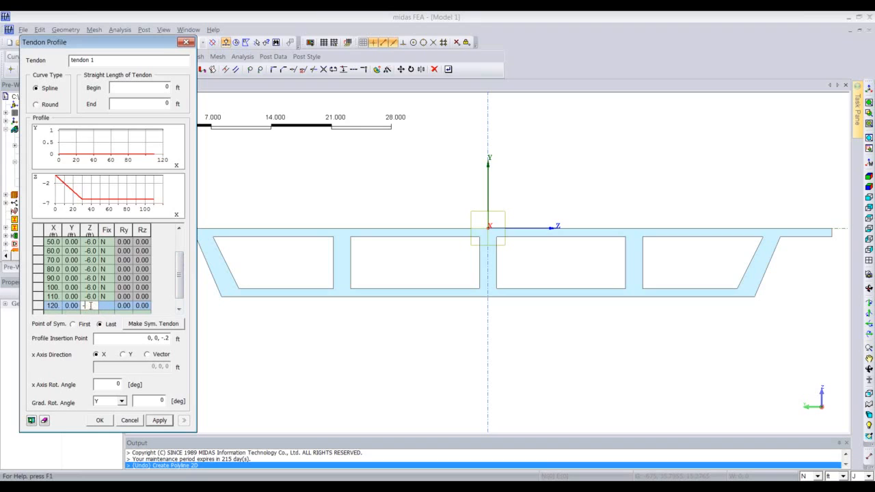
type("6")
key("Return")
Step: Add the final tendon profile point at X 150 ft with Z 0 ft
left_click(53, 306)
type("150")
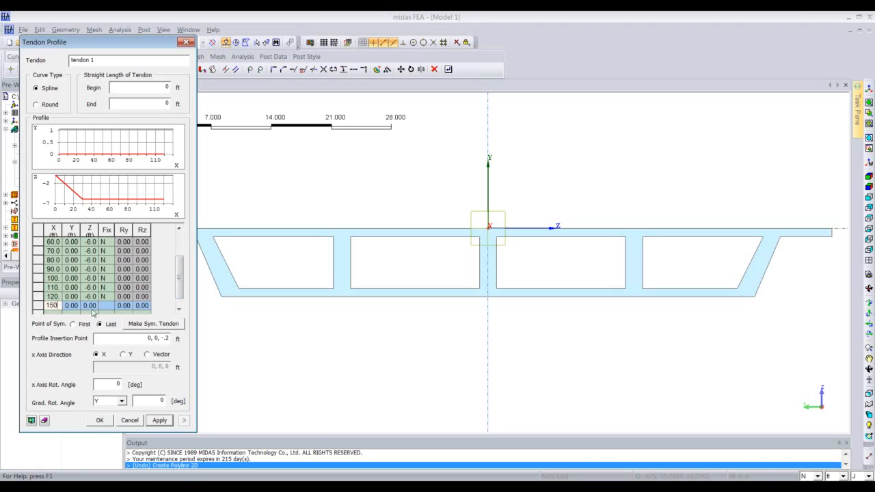
left_click(90, 307)
key("Return")
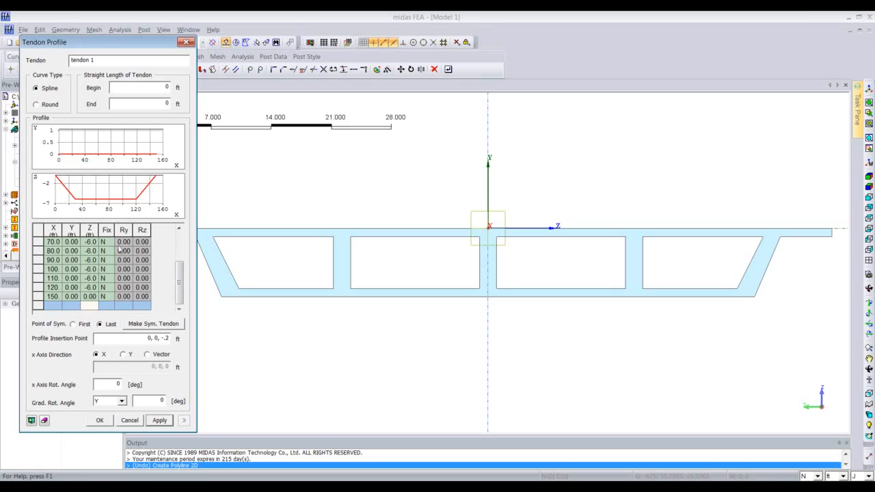
Step: Preview the tendon 1 profile inside the girder and create the tendon curve
left_click(38, 419)
left_click(869, 89)
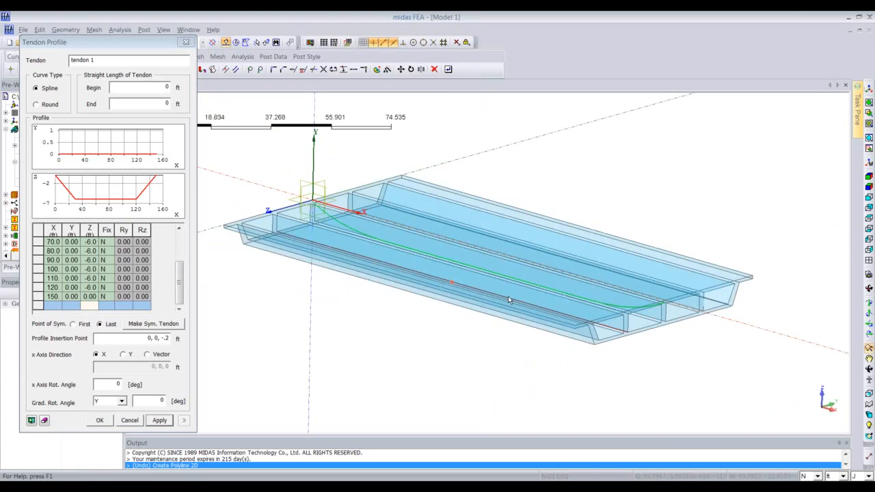
middle_click_drag(508, 299, 458, 276)
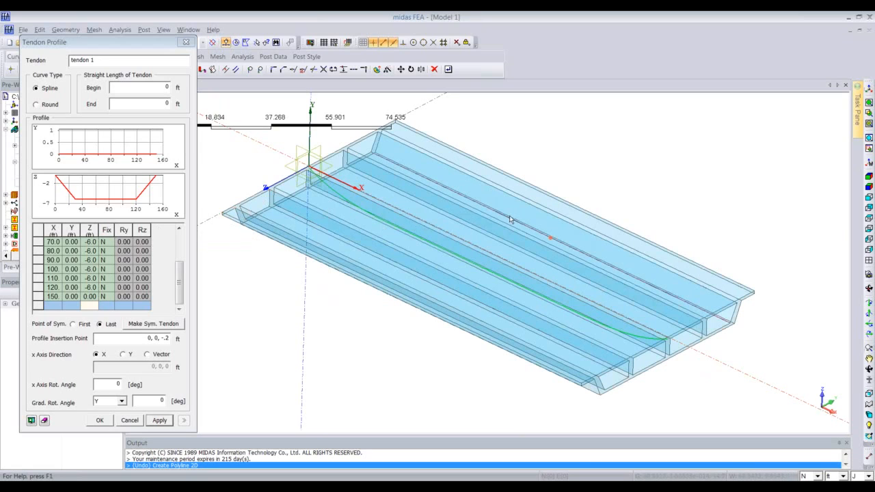
left_click(869, 240)
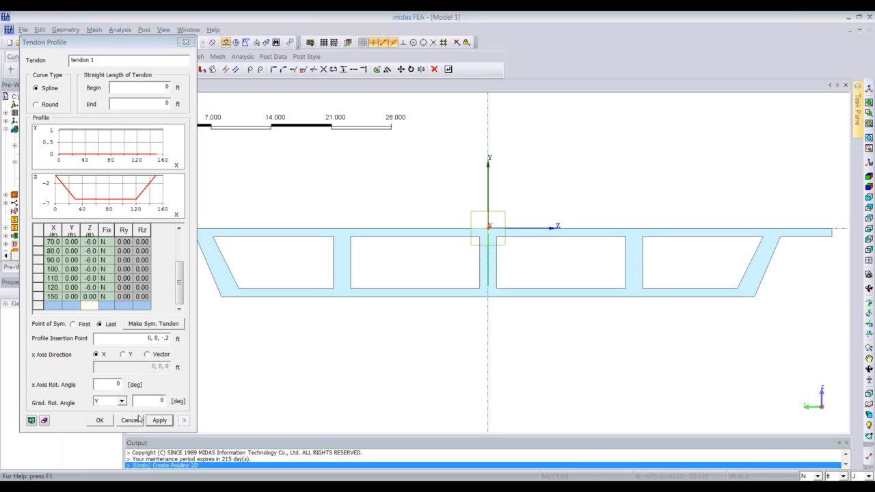
left_click(100, 422)
left_click(100, 422)
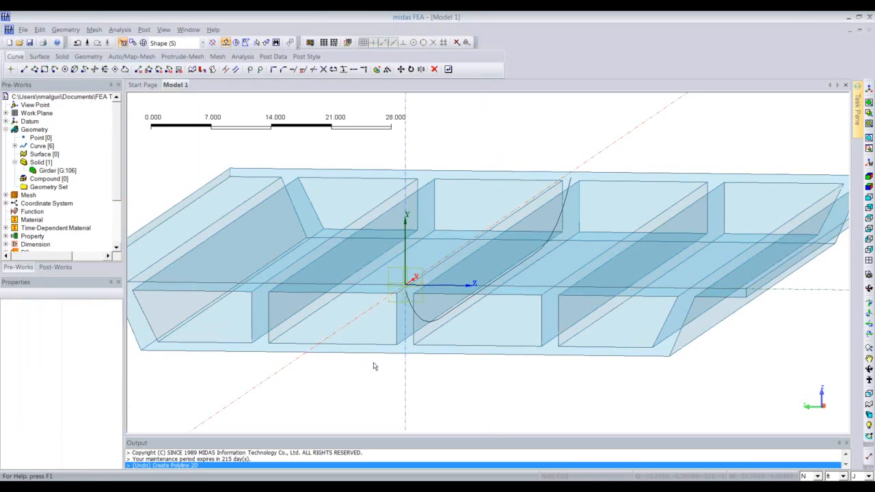
Step: Set up a Translate operation on the tendon 1 curve with the vertical Y datum axis as direction
left_click(420, 319)
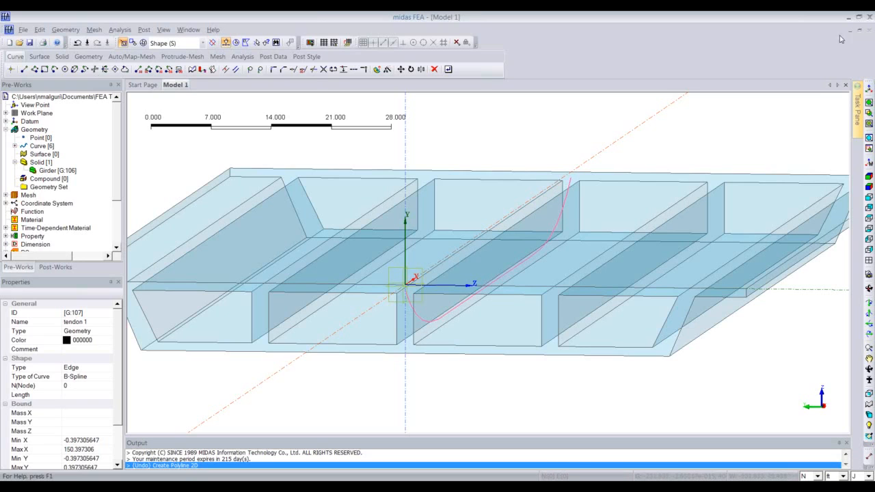
left_click(60, 30)
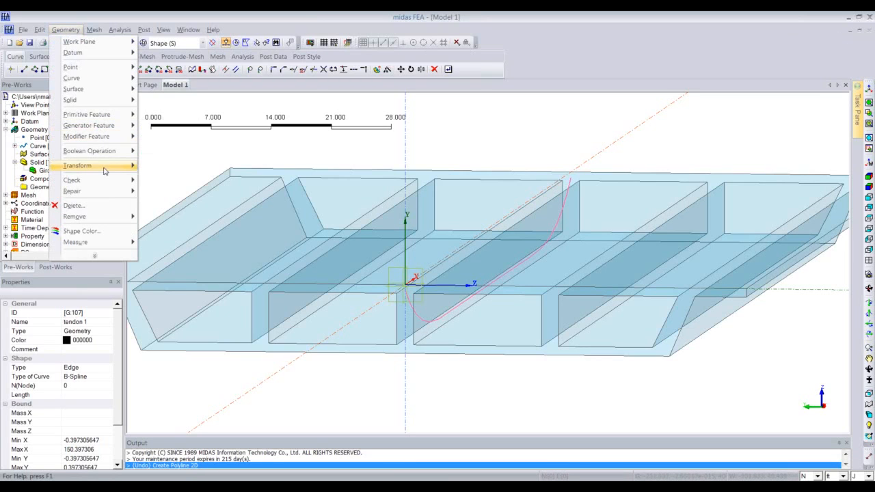
mouse_move(127, 166)
left_click(164, 166)
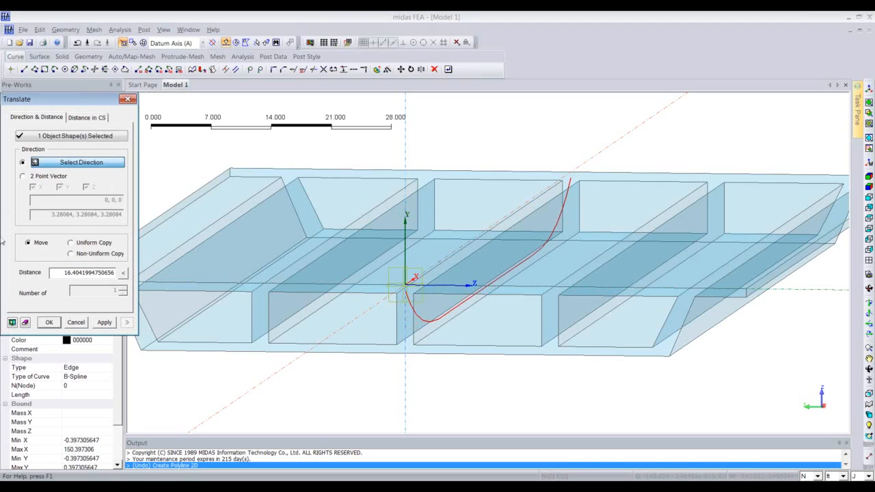
scroll(428, 134, "down", 1)
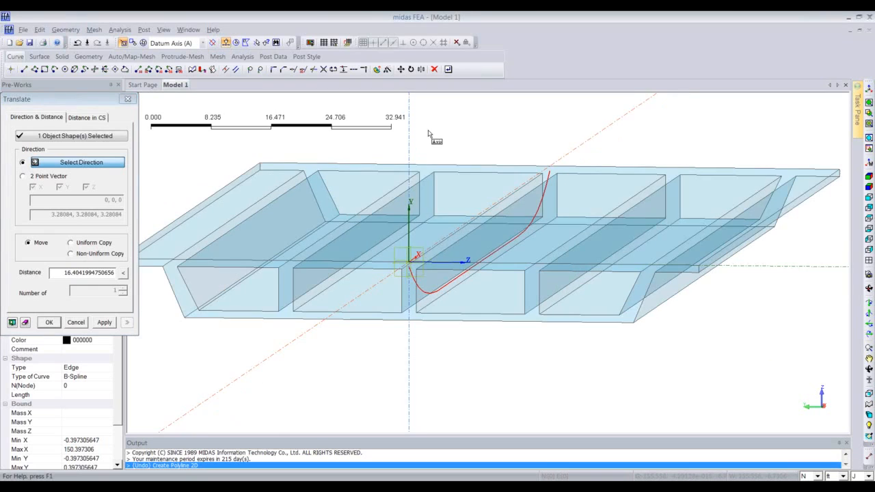
scroll(429, 134, "down", 2)
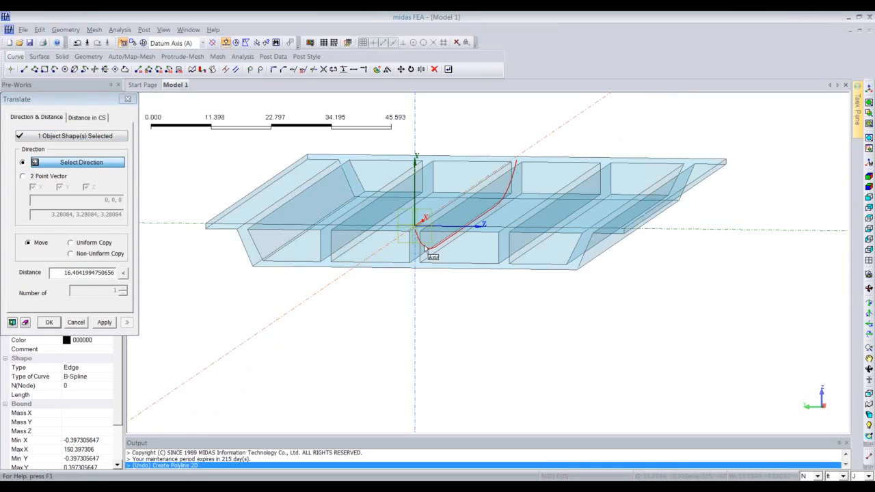
left_click(108, 163)
left_click(415, 321)
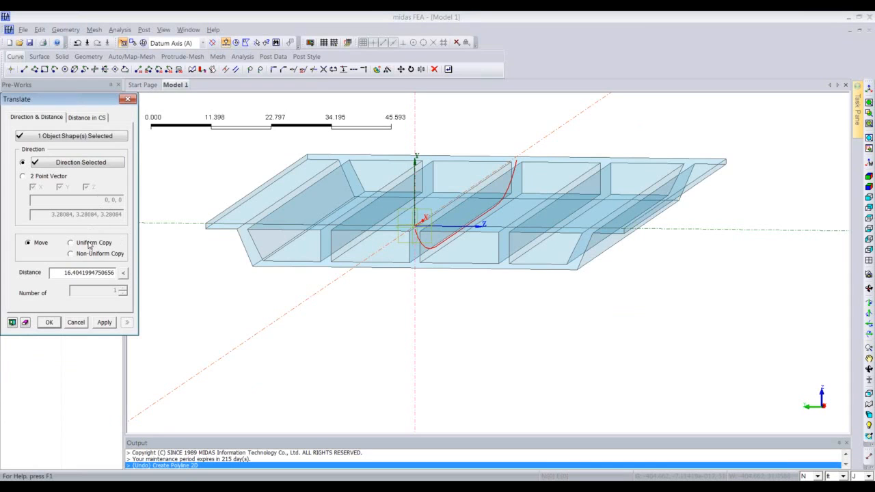
Step: Create 4 uniform copies of the tendon curve at a distance of -0.25 ft, checking the preview before applying
left_click(89, 245)
left_click_drag(66, 272, 119, 276)
type("-.25")
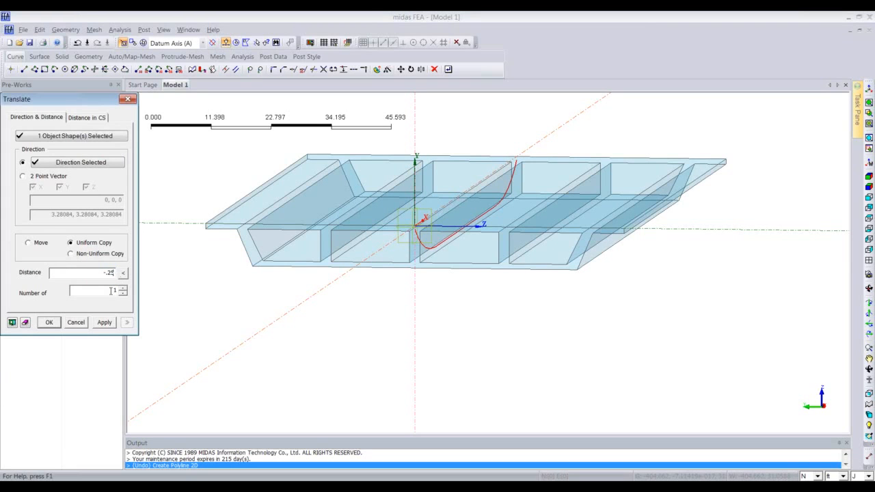
double_click(113, 290)
left_click(11, 322)
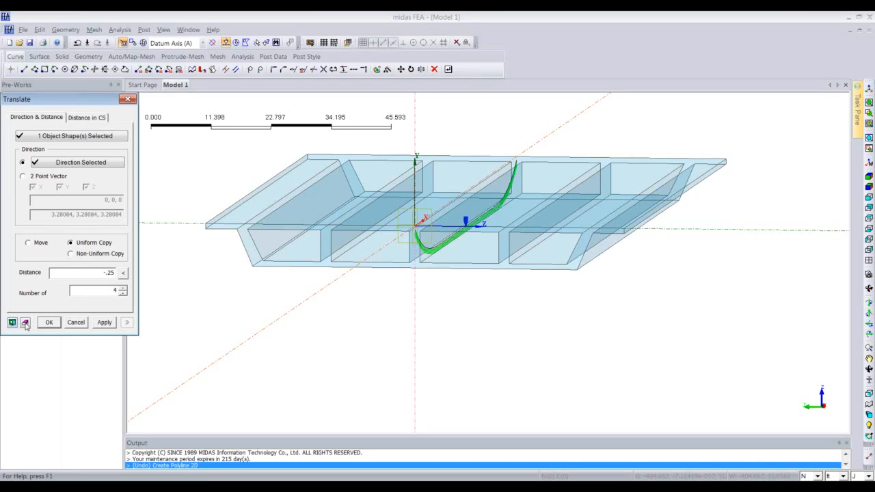
left_click(869, 239)
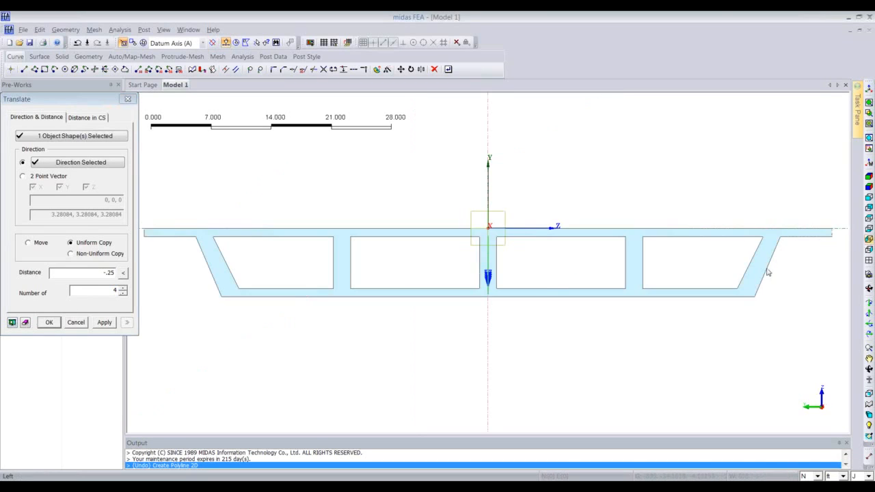
middle_click_drag(500, 300, 472, 309, "ctrl")
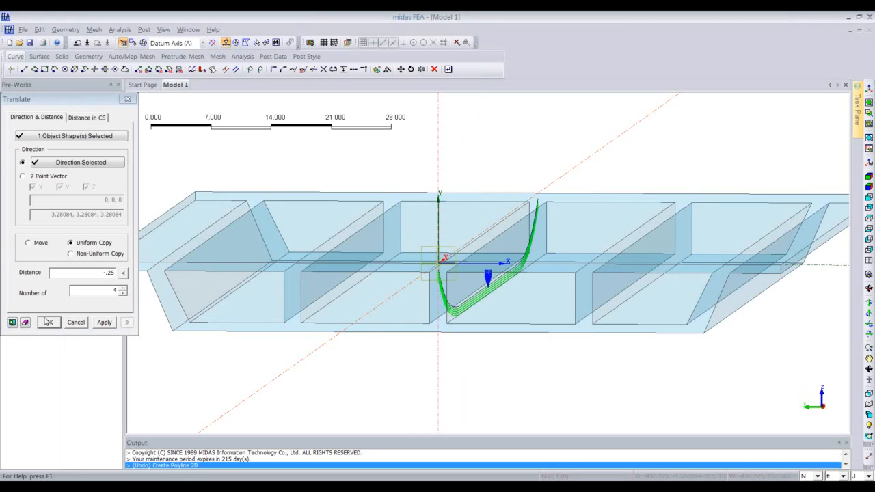
left_click(105, 324)
left_click(106, 325)
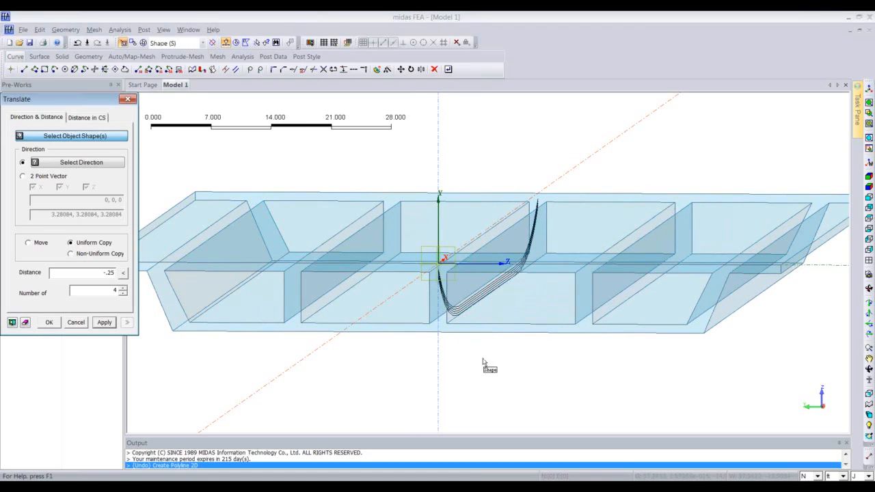
Step: Select all five tendon curves for a Translate move with the transverse Z datum axis as direction
middle_click_drag(498, 360, 520, 363, "ctrl")
left_click_drag(452, 195, 537, 342)
middle_click_drag(515, 327, 502, 336, "ctrl")
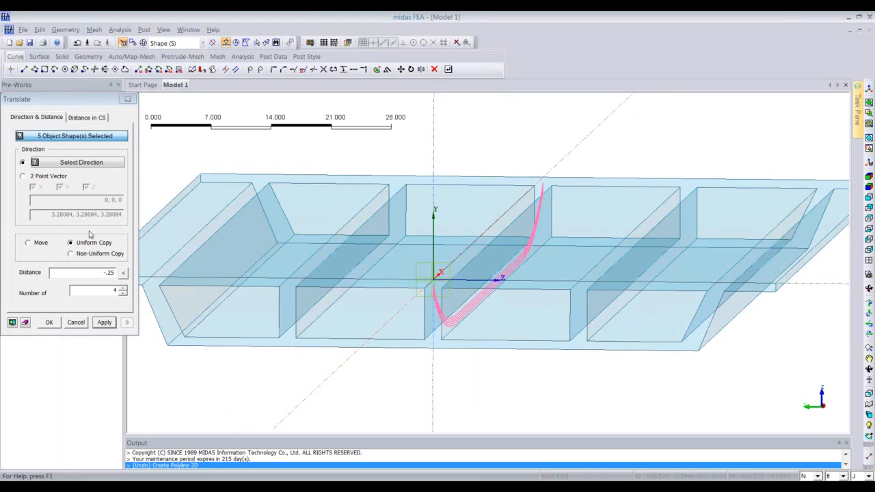
left_click(42, 244)
left_click_drag(100, 273, 113, 273)
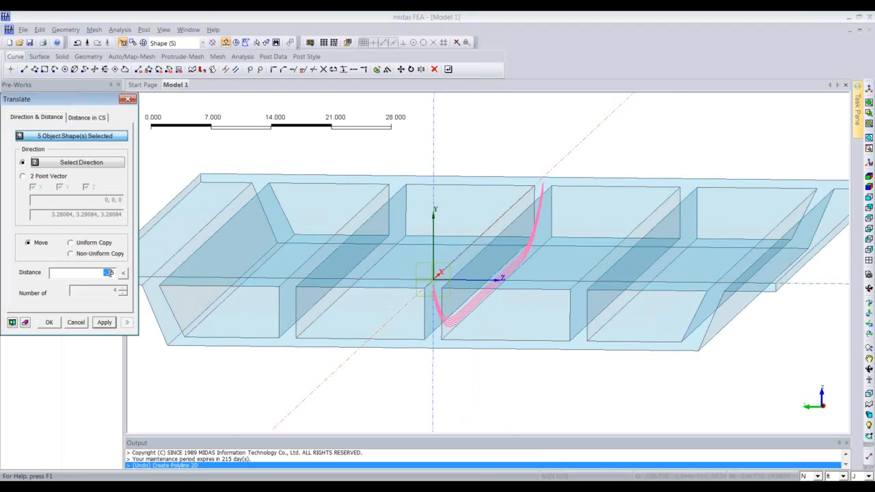
left_click(868, 90)
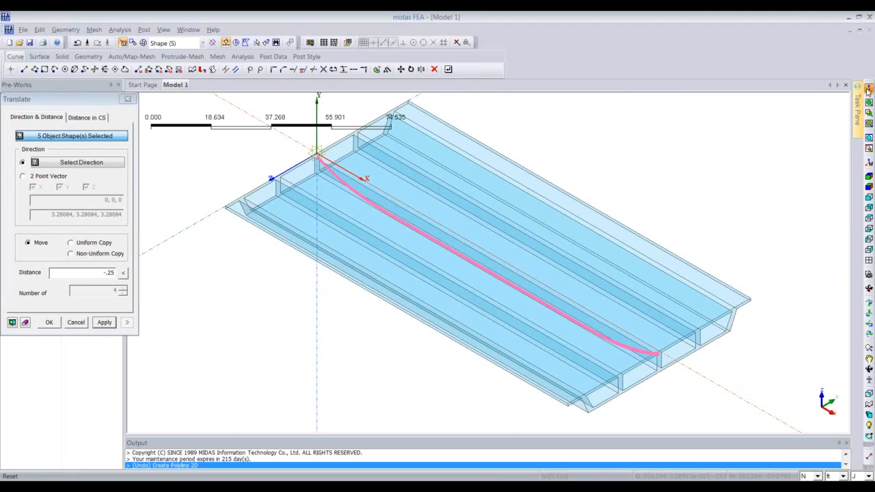
left_click(869, 239)
scroll(514, 313, "down", 6)
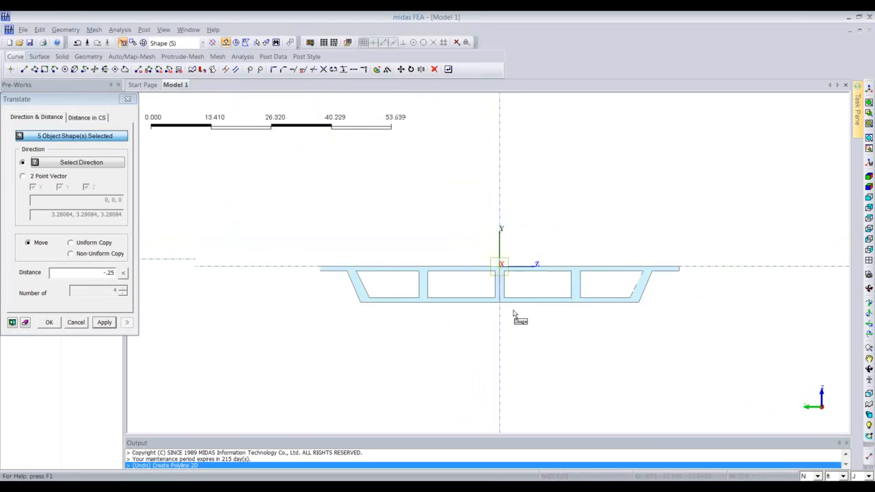
middle_click_drag(514, 313, 498, 333)
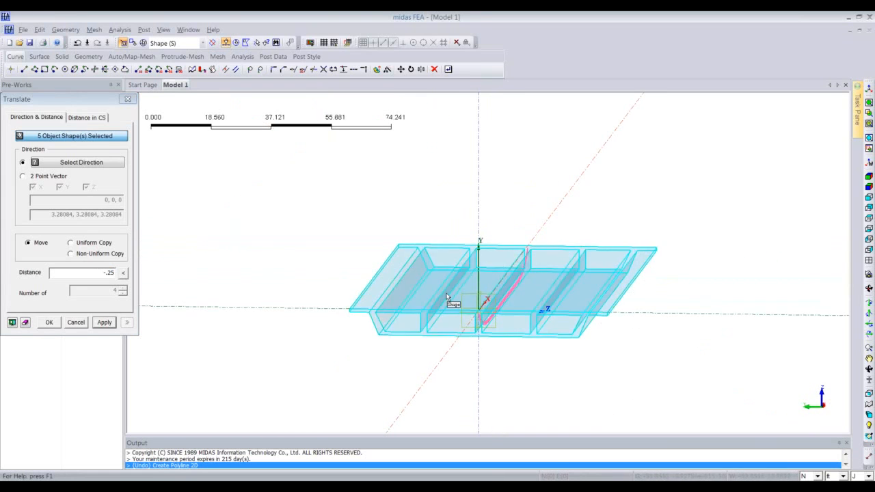
left_click(101, 162)
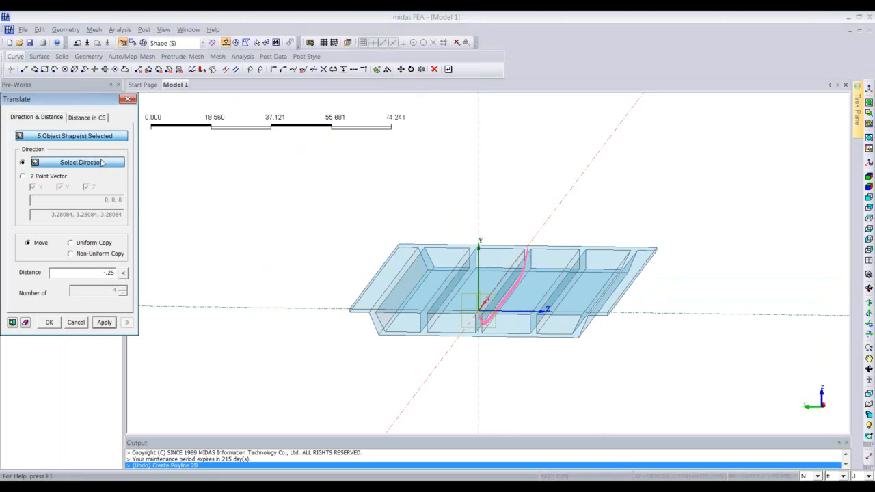
left_click(252, 307)
Step: Move the five tendons by a distance of -0.5 ft, checking the preview in the girder's middle web before applying
double_click(111, 272)
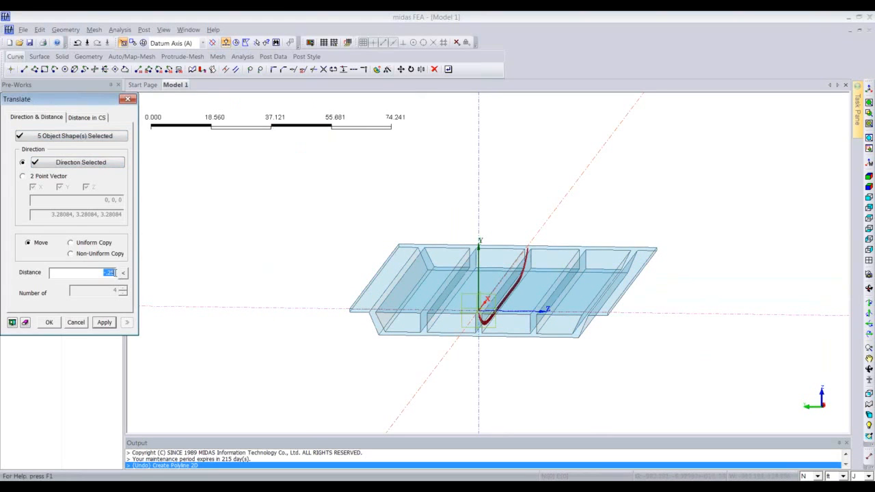
key("BackSpace")
left_click(13, 323)
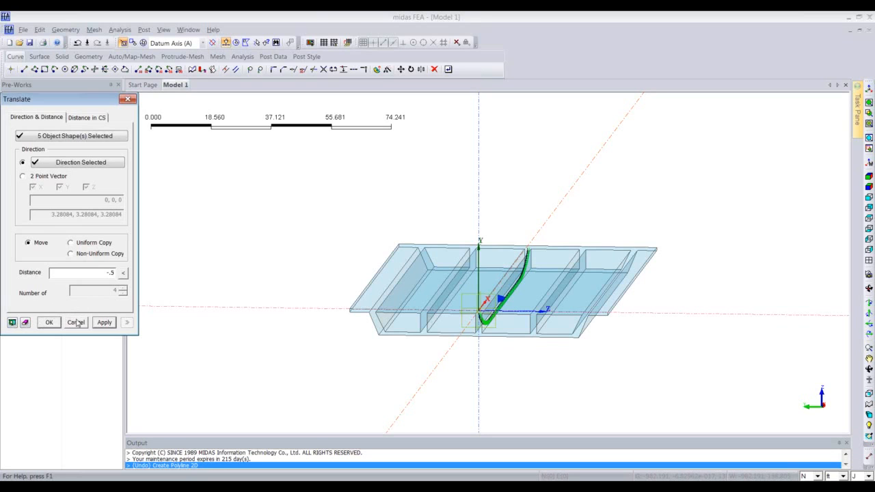
left_click(869, 239)
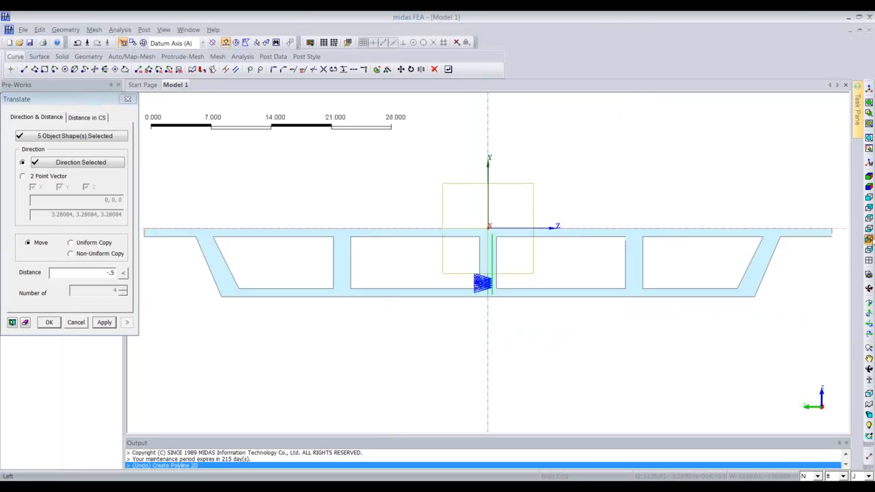
middle_click_drag(453, 318, 437, 324, "ctrl")
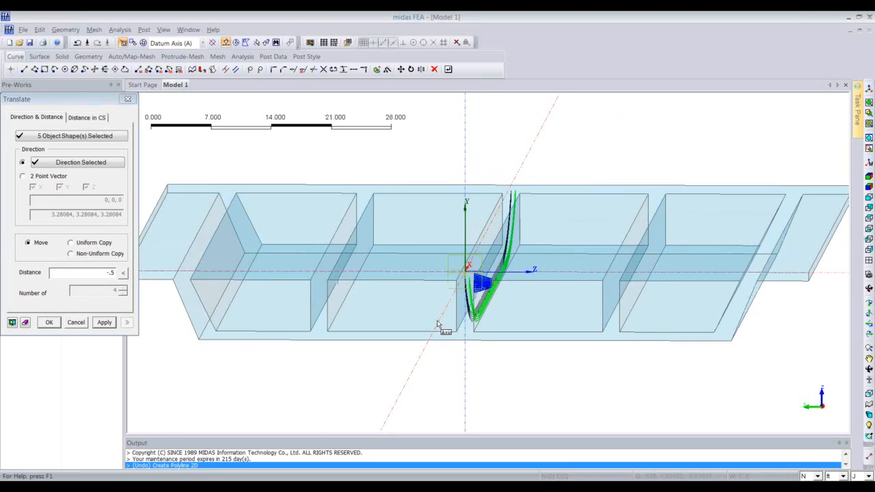
left_click(104, 322)
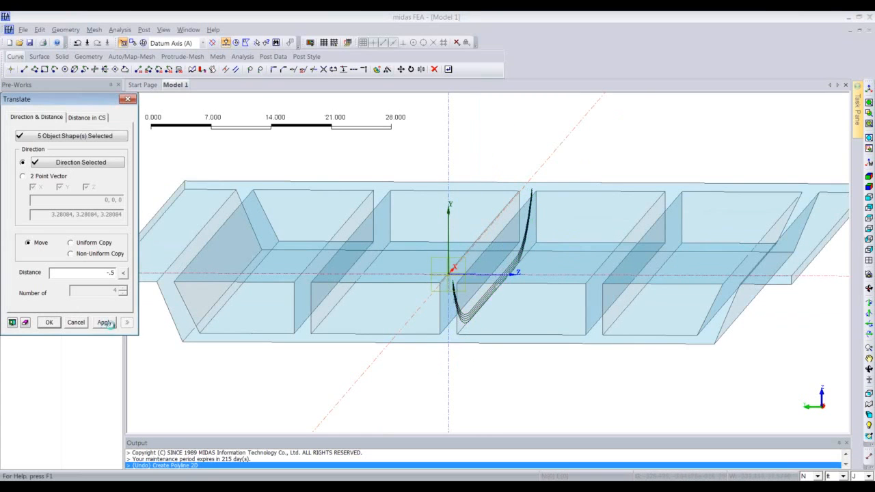
Step: Select the five tendon curves for a uniform copy at a distance of 1 ft along the transverse Z datum axis
middle_click_drag(366, 382, 404, 316, "ctrl")
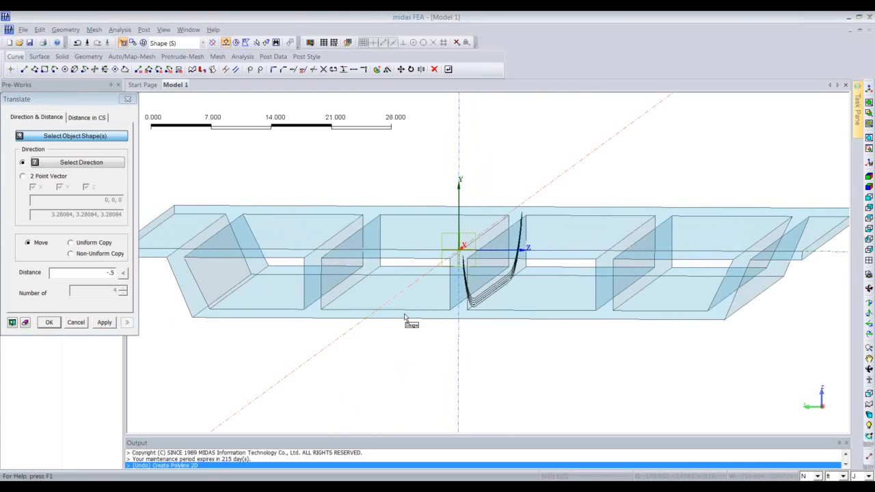
left_click_drag(445, 174, 538, 331)
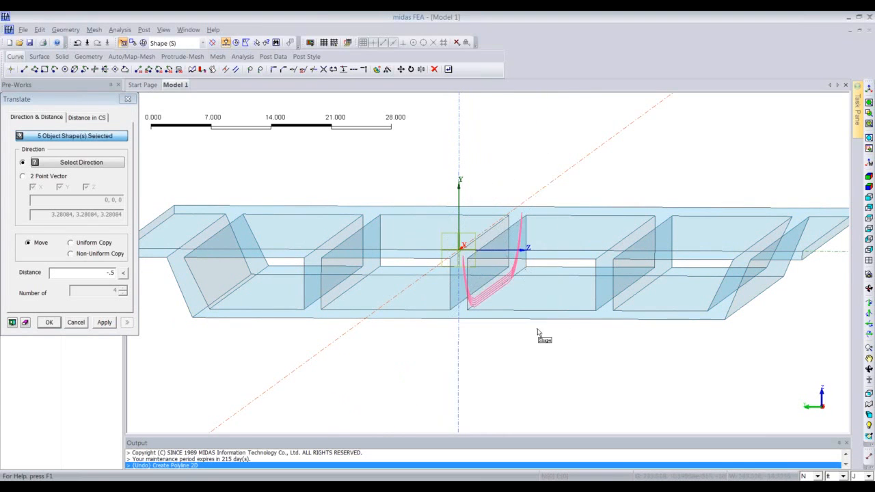
middle_click_drag(538, 331, 476, 344, "ctrl")
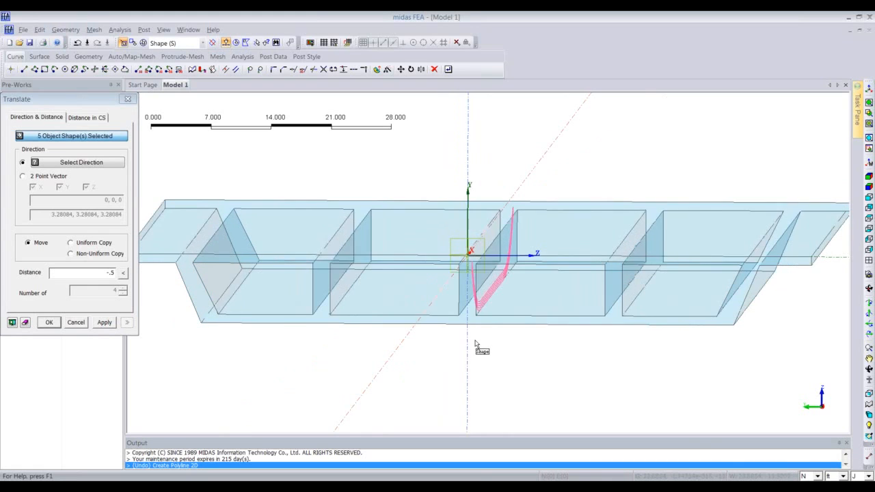
left_click(91, 247)
left_click_drag(105, 272, 118, 274)
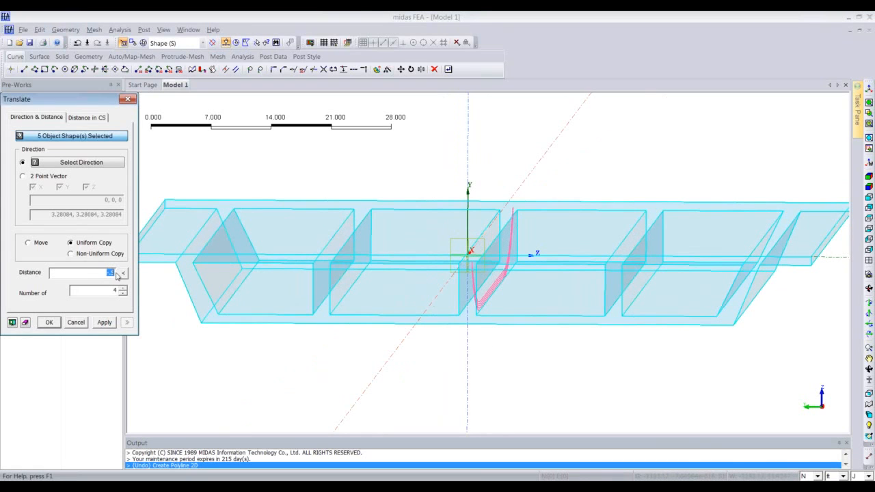
type("1")
left_click(79, 164)
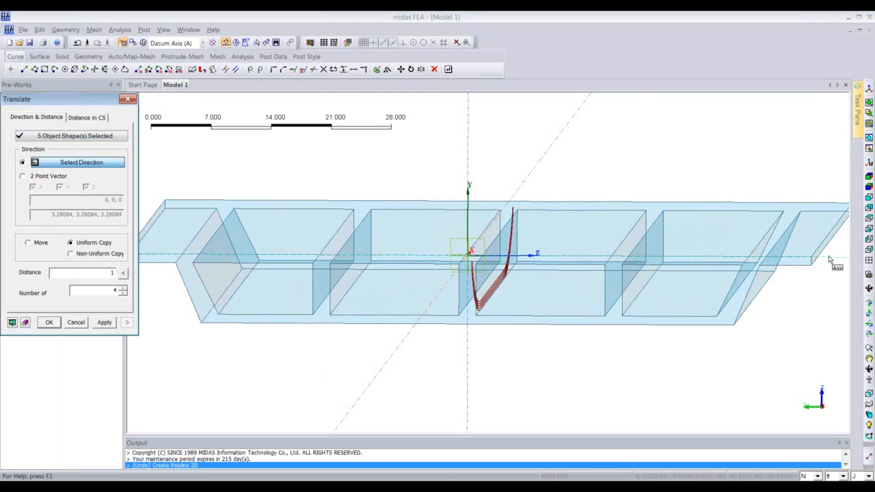
left_click(457, 264)
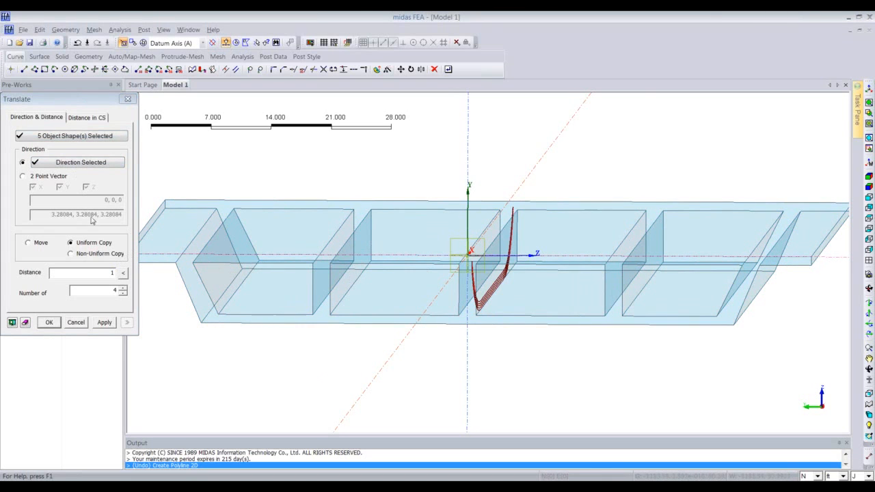
Step: Set the number of copies to 1, checking the preview in the middle web before applying
left_click(13, 322)
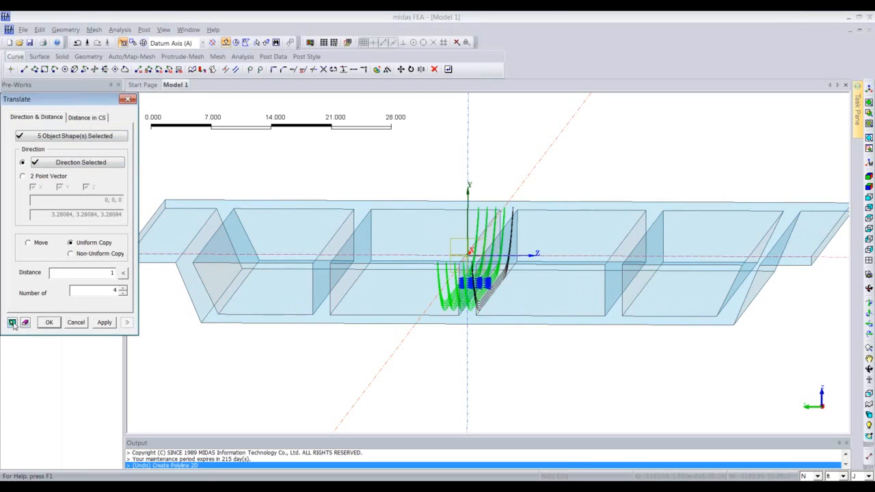
left_click_drag(105, 290, 121, 293)
type("1")
left_click(12, 323)
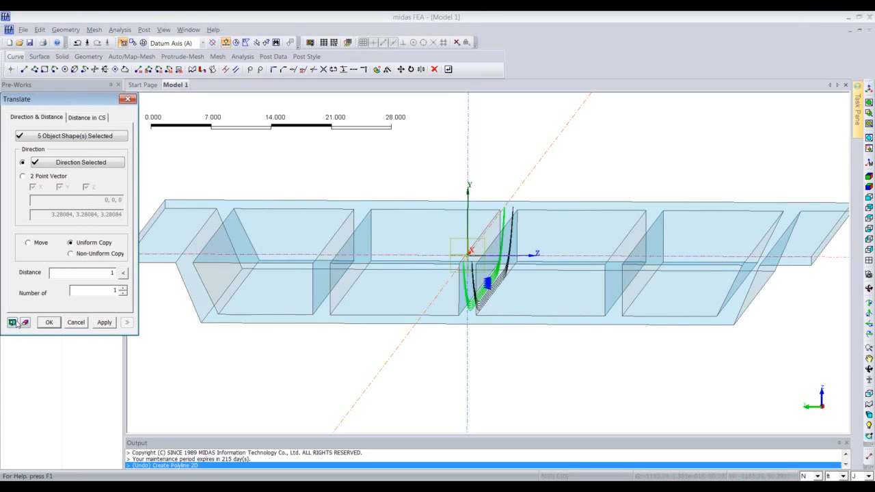
left_click(103, 322)
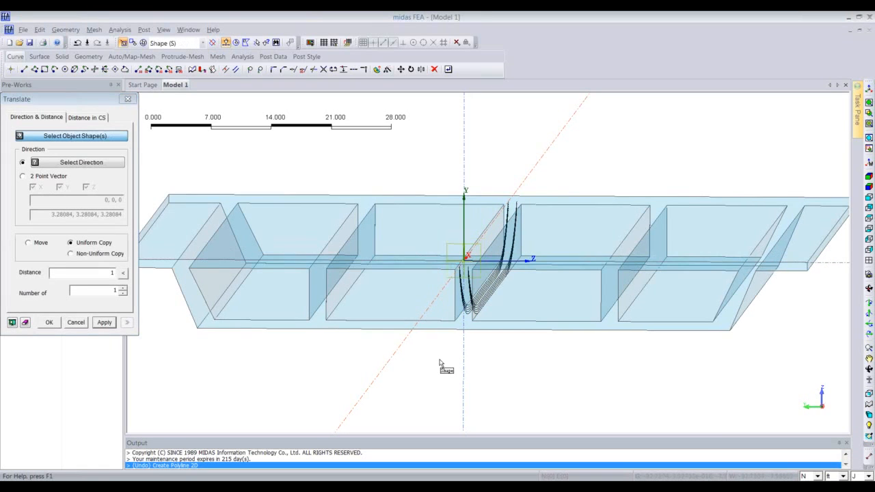
Step: Select all ten tendon curves in the middle web and set the uniform copy distance to 17 ft
middle_click_drag(440, 363, 480, 273)
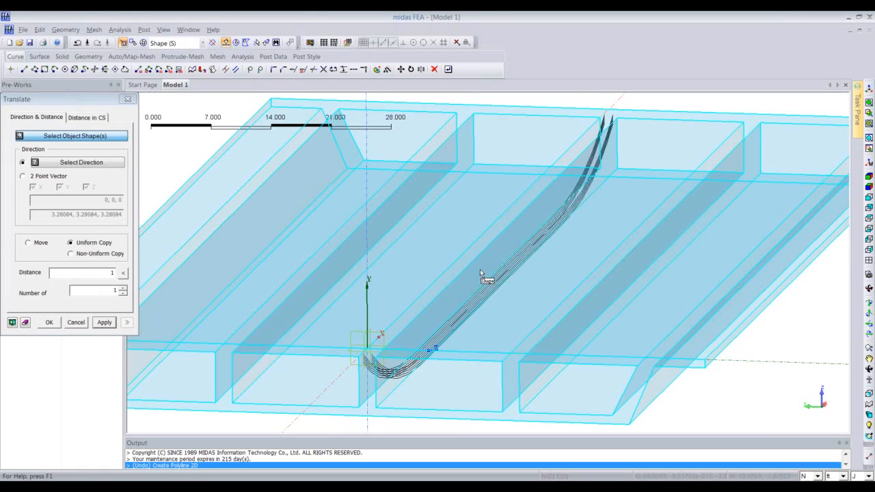
middle_click_drag(464, 303, 472, 320)
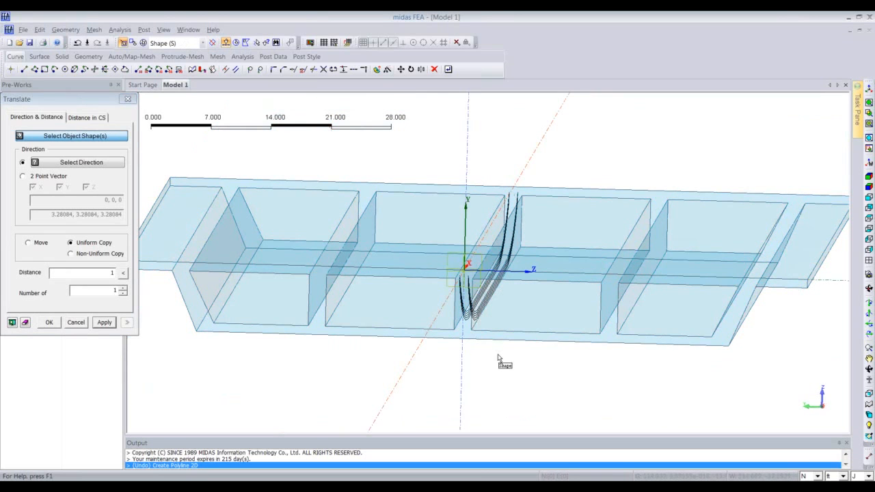
middle_click_drag(498, 356, 479, 342)
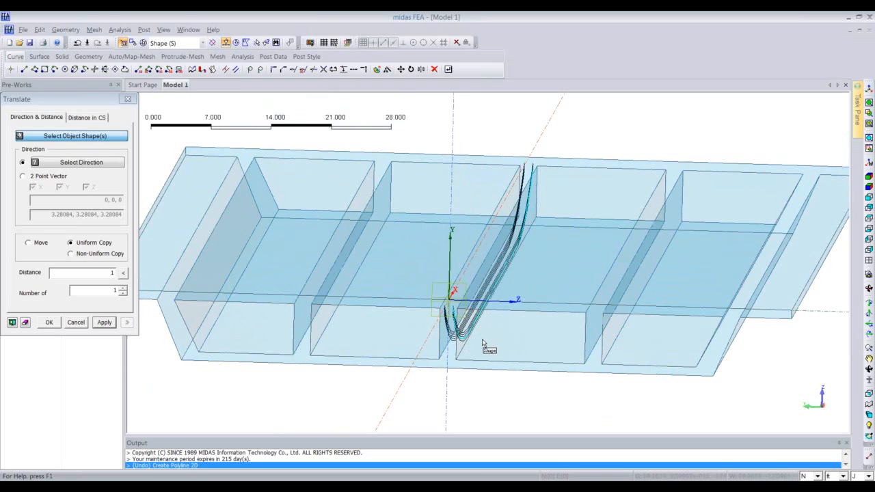
middle_click_drag(488, 337, 470, 339)
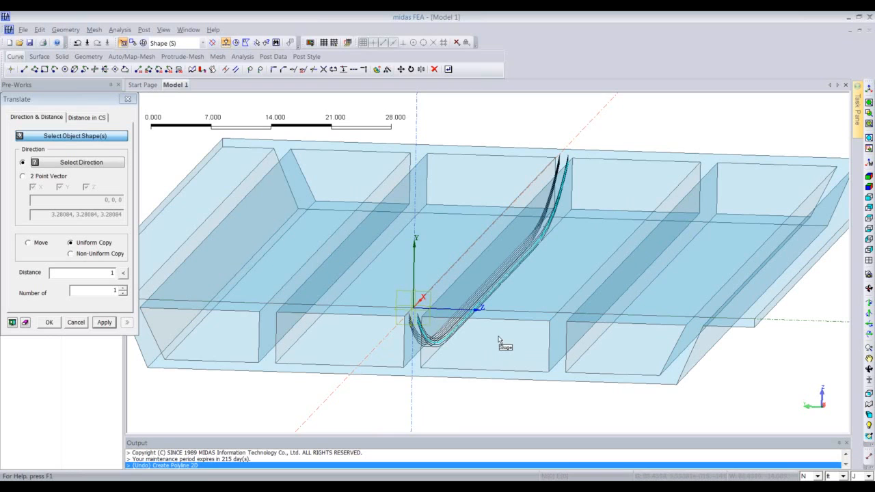
middle_click_drag(470, 399, 446, 250)
left_click_drag(444, 185, 540, 345)
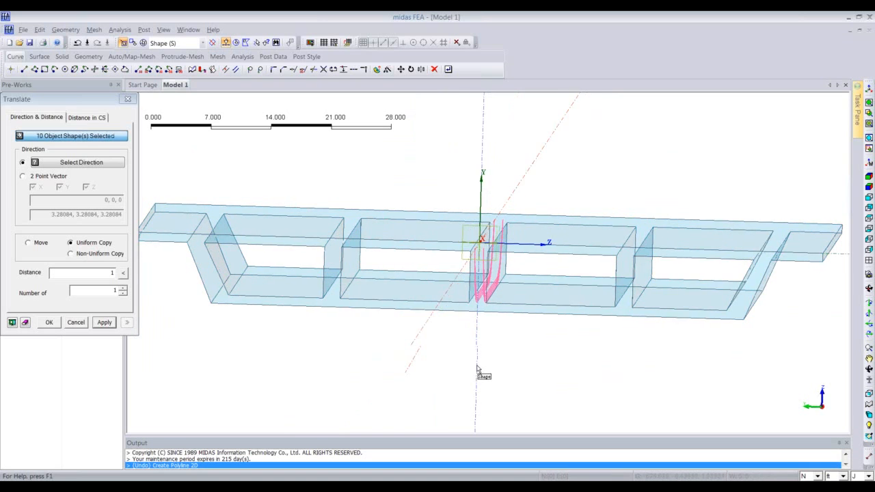
scroll(469, 374, "up", 3)
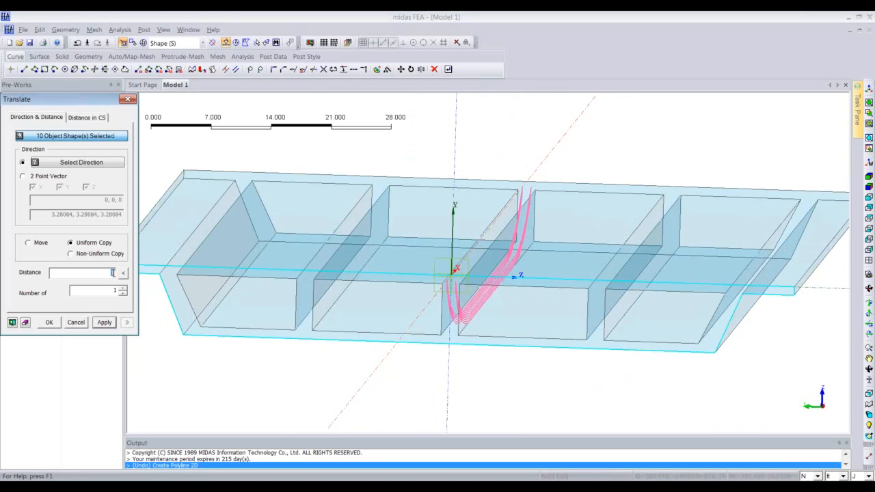
type("17")
Step: Copy the ten tendons once along the transverse Z datum axis into the neighbouring web, checking the preview before applying
scroll(429, 374, "down", 1)
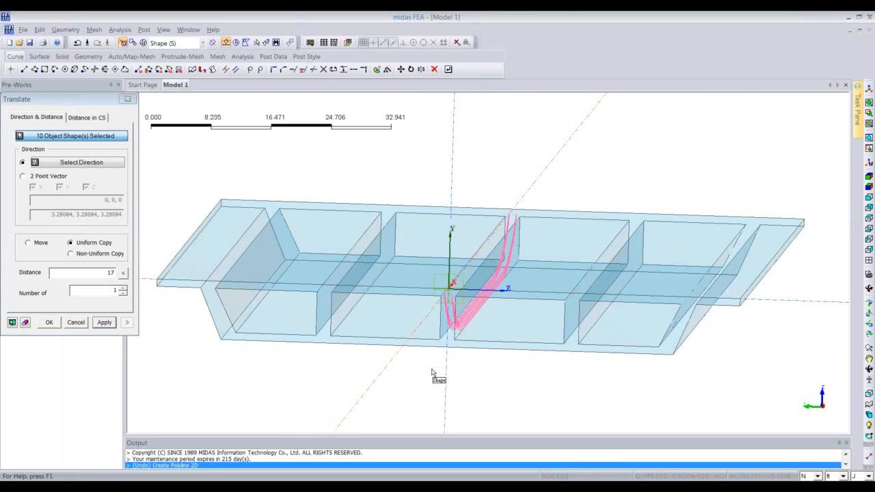
scroll(431, 373, "down", 2)
left_click(102, 163)
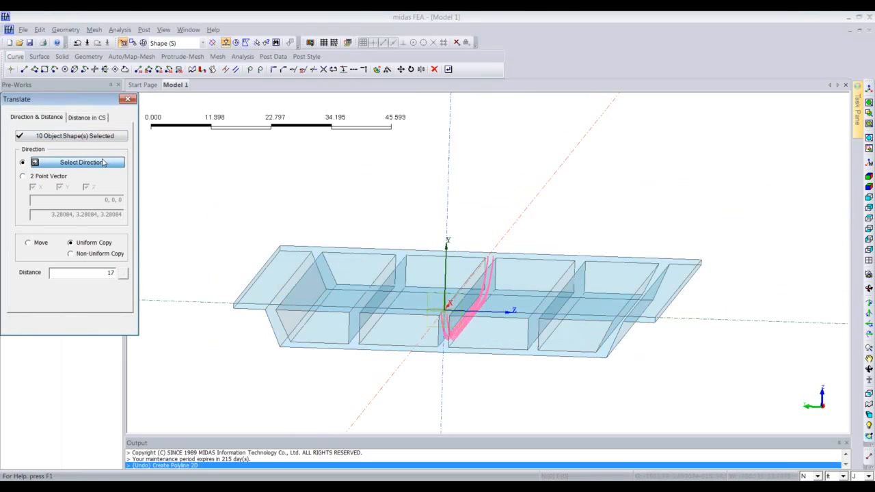
left_click(174, 304)
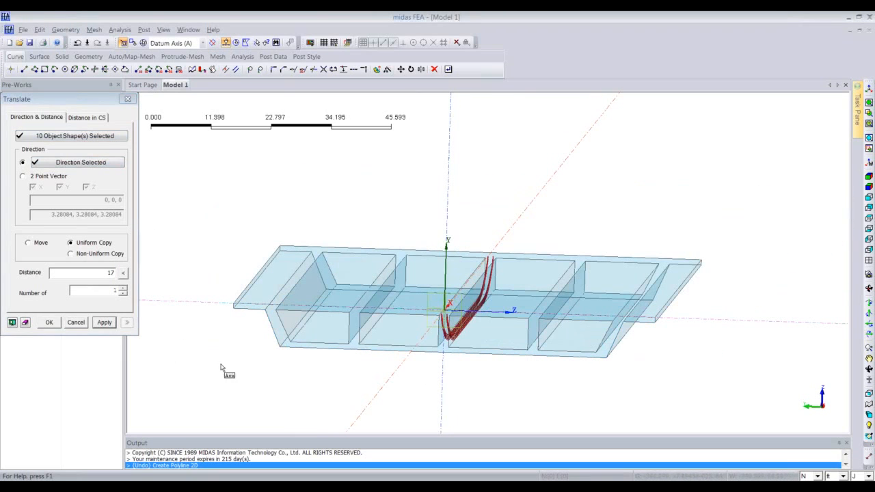
left_click(12, 324)
mouse_move(334, 373)
middle_mouse_down()
mouse_move(347, 373)
mouse_move(336, 372)
middle_mouse_up()
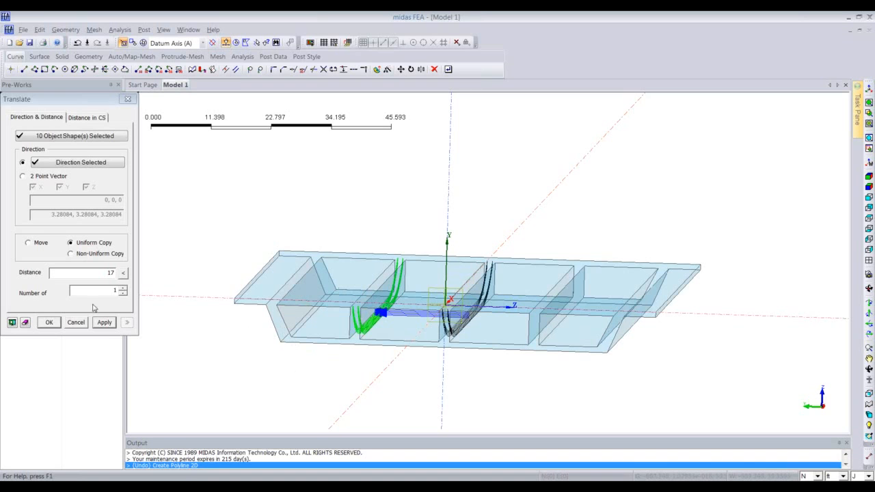
left_click(104, 326)
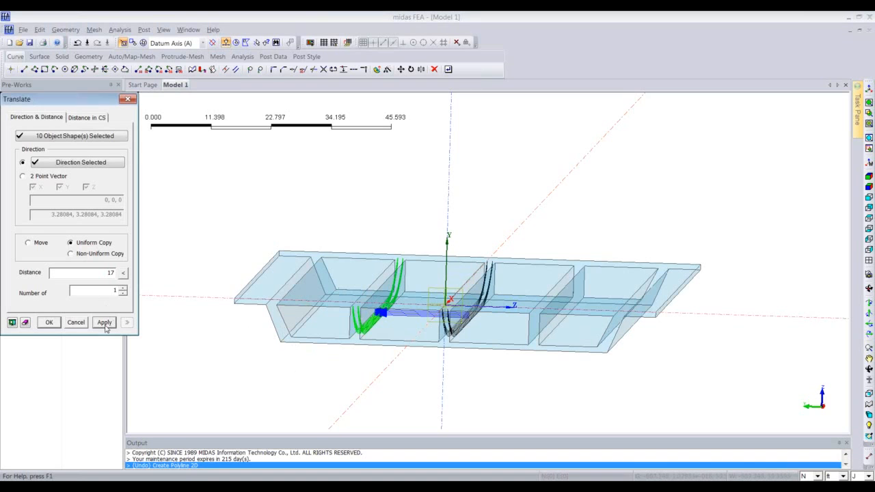
Step: Copy the ten middle-web tendons by -17 ft along the transverse Z datum axis into the opposite web and finish the Translate operation
left_click_drag(435, 218, 518, 370)
left_click(102, 166)
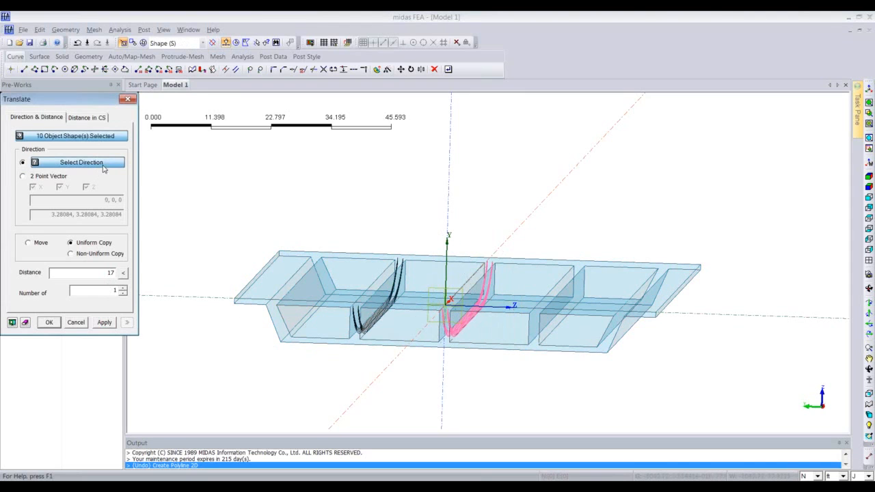
left_click(202, 299)
left_click(202, 299)
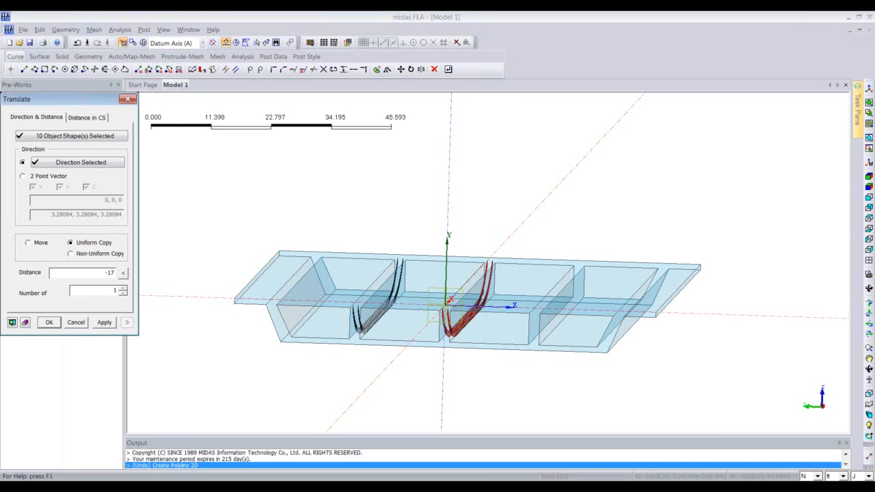
left_click(12, 323)
middle_click_drag(246, 366, 254, 370)
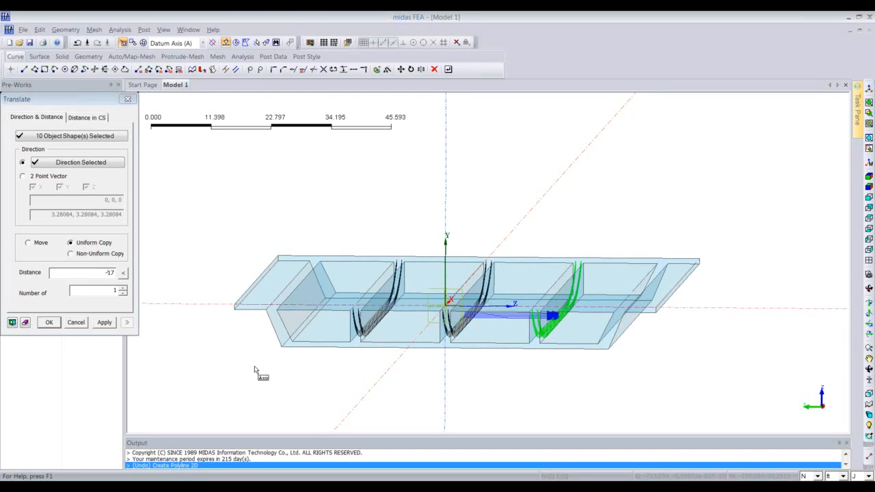
left_click(52, 323)
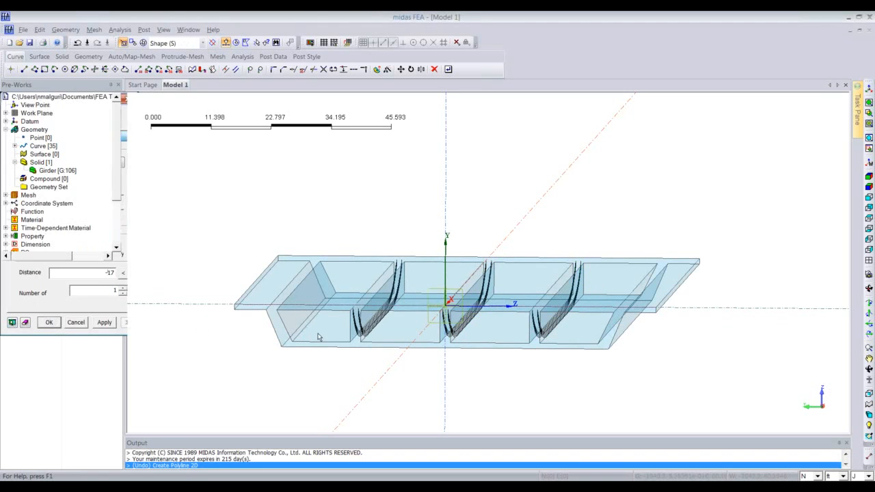
Step: Inspect the tendons in the three webs, show the girder's cross-section view and open a new 3D Tendon Profile
middle_click_drag(380, 346, 408, 324)
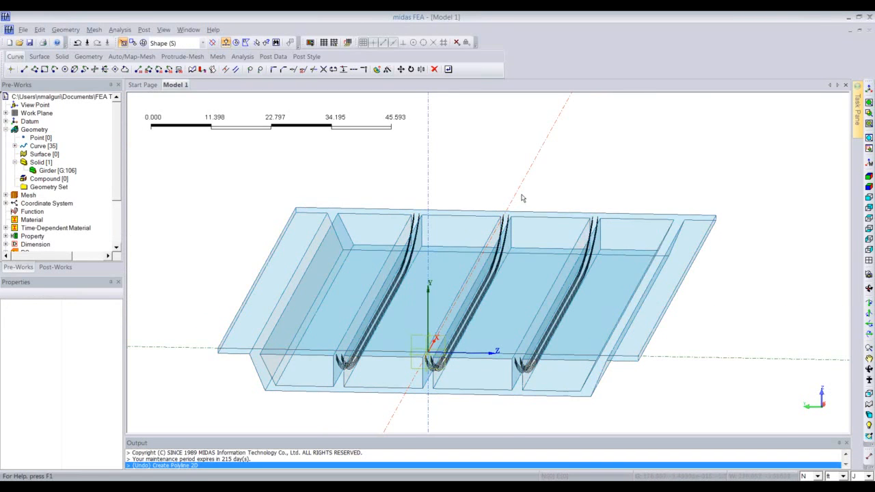
middle_click_drag(519, 195, 517, 158)
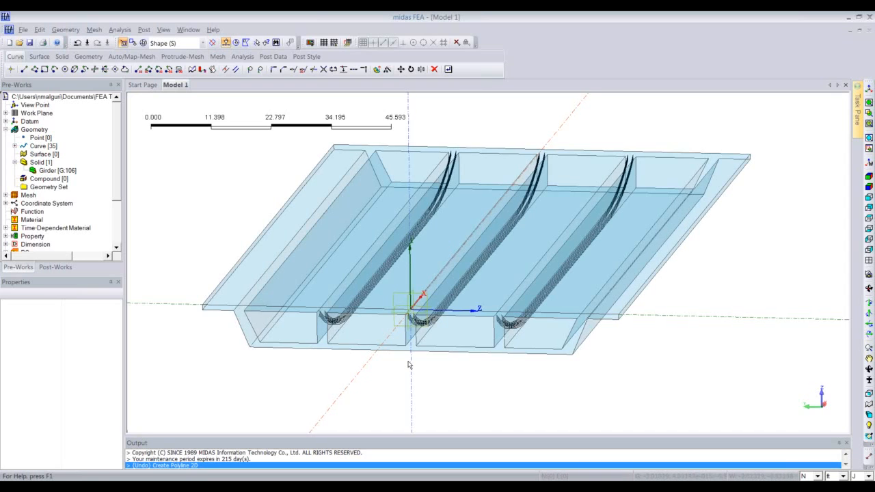
middle_click_drag(409, 366, 492, 353, "ctrl")
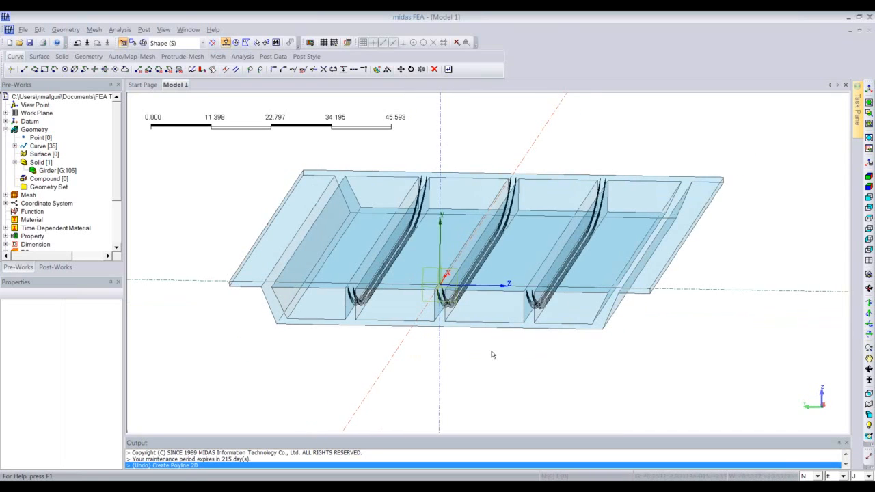
left_click(868, 240)
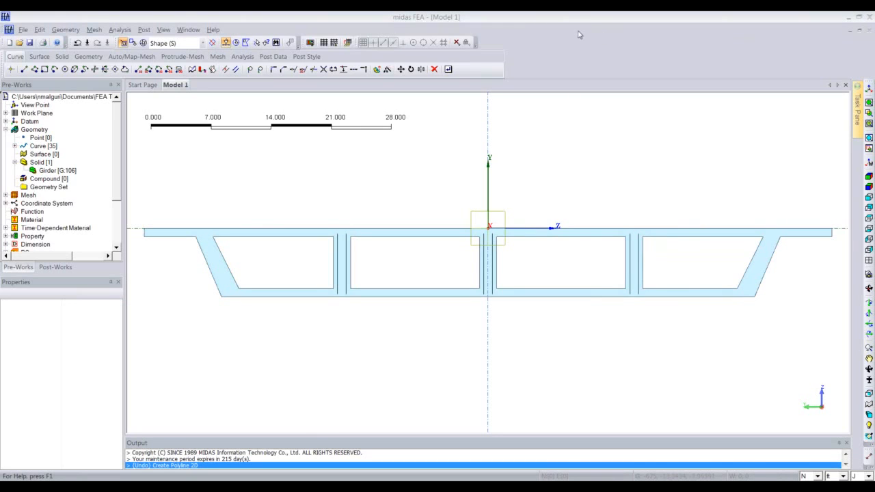
left_click(66, 30)
mouse_move(88, 80)
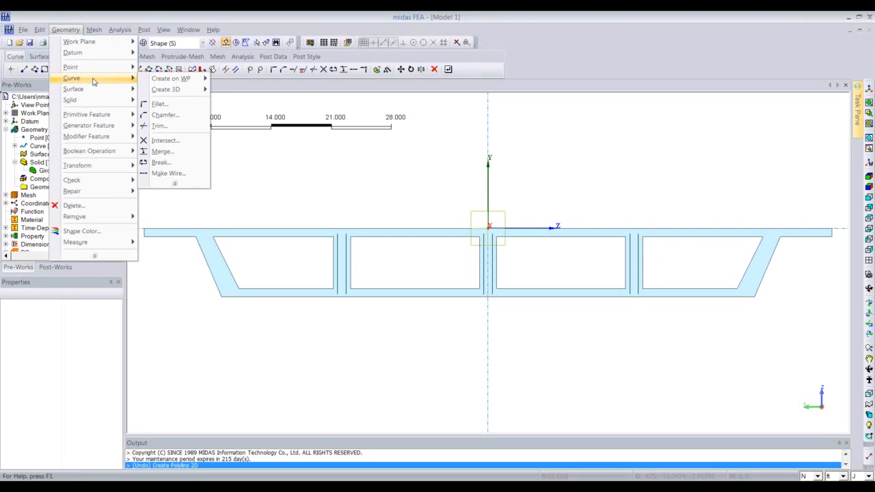
mouse_move(198, 90)
left_click(245, 112)
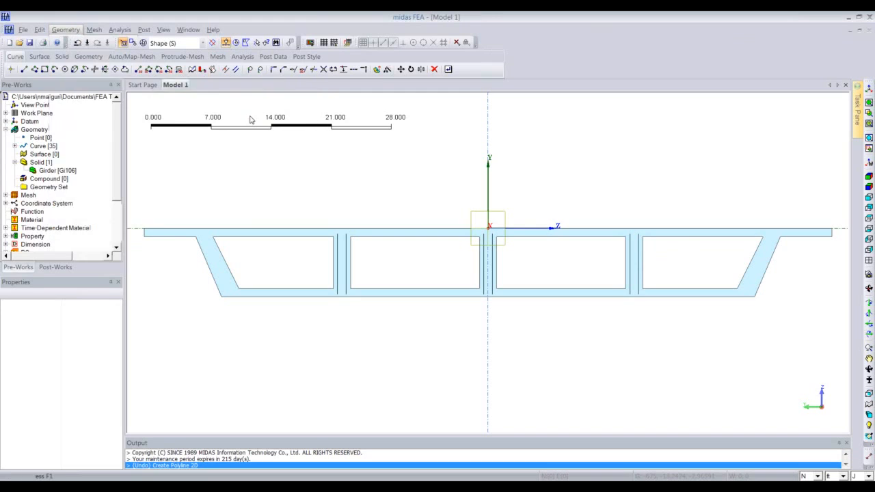
Step: Name the tendon T2 and set its profile insertion point to 0, 0, -.2 ft
left_click_drag(103, 77, 182, 54)
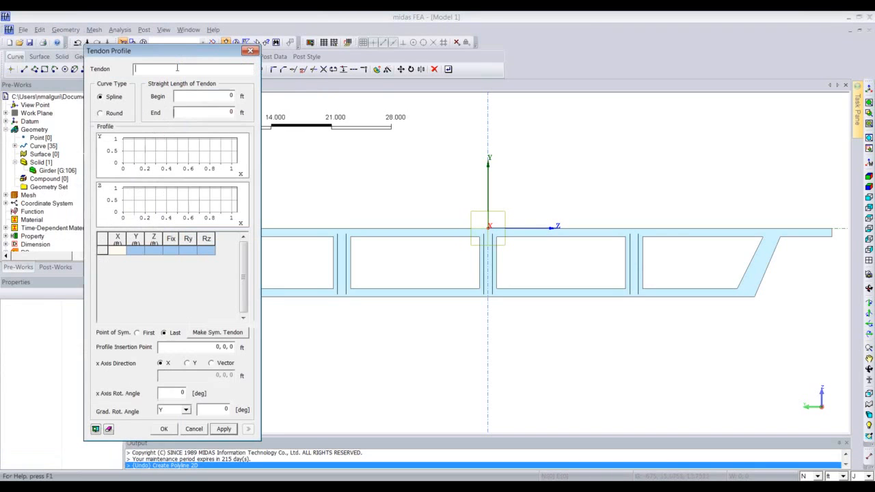
type("T2")
left_click_drag(230, 346, 238, 349)
type("-2")
Step: Enter the first T2 profile point with X 0 and Y -33 ft
left_click(123, 255)
type("00")
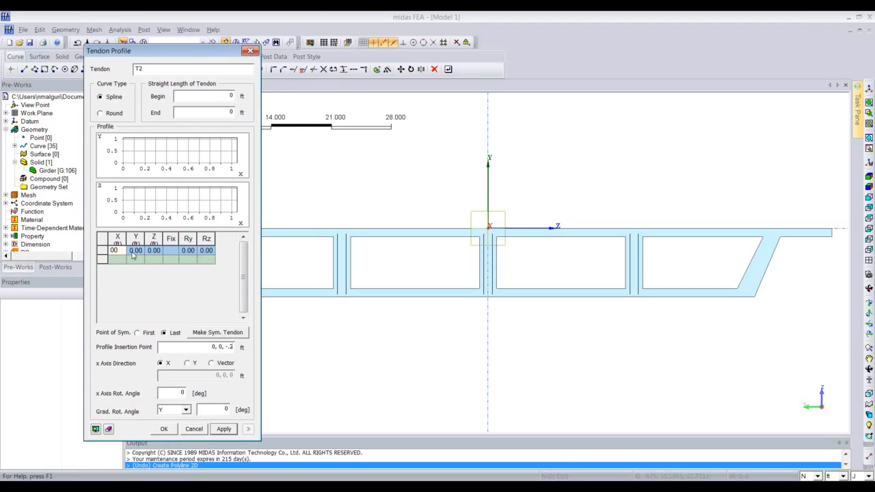
left_click(134, 251)
type("-33")
key("Return")
Step: Enter the second T2 profile point with X 30, Y -33 and Z -6 ft
left_click(114, 258)
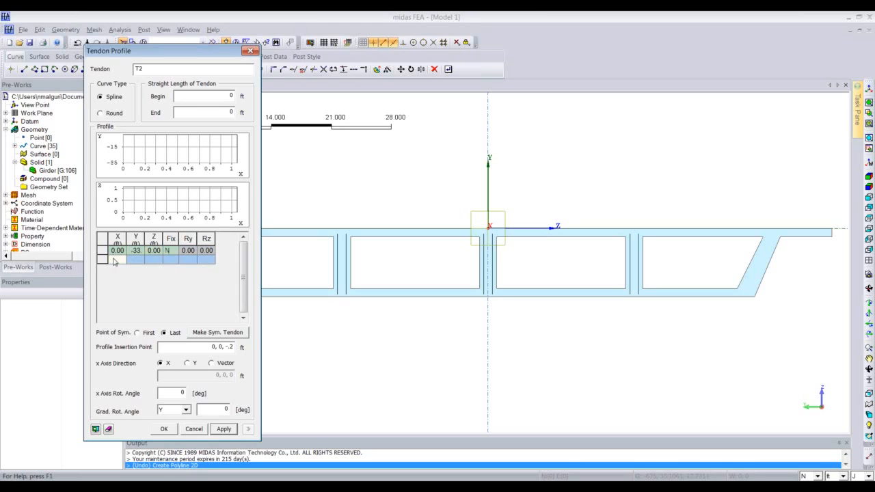
type("30")
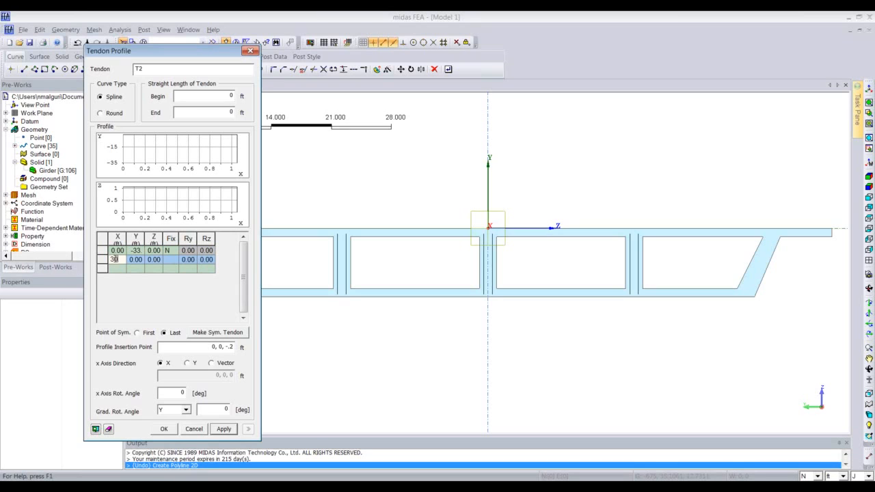
left_click(137, 261)
type("-33")
left_click(155, 261)
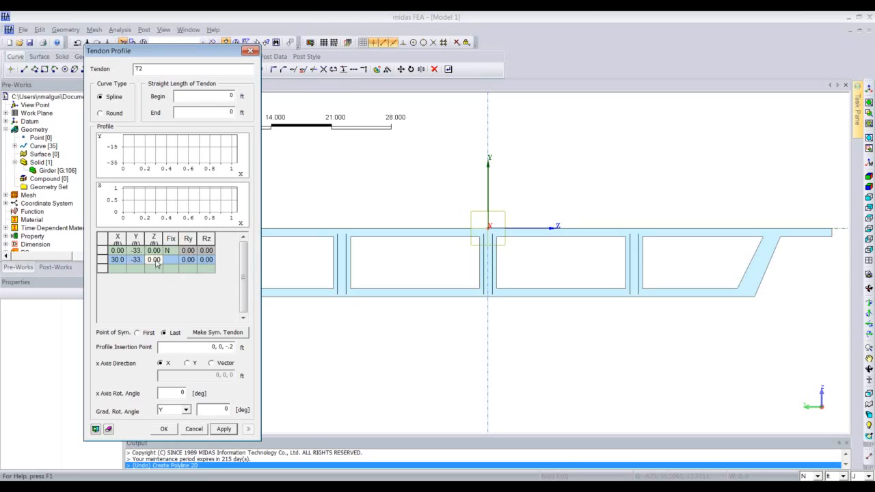
type("-6")
Step: Enter the third T2 profile point with X 40, Y -33 and Z -6 ft
left_click(116, 271)
type("40")
left_click(136, 268)
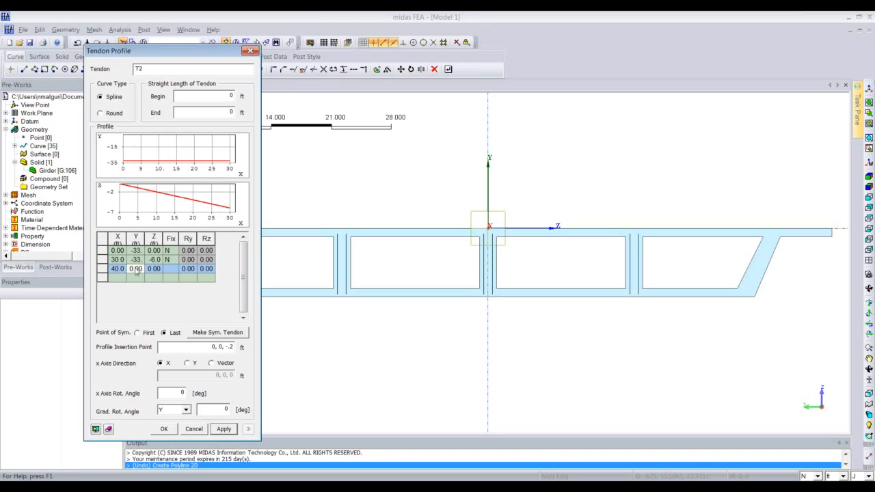
type("-33")
left_click(151, 268)
type("-6")
Step: Enter the fourth T2 profile point with X 50, Y -33 and Z -6 ft
left_click(121, 278)
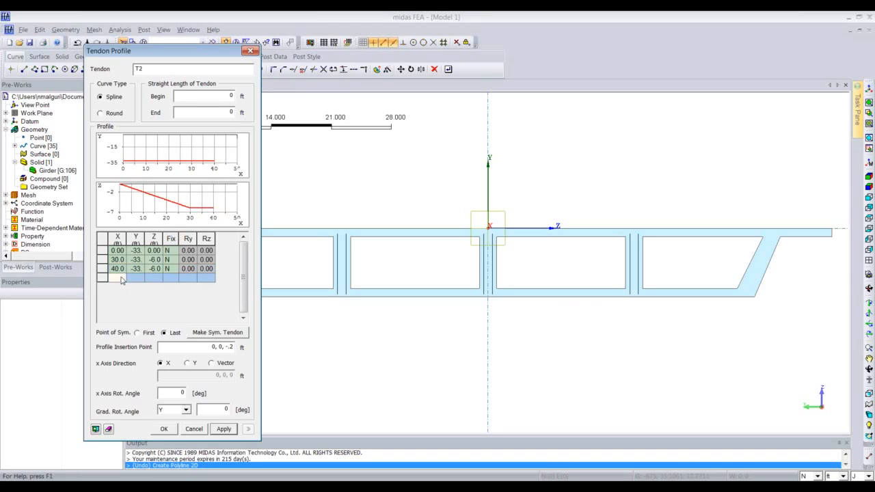
type("50")
key("BackSpace")
key("BackSpace")
type("60")
left_click(137, 278)
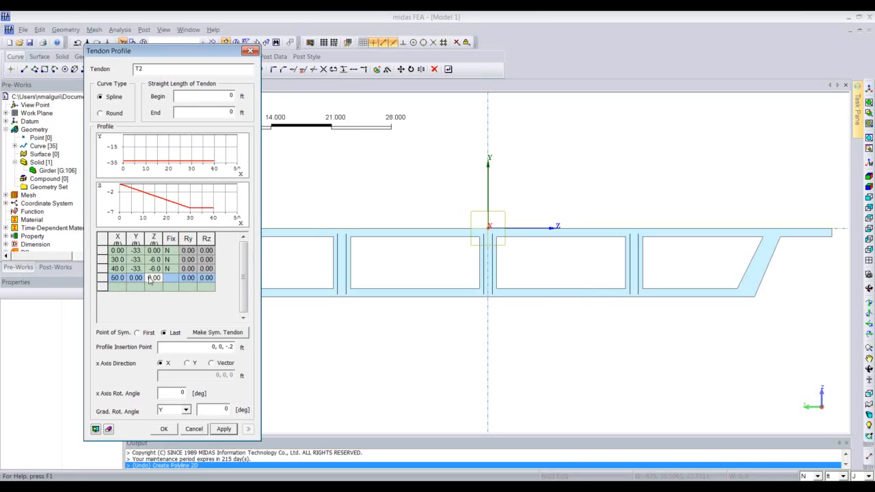
type("-4")
key("BackSpace")
type("33")
left_click(149, 277)
type("-6")
Step: Enter the fifth T2 profile point with X 60, Y -33 and Z -6 ft
left_click(117, 288)
type("60")
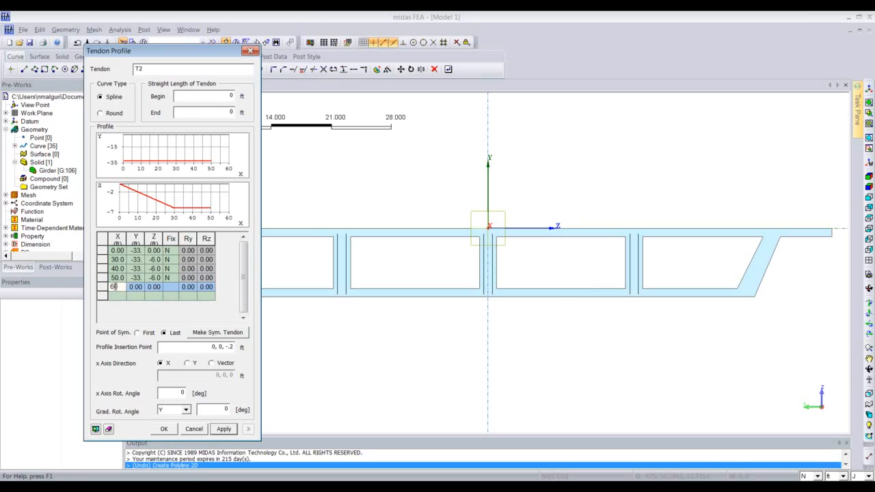
left_click(138, 287)
type("-4")
key("BackSpace")
type("33")
left_click(155, 288)
type("-6")
Step: Enter the sixth T2 profile point with X 70, Y -33 and Z -6 ft
left_click(118, 297)
type("70")
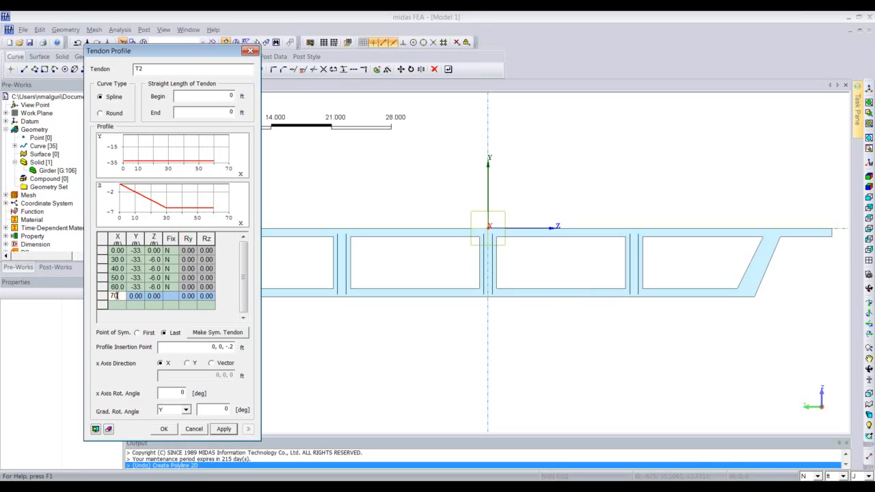
left_click(134, 296)
type("-33")
left_click(148, 296)
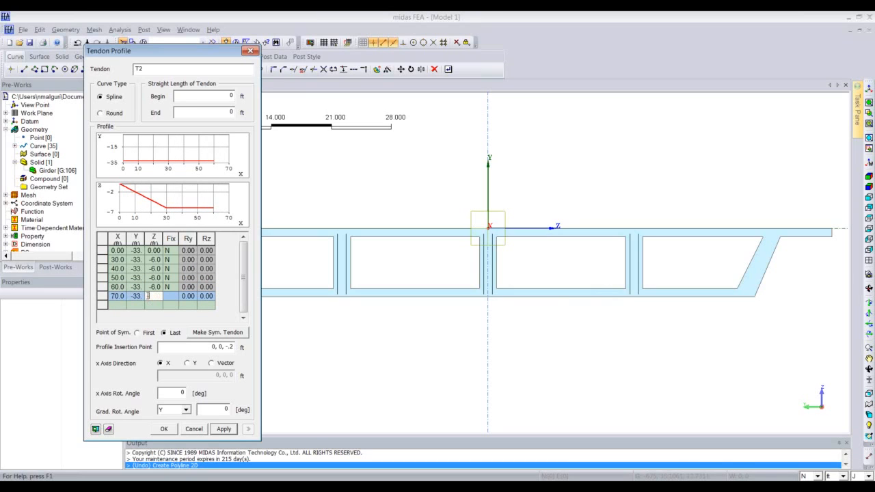
type("-6")
Step: Enter the seventh T2 profile point with X 80, Y -33 and Z -6 ft
left_click(123, 305)
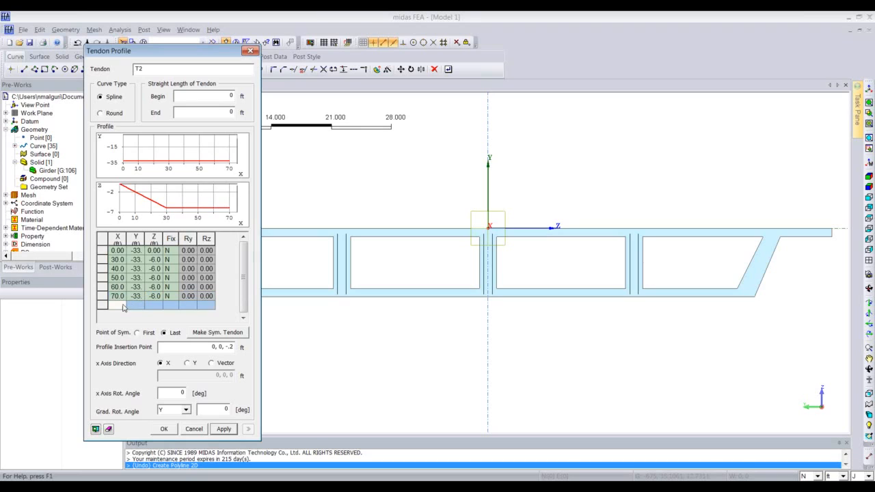
type("80")
left_click(136, 305)
type("-")
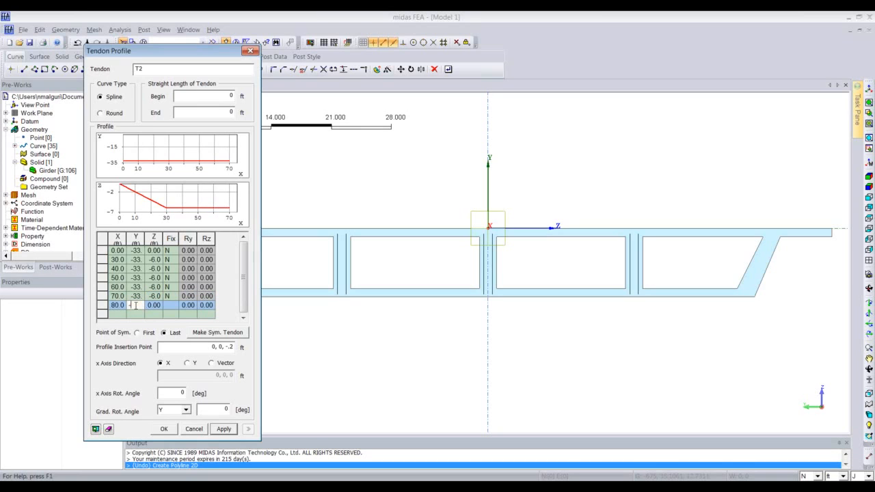
type("33")
left_click(153, 306)
type("-6")
Step: Enter the eighth T2 profile point with X 90, Y -33 and Z -6 ft
left_click(122, 315)
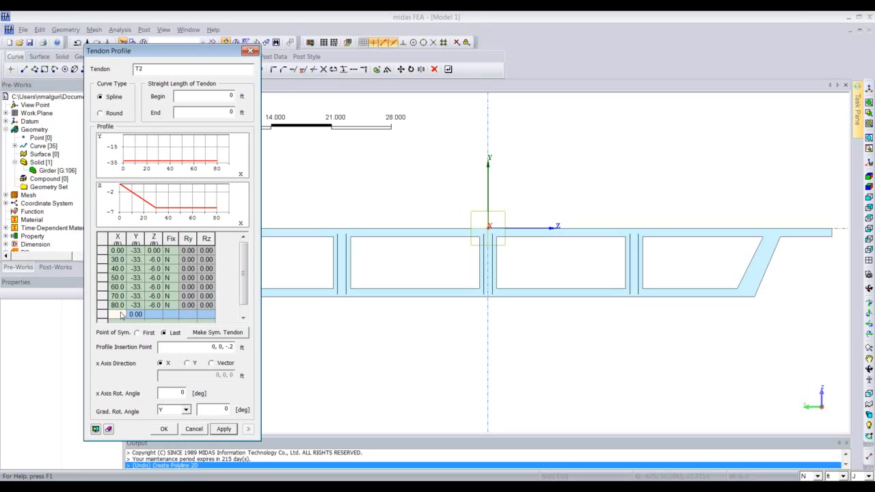
type("90")
left_click(131, 314)
type("-")
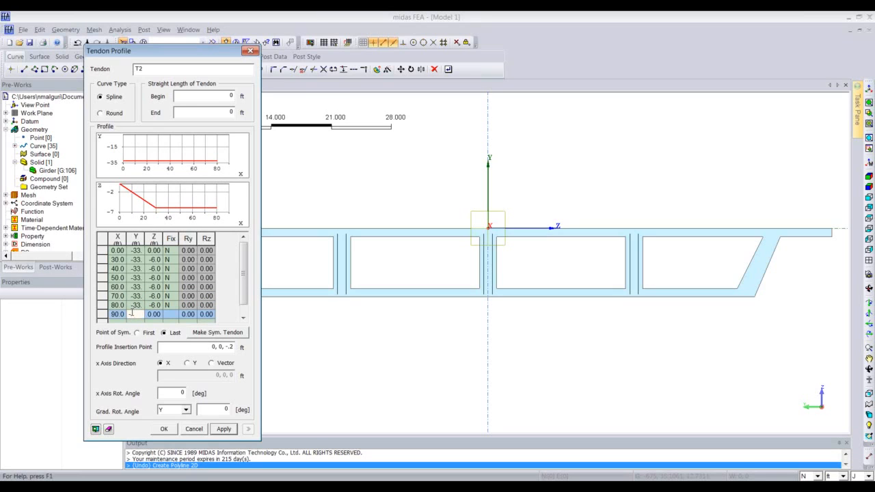
type("33")
left_click(146, 315)
type("-6")
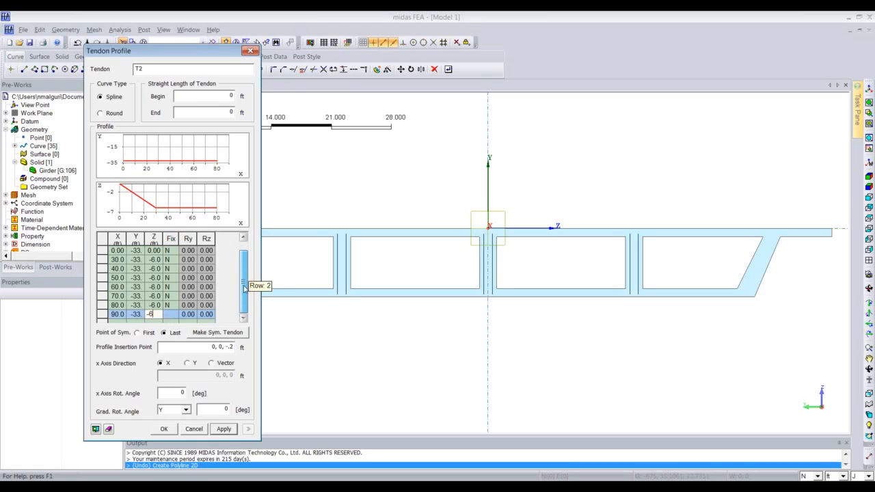
Step: Enter the ninth T2 profile point with X 100, Y -33 and Z -6 ft
key("Return")
type("100")
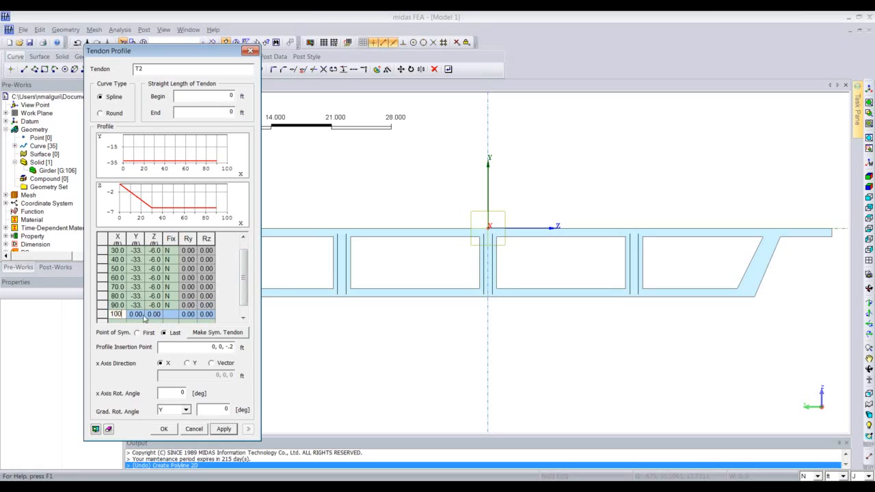
left_click(138, 314)
type("-33")
left_click(148, 314)
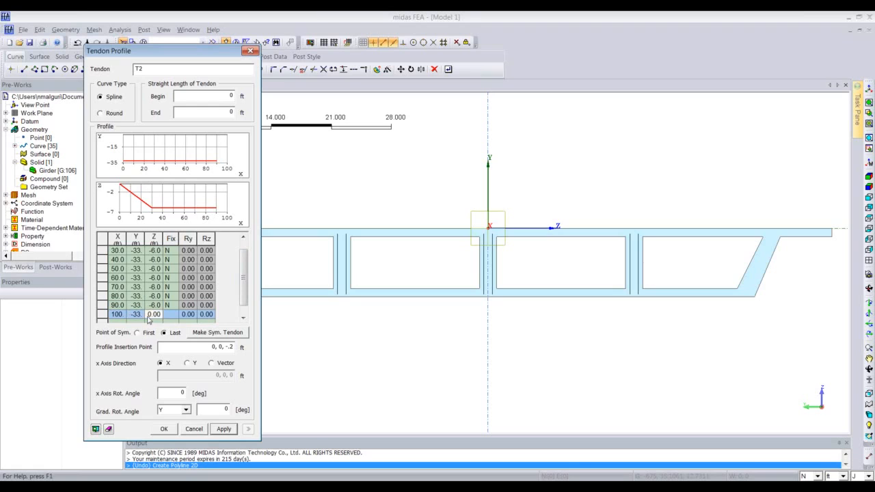
type("-6")
Step: Enter the tenth T2 profile point with X 110, Y -33 and Z -6 ft
left_click_drag(240, 285, 242, 294)
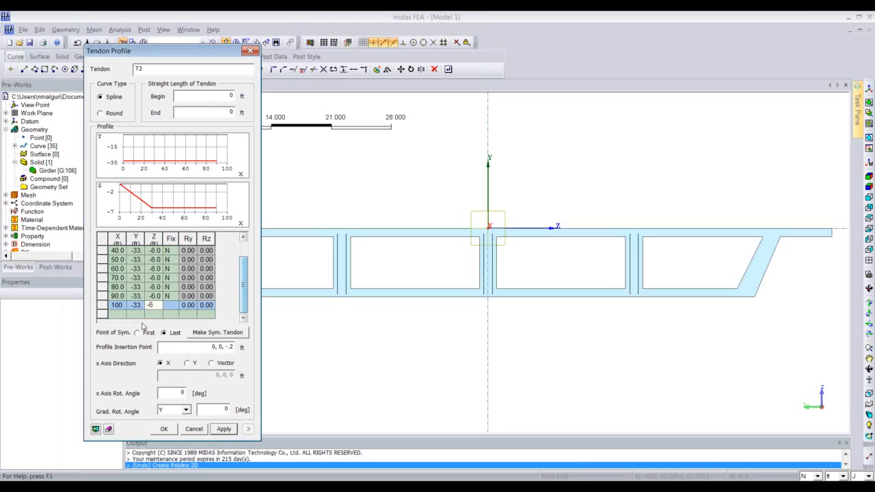
left_click(120, 317)
left_click(119, 320)
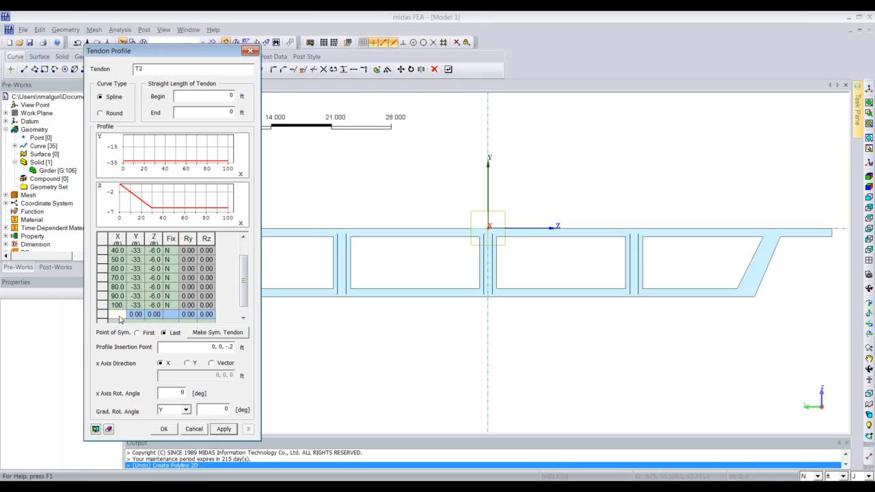
type("110")
left_click(133, 314)
type("-33")
left_click(152, 315)
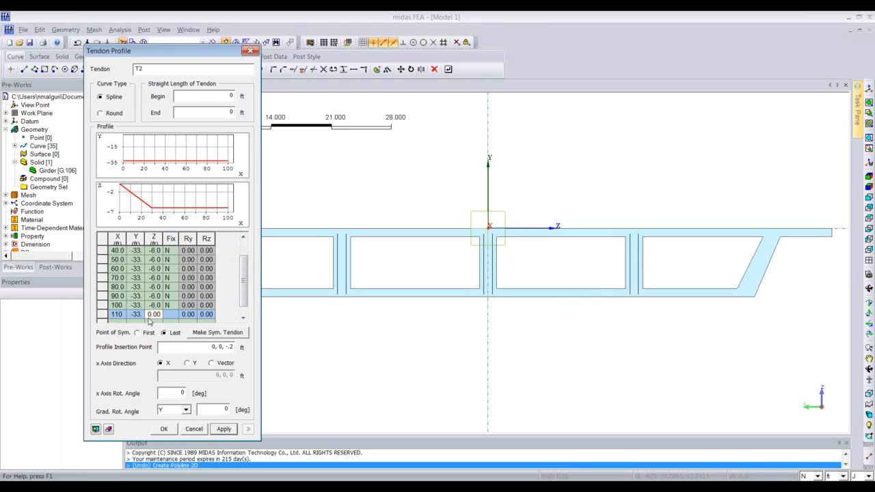
type("-6")
Step: Enter the eleventh T2 profile point with X 120, Y -33 and Z -6 ft
left_click(118, 321)
type("1")
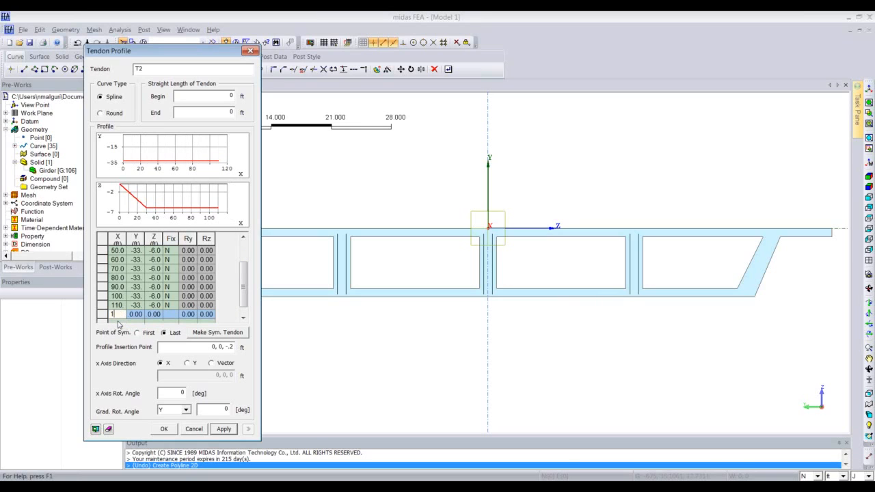
type("20")
left_click(137, 315)
type("-33")
left_click(151, 315)
type("-")
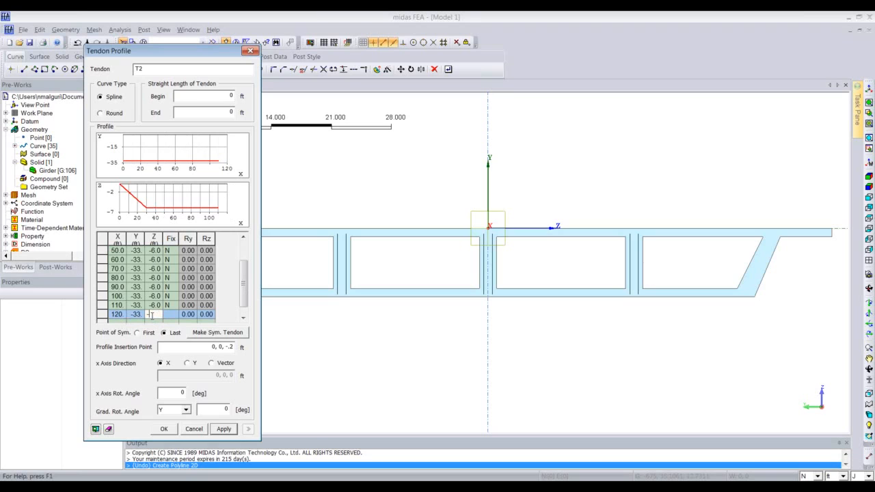
type("6")
Step: Enter the last T2 profile point with X 150, Y -33 and Z 0 ft
left_click(119, 320)
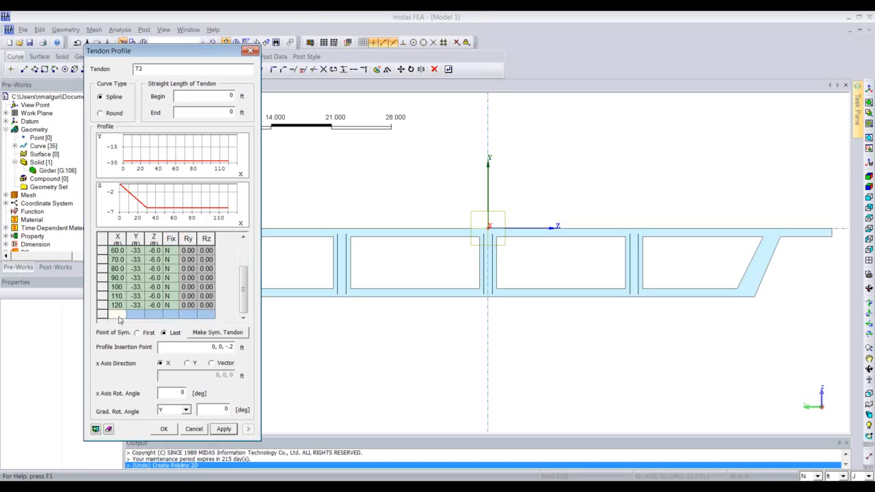
type("150")
left_click(129, 319)
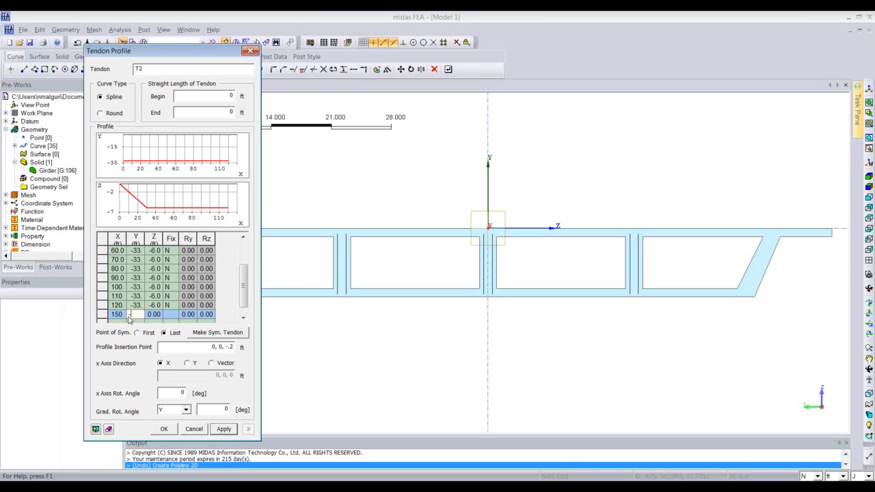
type("-33")
left_click(152, 315)
left_click(153, 323)
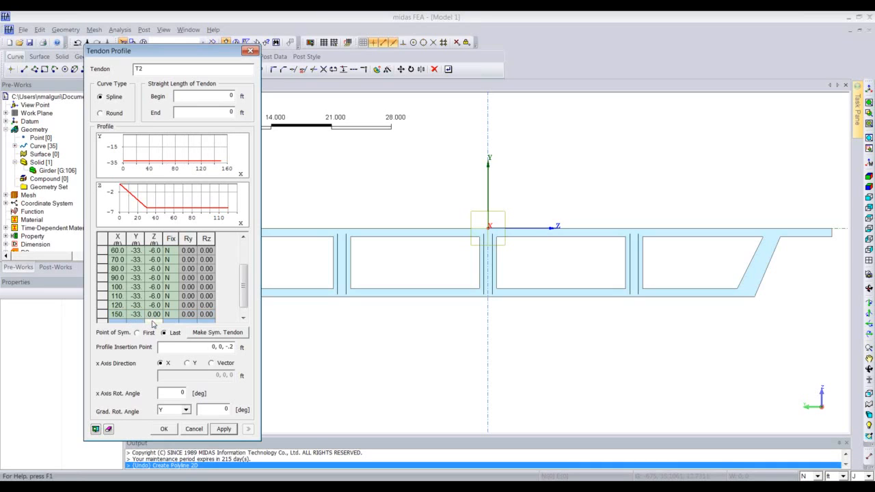
Step: Preview and create the T2 tendon, and check its course along the girder in isometric view
left_click(95, 429)
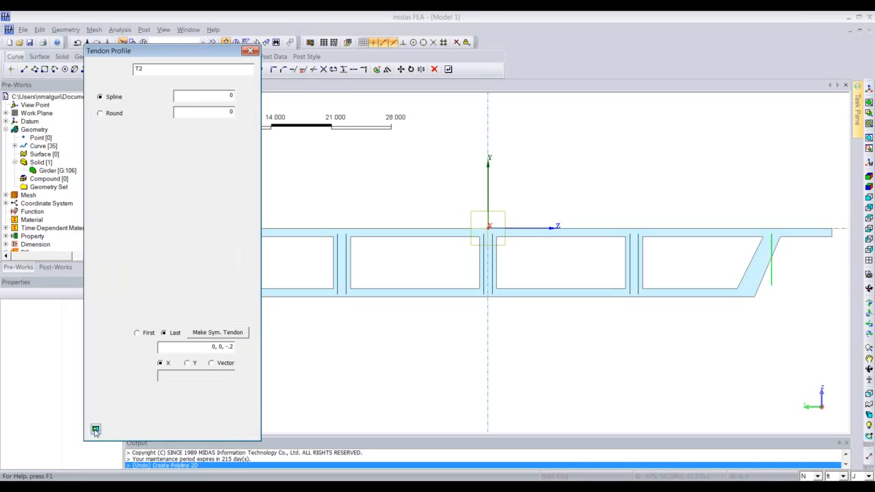
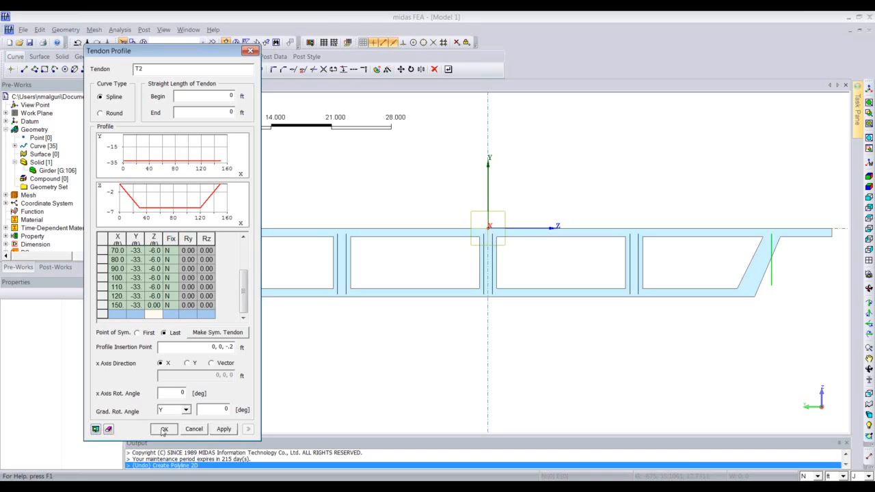
left_click(164, 429)
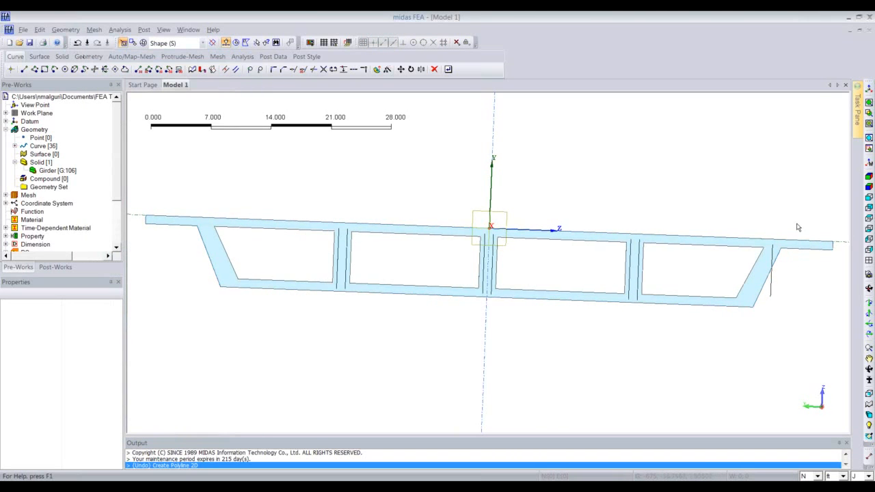
left_click(869, 90)
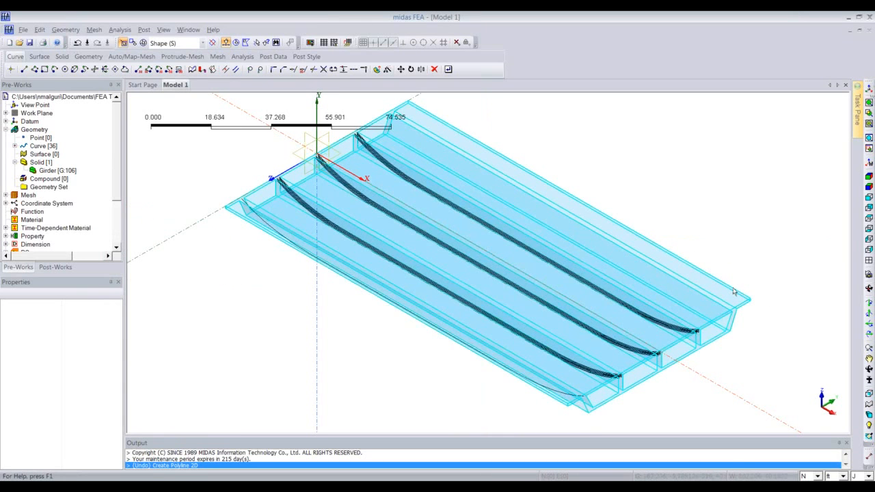
Step: Start a Rotate operation and select the T2 tendon at the inclined outer web as its object
left_click(869, 239)
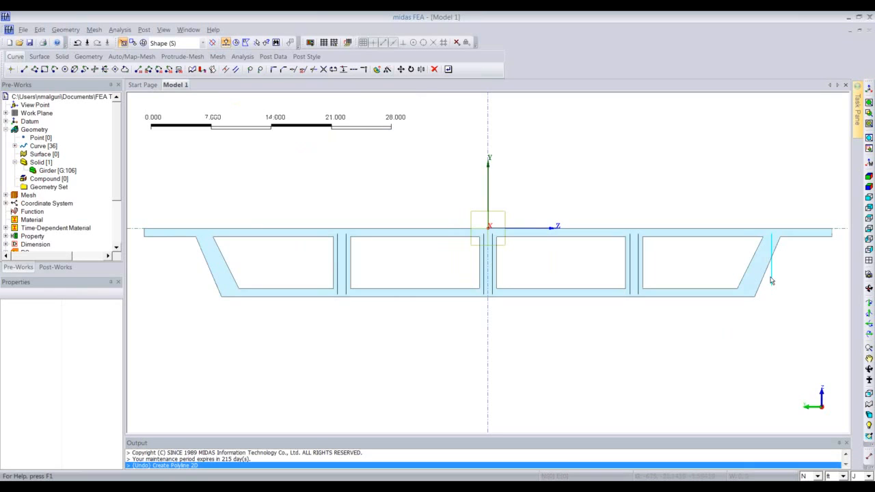
left_click(65, 30)
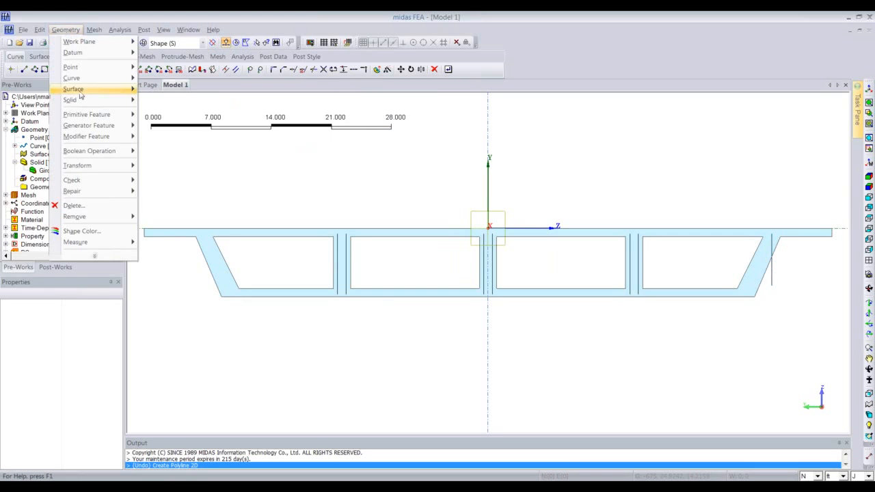
mouse_move(96, 167)
left_click(158, 179)
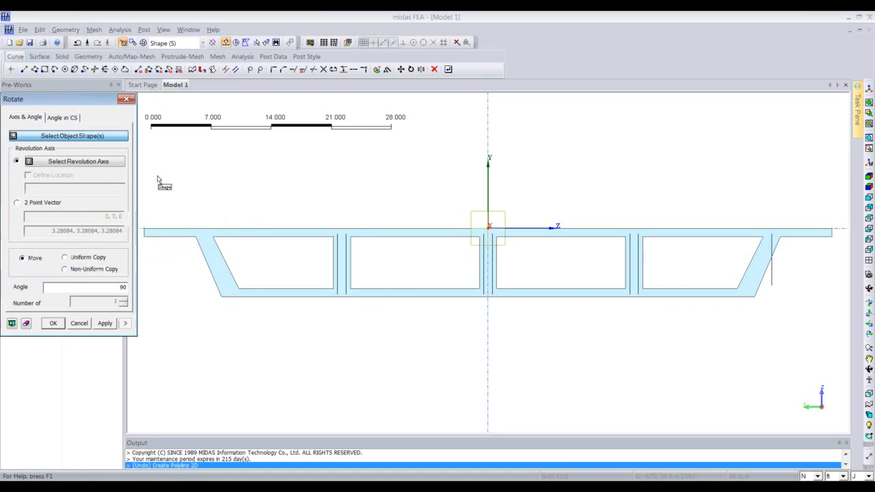
left_click(773, 277)
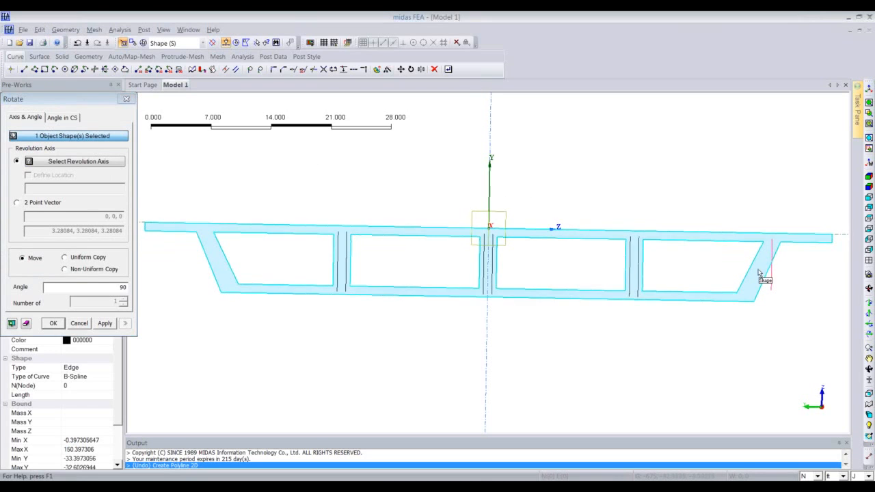
Step: Select the longitudinal X datum axis as the revolution axis for rotating the T2 tendon
left_click(97, 162)
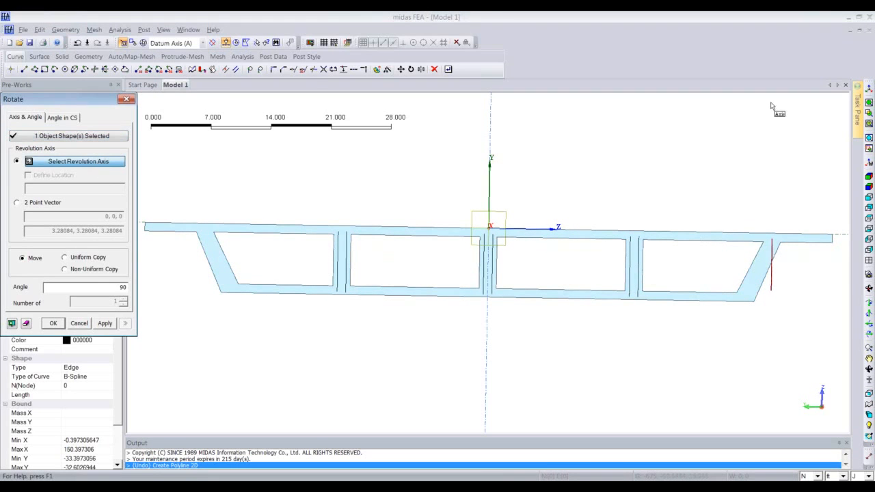
left_click(869, 89)
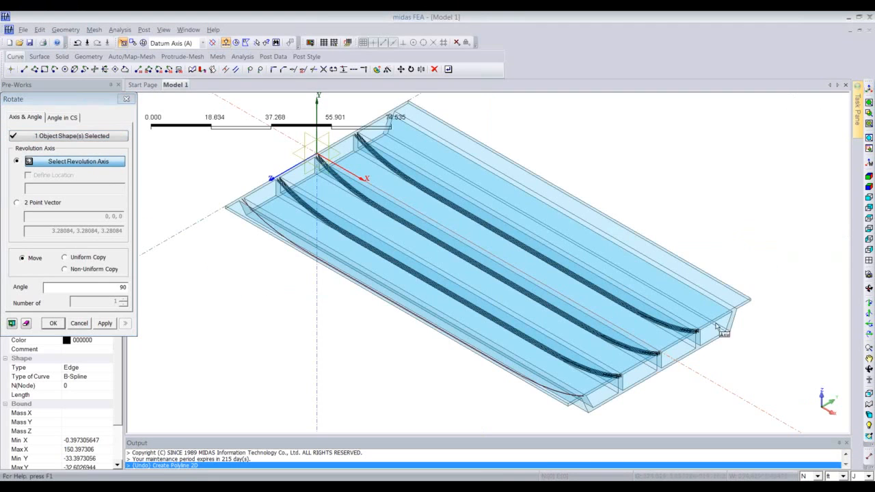
left_click(715, 387)
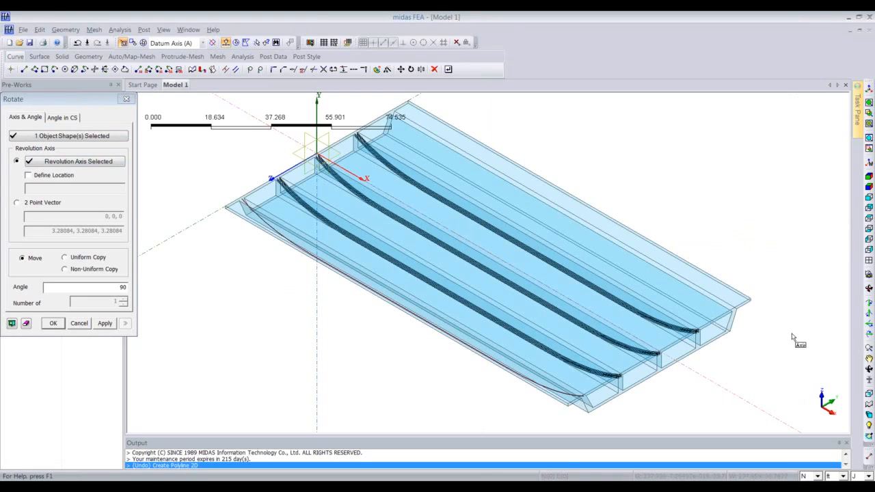
Step: Rotate the T2 tendon by an angle of 25 about the revolution axis located at its upper end point (0, -33, -0.656168)
left_click(869, 240)
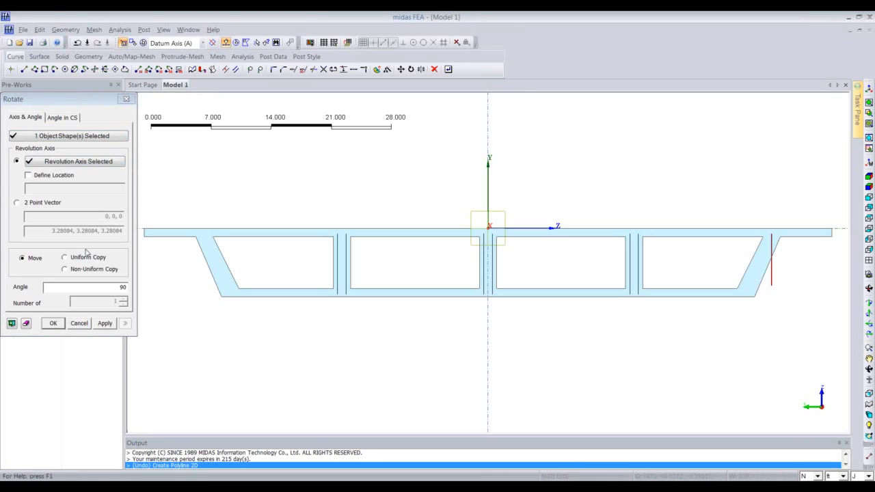
left_click(50, 177)
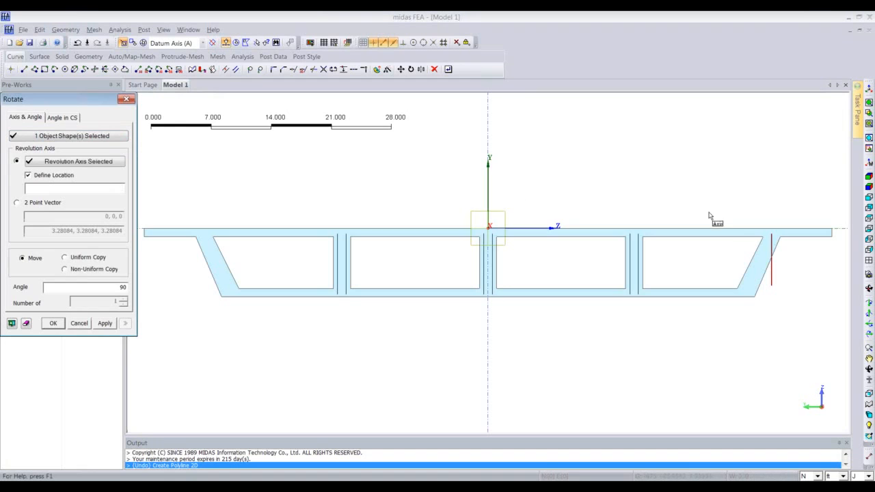
left_click(767, 239)
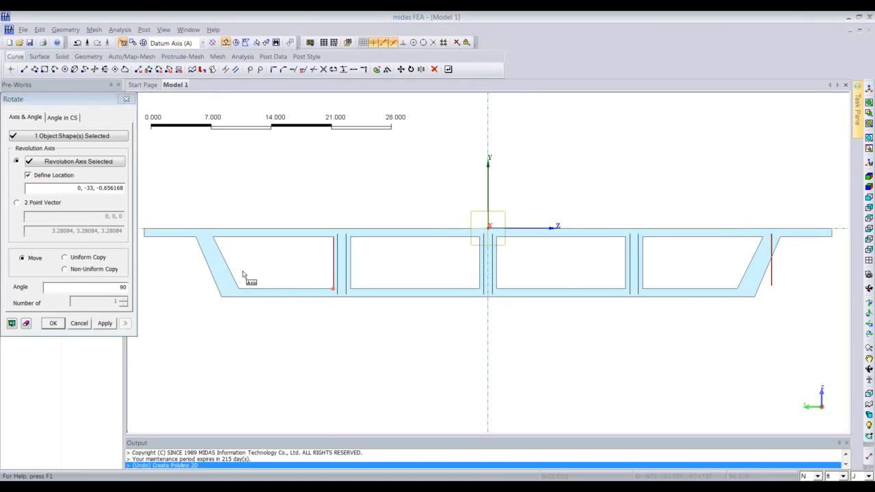
double_click(95, 289)
type("25")
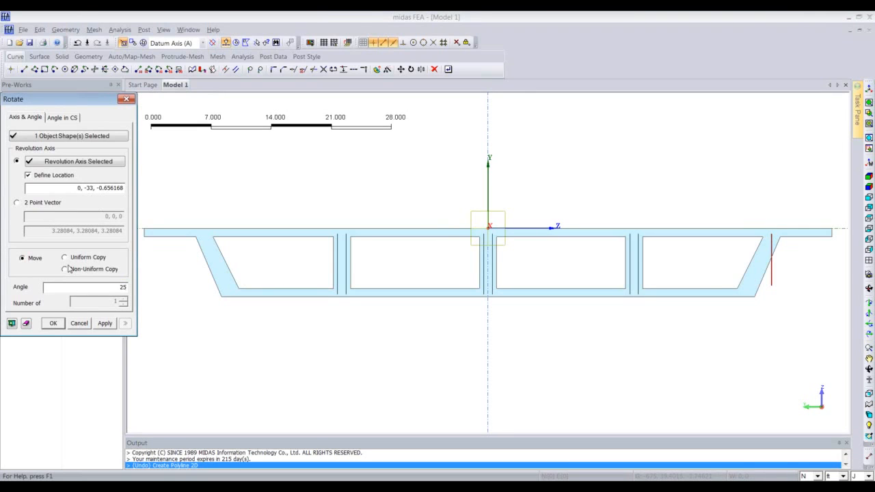
left_click(11, 323)
left_click(49, 324)
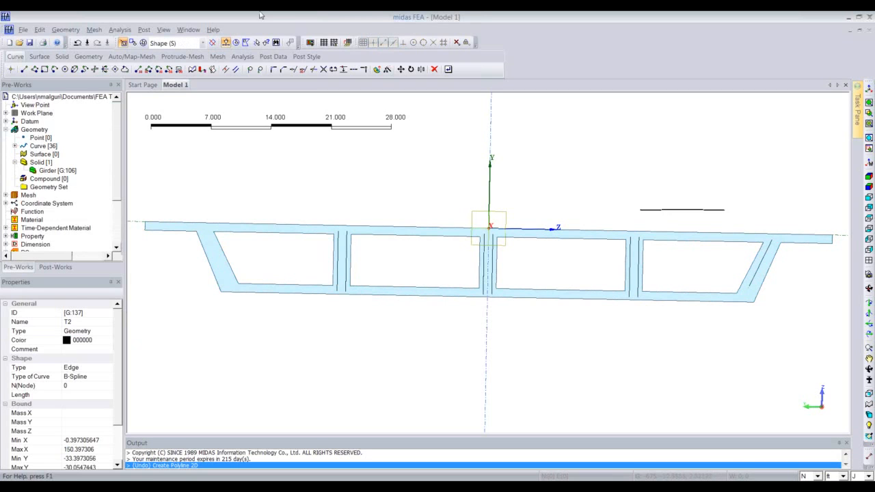
Step: Start a Translate operation on the rotated T2 tendon with the vertical datum axis as its direction
left_click_drag(725, 209, 790, 315)
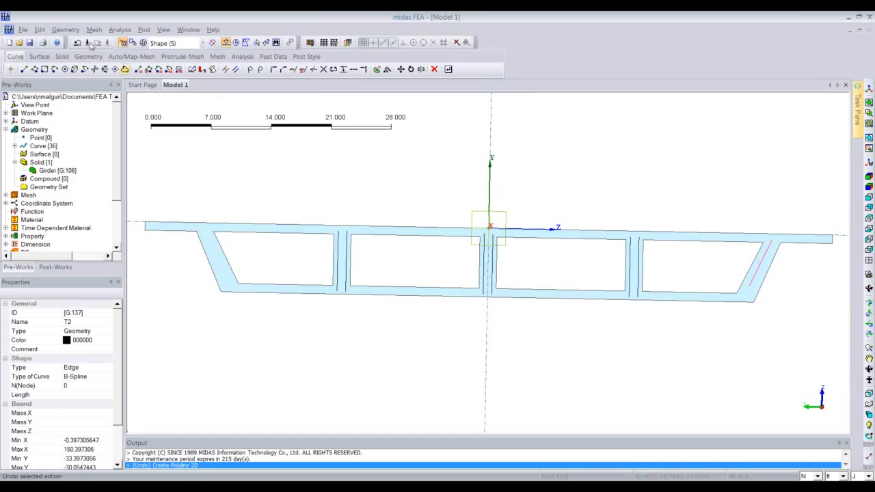
left_click(65, 29)
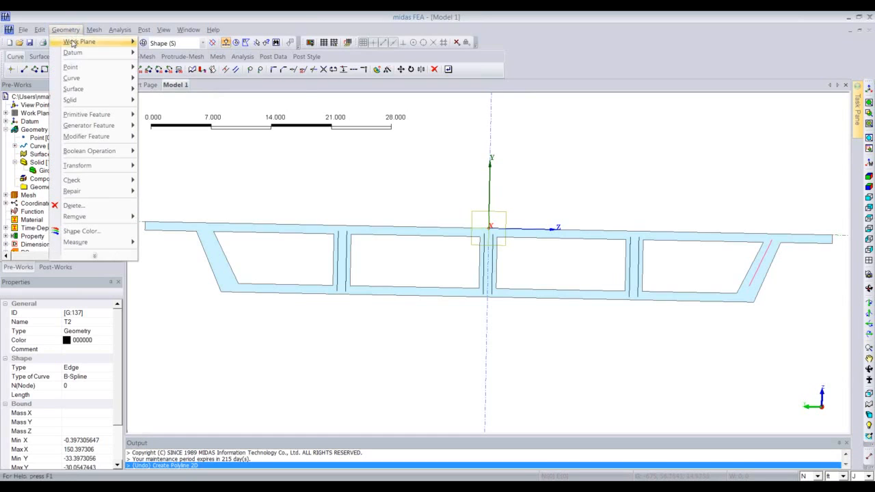
mouse_move(93, 168)
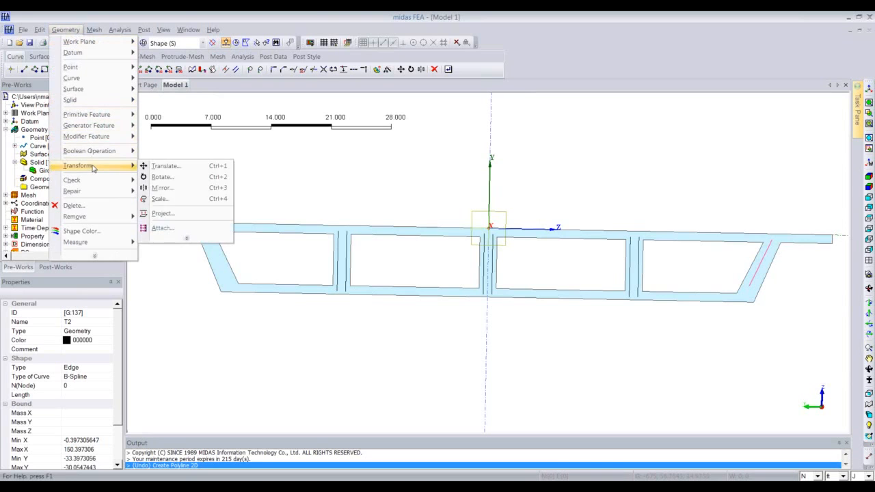
left_click(164, 166)
left_click_drag(86, 96, 107, 87)
left_click(486, 356)
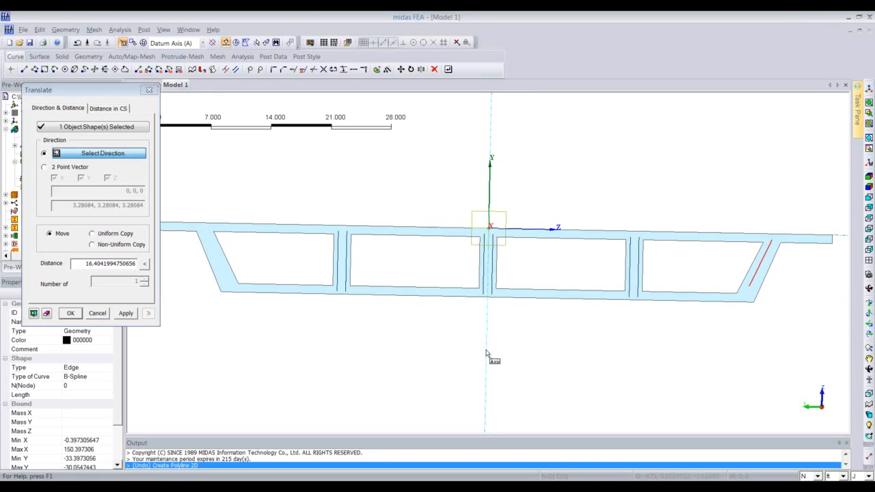
Step: Make four uniform copies of the T2 tendon at a distance of -0.25 ft, previewing them before applying
left_click(92, 234)
left_click_drag(83, 263, 136, 266)
key("BackSpace")
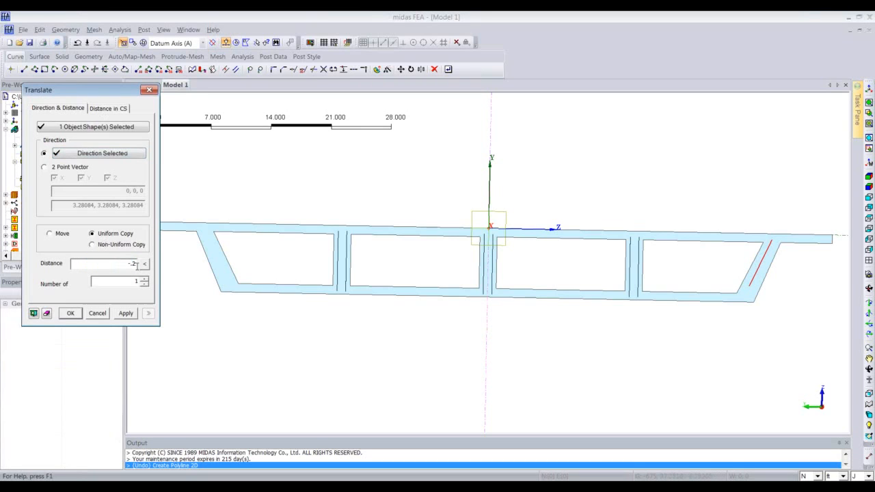
type("-.25")
type("4")
left_click(34, 314)
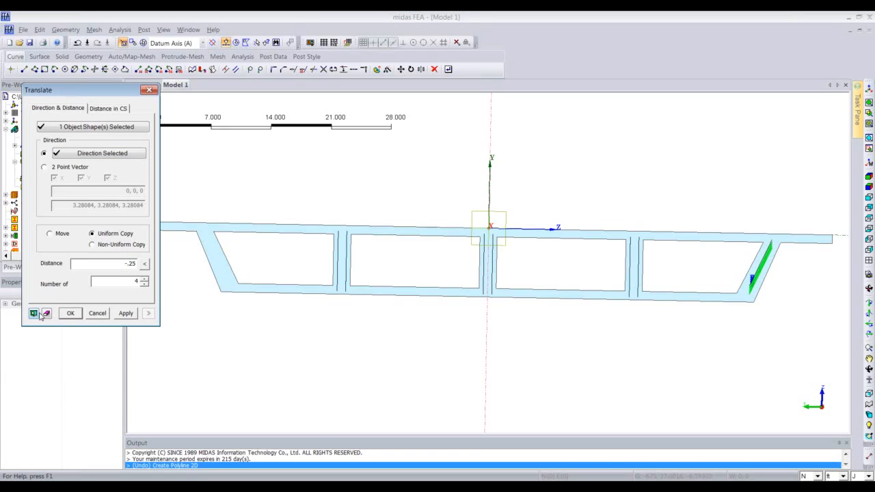
left_click(126, 314)
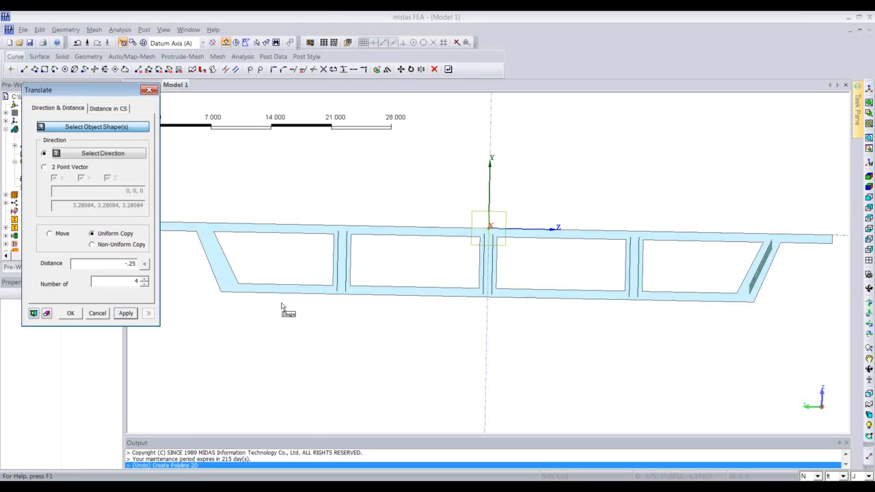
Step: Select the five inclined-web tendons and preview moving them -0.5 ft along the transverse datum axis
left_click_drag(737, 203, 804, 338)
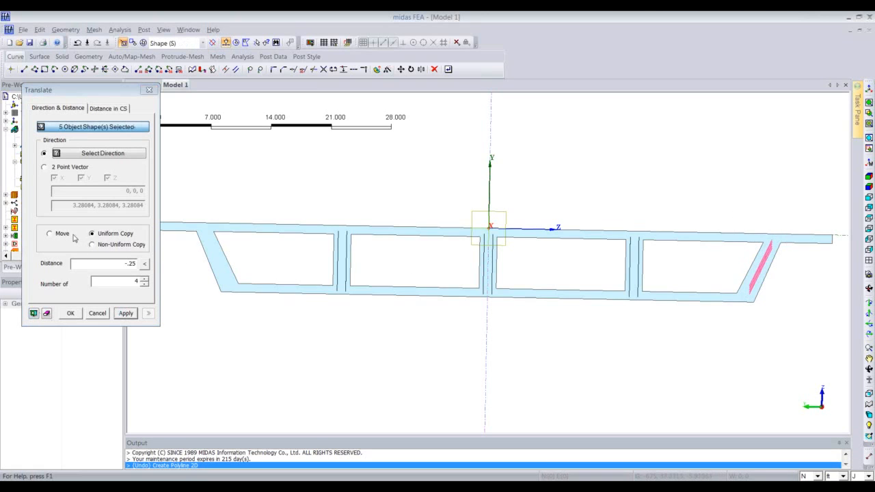
double_click(139, 264)
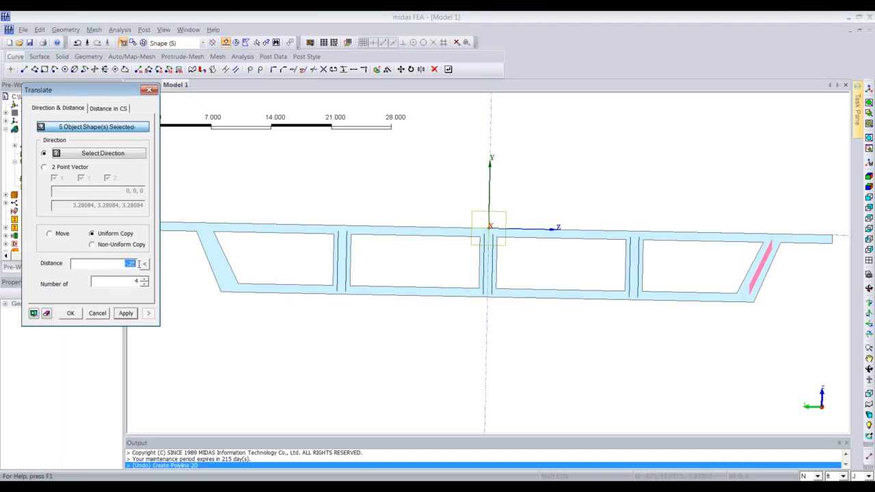
left_click(89, 153)
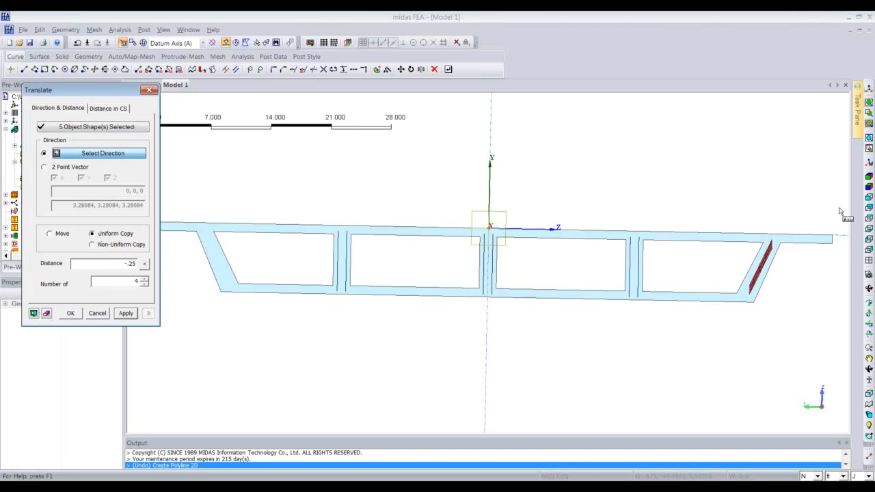
left_click(841, 236)
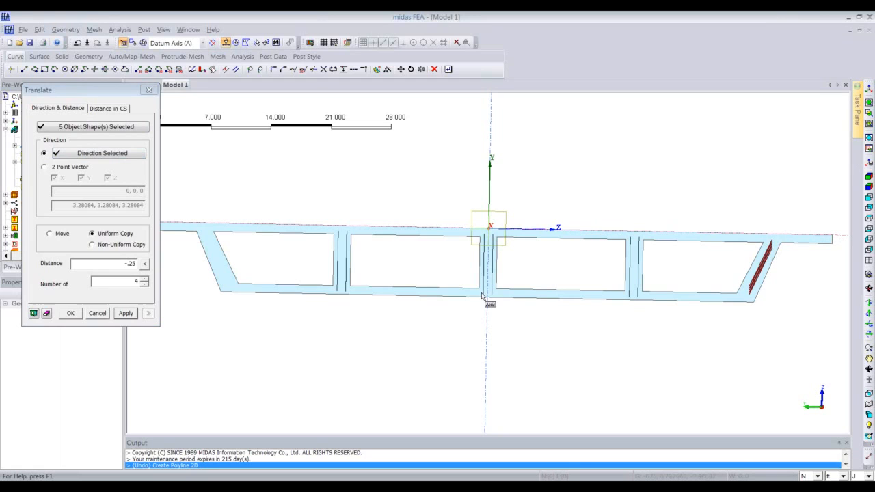
double_click(141, 264)
key("BackSpace")
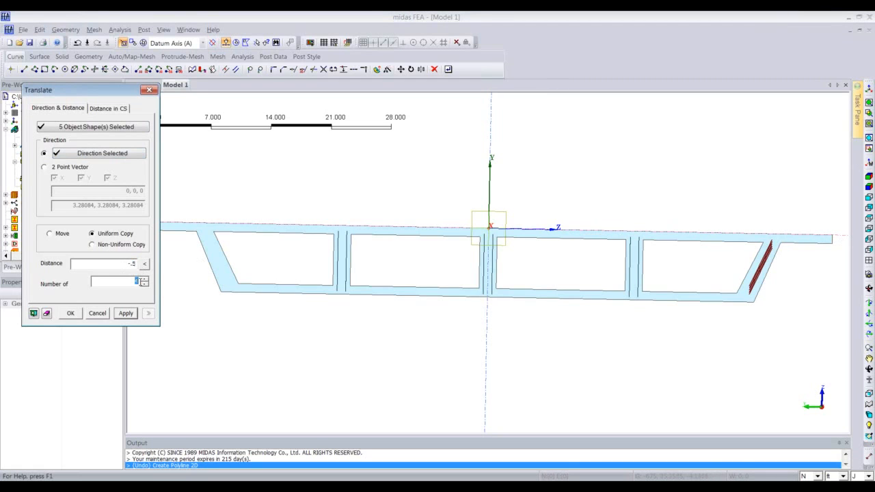
left_click(60, 233)
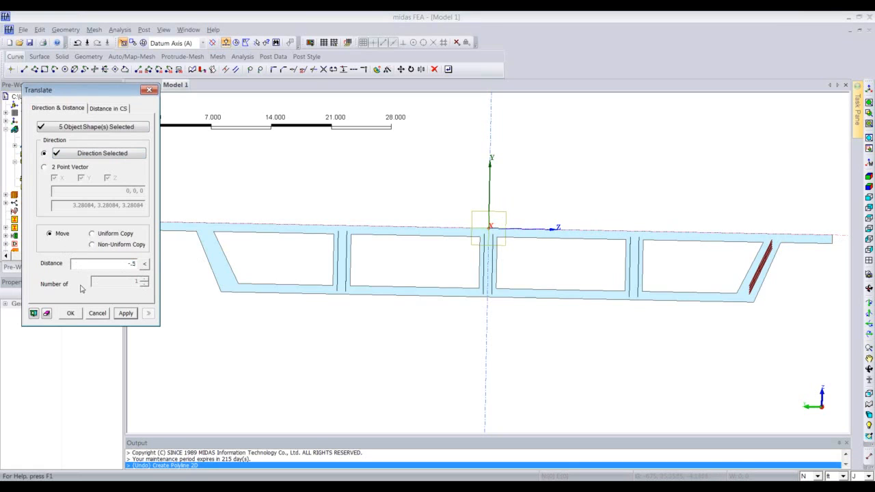
left_click(34, 313)
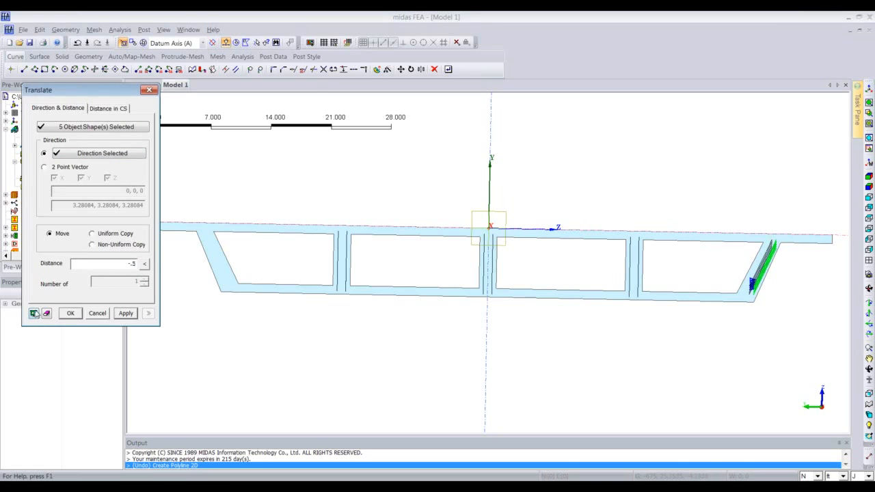
left_click(125, 315)
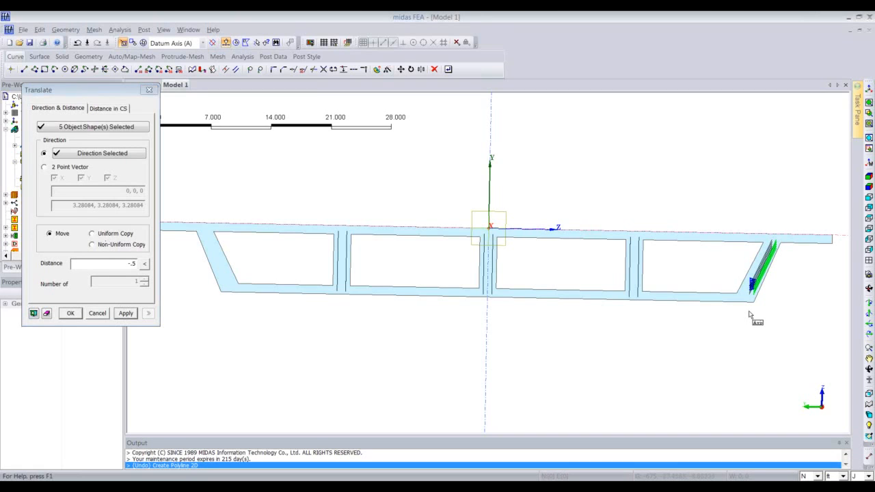
Step: Reassign the transverse datum axis and the five inclined-web tendons in the Translate operation, and apply the move
left_click(104, 156)
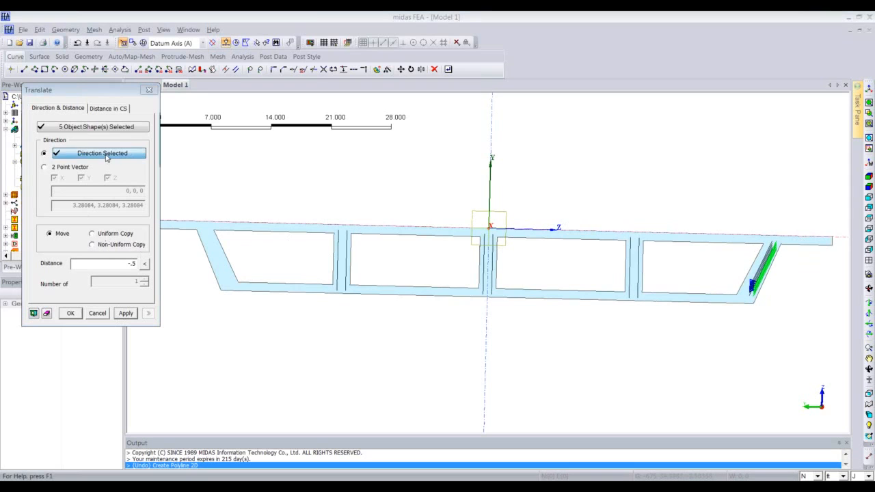
left_click(847, 237)
left_click(96, 127)
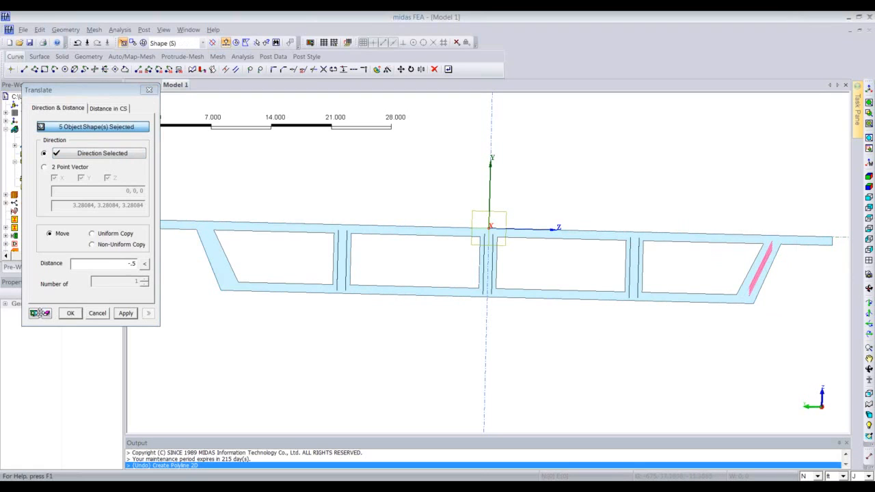
left_click(33, 313)
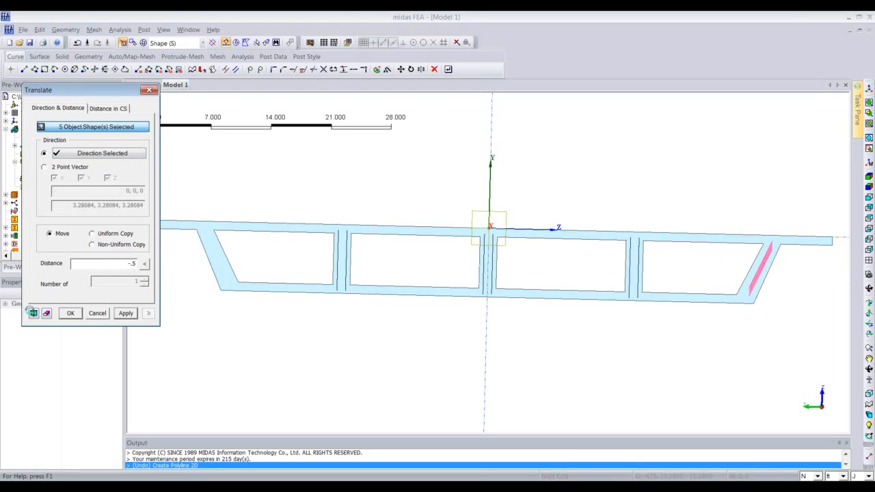
left_click(124, 315)
left_click(125, 313)
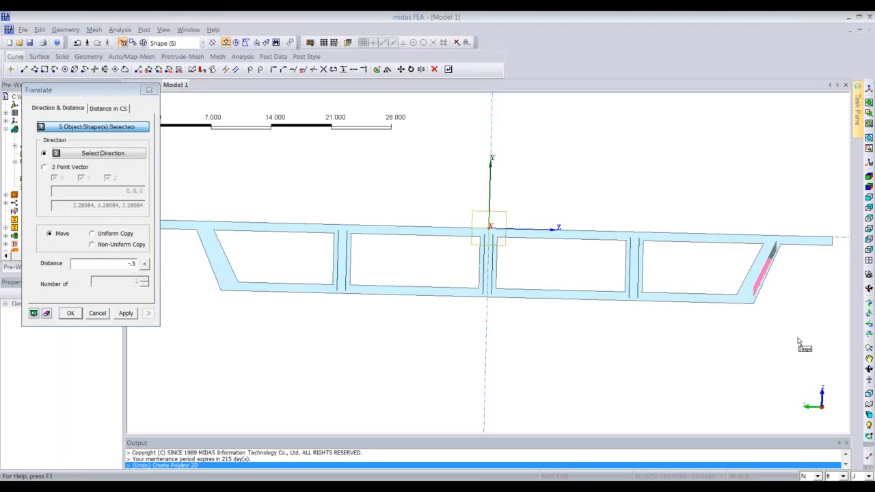
Step: Make one uniform copy of the five moved tendons 1 ft along the transverse datum axis and finish translating
left_click(97, 234)
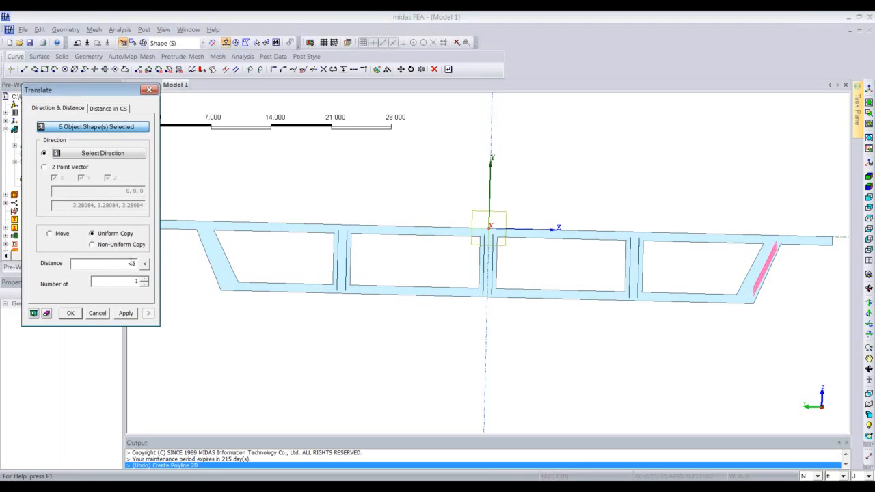
double_click(131, 263)
type("1")
left_click(34, 314)
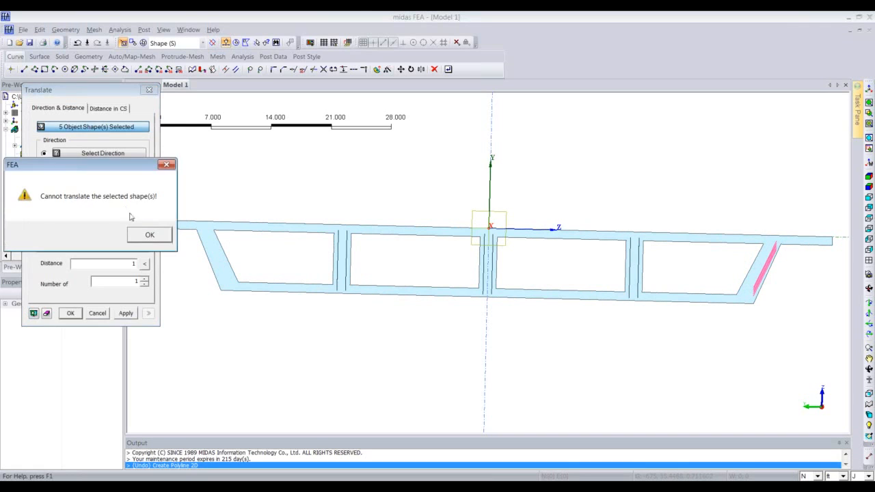
left_click(144, 233)
left_click(123, 154)
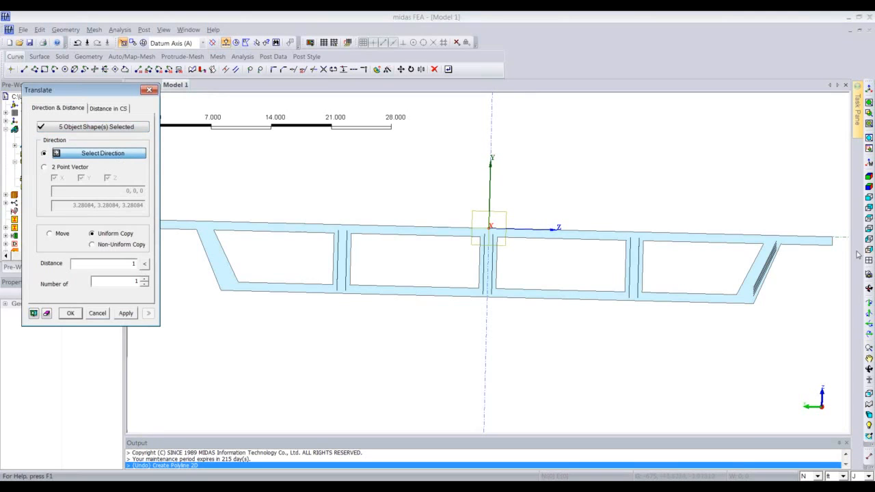
left_click(846, 238)
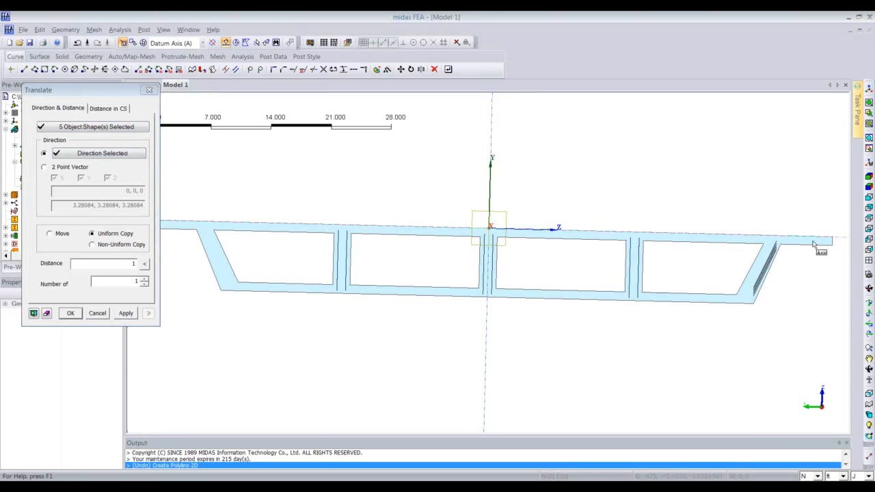
left_click(34, 313)
left_click(126, 313)
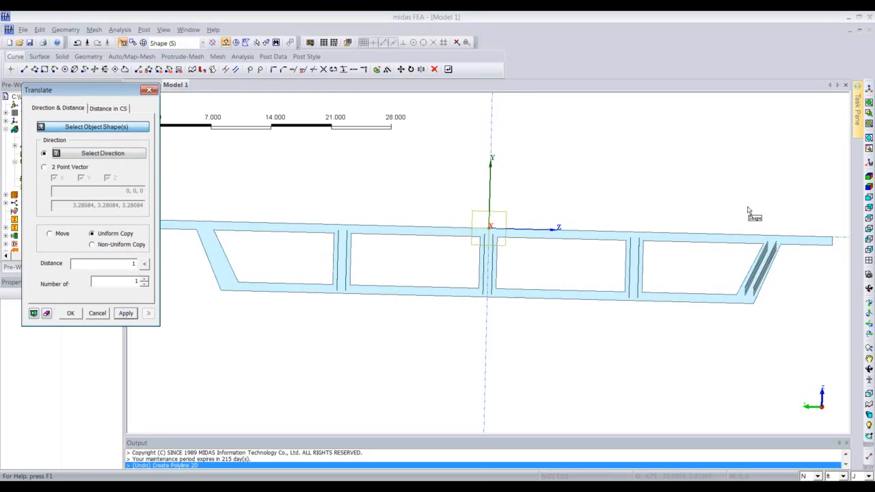
left_click(715, 191)
left_click_drag(714, 195, 757, 223)
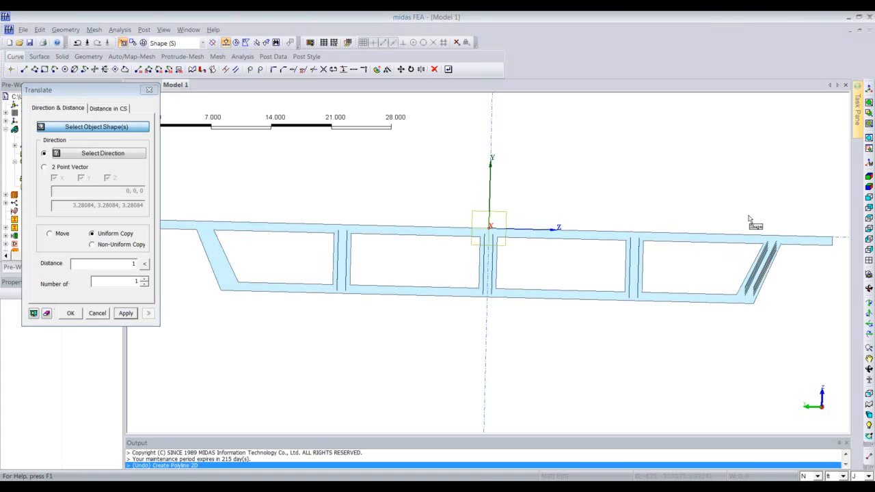
left_click(149, 90)
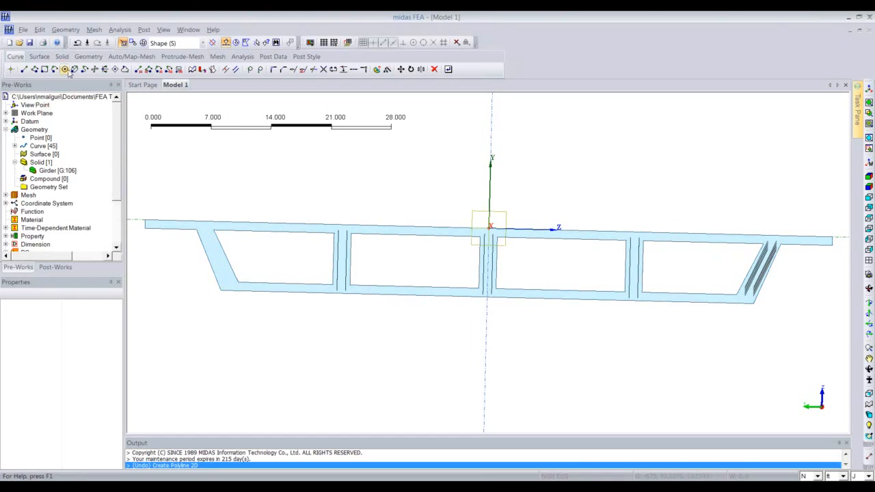
Step: Set up a mirrored copy of the ten inclined-web tendons about the girder's longitudinal vertical datum plane and preview it
left_click(64, 30)
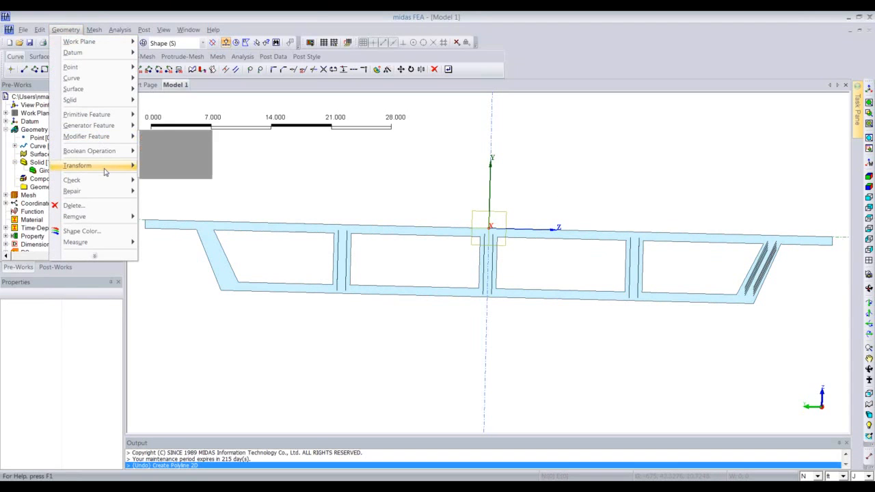
mouse_move(106, 170)
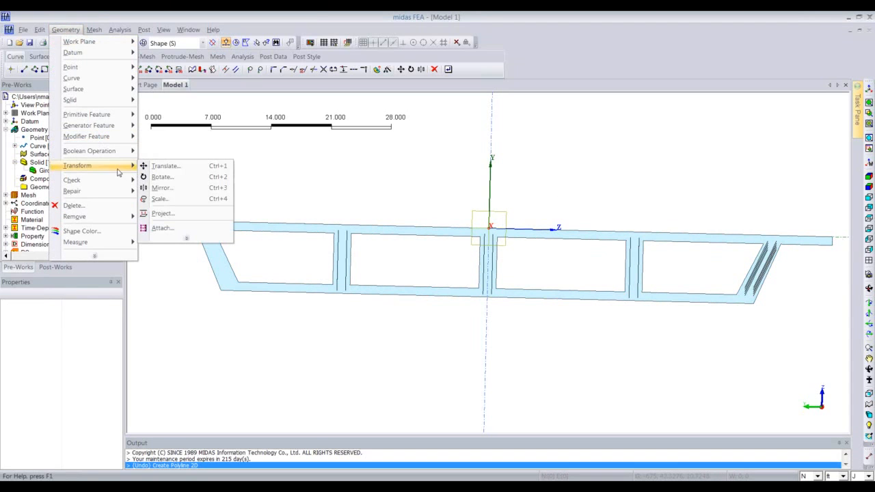
left_click(161, 187)
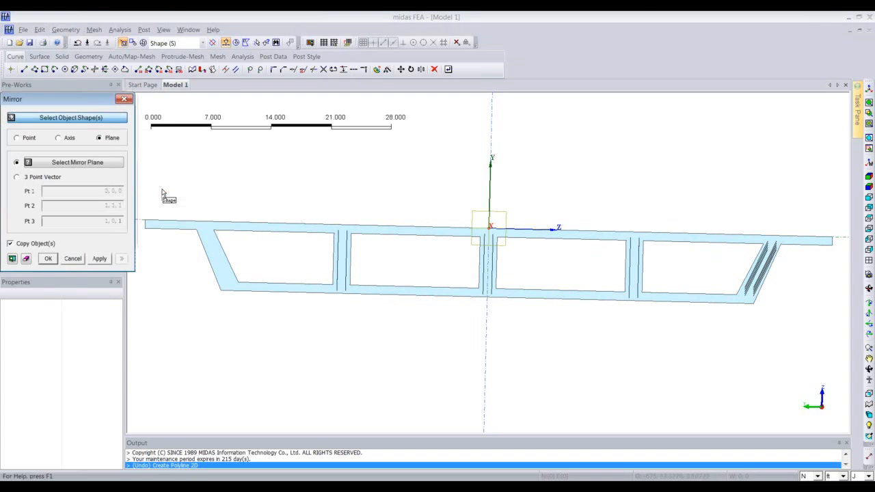
left_click_drag(693, 186, 787, 347)
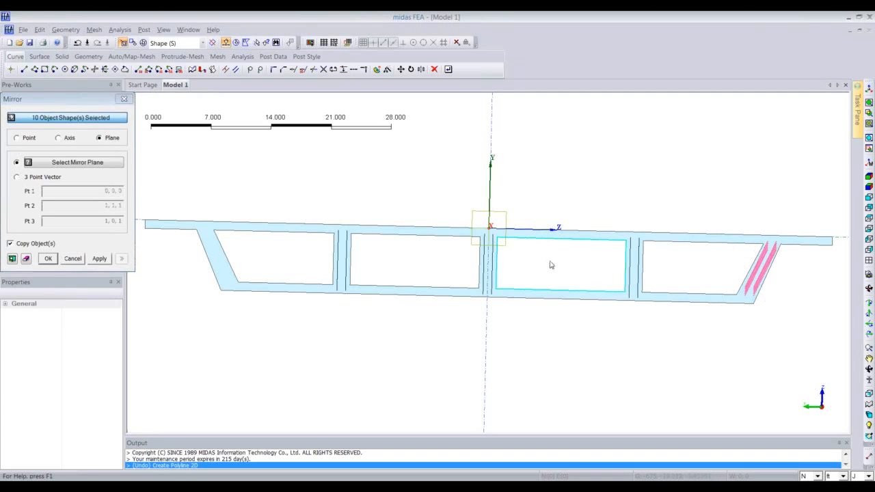
left_click(88, 169)
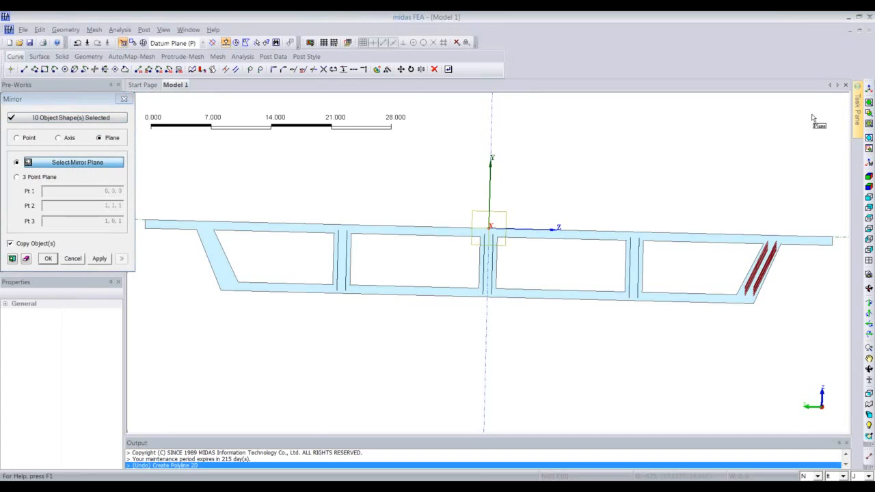
left_click(868, 90)
scroll(328, 175, "up", 3)
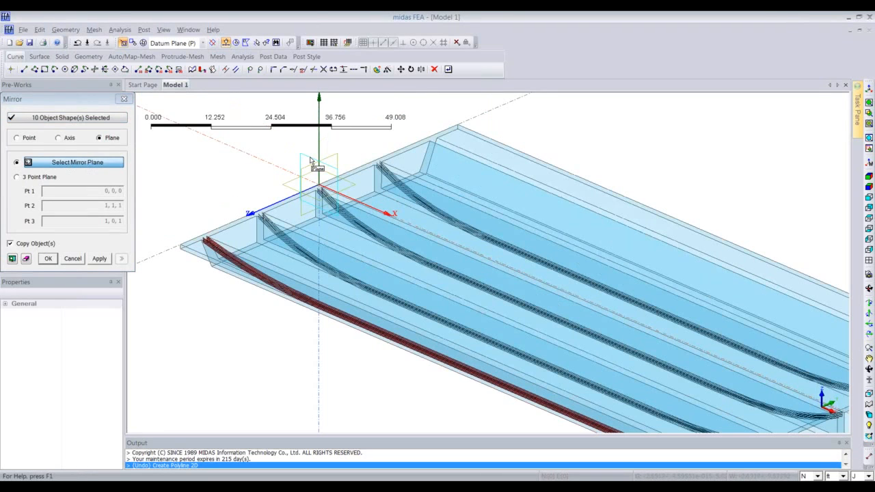
left_click(316, 171)
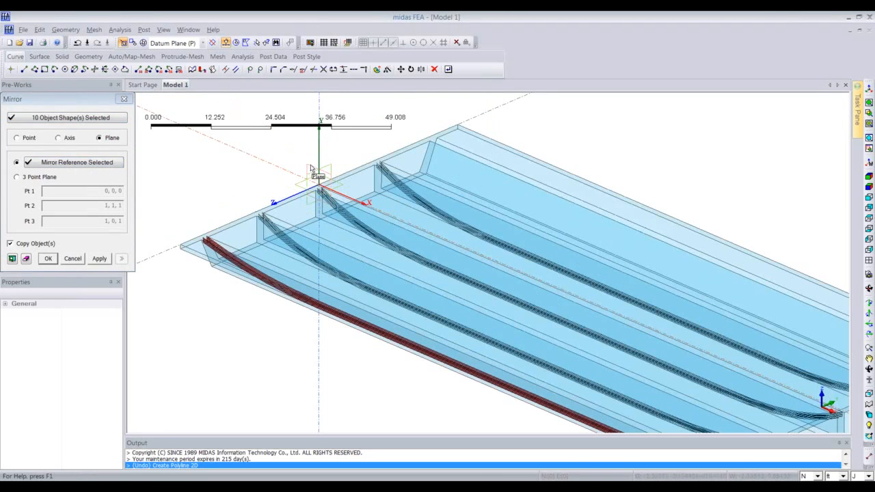
left_click(11, 259)
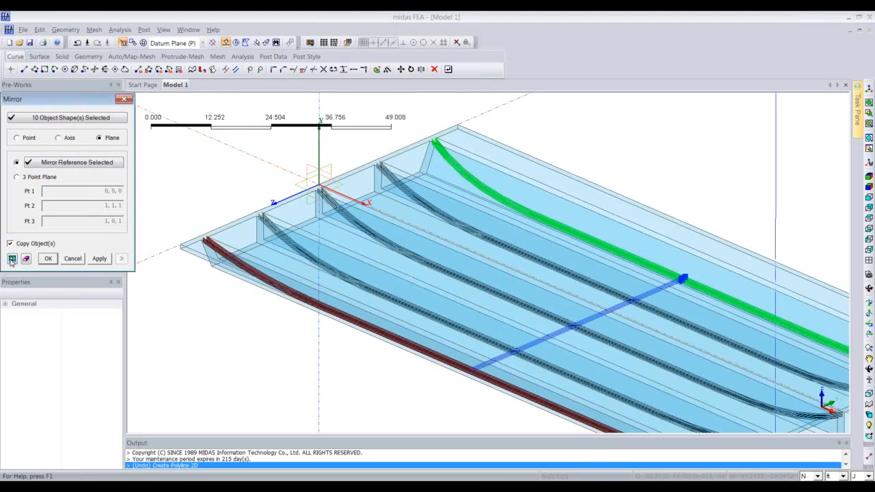
Step: Check the mirrored tendon preview against the opposite inclined web in the end view, and accept the mirror
left_click(869, 239)
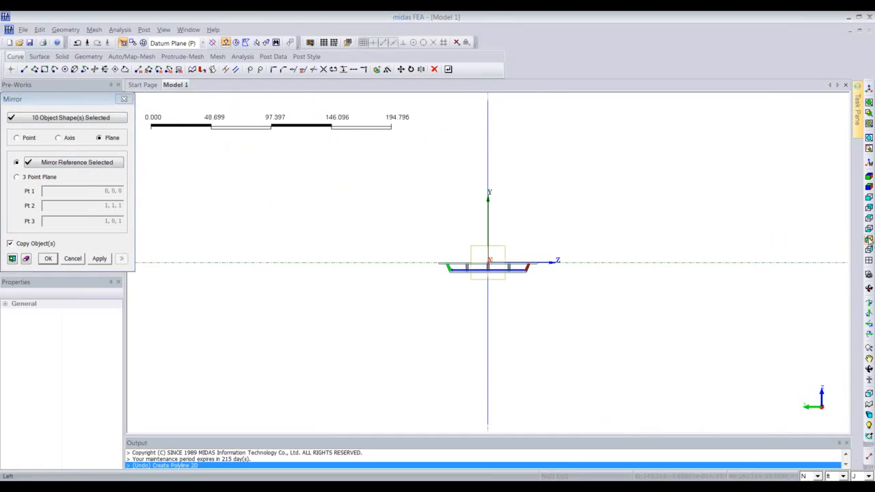
scroll(463, 275, "up", 2)
scroll(461, 273, "up", 5)
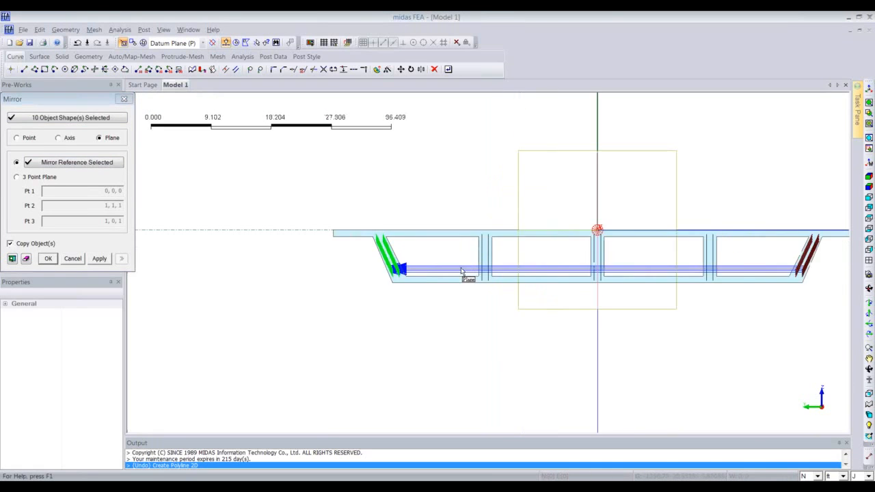
middle_click_drag(432, 296, 276, 299)
scroll(347, 307, "down", 1)
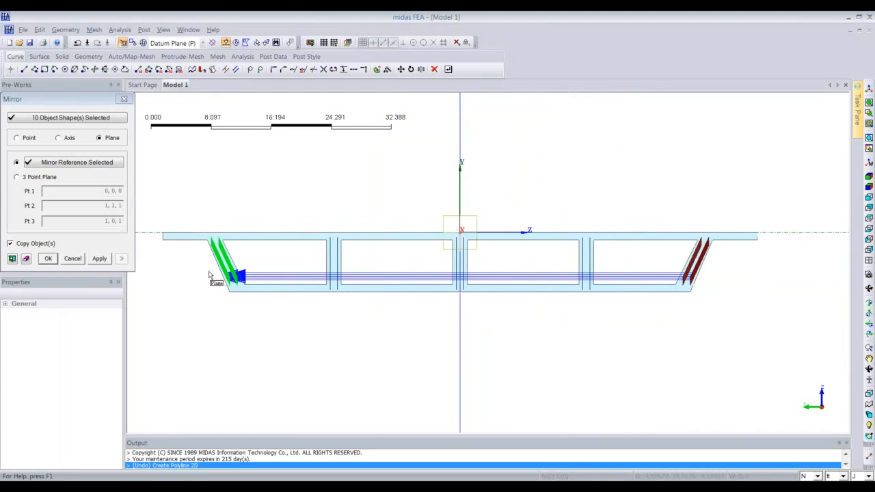
left_click(50, 258)
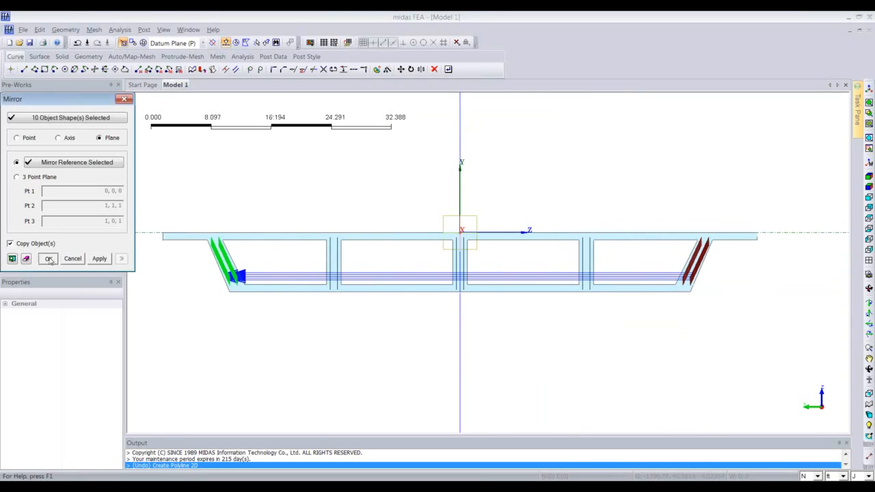
left_click(49, 259)
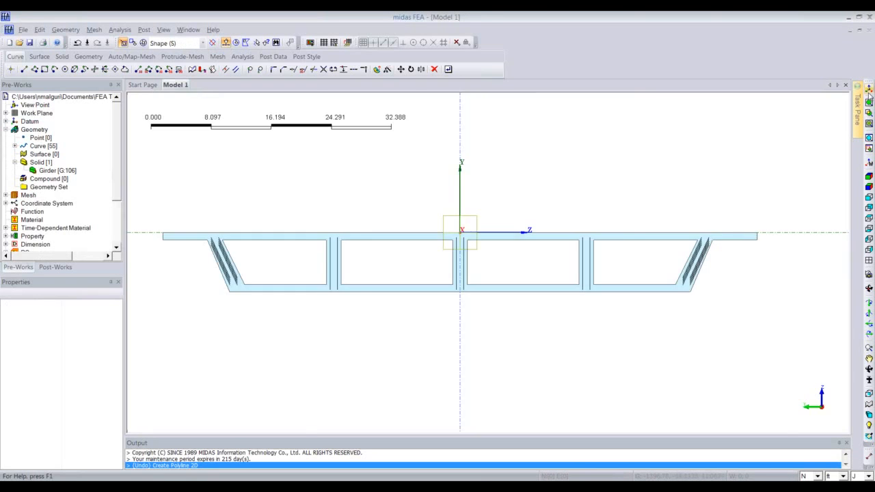
left_click(869, 90)
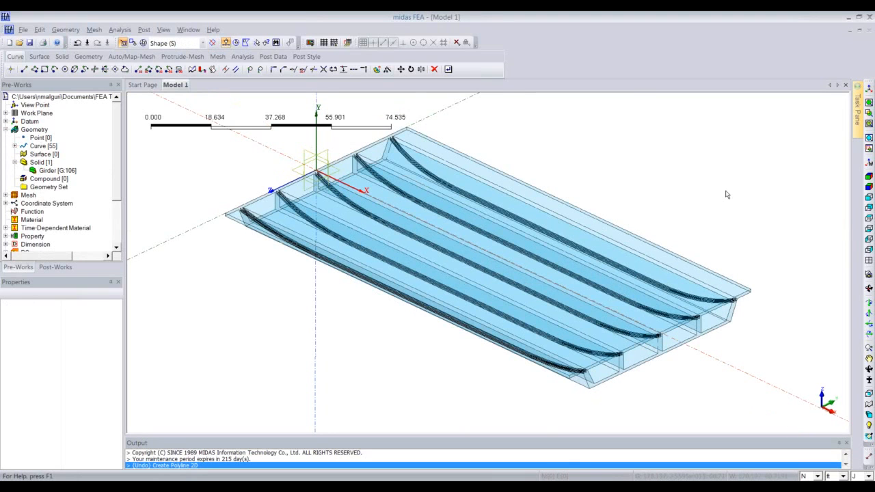
left_click(869, 239)
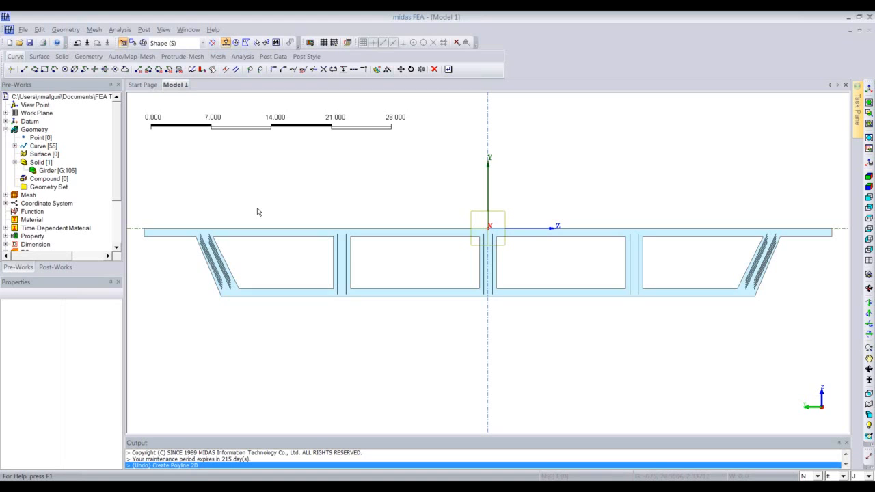
left_click(869, 90)
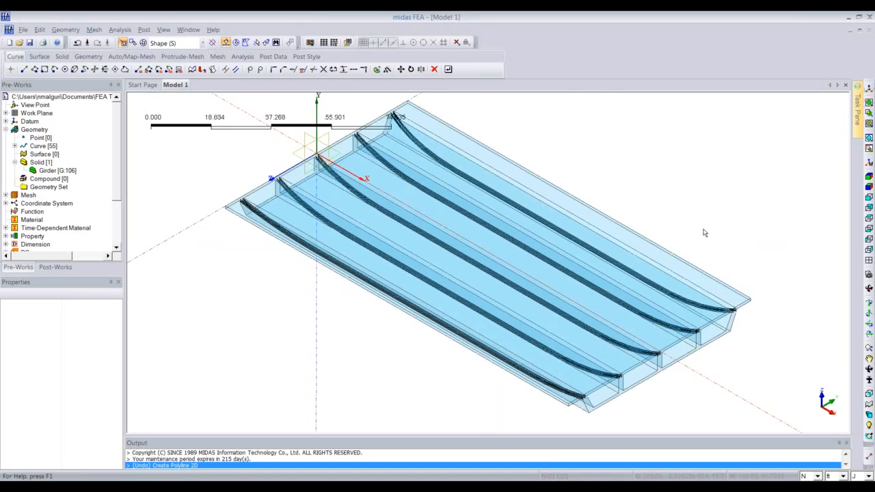
middle_click_drag(705, 233, 703, 205)
middle_click_drag(282, 185, 268, 191)
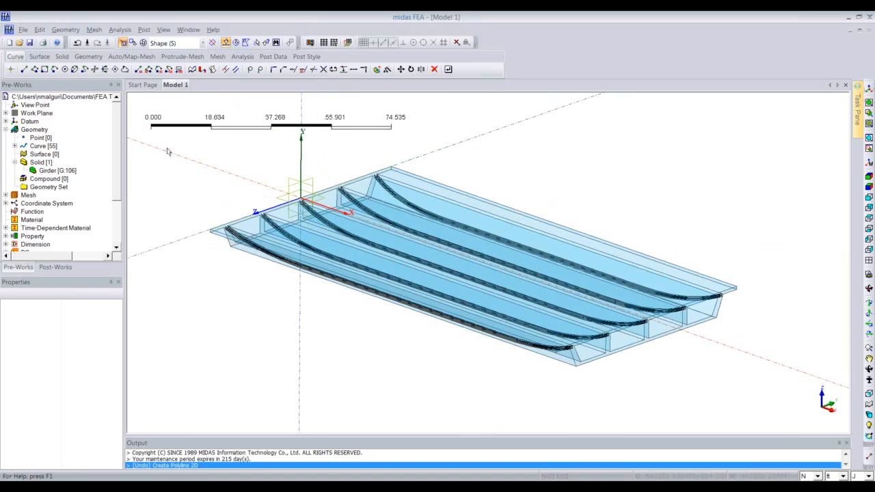
Step: Start a 3D line across the top slab, with its absolute start location at x 10 and y -40
left_click(66, 29)
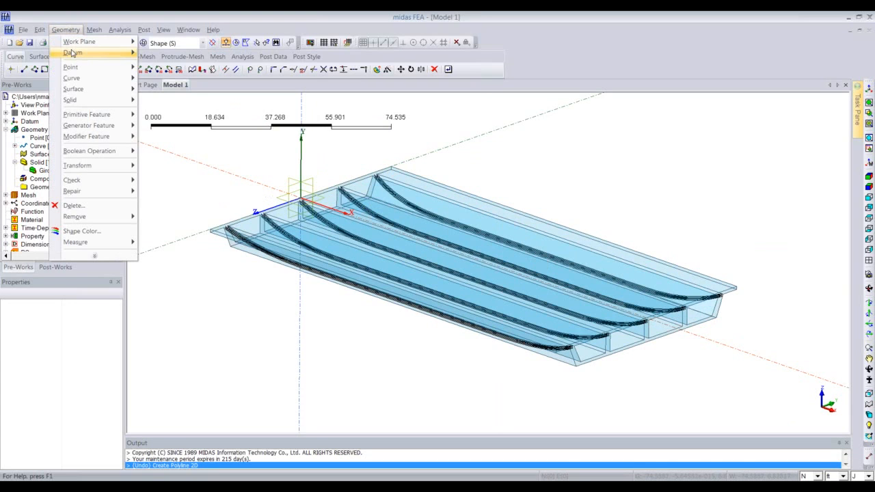
mouse_move(75, 78)
mouse_move(164, 90)
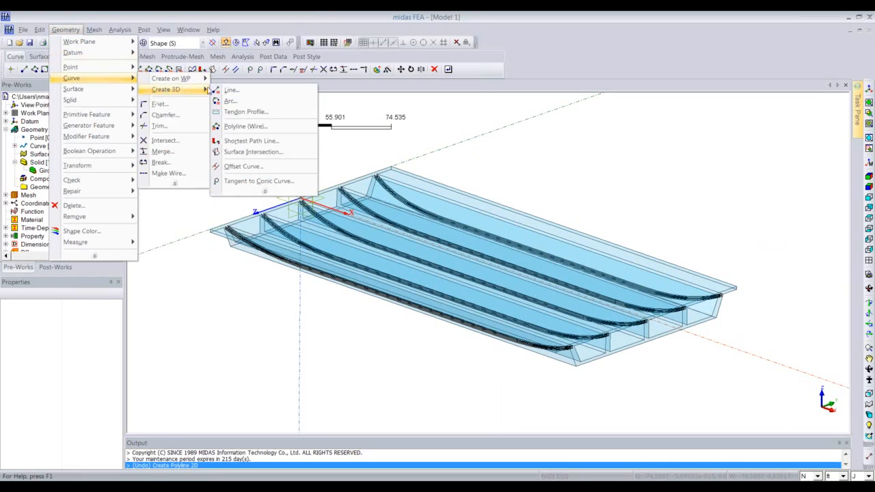
left_click(229, 91)
left_click_drag(41, 100, 84, 103)
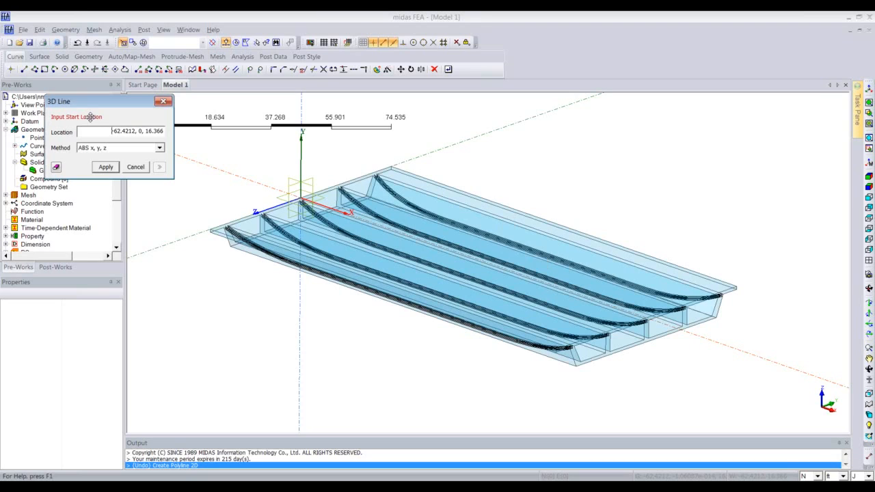
left_click_drag(96, 130, 163, 130)
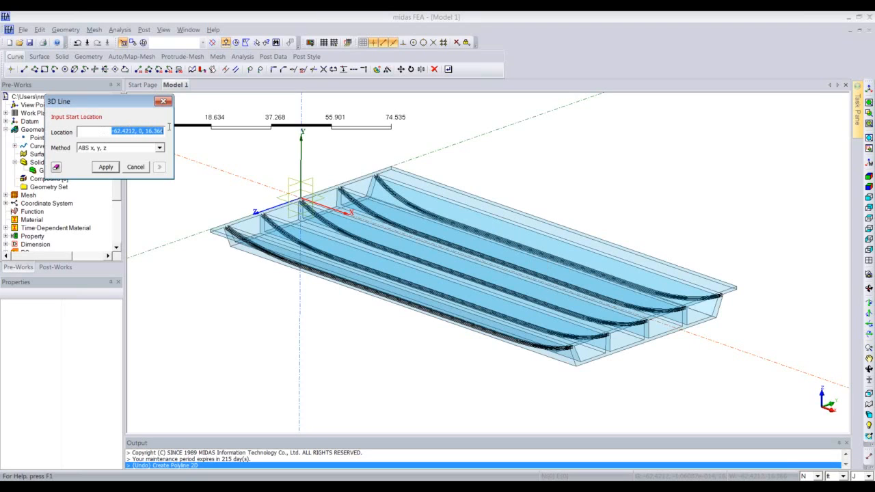
key("BackSpace")
type("10,")
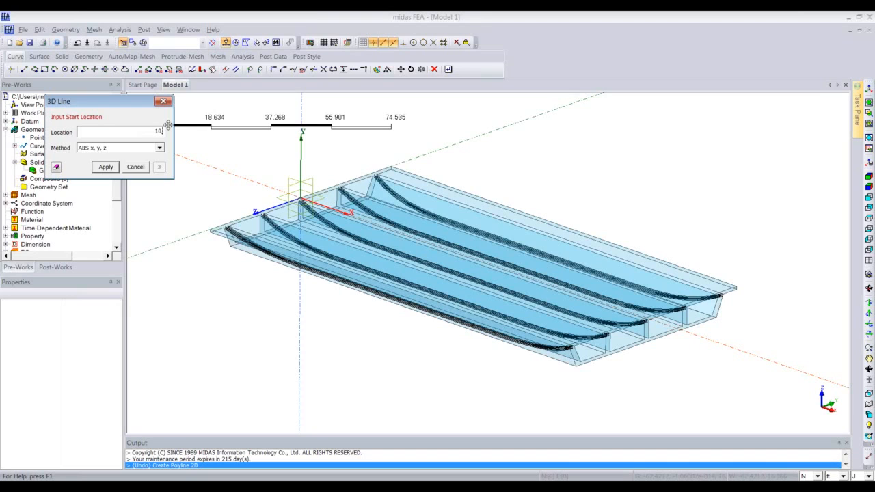
type("-40,")
type("1")
type("8")
left_click(106, 167)
Step: Finish the transverse 3D line at the absolute end location 10,40,-.8 and leave line creation
left_click(119, 148)
left_click(111, 158)
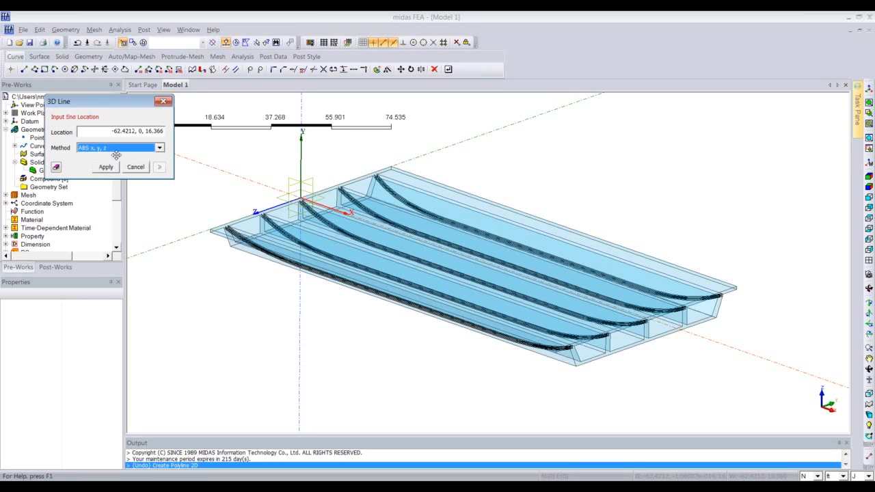
left_click(109, 131)
left_click_drag(110, 131, 165, 131)
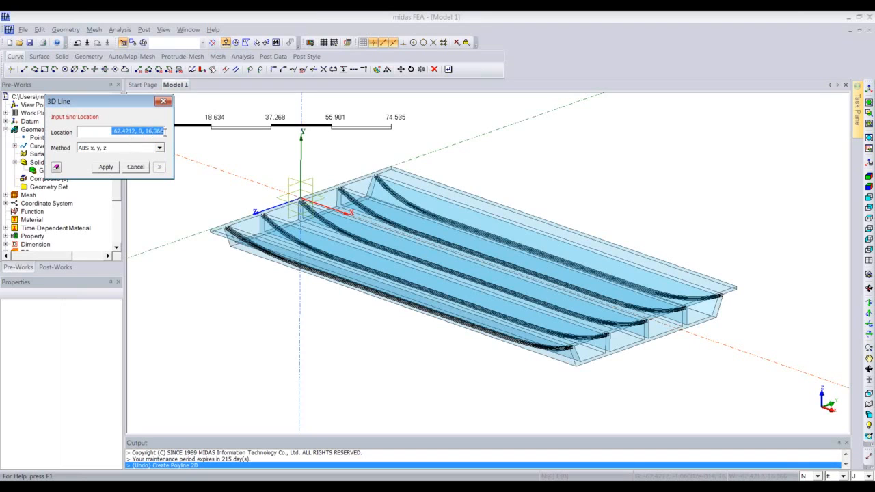
type("10,40,-")
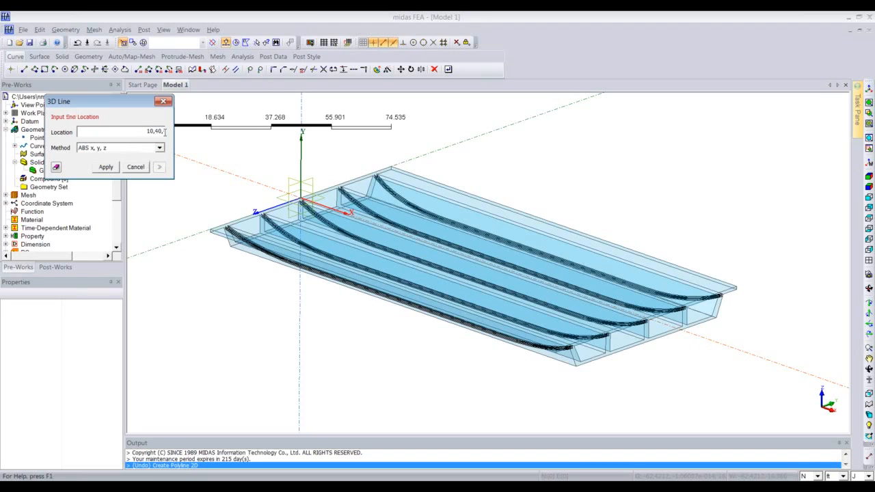
type("8")
left_click(106, 167)
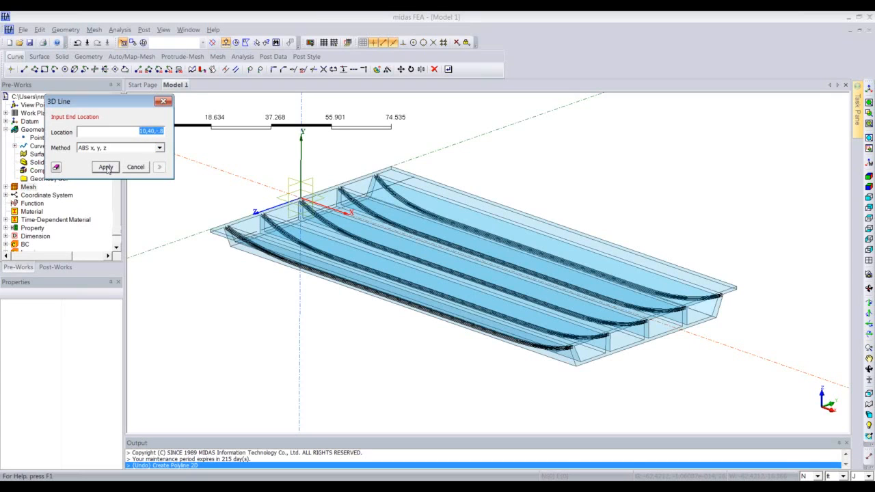
key("Escape")
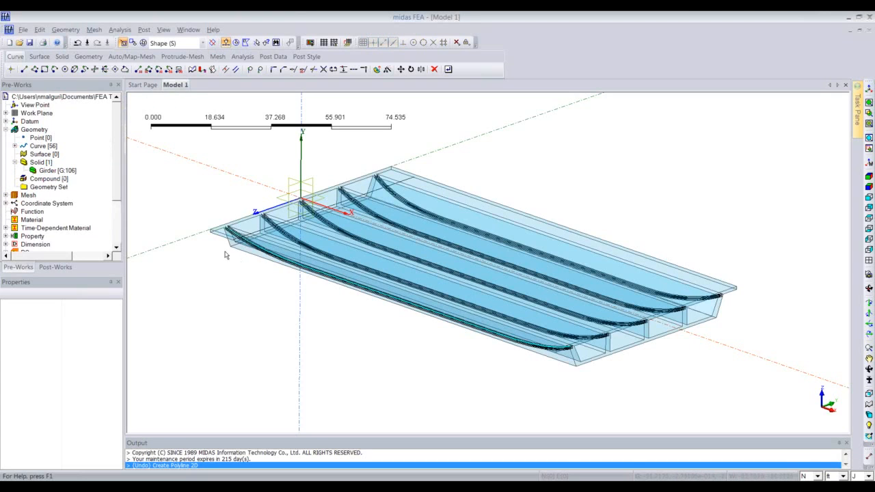
Step: Select the new transverse line for translation and assign the longitudinal datum axis as its direction
left_click(869, 198)
middle_click_drag(417, 307, 296, 268)
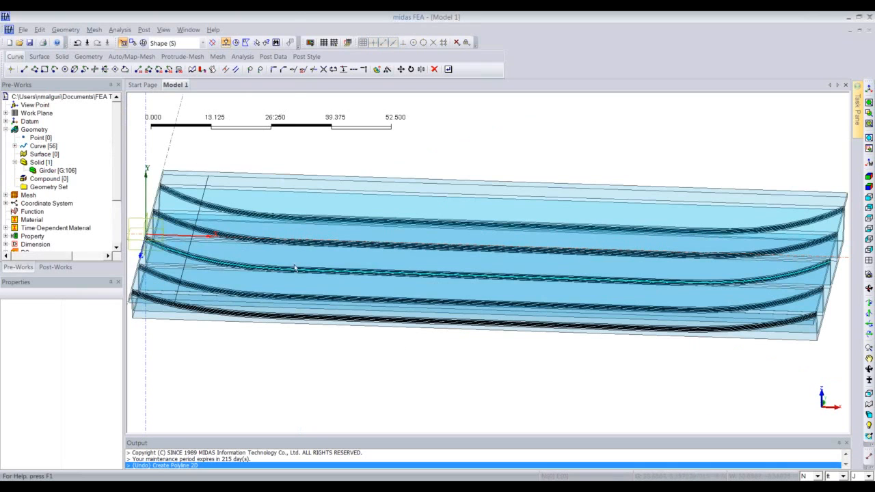
left_click(207, 190)
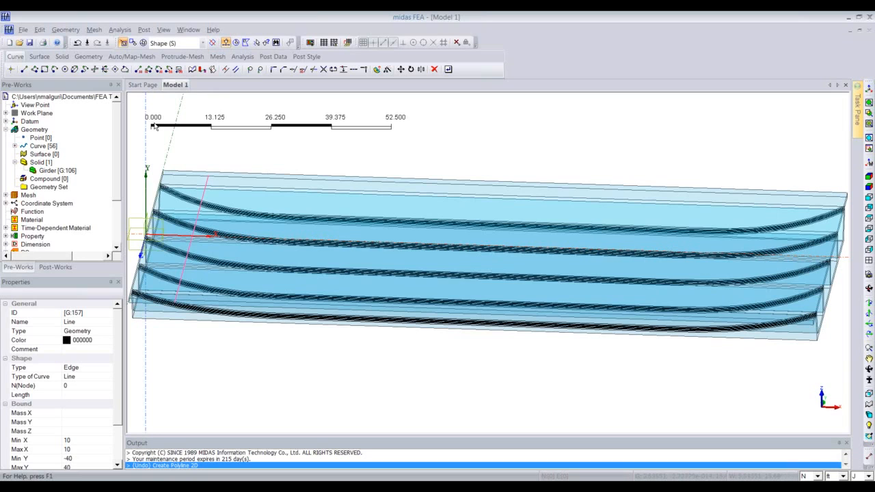
left_click(65, 30)
mouse_move(123, 166)
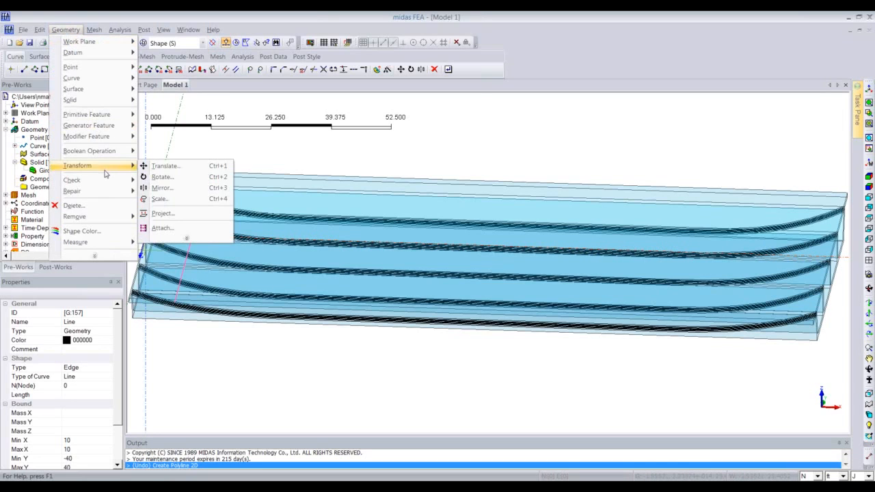
left_click(156, 166)
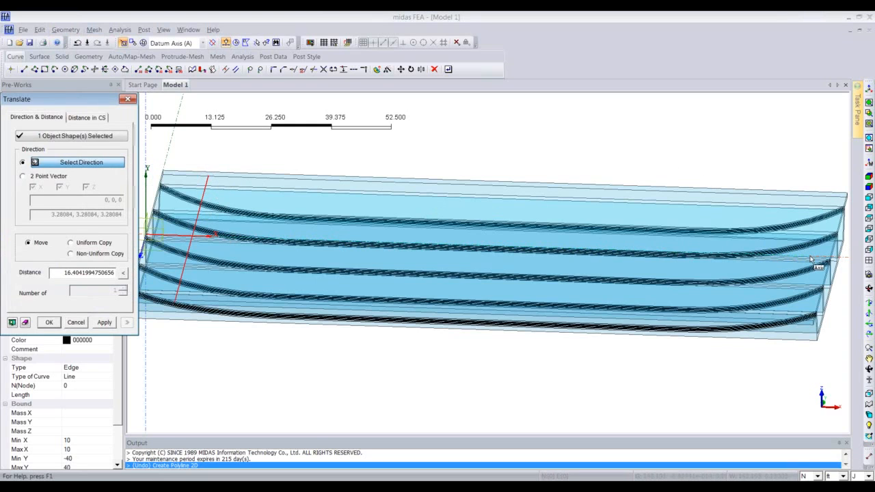
left_click(94, 166)
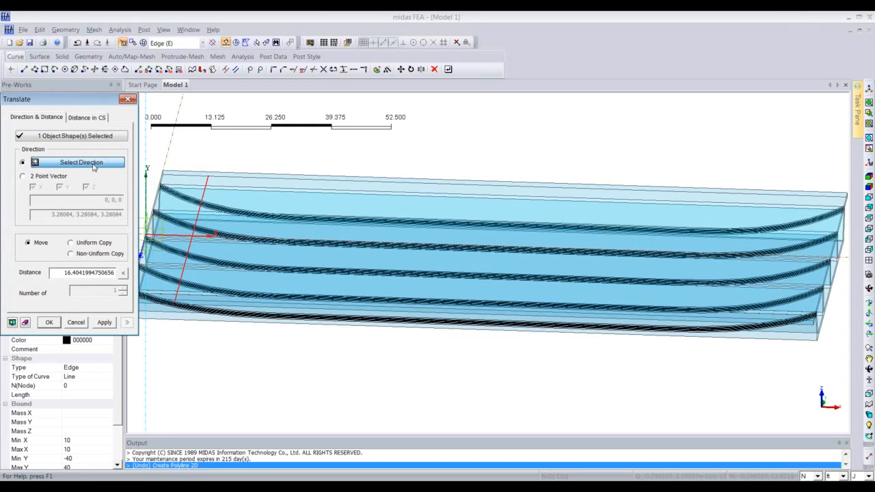
left_click(845, 262)
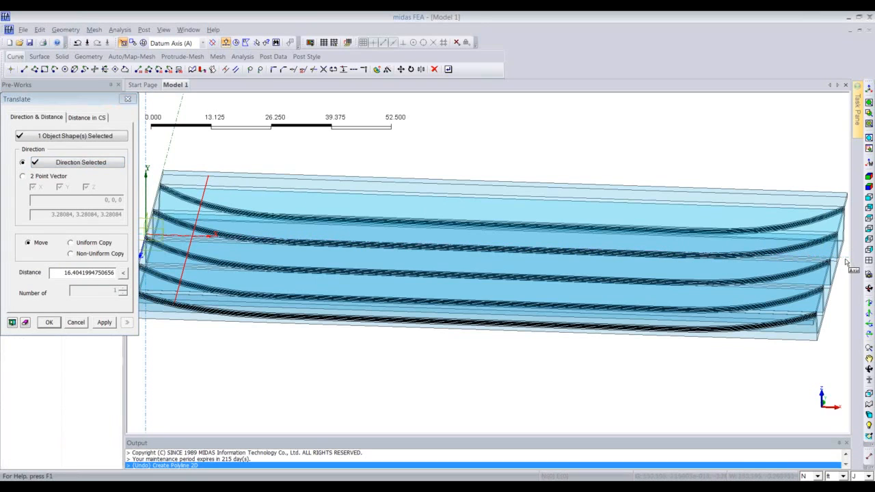
Step: Make 26 uniform copies of the transverse line at 5 ft spacing along the girder, and inspect the slab tendon layout in isometric view
left_click(78, 245)
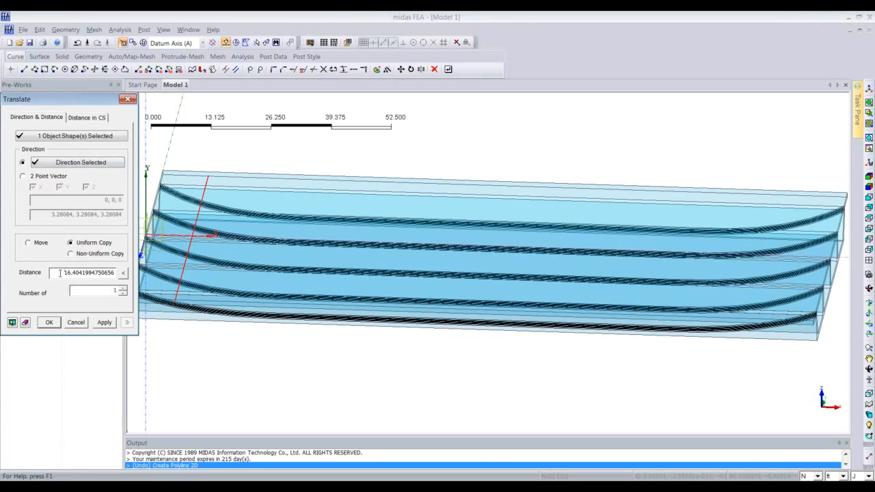
left_click_drag(63, 272, 116, 272)
type("5")
type("2")
type("6")
left_click(11, 322)
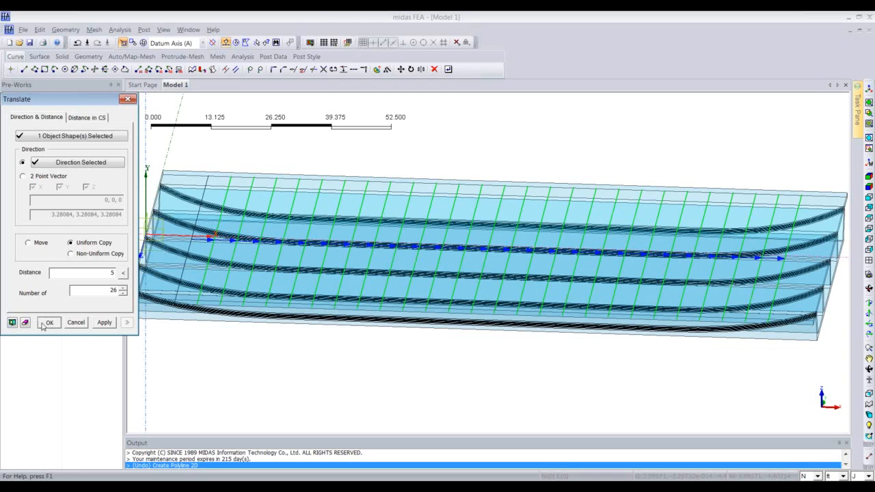
left_click(48, 322)
left_click(75, 323)
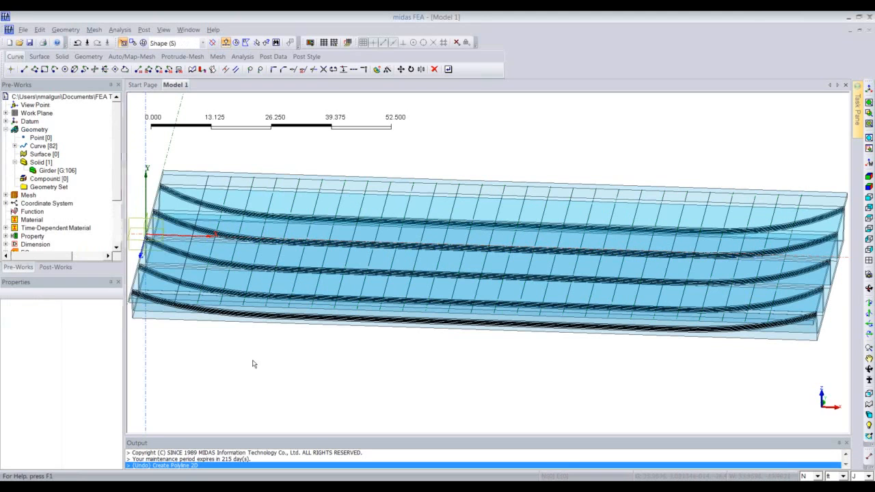
middle_click_drag(252, 361, 568, 316)
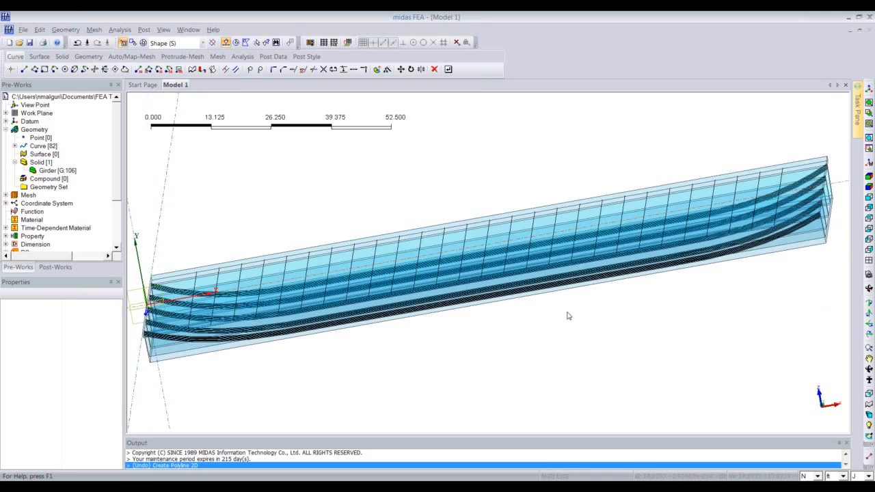
left_click(870, 90)
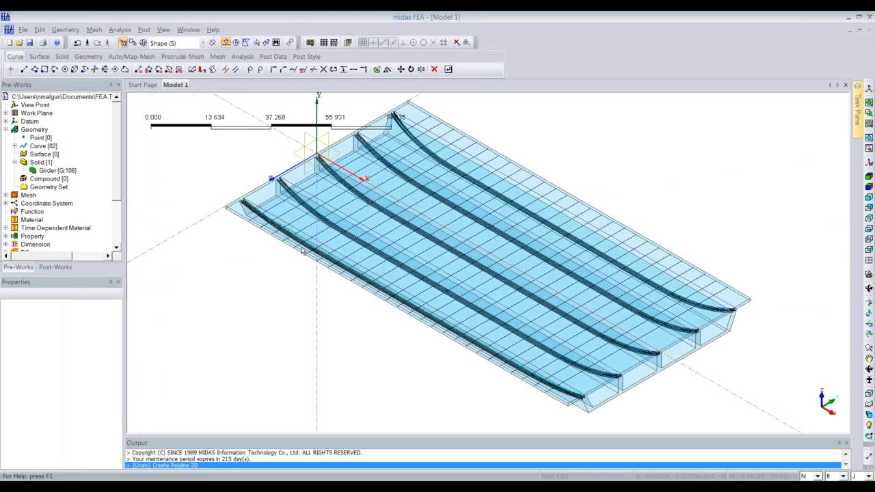
left_click(310, 238)
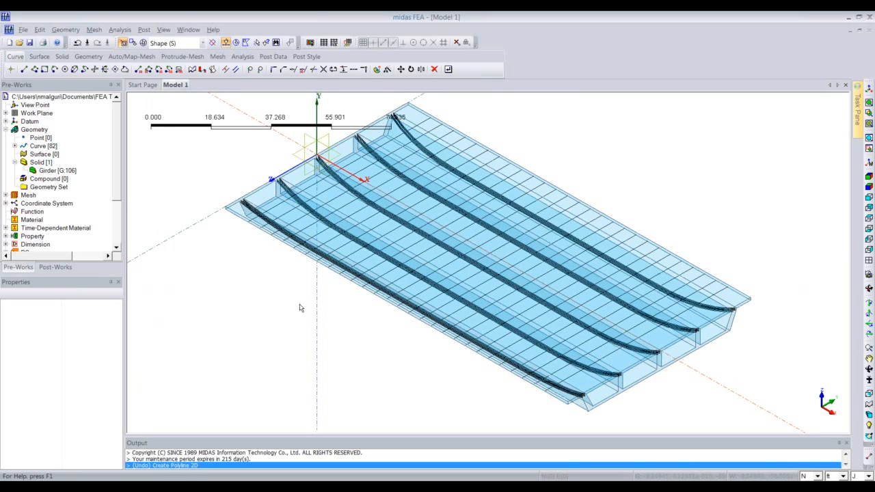
middle_click_drag(299, 305, 282, 276)
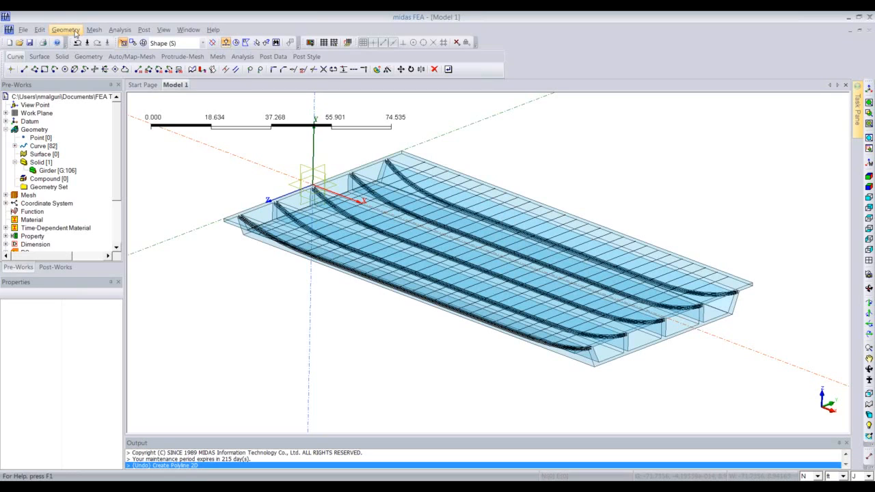
left_click(120, 29)
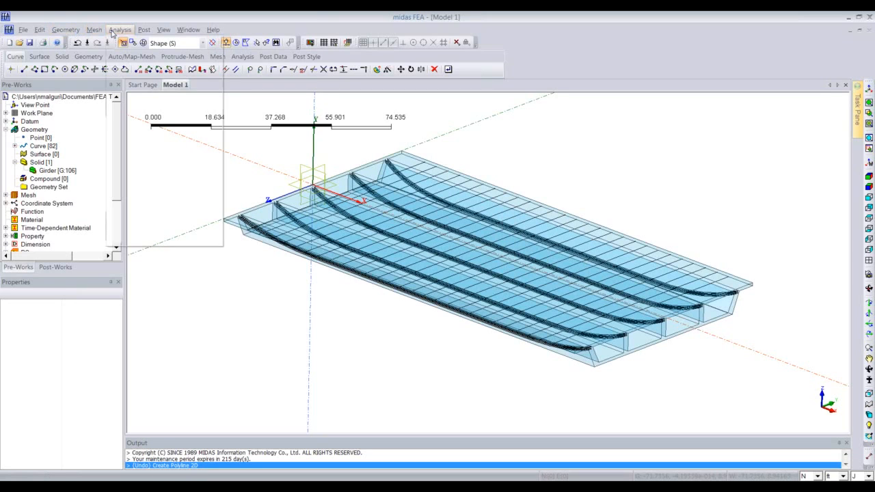
left_click(184, 59)
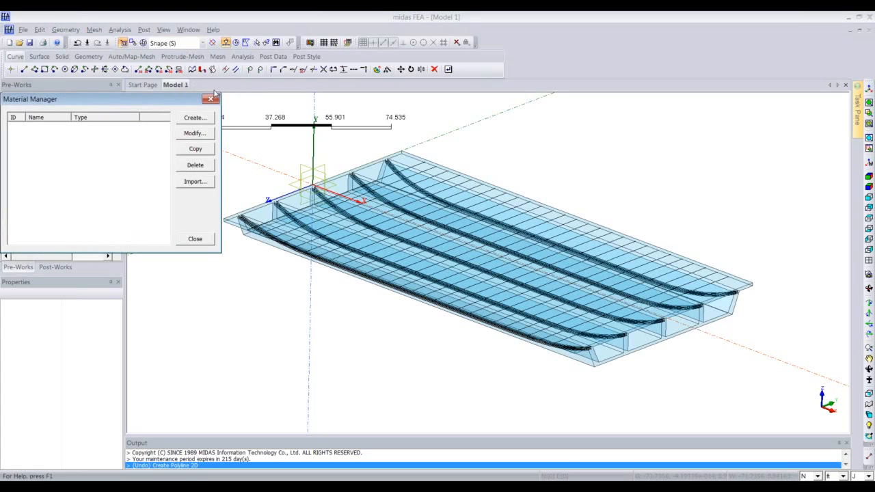
left_click(185, 120)
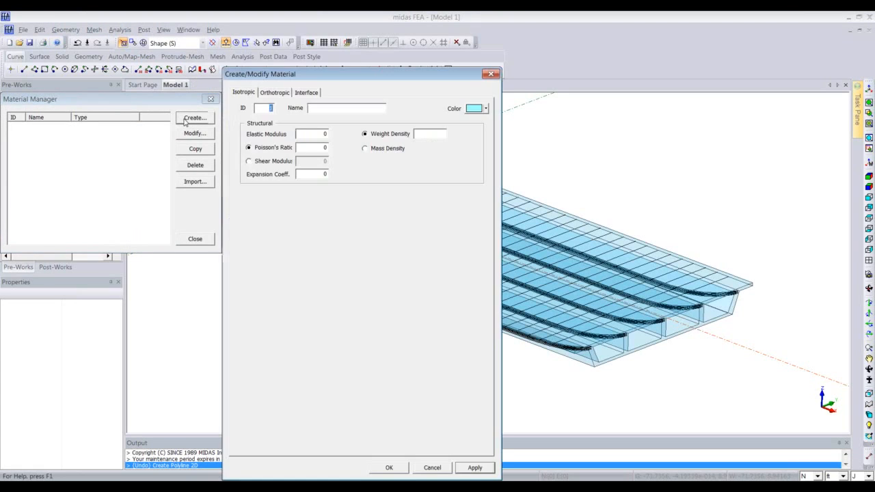
left_click_drag(285, 73, 245, 52)
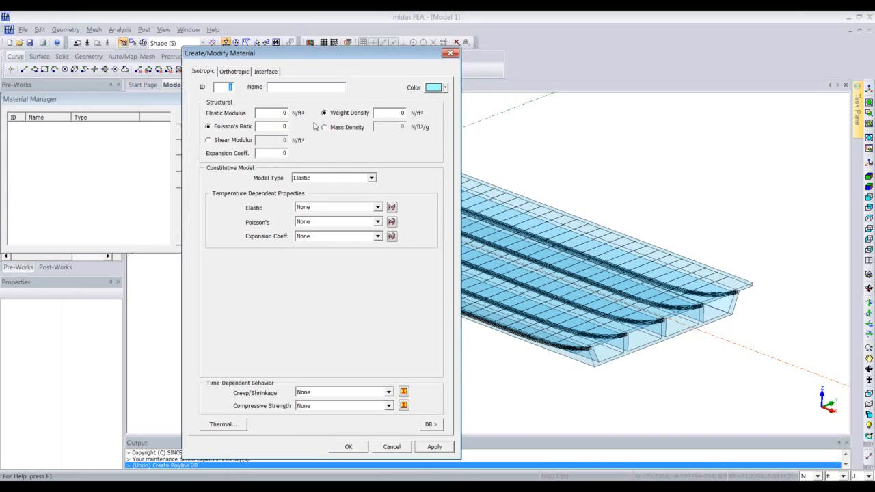
left_click(451, 53)
left_click(195, 238)
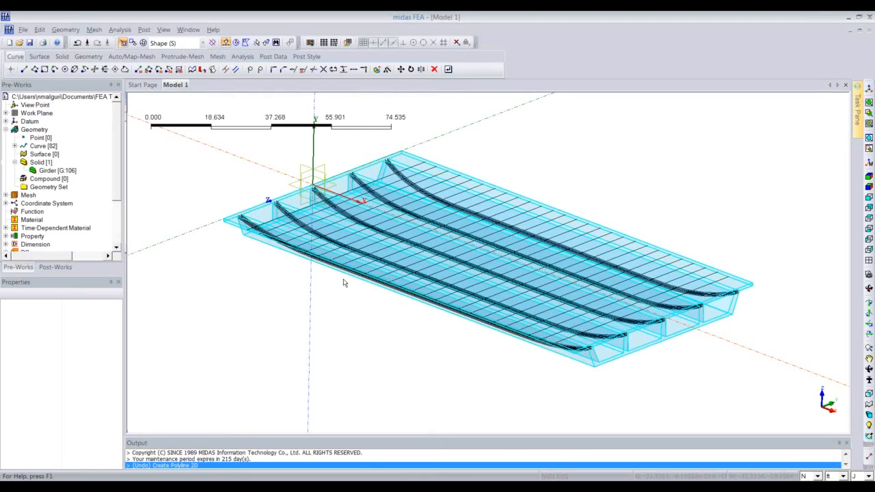
Step: Set the model's force unit to kips
left_click(818, 476)
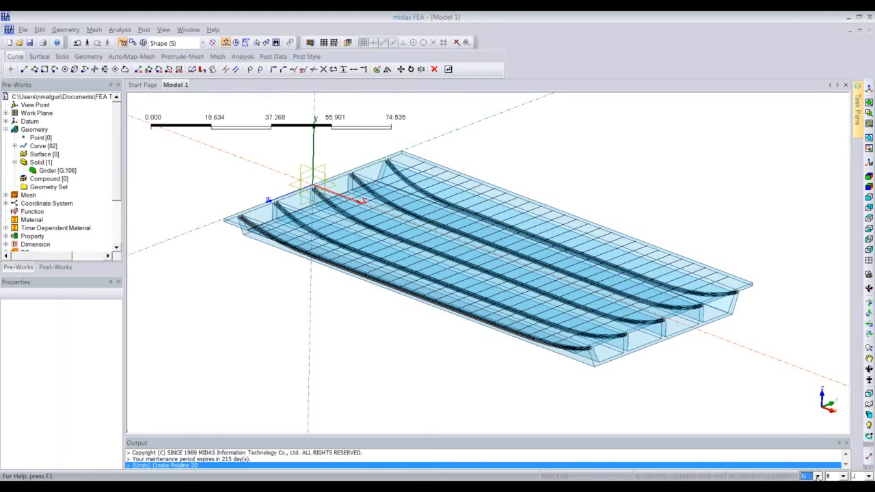
left_click(818, 476)
left_click(811, 468)
Step: Open the material manager and start defining a new isotropic material
left_click(121, 30)
left_click(158, 63)
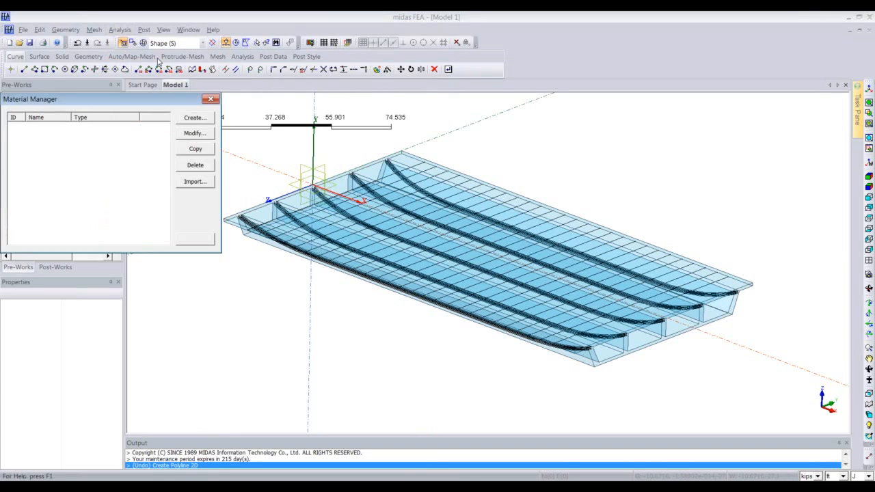
left_click(196, 118)
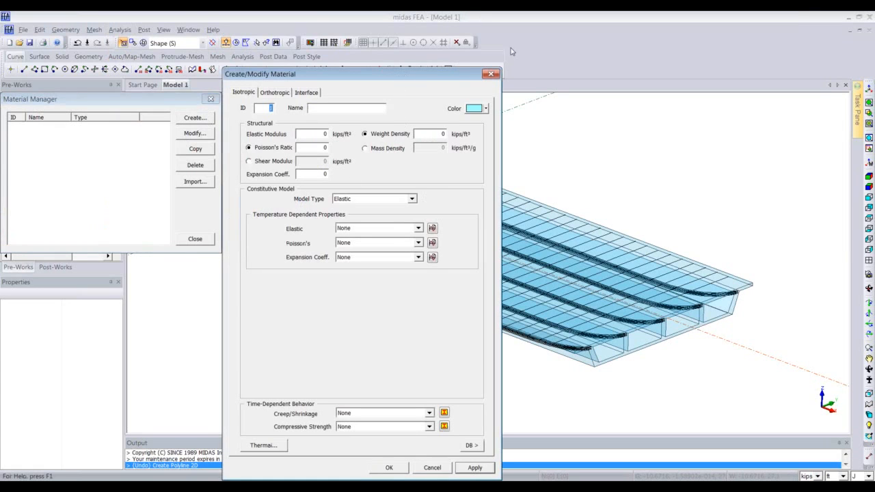
left_click(574, 33)
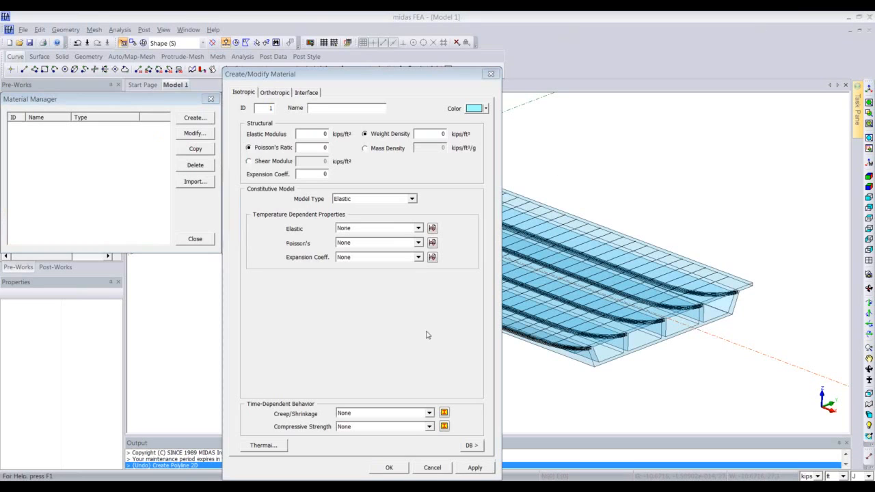
Step: Create an isotropic material from the database entry ASTM(RC)_C6000
left_click(473, 446)
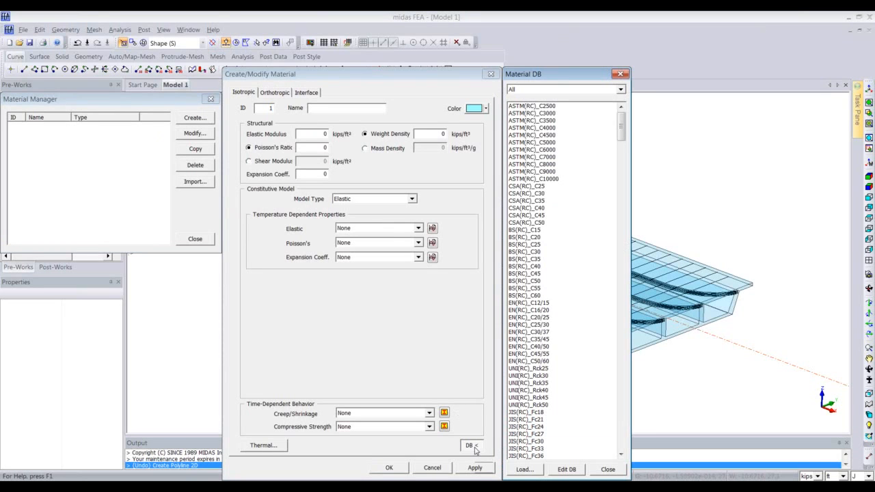
left_click(566, 151)
left_click(566, 152)
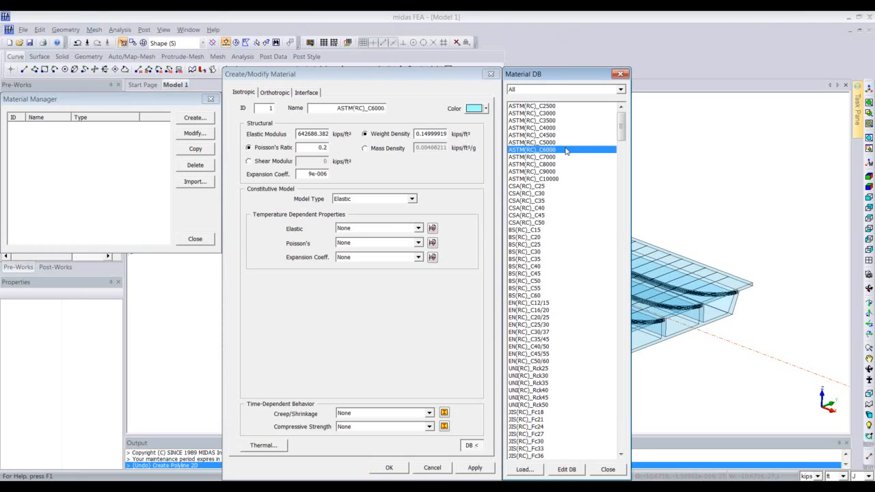
left_click(619, 73)
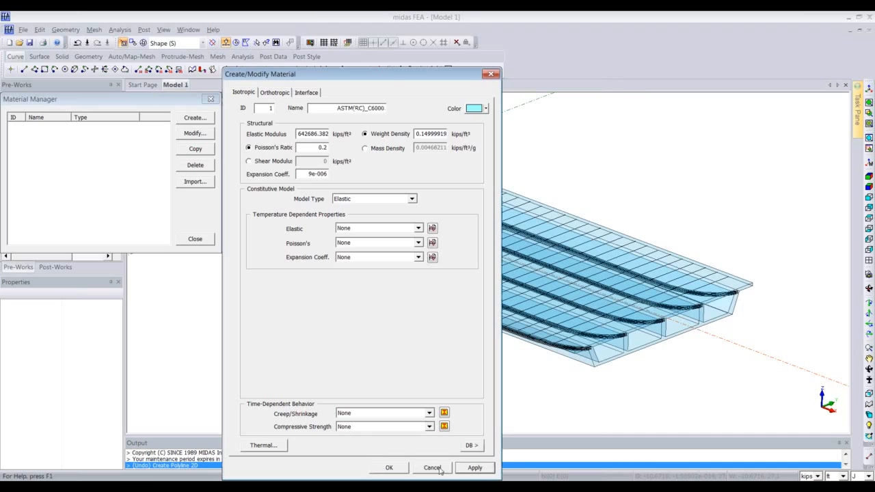
left_click(475, 468)
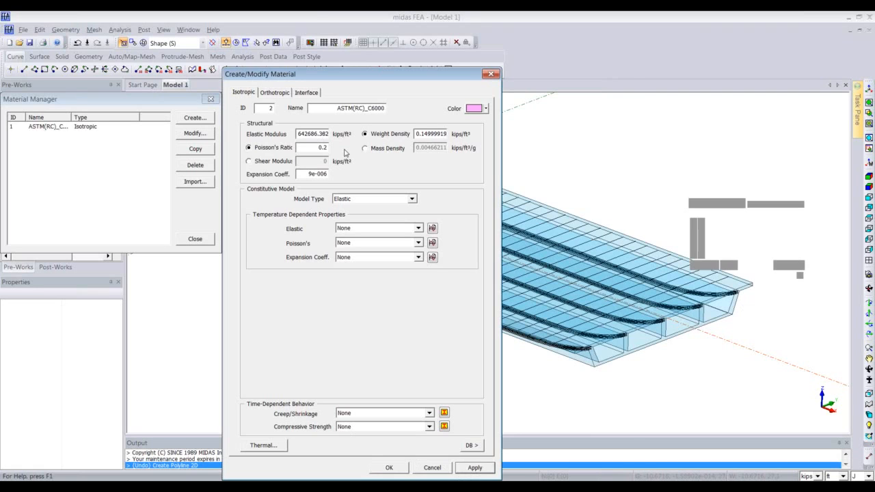
Step: Create a second isotropic material from the database entry ASTM(S)_A416-250(Normal) and close the material manager
left_click(471, 445)
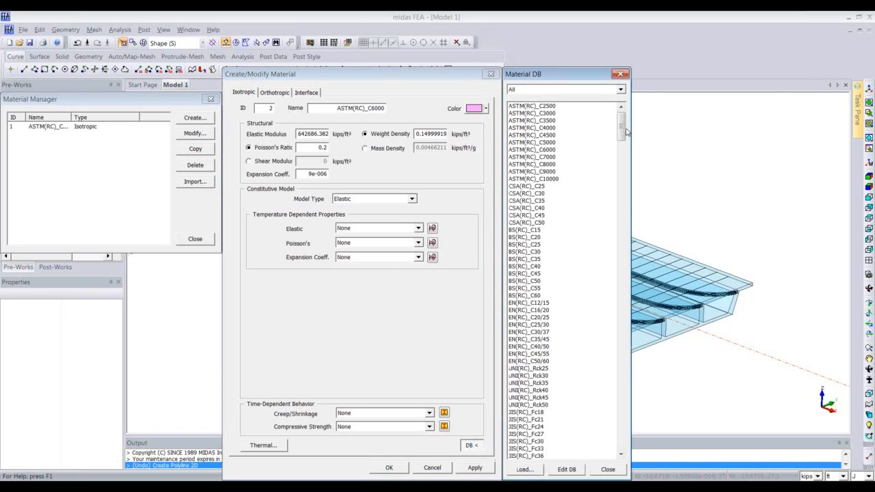
left_click_drag(625, 130, 631, 244)
left_click(580, 238)
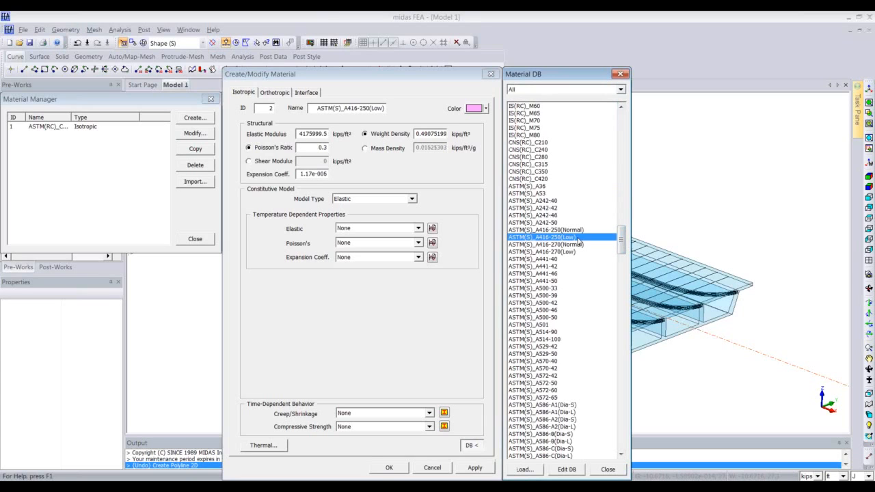
left_click(580, 229)
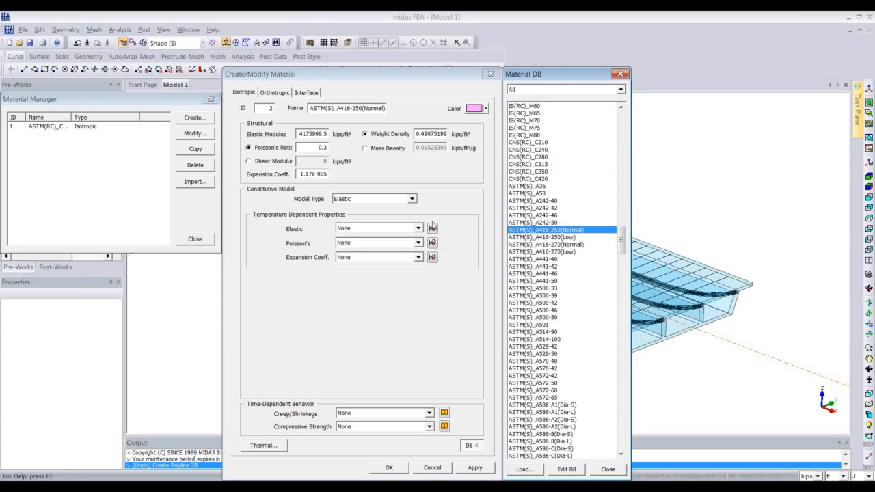
left_click(387, 469)
left_click(388, 469)
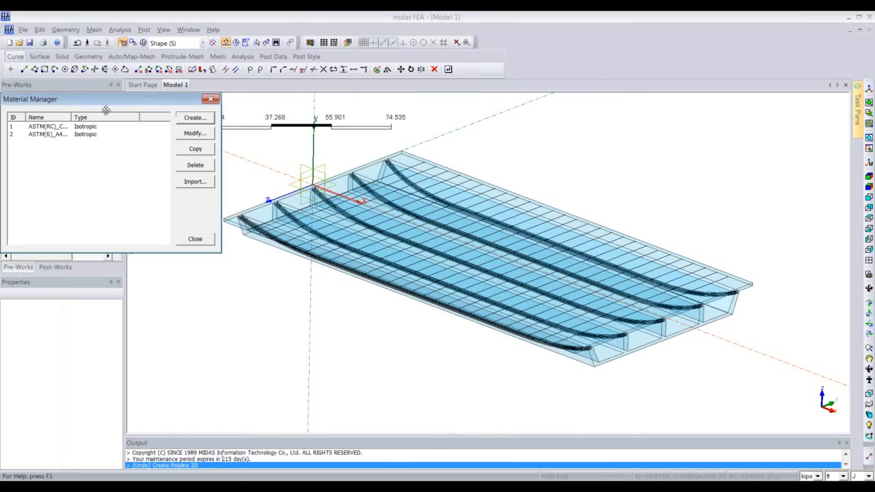
left_click_drag(89, 117, 205, 110)
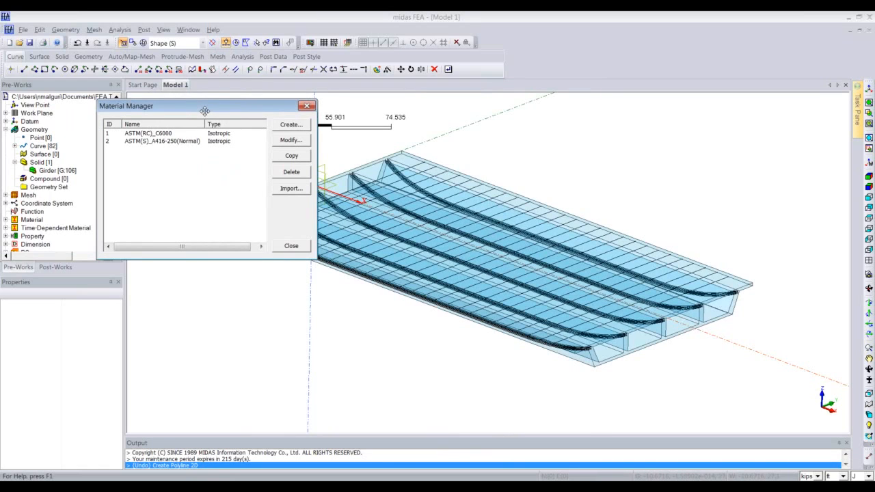
left_click(302, 110)
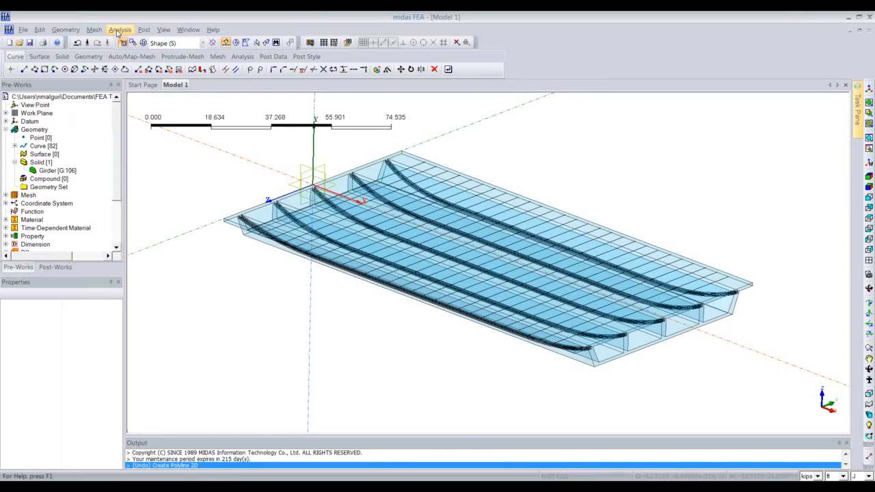
Step: Create a 3D solid property named Girder that uses the ASTM(RC)_C6000 material
left_click(118, 31)
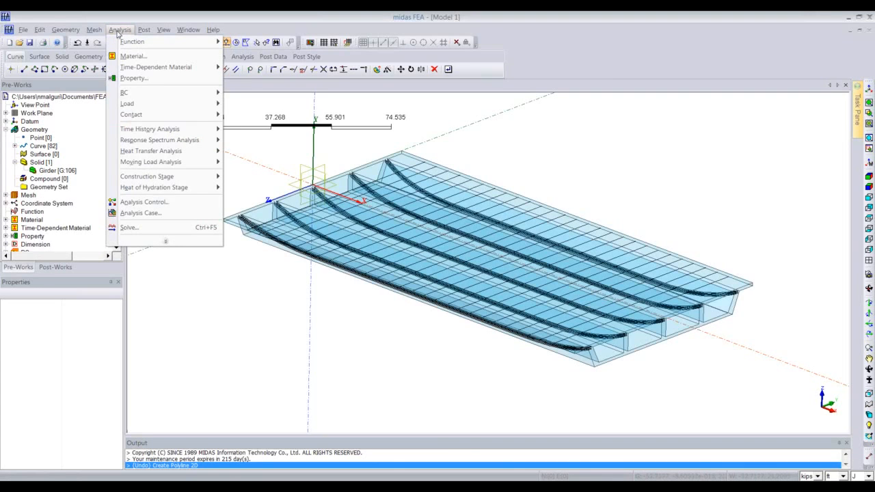
left_click(142, 78)
left_click_drag(152, 97, 219, 99)
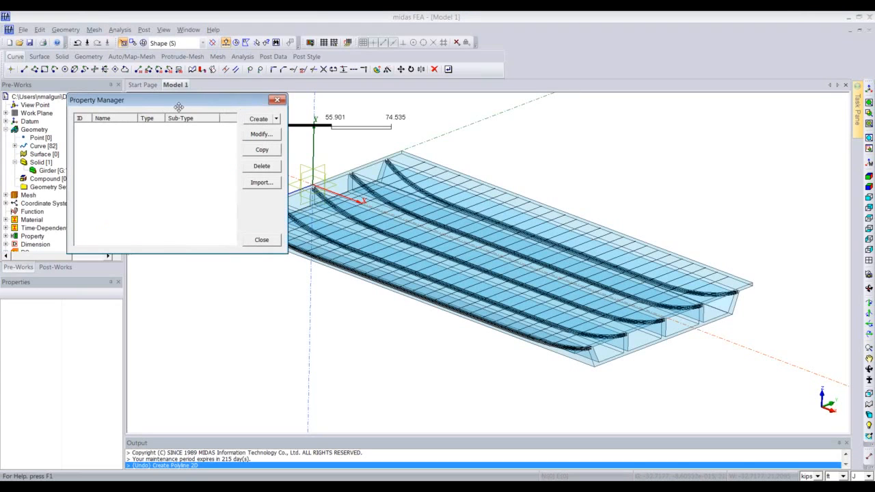
left_click(277, 119)
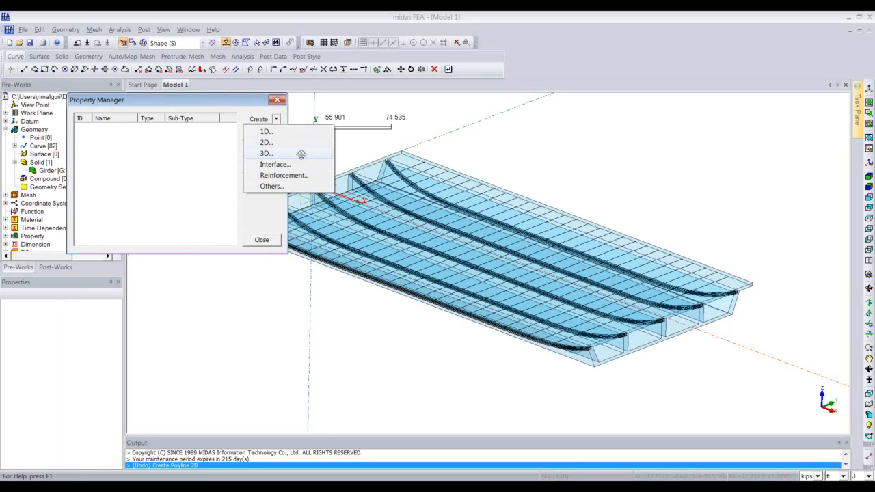
left_click(271, 152)
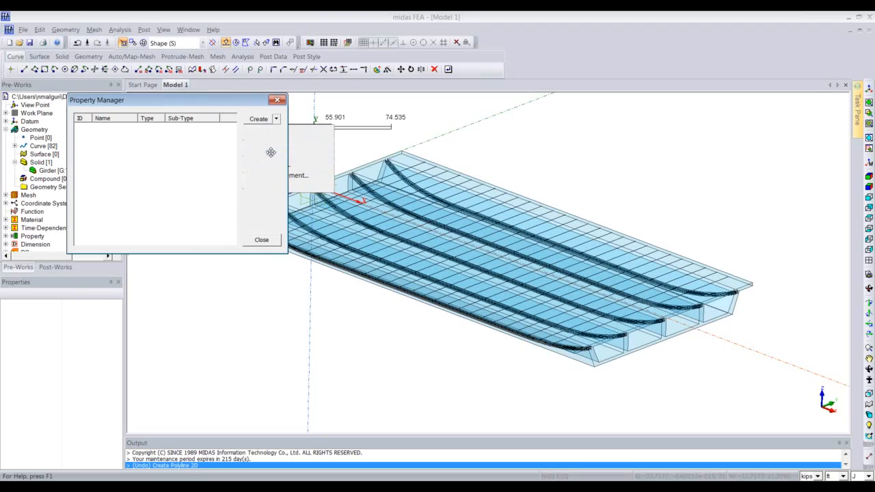
type("Girder")
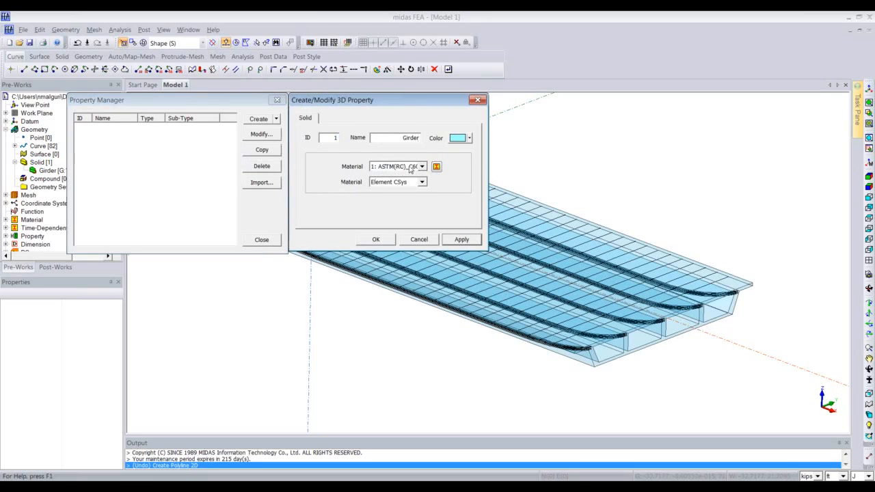
left_click(375, 239)
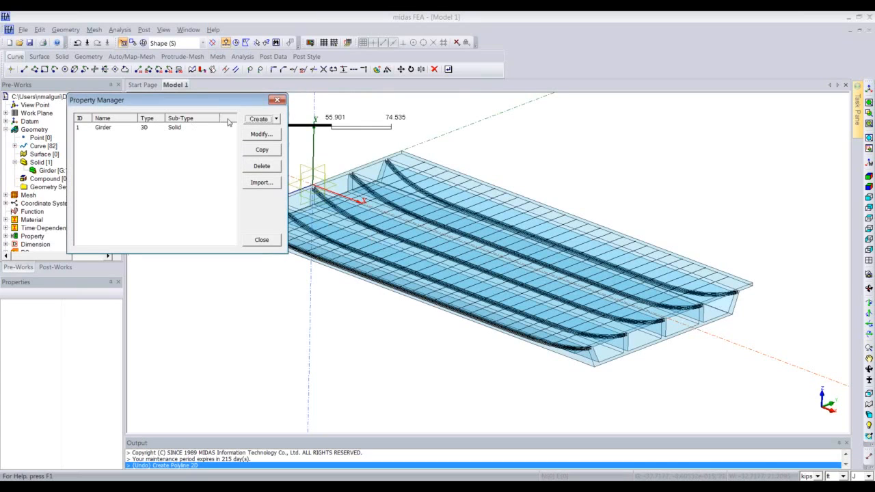
left_click(276, 119)
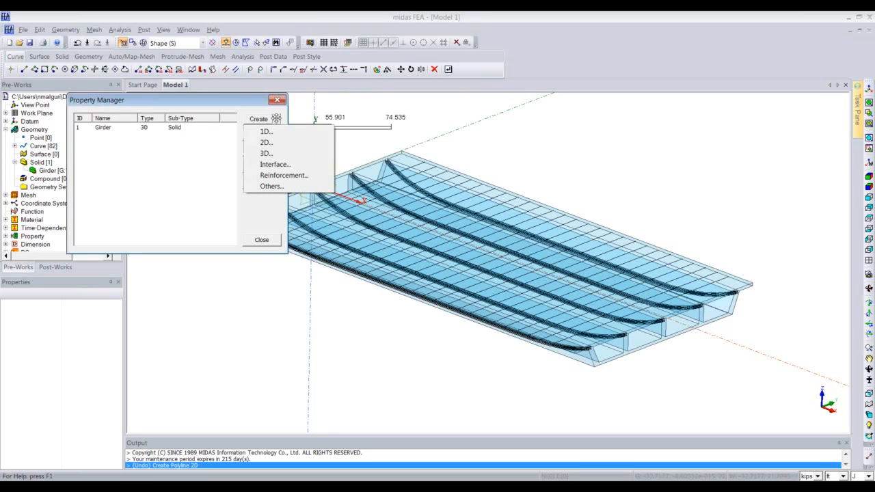
left_click(287, 176)
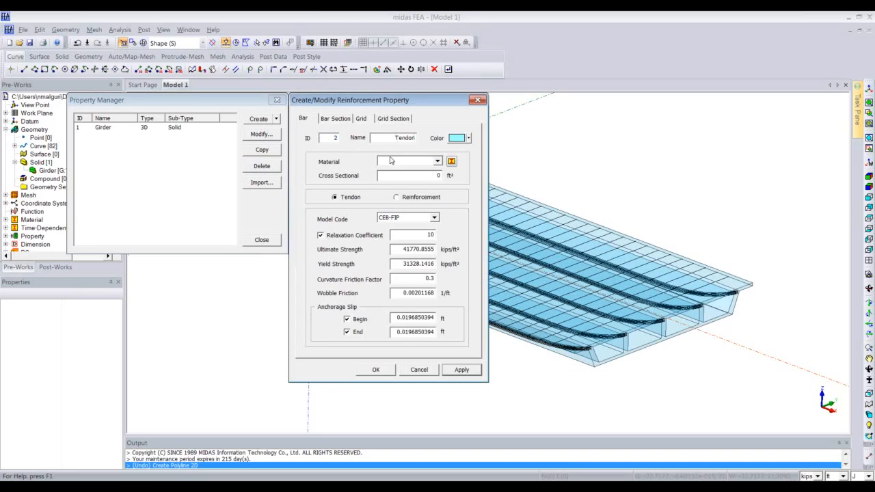
left_click(438, 161)
left_click(399, 176)
left_click(478, 100)
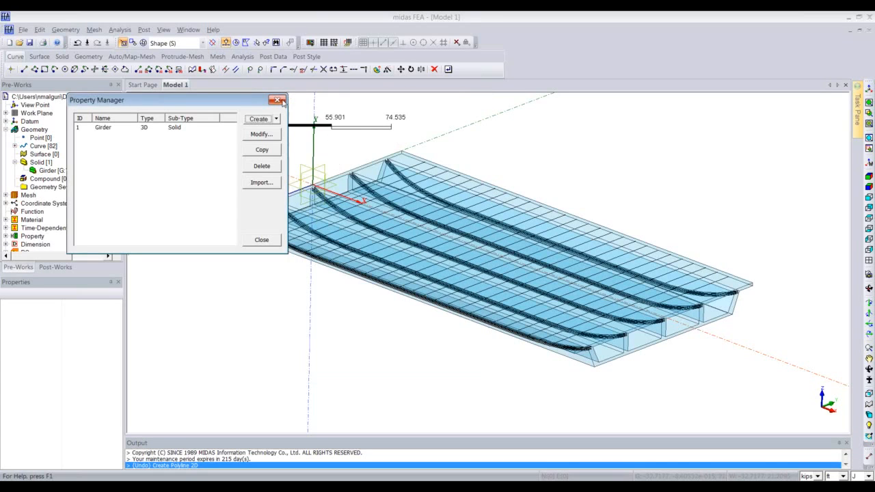
Step: Close the property manager and change the model's length unit to inches
left_click(277, 100)
left_click(843, 476)
left_click(838, 461)
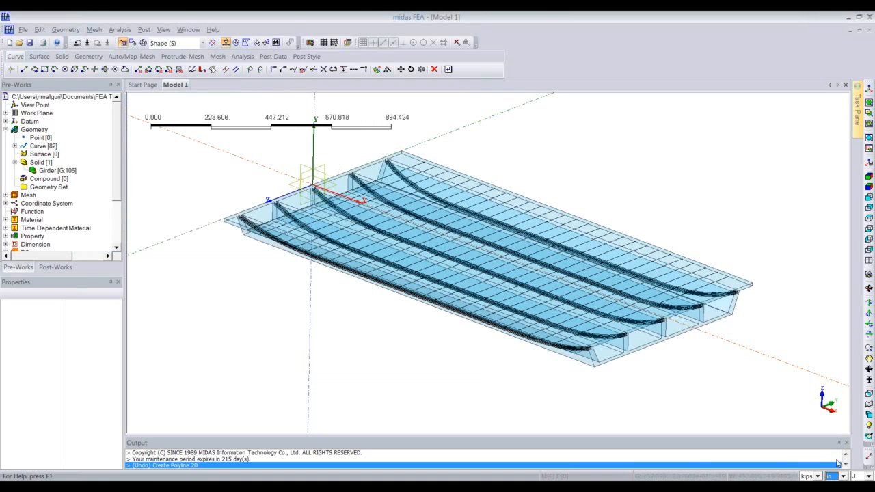
Step: Start a new bar reinforcement property and name it Tendon
left_click(120, 29)
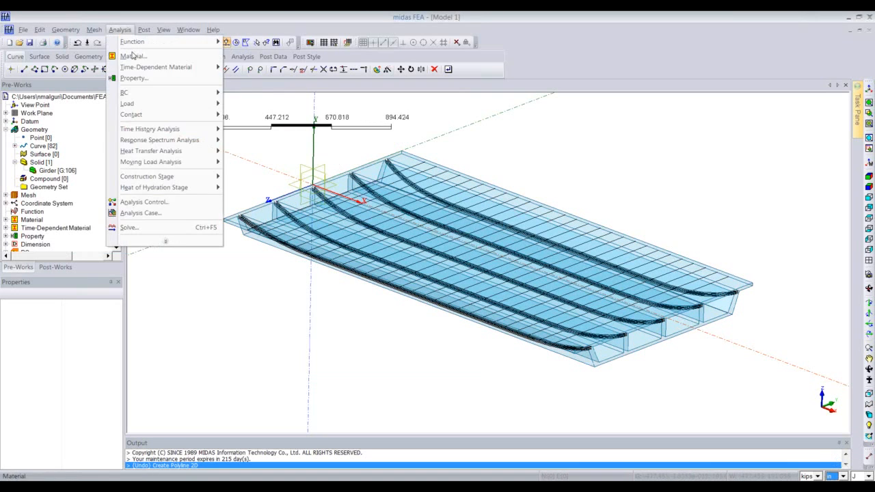
left_click(127, 78)
left_click(209, 118)
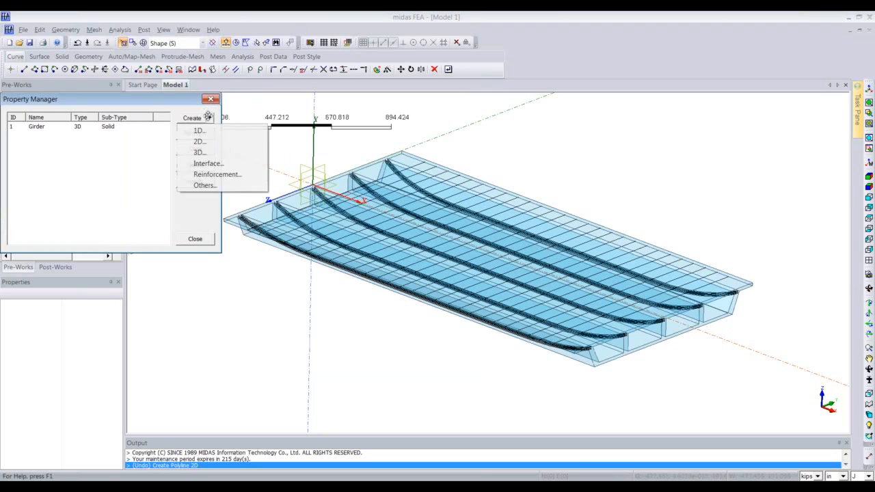
left_click(204, 173)
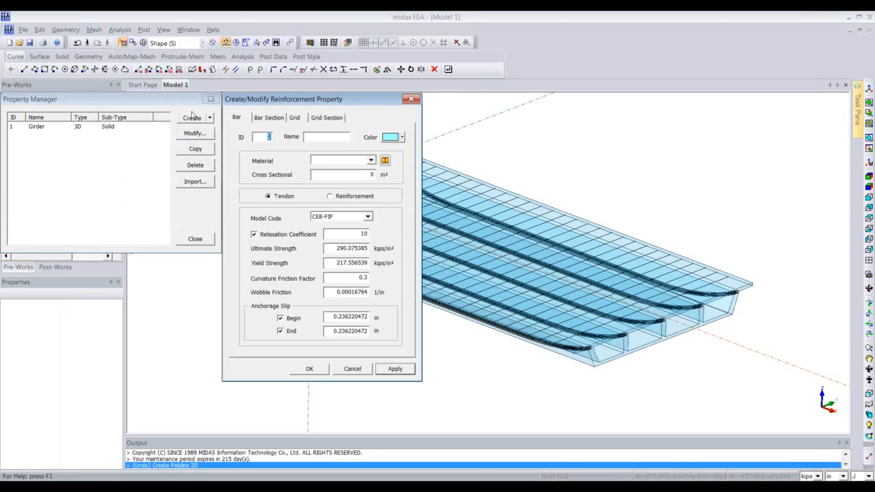
key("Tab")
type("Tendon")
Step: Give the Tendon bar property material ASTM(S)_A416-250(Normal) and a 1.83 in² cross-sectional area, keep the CEB-FIP model code, and create it
left_click(371, 160)
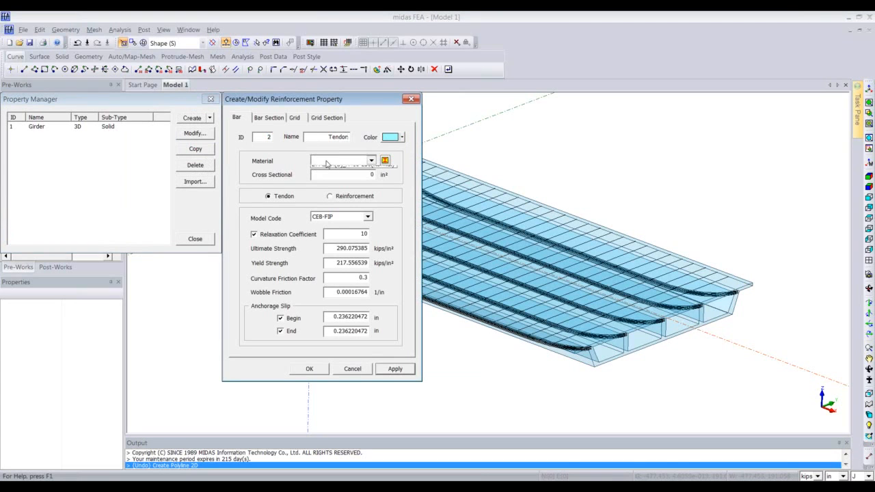
left_click(345, 175)
left_click(369, 175)
type("1.5")
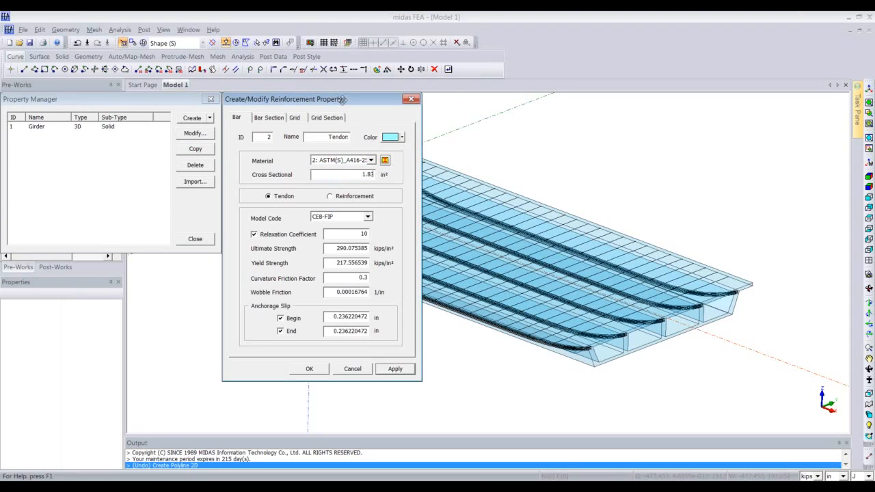
left_click_drag(339, 100, 350, 98)
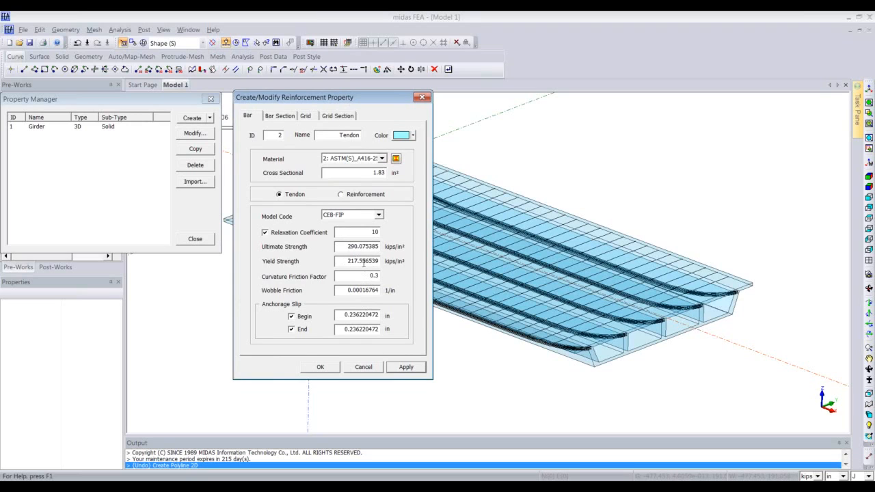
left_click(347, 216)
left_click(417, 211)
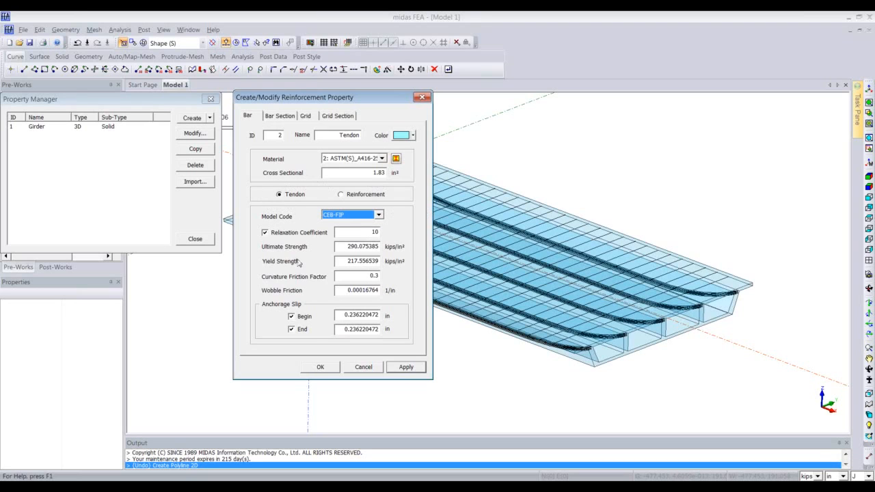
left_click(320, 369)
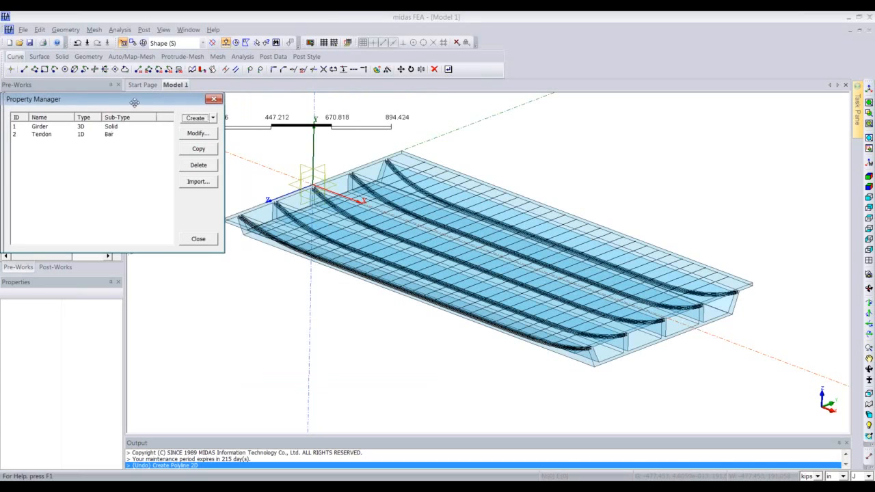
Step: Create a bar section reinforcement property named Tendon and close the property manager
left_click_drag(132, 102, 150, 104)
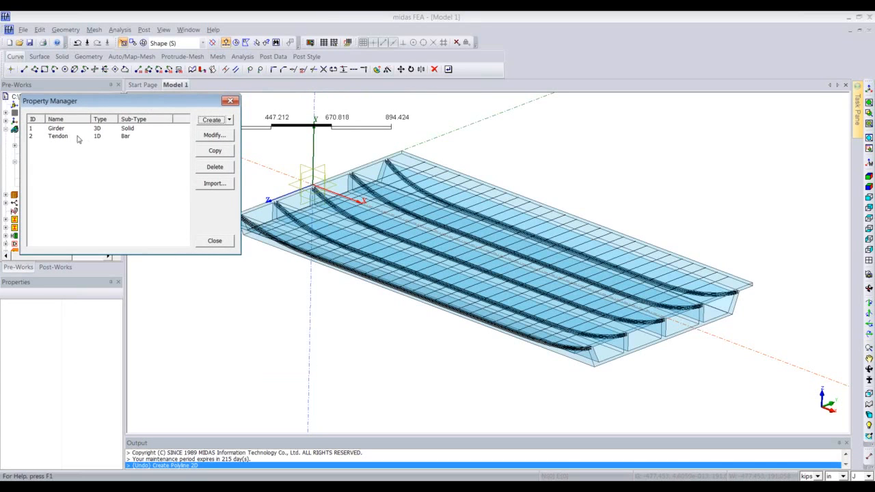
left_click(230, 119)
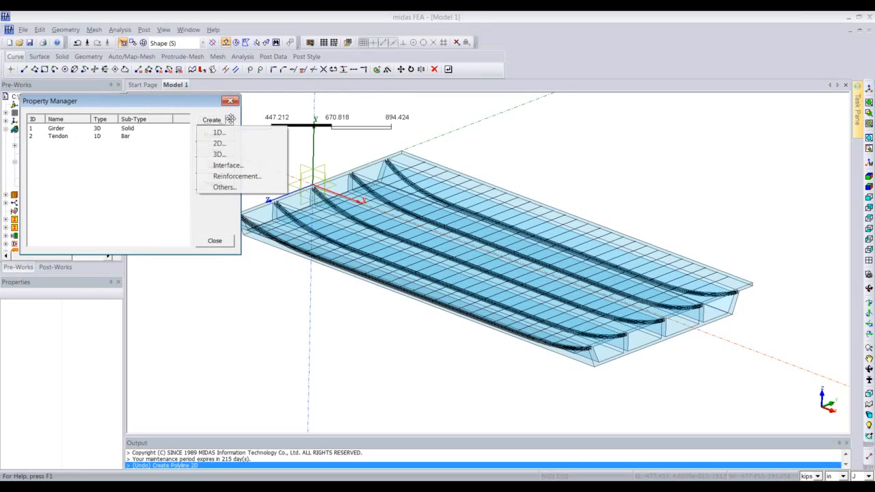
left_click(225, 170)
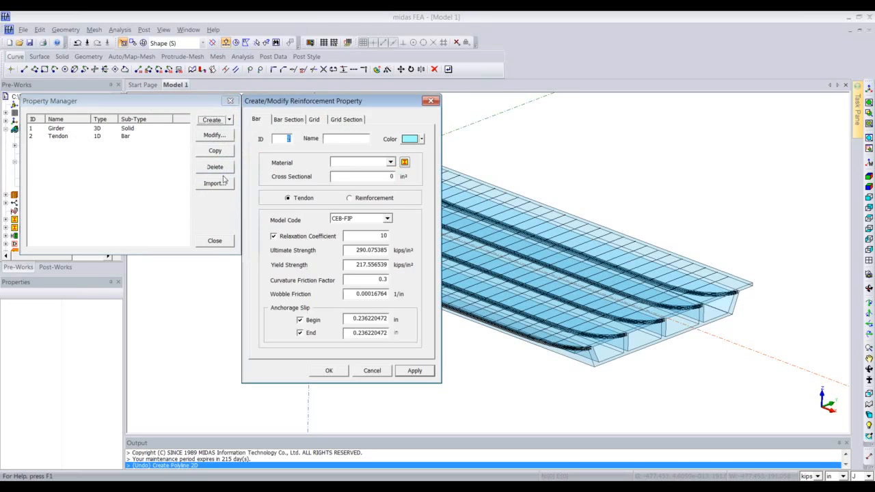
left_click(294, 120)
left_click(338, 138)
type("Tend")
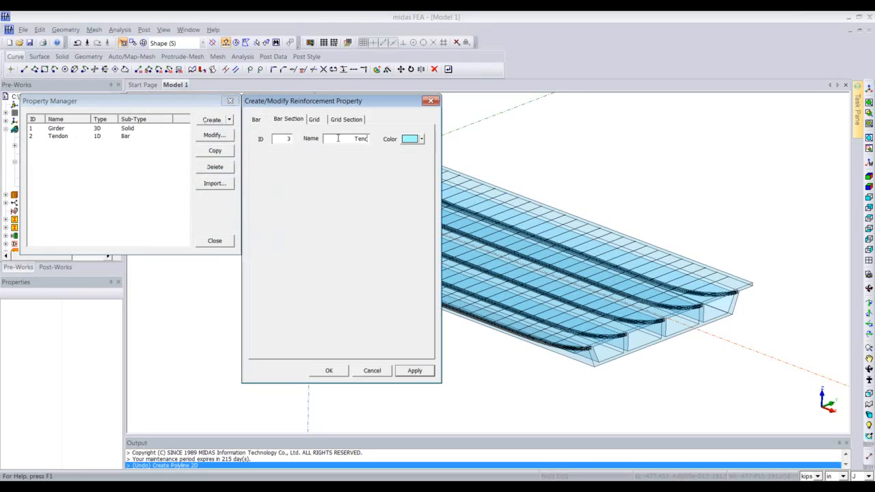
type("on")
left_click(328, 371)
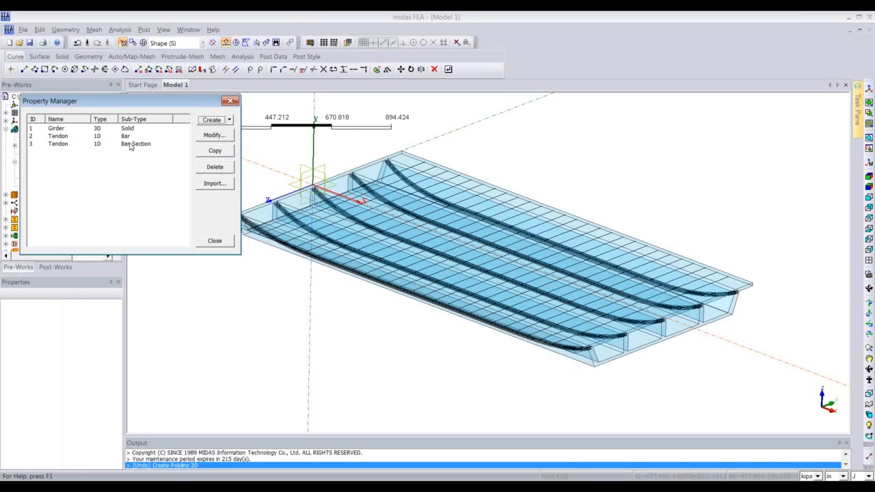
left_click(230, 101)
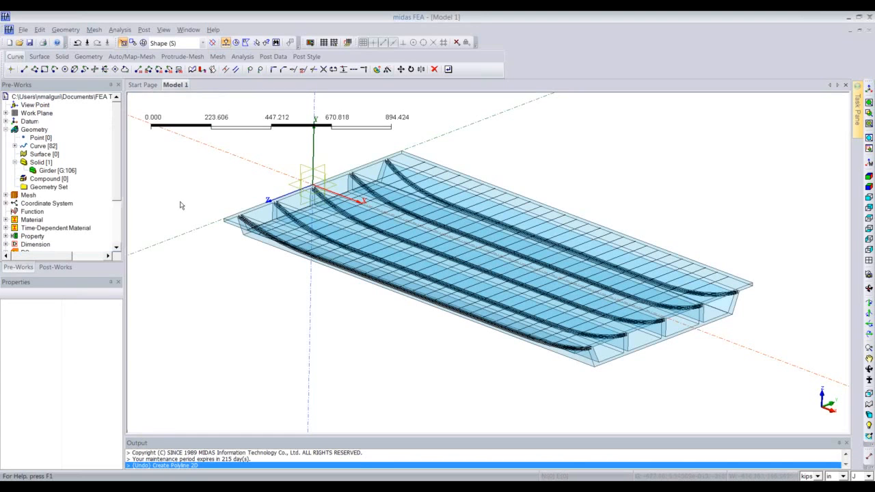
middle_click_drag(181, 205, 229, 158)
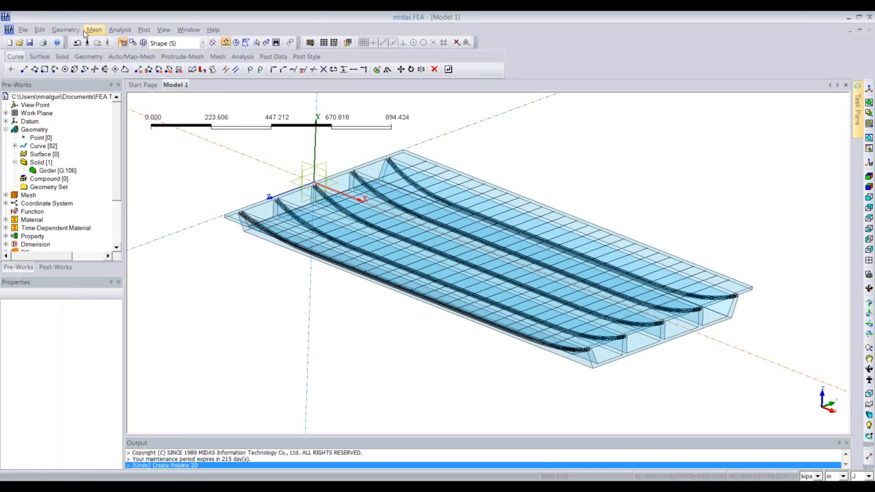
Step: Change the model's length unit to feet and choose the girder solid for automatic solid meshing
left_click(844, 476)
left_click(837, 467)
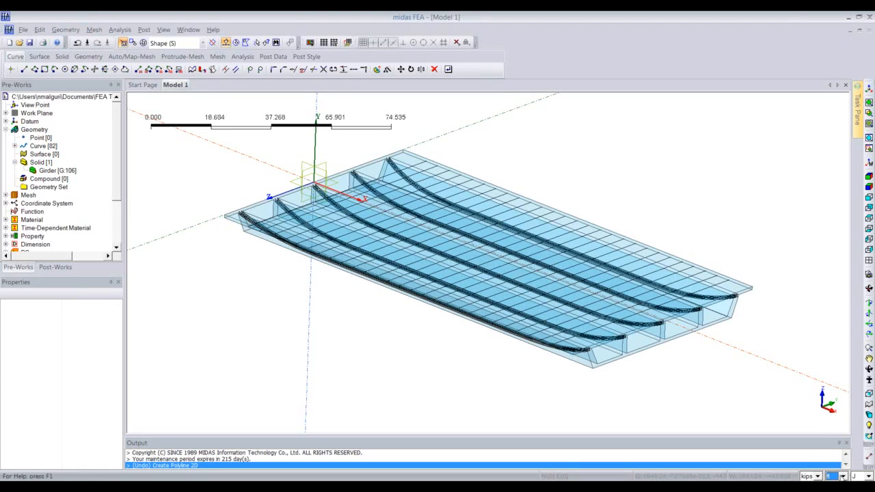
left_click(94, 29)
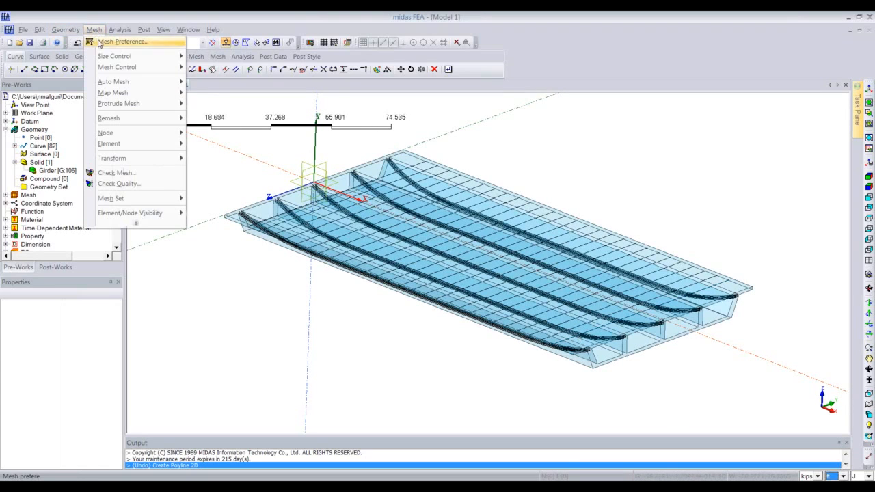
mouse_move(158, 81)
left_click(206, 103)
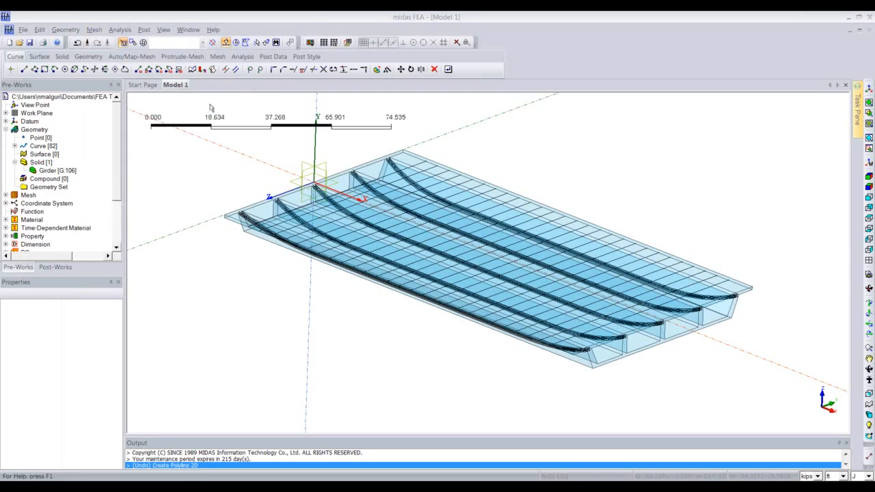
left_click(359, 220)
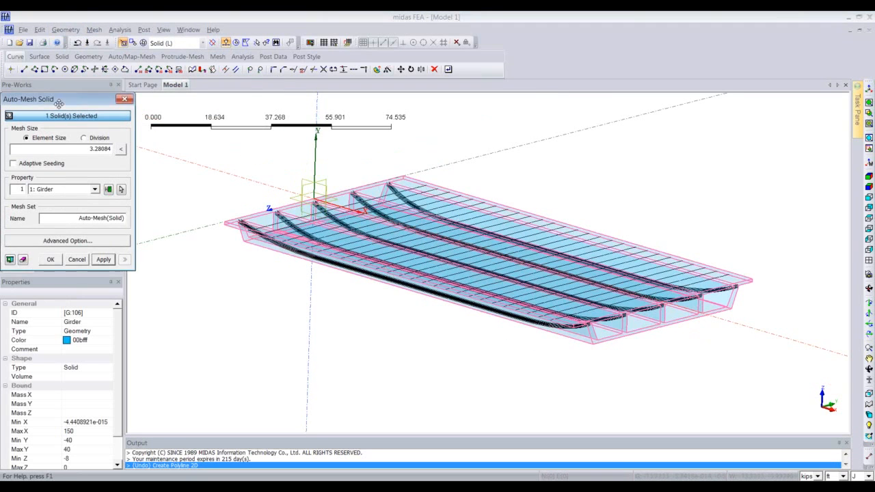
left_click_drag(64, 99, 104, 99)
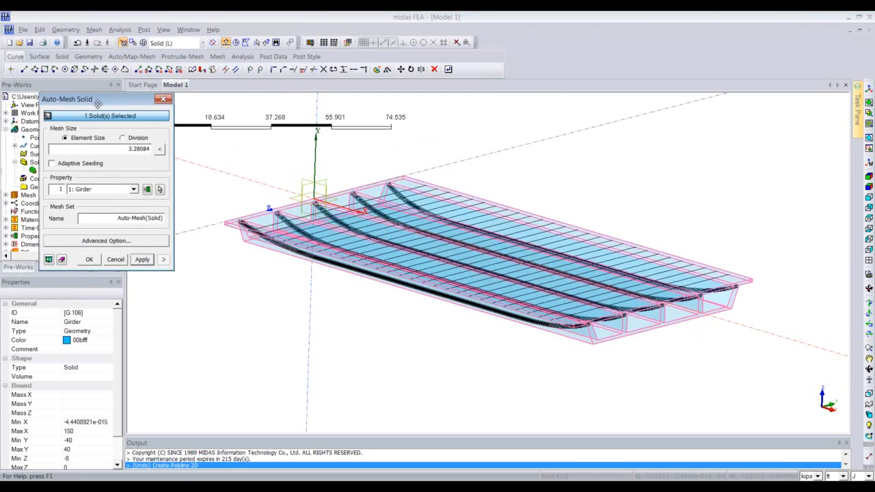
Step: Try an element size of 4 for the girder mesh, and the automatically suggested size
left_click(158, 150)
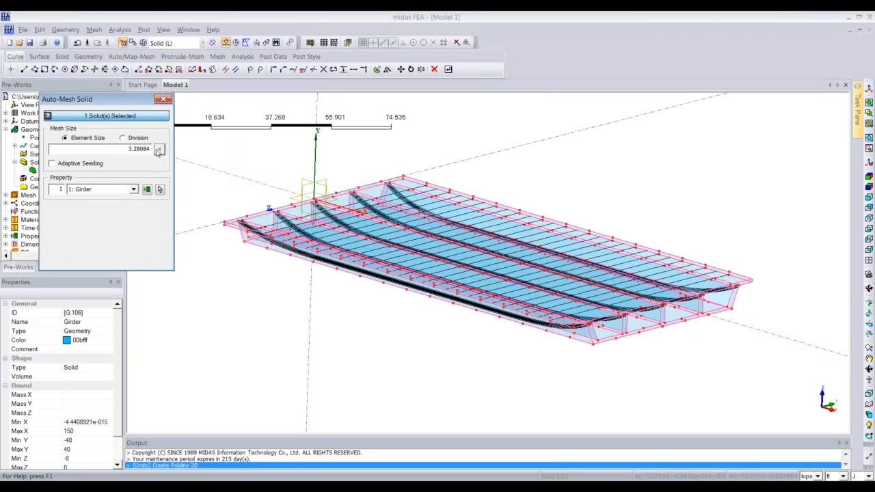
key("BackSpace")
key("BackSpace")
key("BackSpace")
key("BackSpace")
key("BackSpace")
key("BackSpace")
key("BackSpace")
type("4")
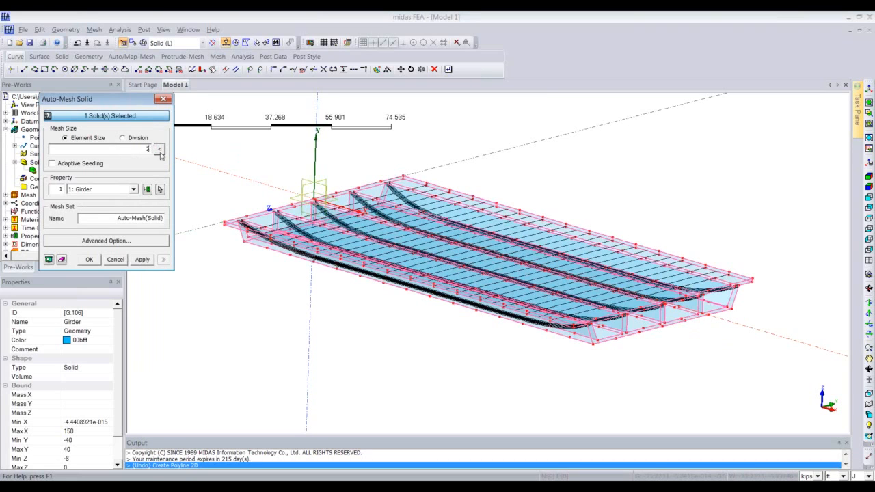
left_click(159, 151)
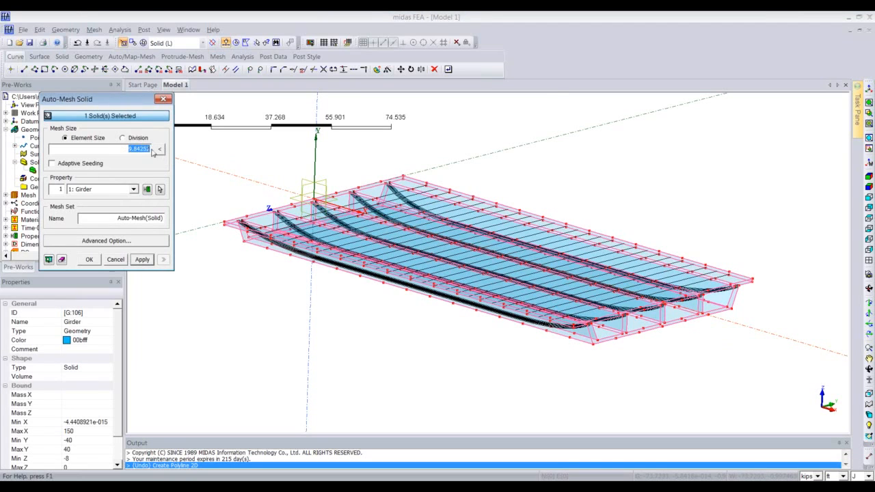
Step: Preview the girder's mesh seeding with element sizes of 2 and 5
type("2")
left_click(48, 259)
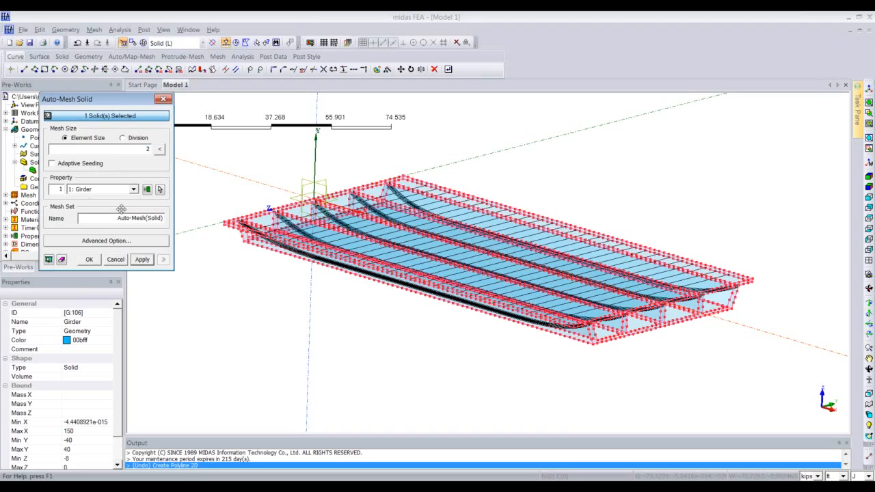
double_click(148, 148)
type("5")
left_click(49, 260)
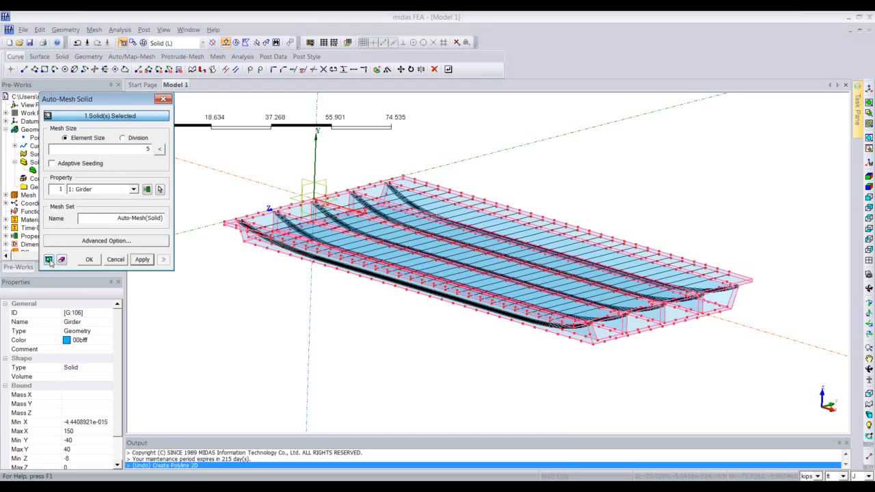
Step: Generate the girder's solid mesh with element size 2 and the mesh set name Girder, and leave the meshing command
double_click(148, 149)
type("2")
left_click(49, 260)
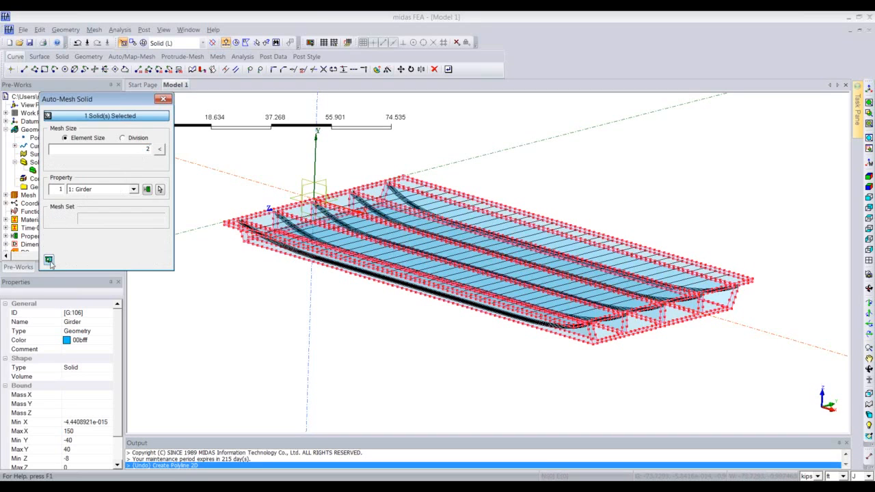
left_click_drag(116, 218, 163, 217)
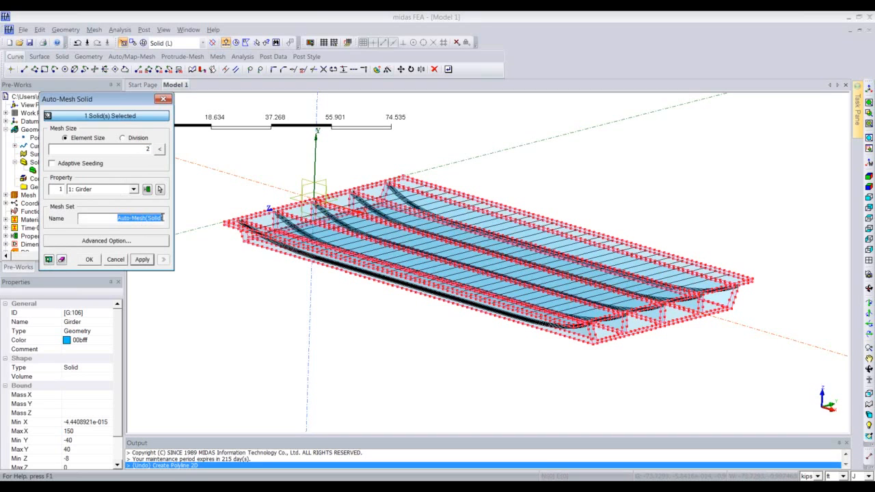
key("BackSpace")
type("Girder")
left_click(144, 260)
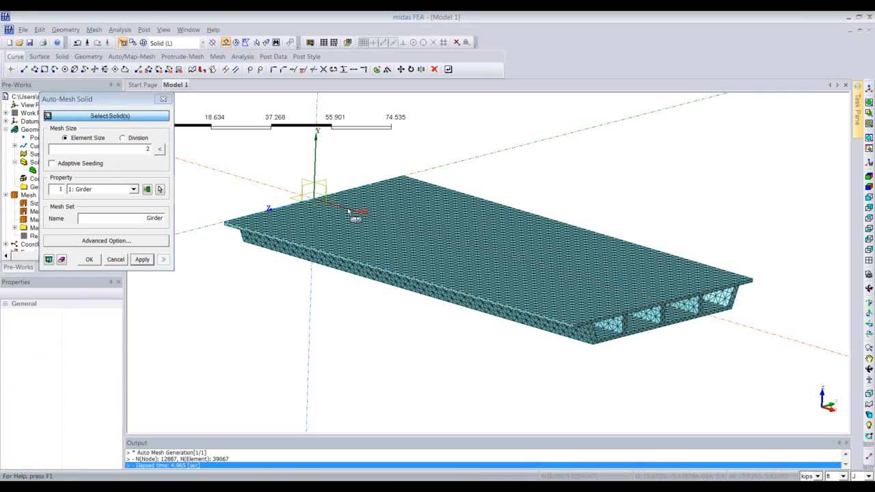
middle_click_drag(348, 211, 259, 155, "ctrl")
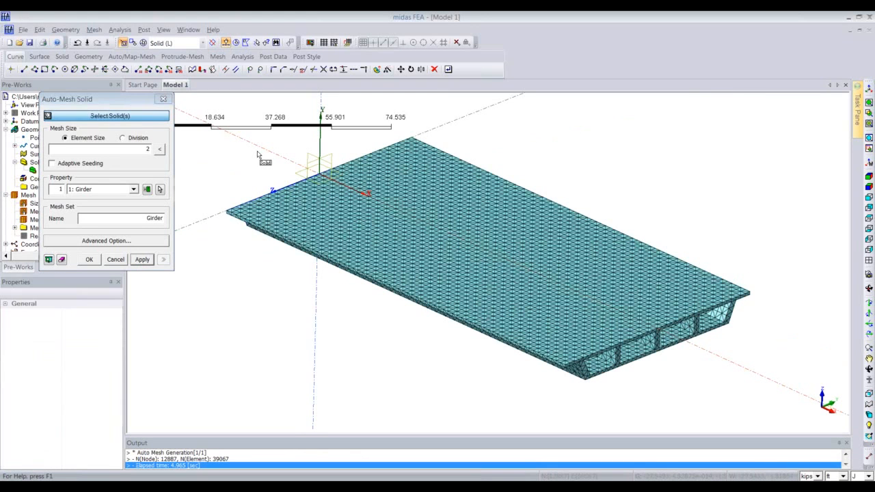
key("Escape")
Step: Hide the Girder mesh set to expose the tendon curves
mouse_move(287, 185)
middle_mouse_down("ctrl")
mouse_move(332, 226)
mouse_move(351, 272)
middle_mouse_up("ctrl")
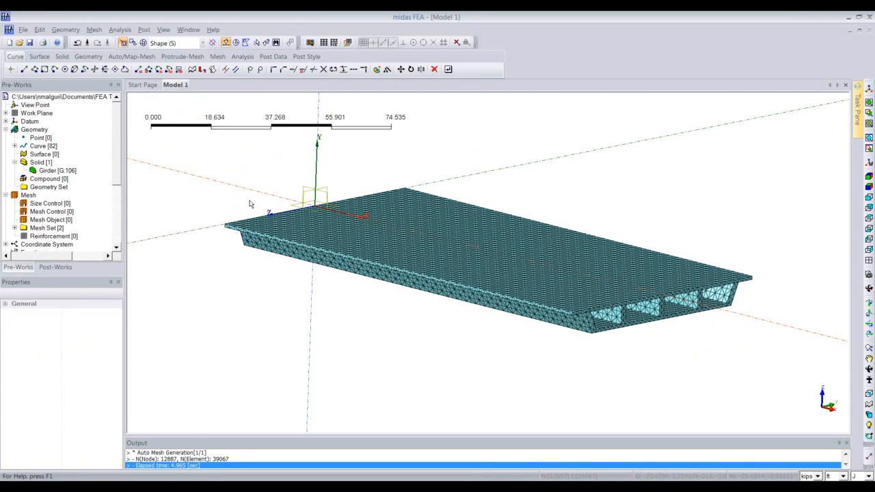
scroll(117, 174, "down", 1)
scroll(117, 176, "down", 2)
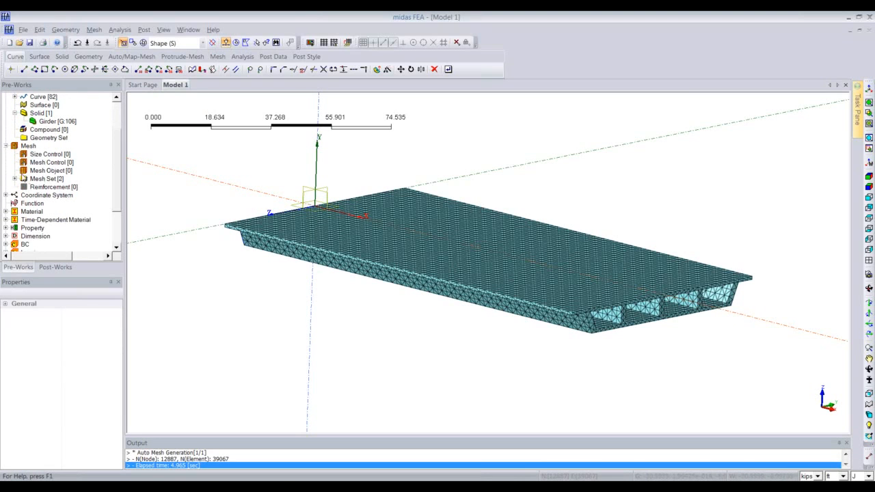
left_click(15, 178)
left_click(55, 196)
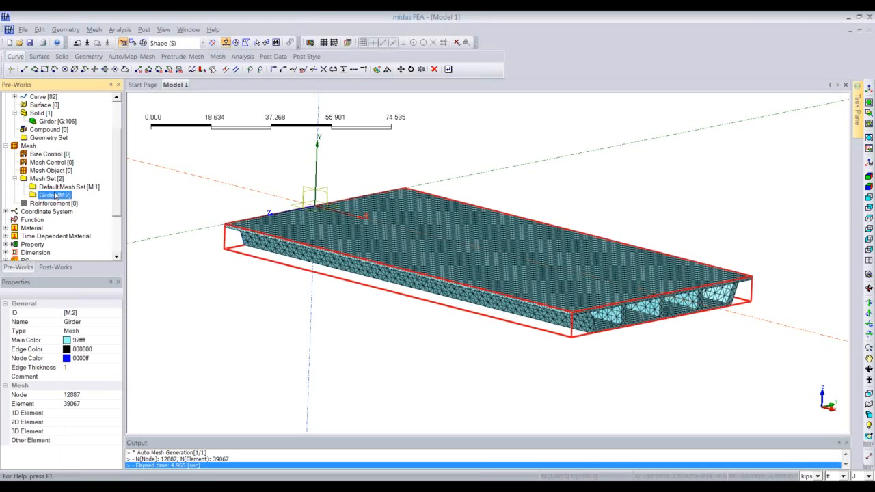
right_click(56, 196)
left_click(93, 211)
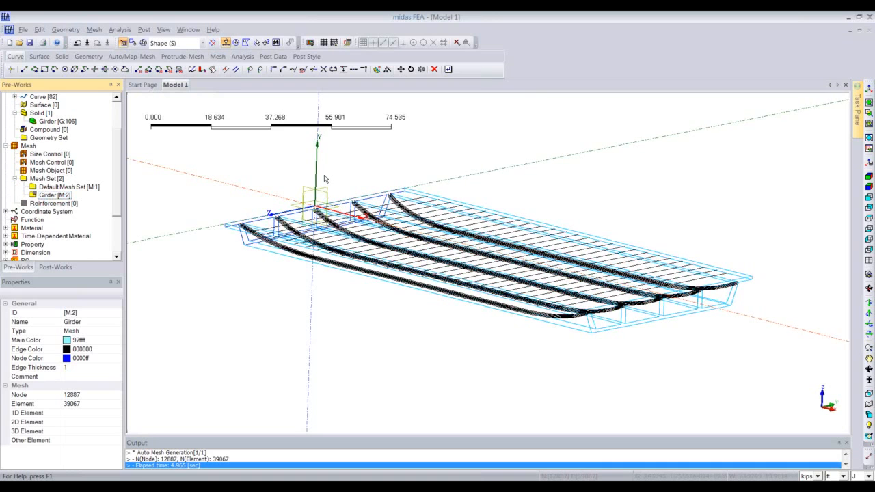
Step: In a cross-section view, start an edge auto-mesh for the tendons, seeded by an interval length of 2
middle_click_drag(325, 180, 477, 160)
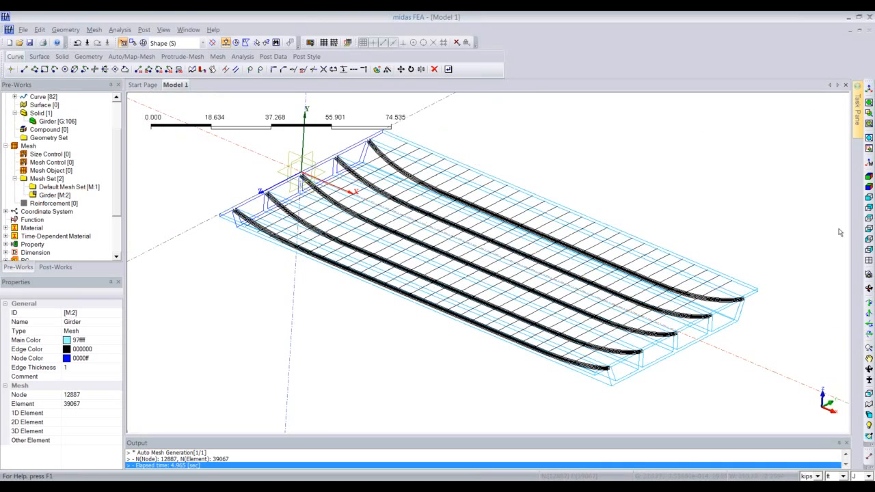
left_click(868, 250)
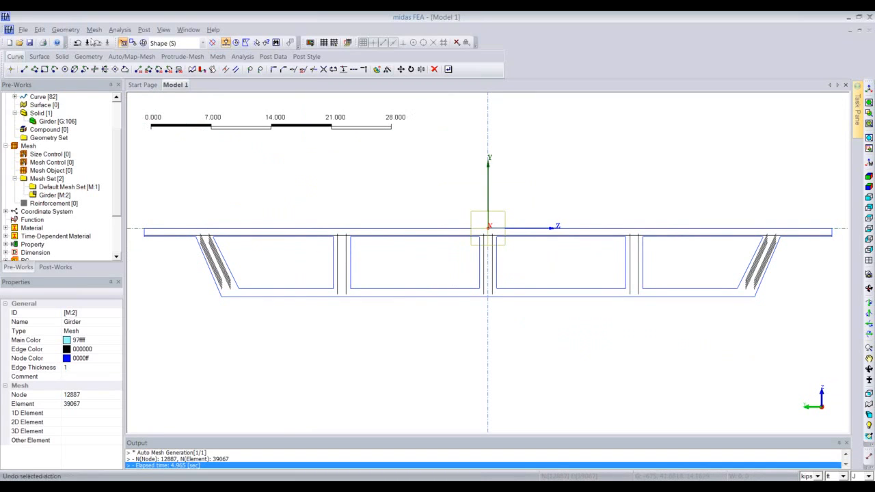
left_click(93, 30)
mouse_move(117, 87)
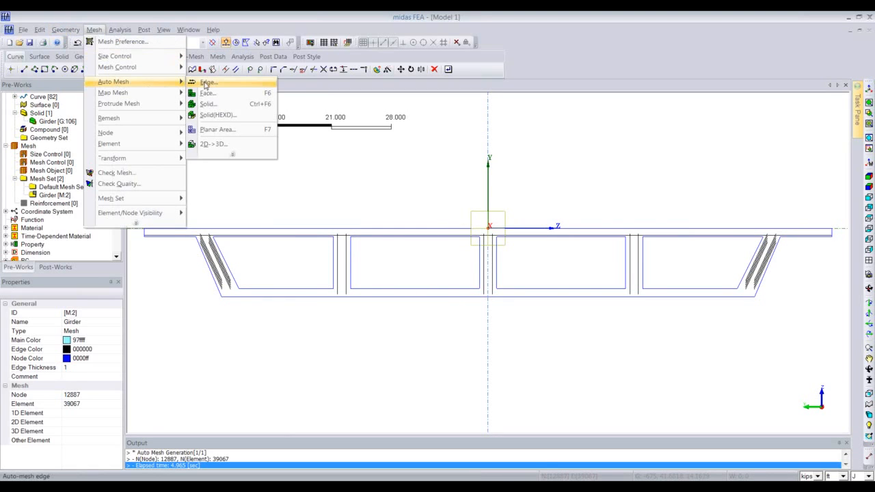
left_click(206, 83)
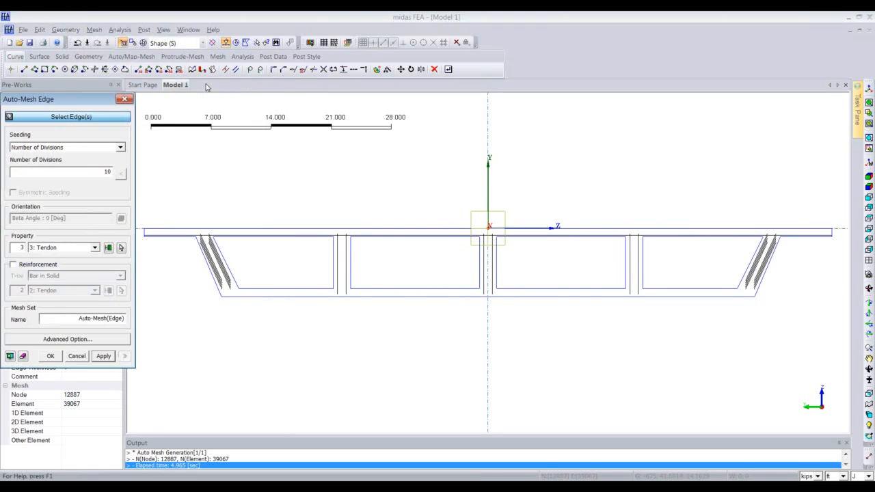
left_click_drag(72, 100, 133, 93)
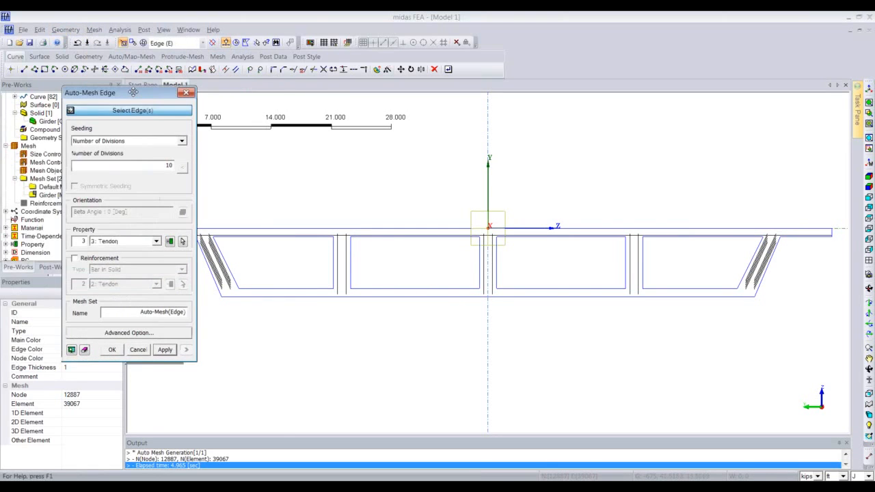
left_click(156, 141)
left_click(157, 149)
double_click(172, 165)
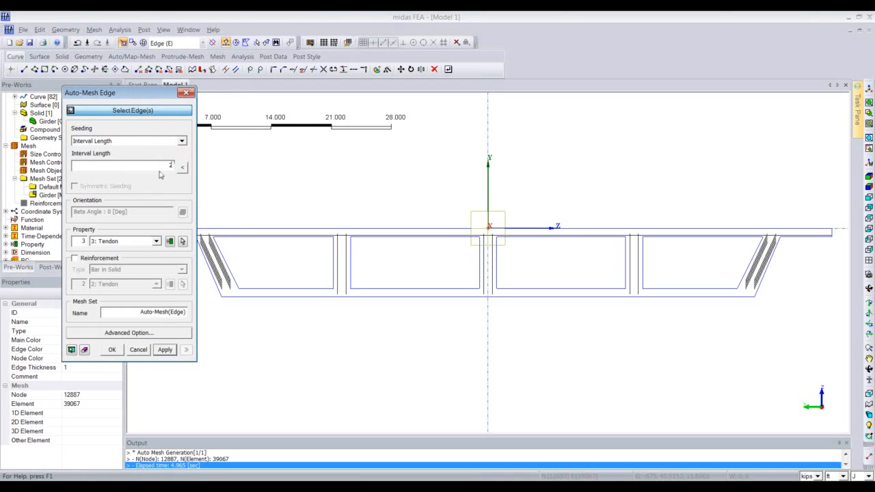
Step: Enable Bar in Solid reinforcement for the edge mesh and name its mesh set Longitudinal Tendon
left_click(102, 258)
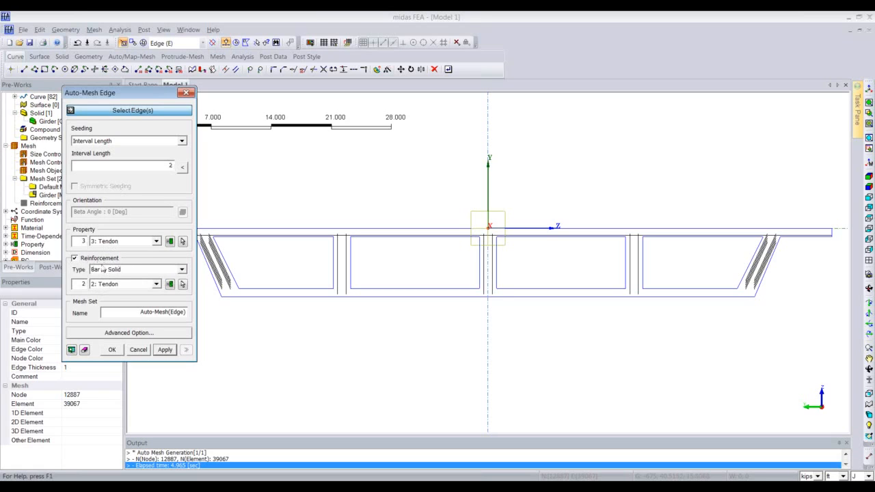
left_click_drag(140, 312, 184, 313)
key("BackSpace")
type("Tendon")
type("Longitudinal")
Step: Select the longitudinal tendon curves in the three vertical inner webs of the box girder
left_click(533, 270)
scroll(532, 270, "up", 2)
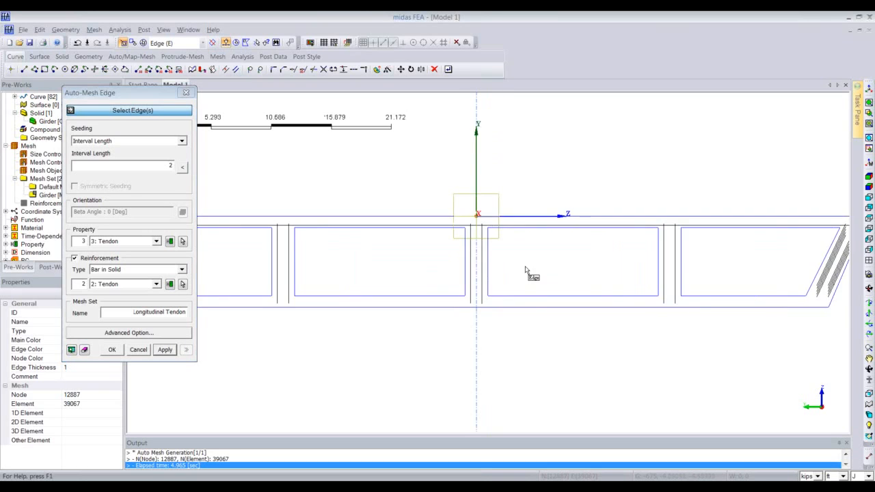
left_click(459, 261)
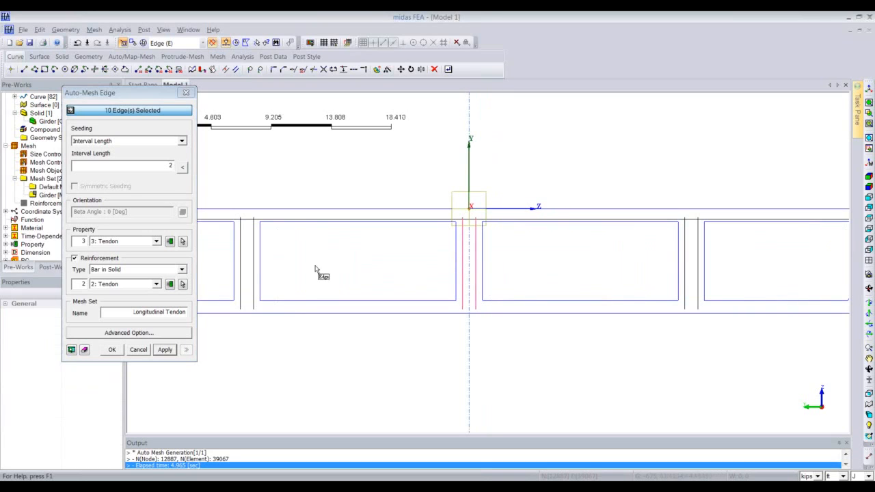
left_click(247, 263)
scroll(571, 268, "down", 2)
middle_click_drag(570, 268, 456, 265)
scroll(535, 258, "up", 2)
scroll(536, 259, "up", 4)
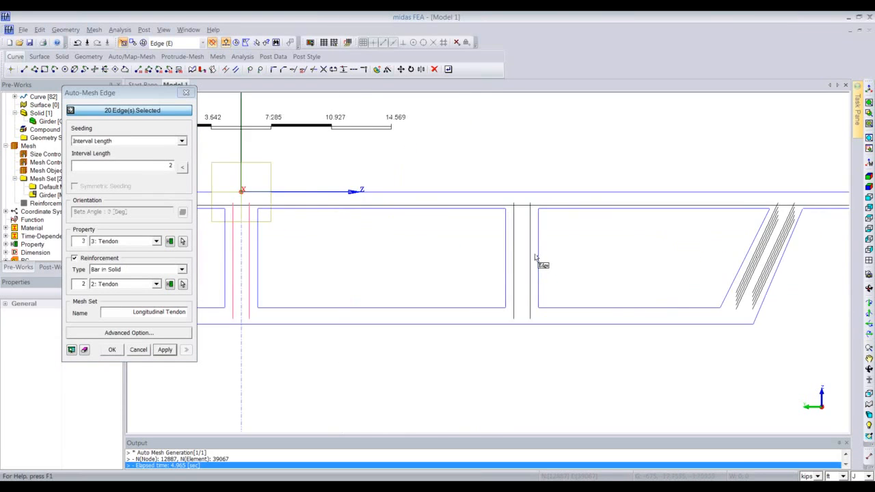
left_click(513, 252)
Step: Add the tendon curves in both sloped outer webs to the selection and generate the longitudinal tendon mesh
middle_click_drag(563, 263, 397, 254)
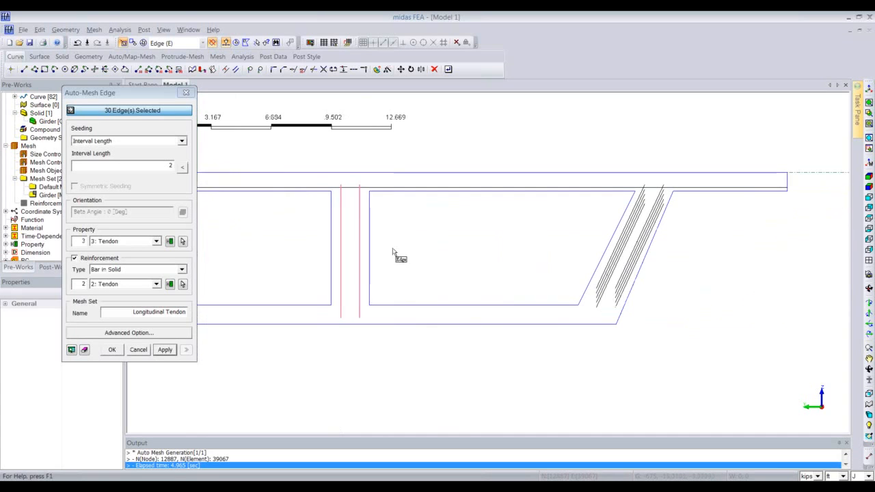
scroll(645, 253, "up", 2)
left_click(613, 249)
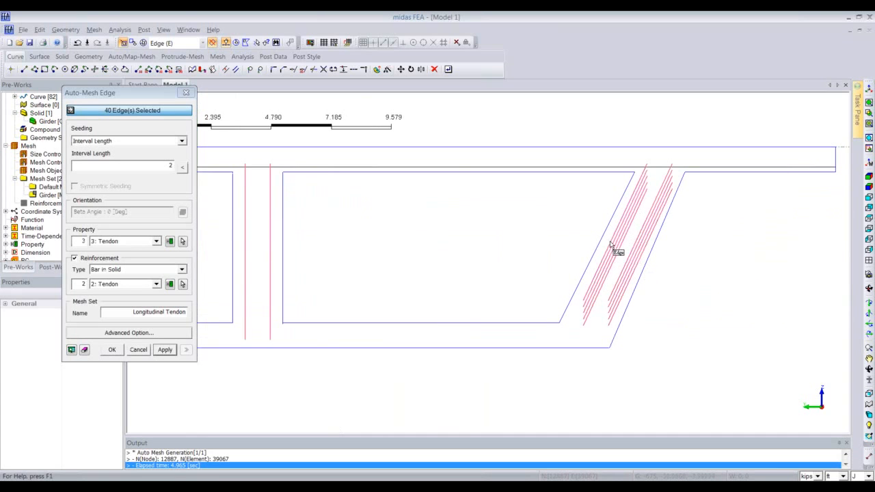
scroll(613, 249, "down", 3)
middle_click_drag(319, 267, 499, 264)
scroll(291, 272, "up", 2)
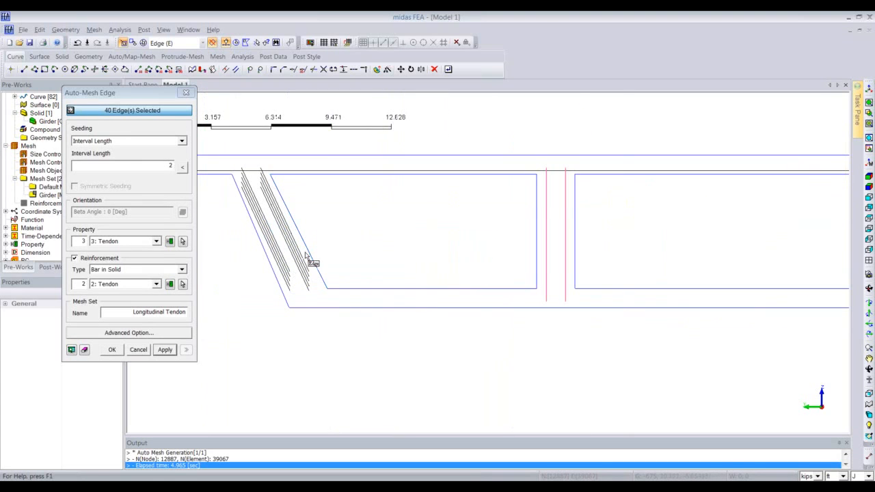
left_click(309, 267)
scroll(309, 267, "down", 4)
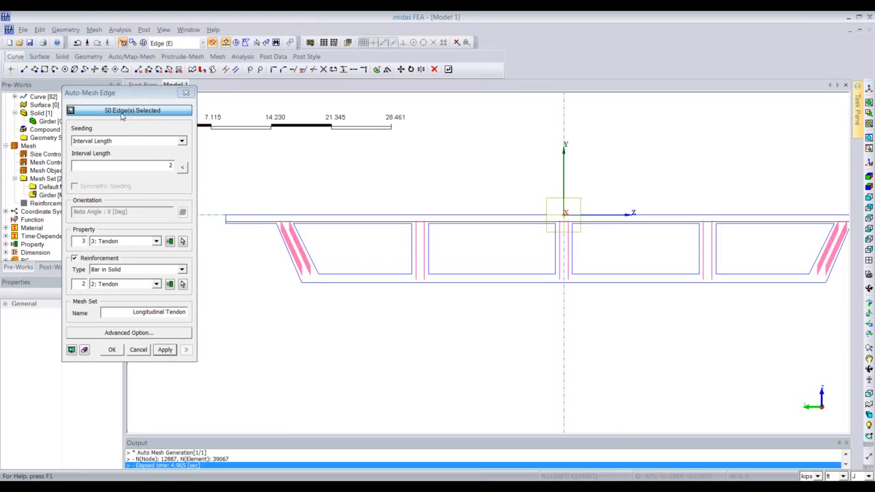
left_click(163, 349)
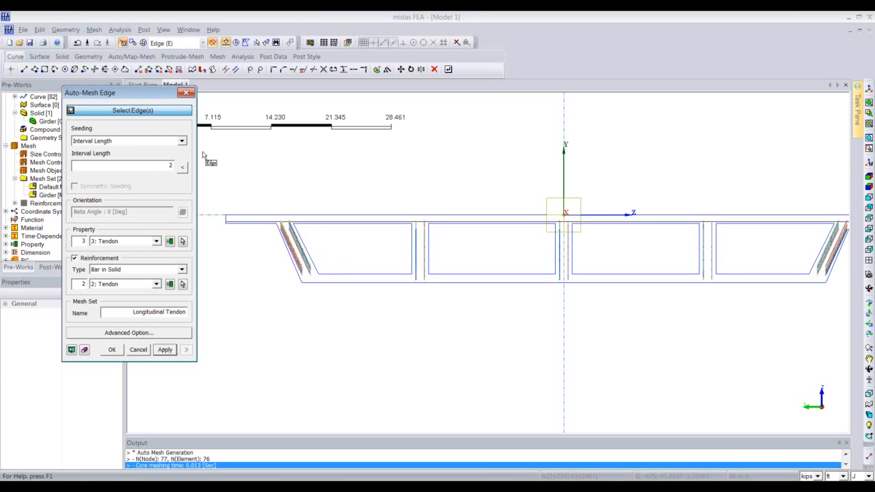
Step: Mesh the transverse tendon curves in the top slab as Bar in Solid reinforcement in a mesh set named Transverse Tendons
left_click_drag(131, 312, 192, 312)
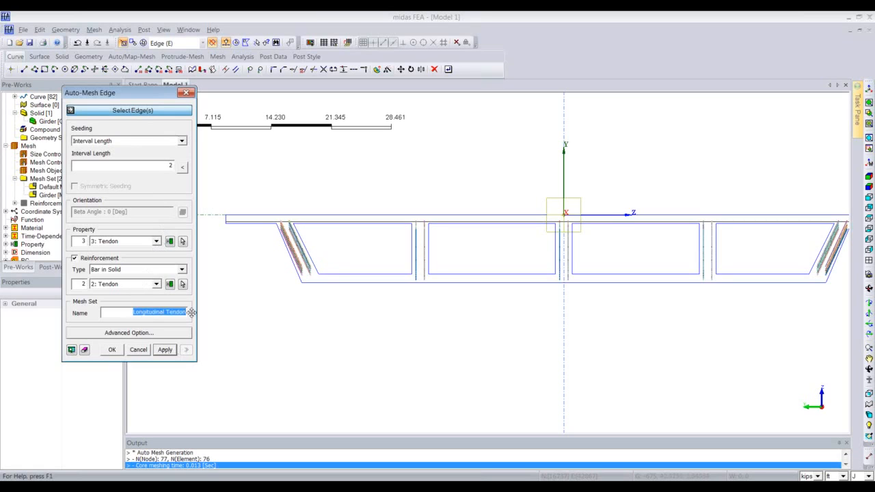
type("Transverse Te")
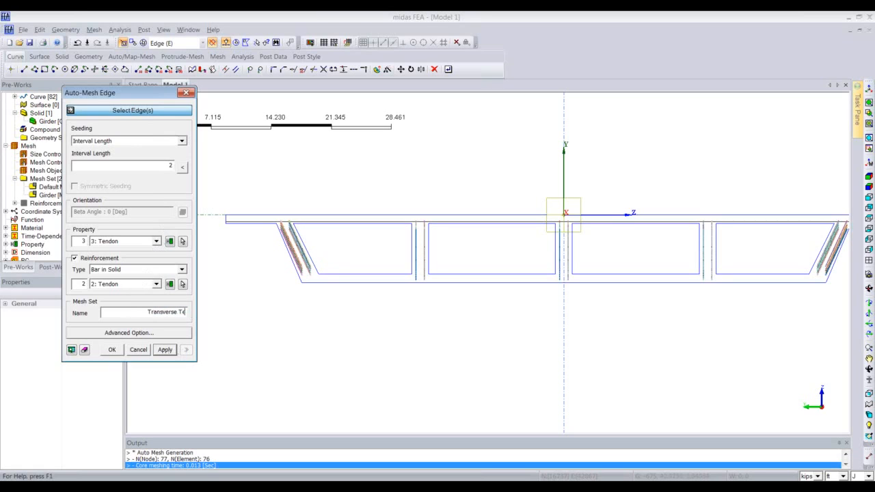
type("ndons")
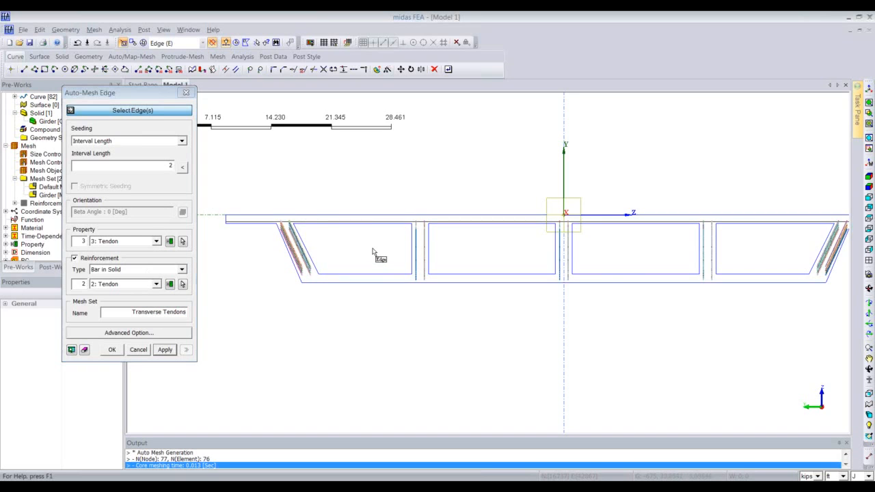
scroll(372, 252, "up", 3)
scroll(383, 212, "up", 5)
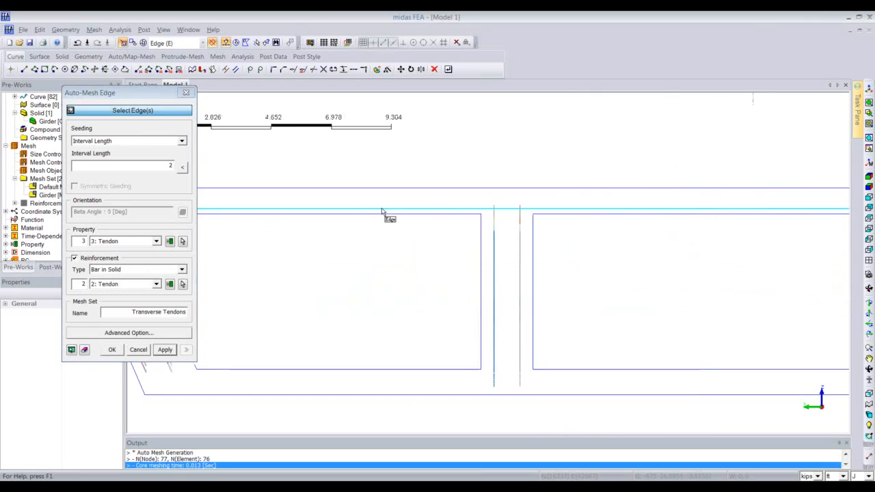
left_click(377, 209)
left_click(869, 89)
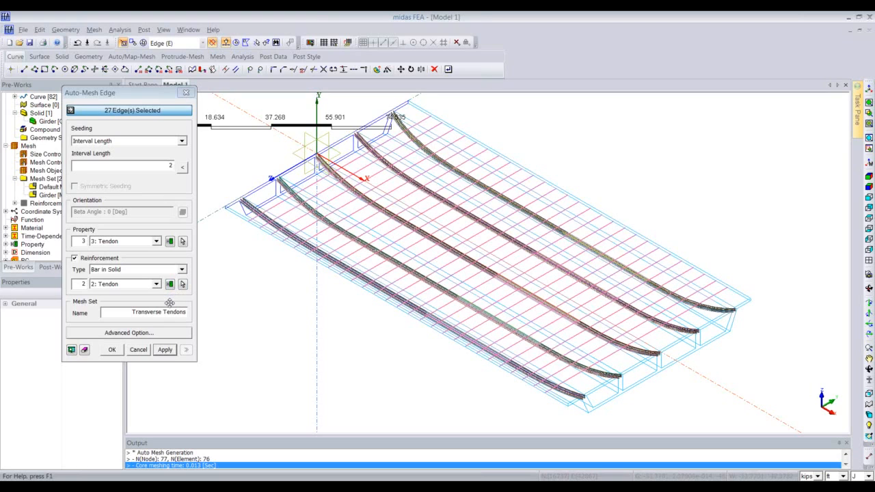
left_click(164, 349)
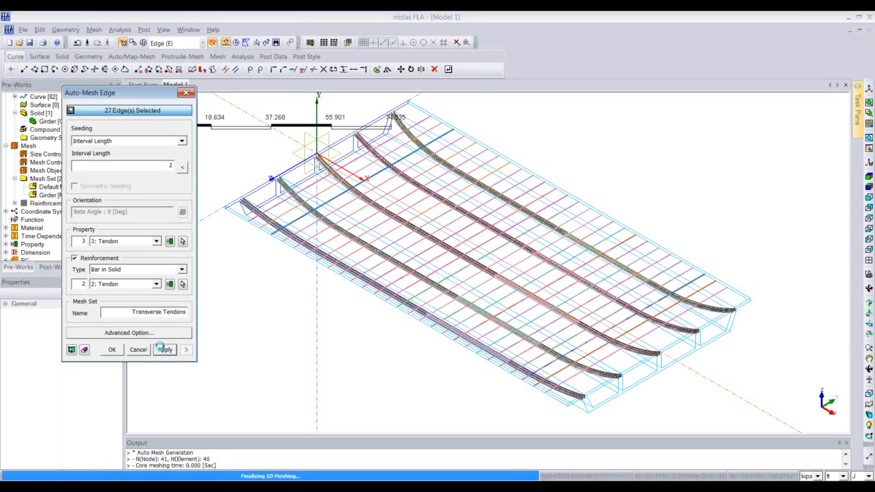
left_click(186, 93)
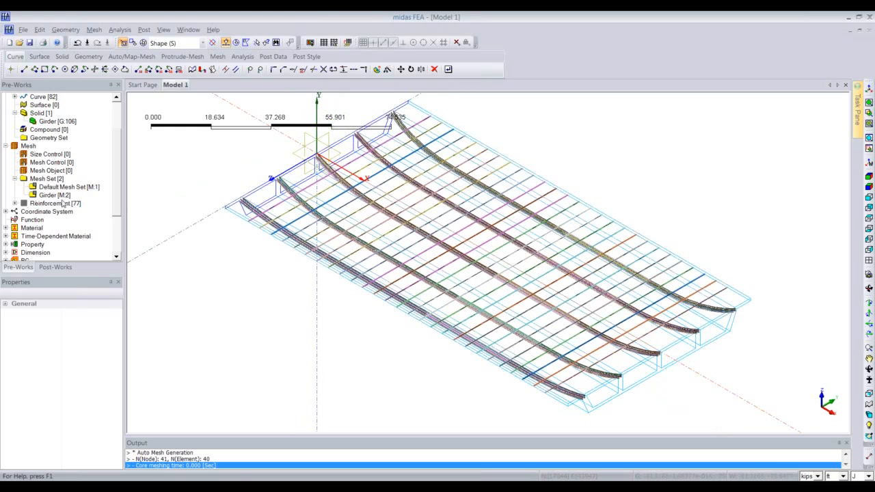
Step: Review the generated reinforcement mesh sets and show the Girder mesh set in the model
left_click(15, 204)
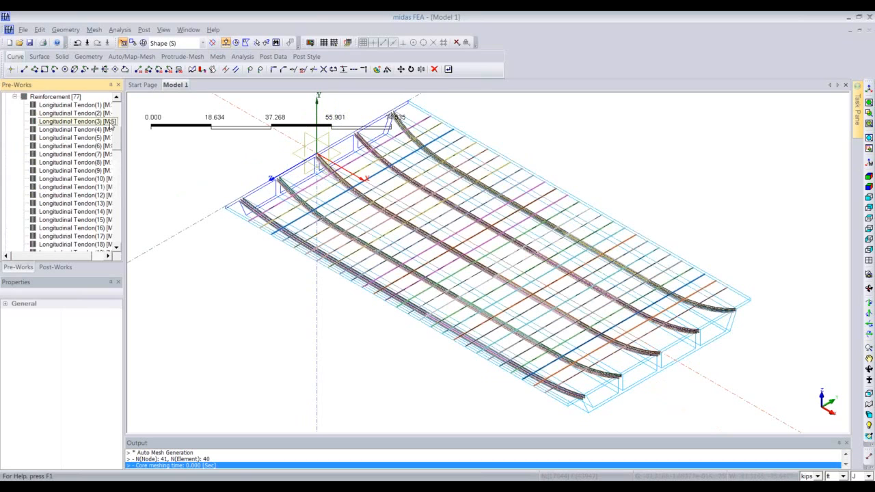
left_click(14, 96)
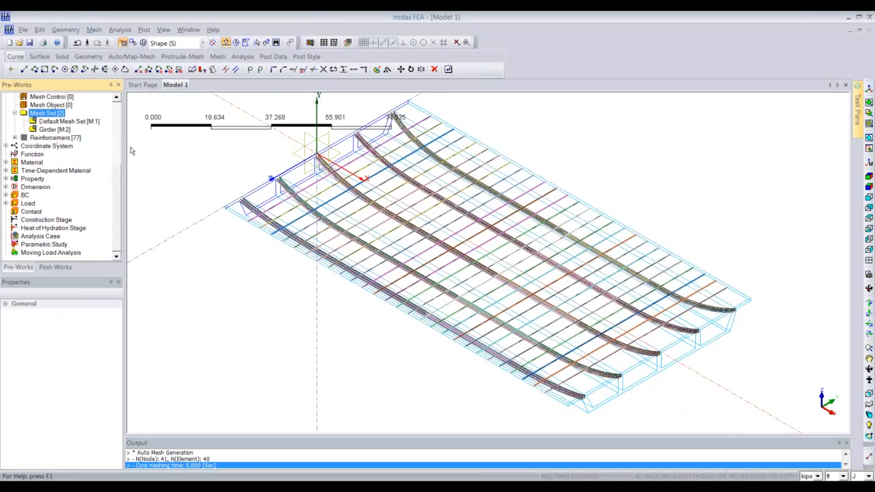
right_click(55, 130)
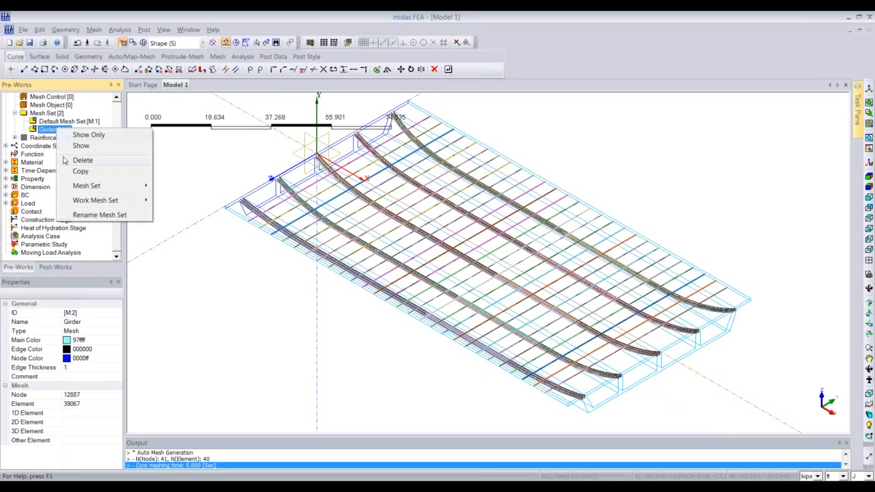
left_click(71, 143)
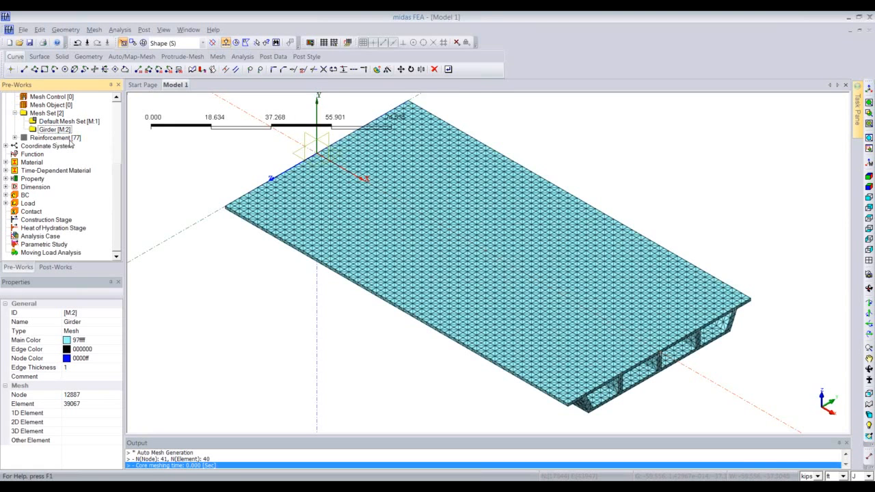
Step: In BC set Supports, constrain T1, T2 and T3 at the bottom node under the positive-Z outer web at the origin end
middle_click_drag(494, 216, 525, 283)
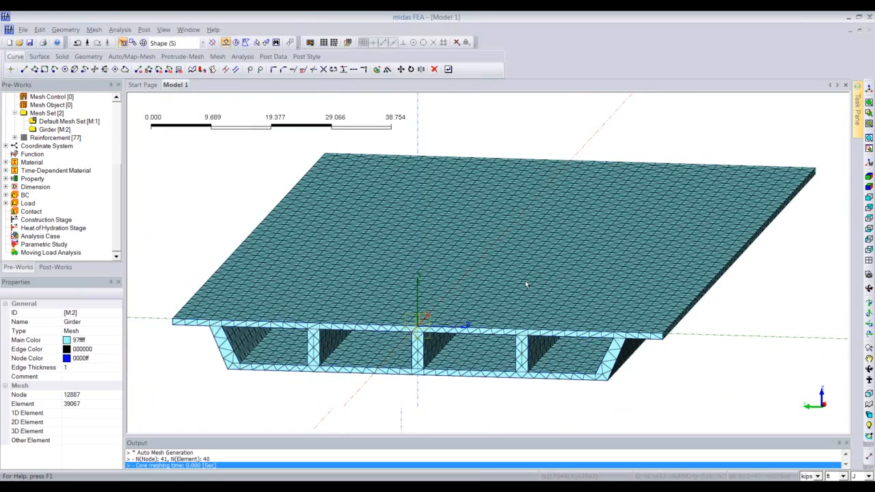
scroll(525, 285, "down", 2)
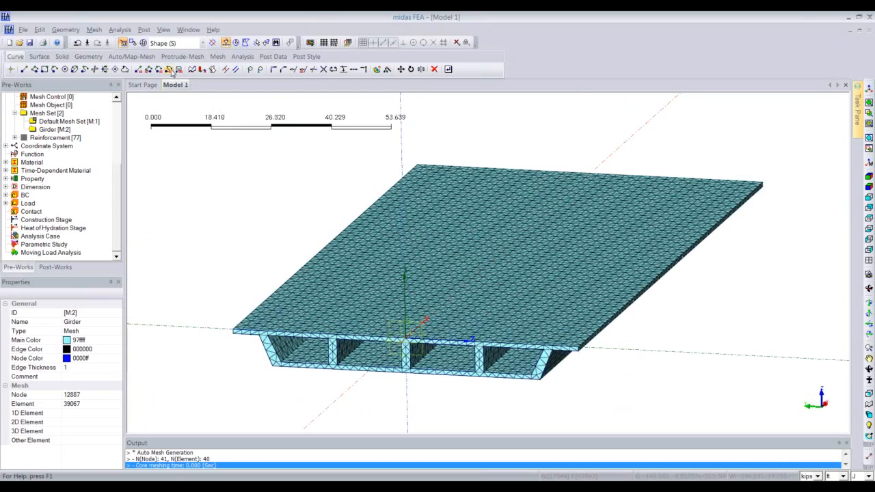
left_click(120, 30)
mouse_move(149, 94)
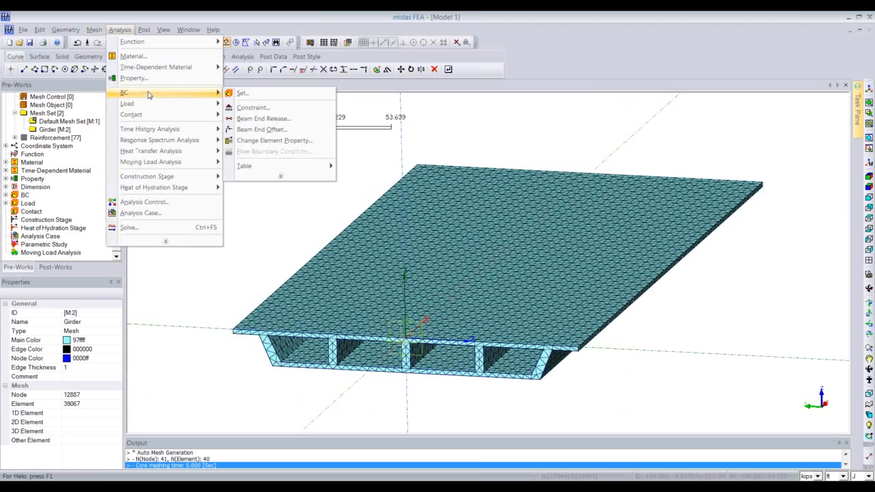
left_click(252, 108)
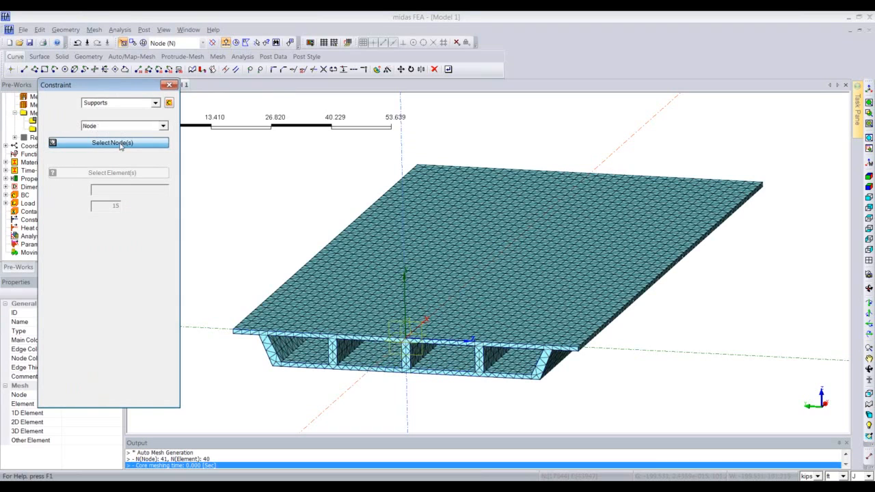
left_click(533, 383)
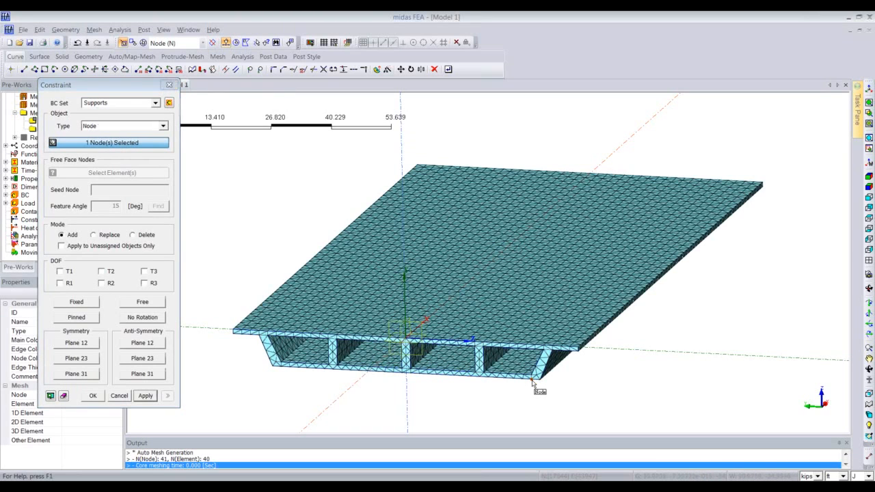
left_click(68, 272)
left_click(106, 272)
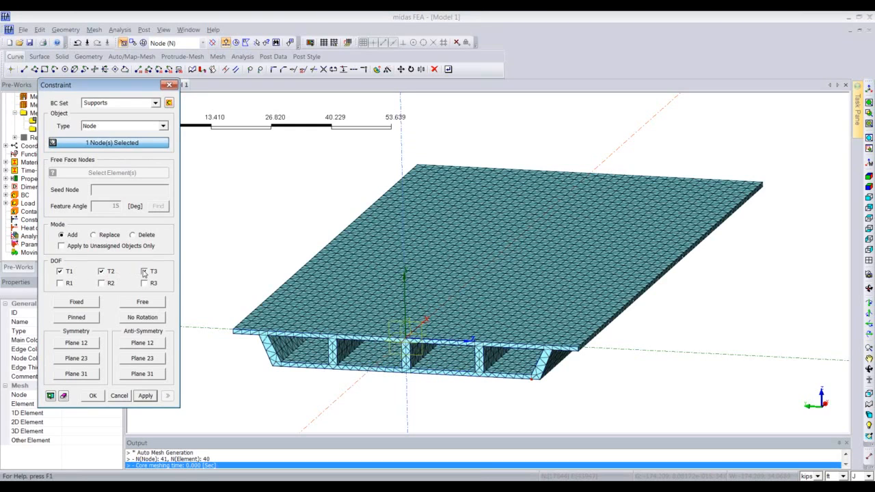
left_click(144, 272)
left_click(145, 396)
Step: Constrain T1 and T3 at the bottom nodes under the other four webs at the same girder end
left_click(480, 376)
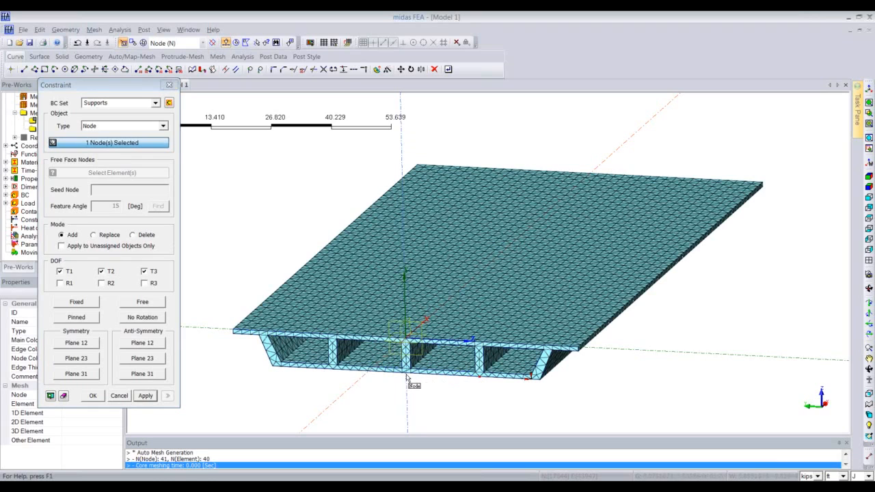
left_click(402, 373)
left_click(334, 369)
left_click(283, 371)
left_click(101, 272)
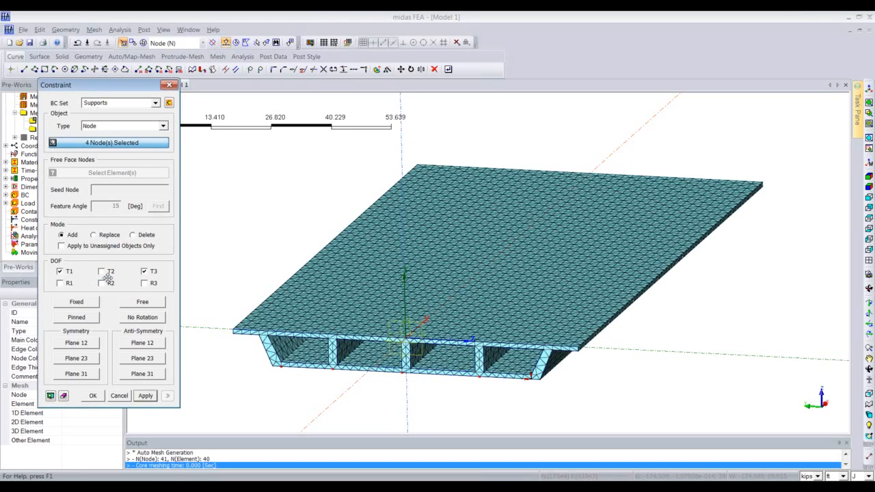
left_click(146, 396)
Step: Constrain only T3 at the five bottom nodes under the webs at the opposite girder end
scroll(502, 423, "up", 5)
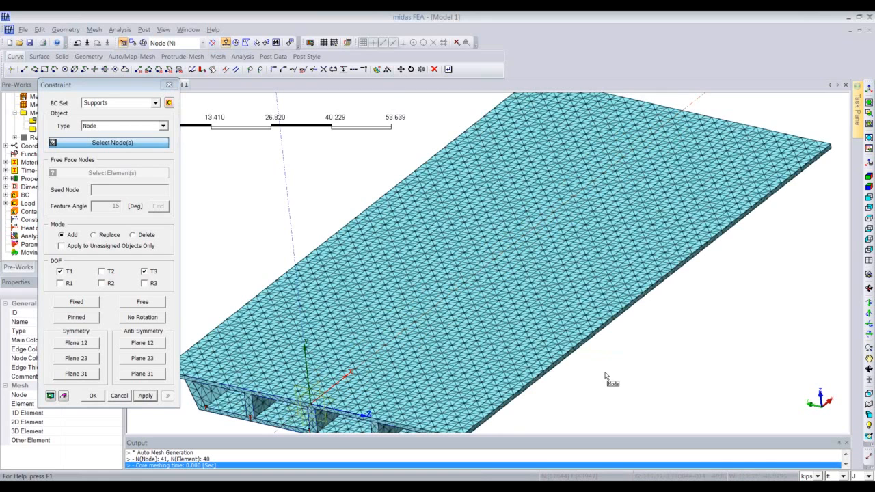
middle_click_drag(605, 375, 578, 395)
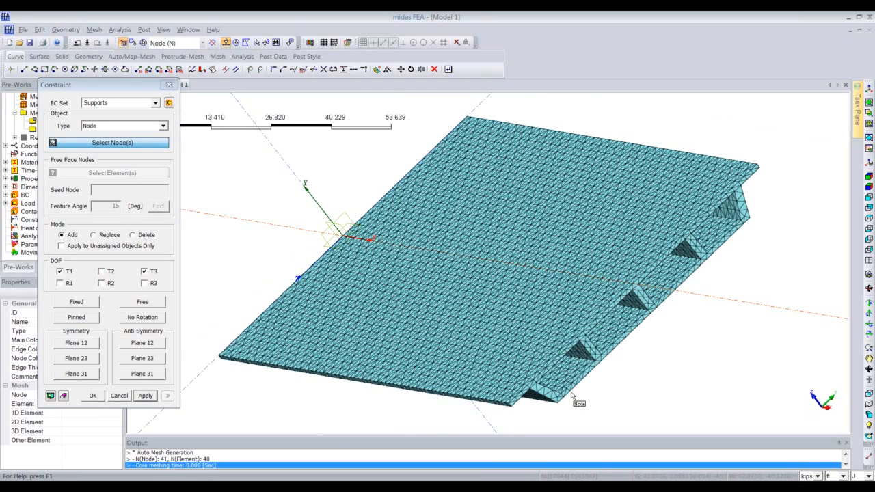
left_click(568, 404)
left_click(599, 361)
middle_click_drag(624, 370, 510, 397, "ctrl")
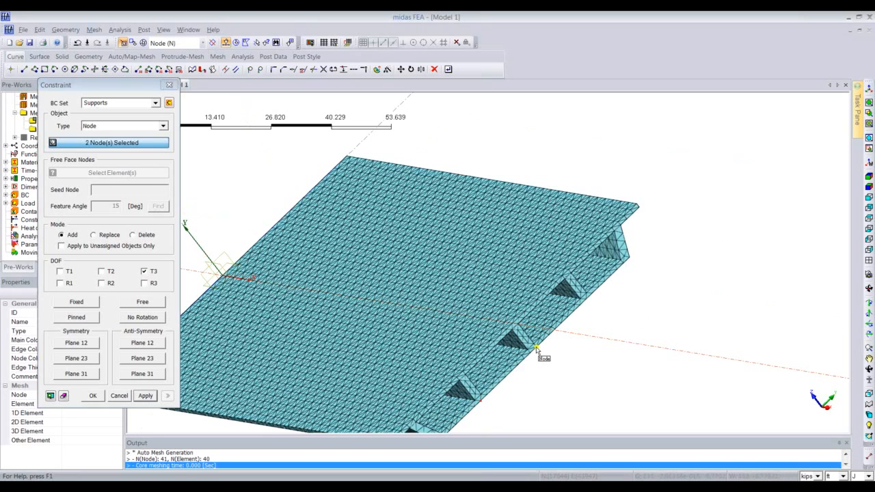
left_click(536, 349)
left_click(91, 397)
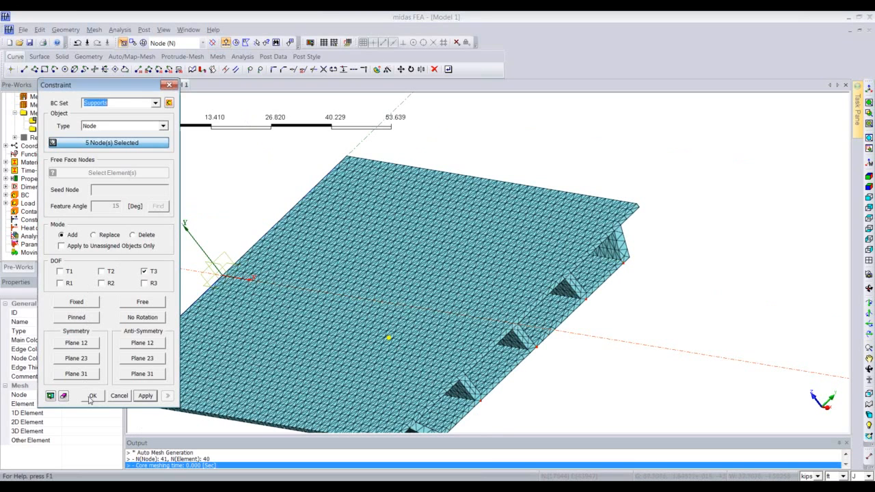
left_click(92, 396)
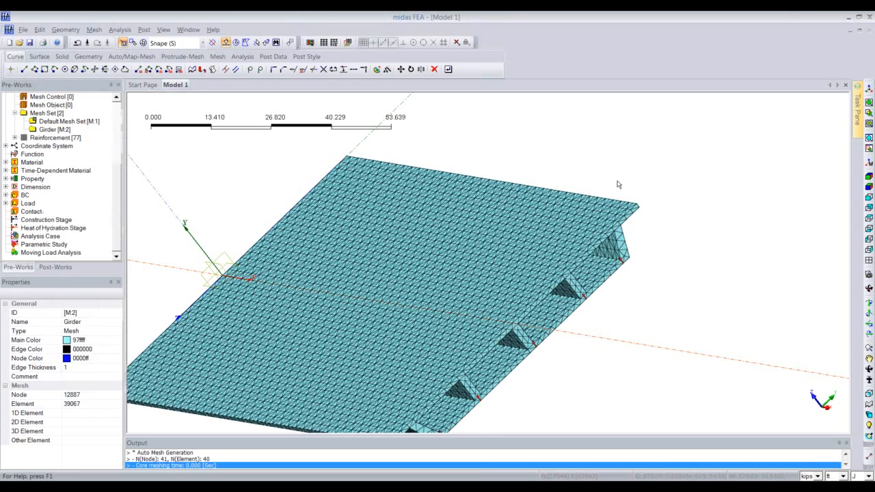
Step: Add a body force in load set self weight with a gravitational force factor of -1 in Z
left_click(869, 89)
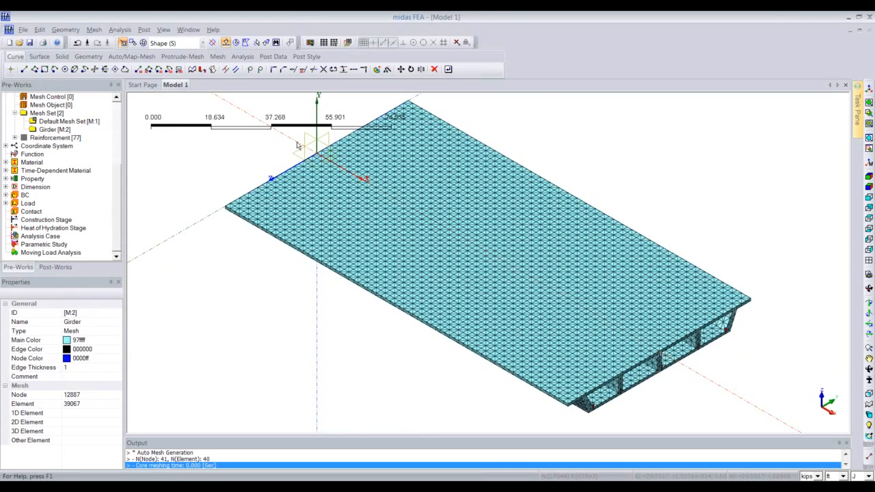
left_click(120, 30)
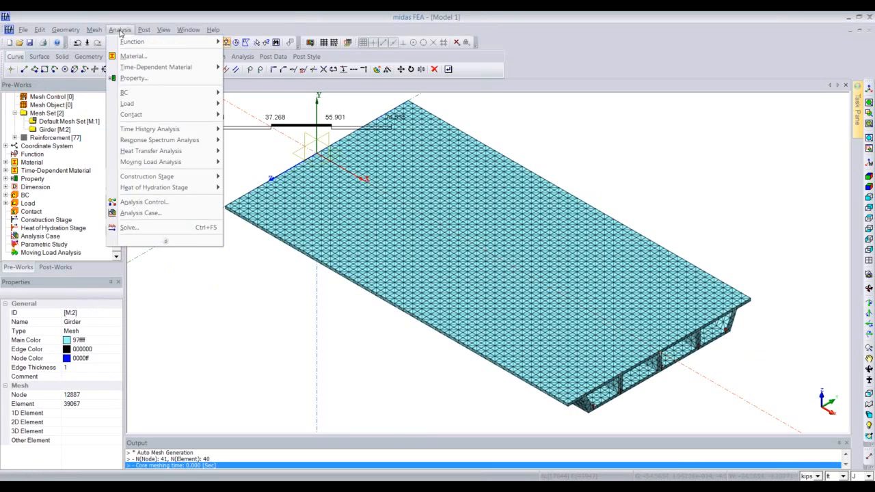
left_click(120, 32)
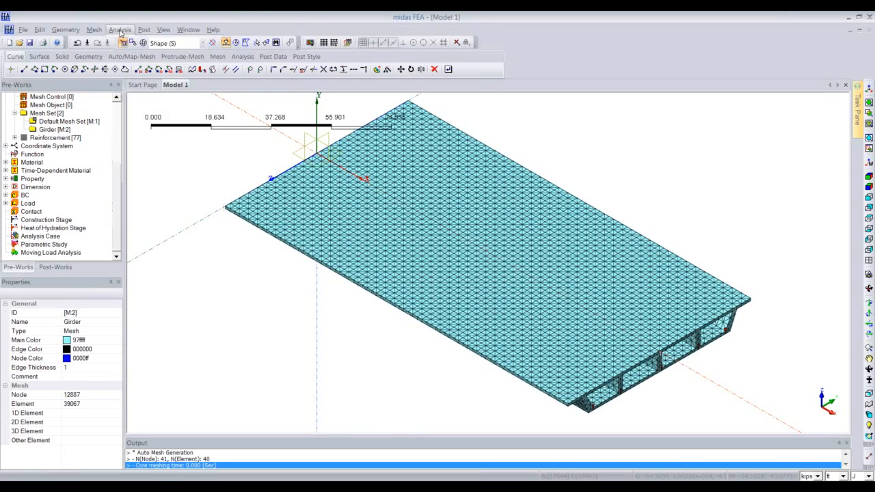
left_click(119, 31)
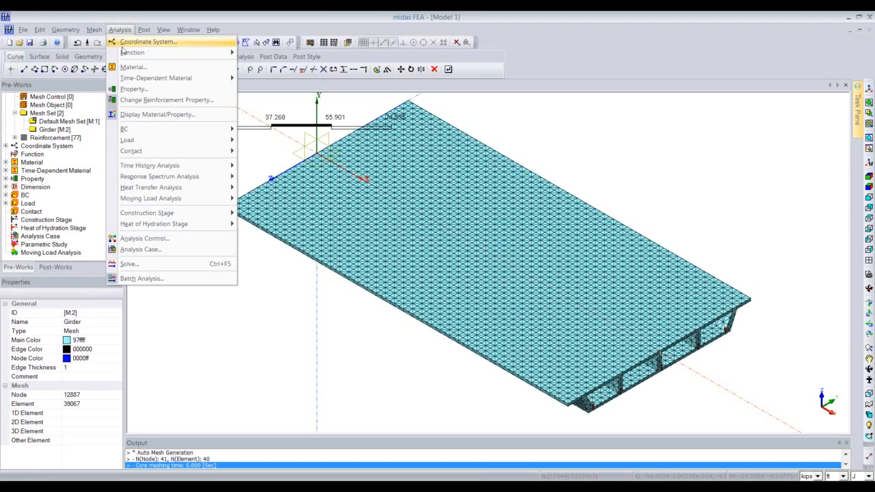
mouse_move(133, 143)
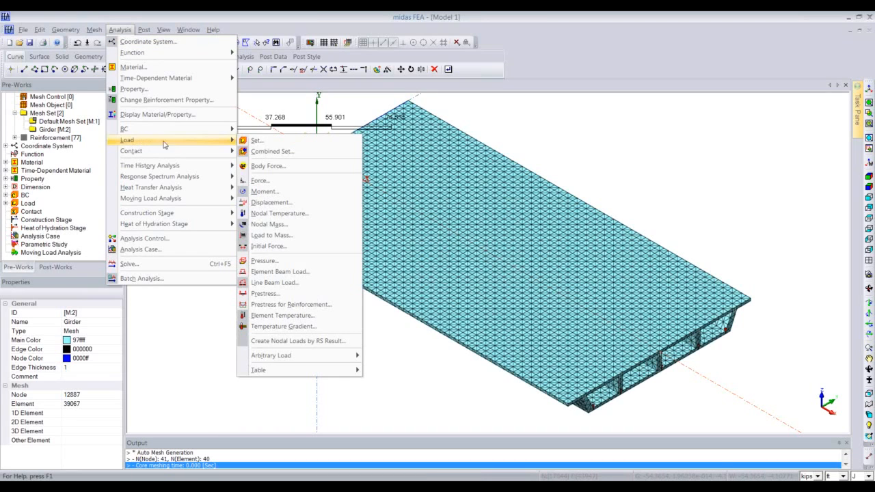
left_click(279, 169)
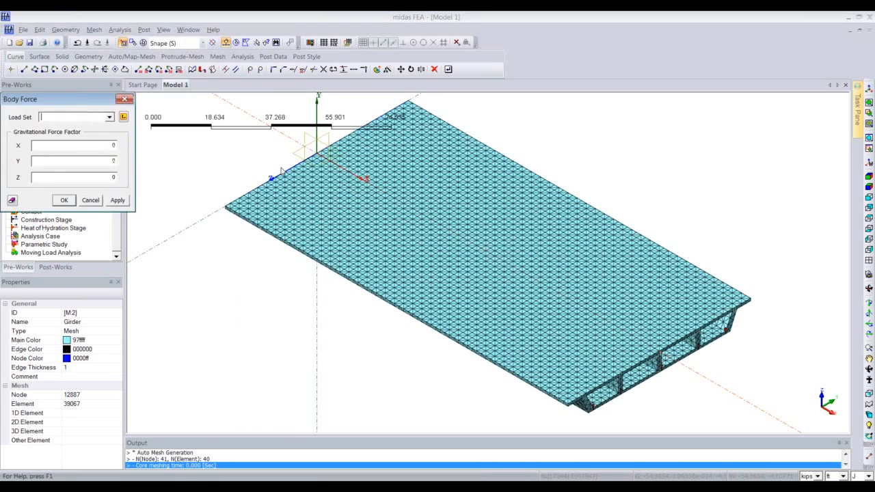
left_click_drag(91, 99, 118, 95)
type("self weight")
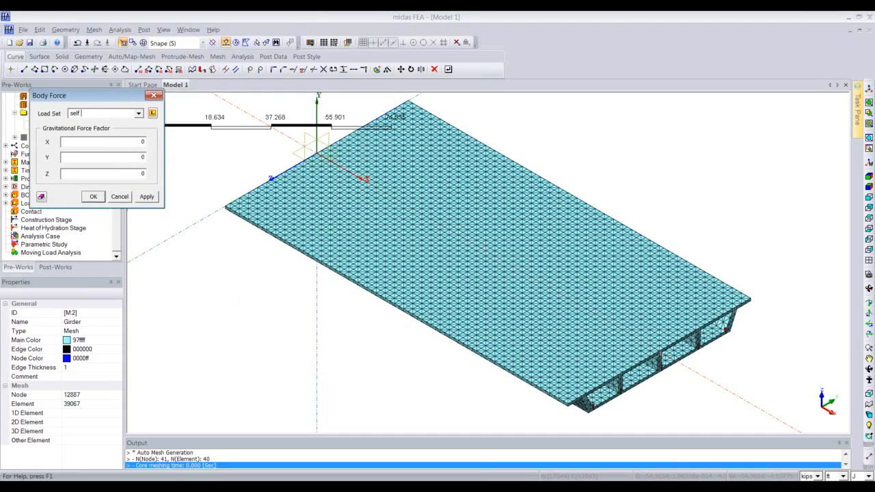
double_click(140, 173)
type("-1")
left_click(99, 198)
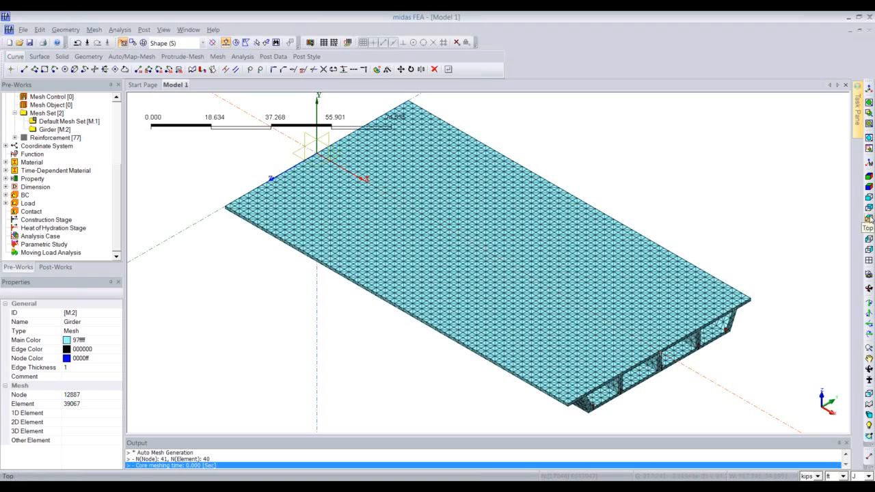
Step: Start a face pressure load in a load set named Pressure, with 3D Element Face as the object type
left_click(869, 238)
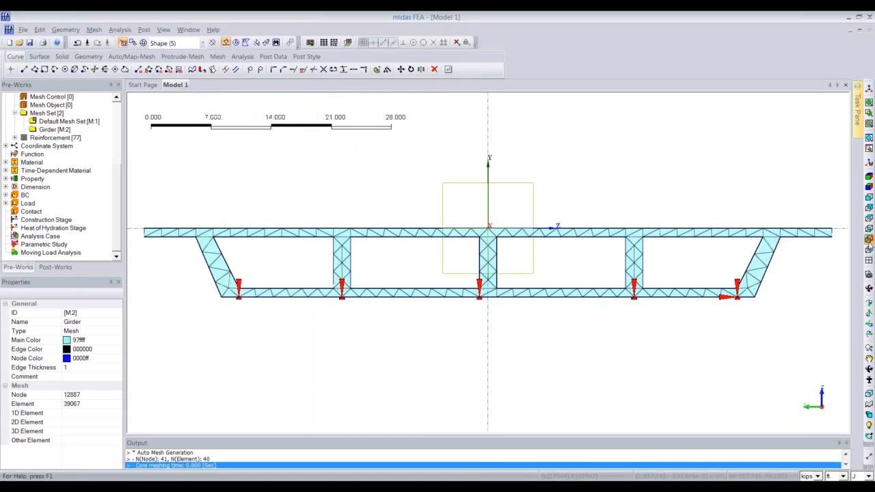
scroll(351, 190, "down", 1)
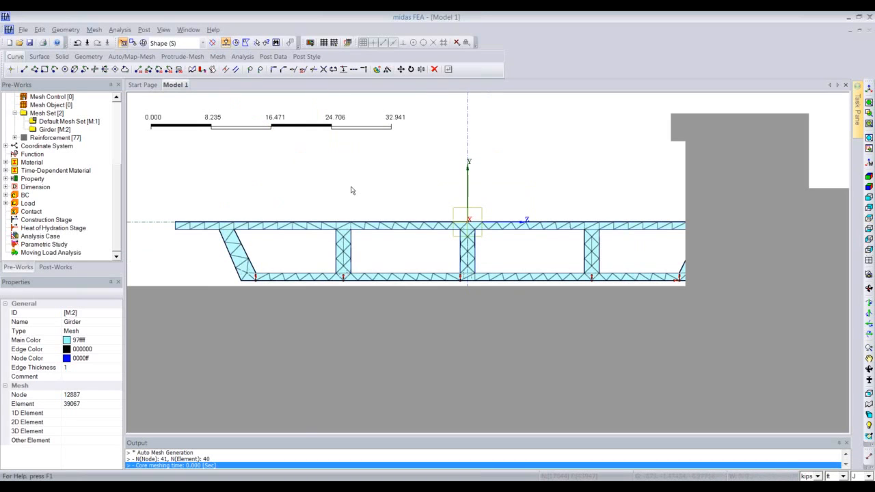
scroll(352, 190, "down", 1)
middle_click_drag(379, 190, 325, 235)
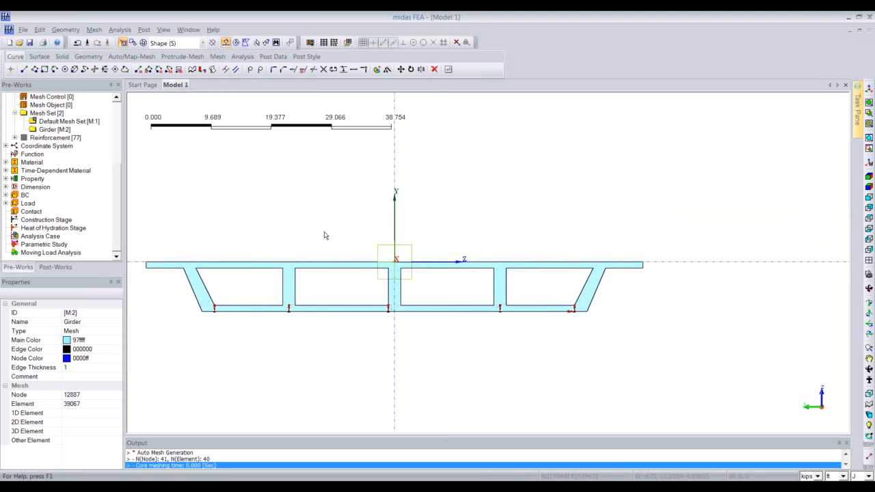
left_click(118, 30)
mouse_move(143, 108)
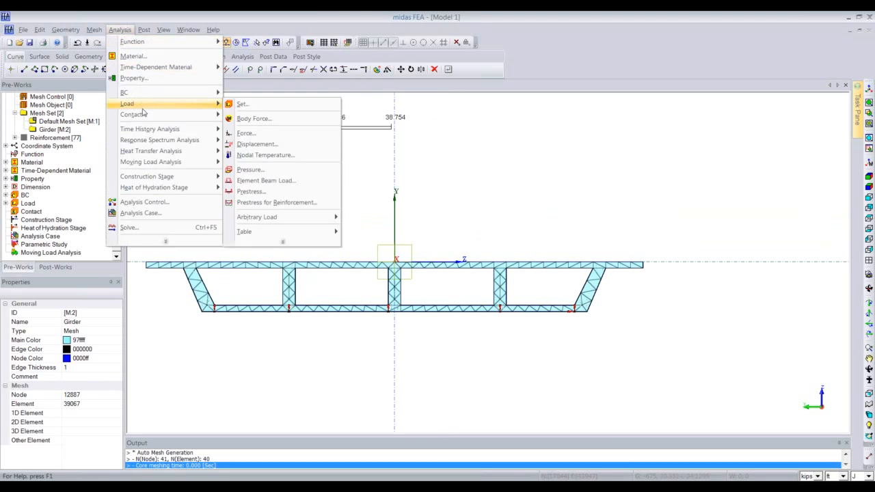
left_click(258, 170)
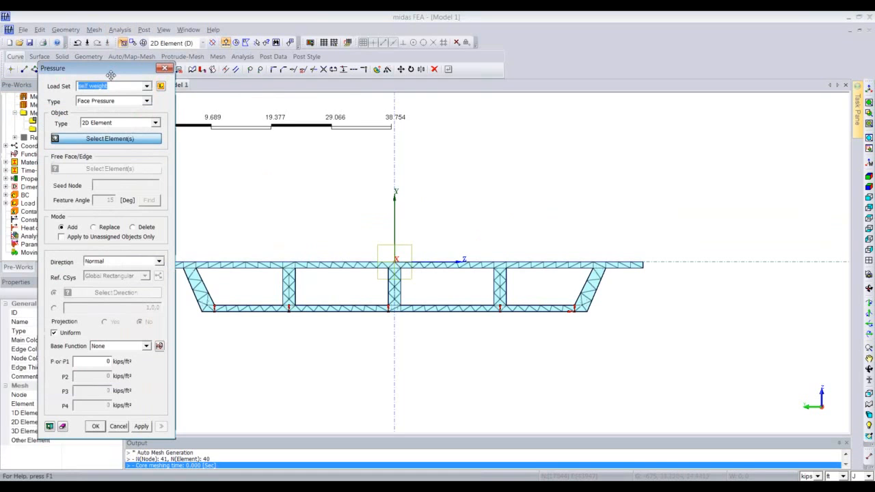
type("Pressure")
left_click(114, 123)
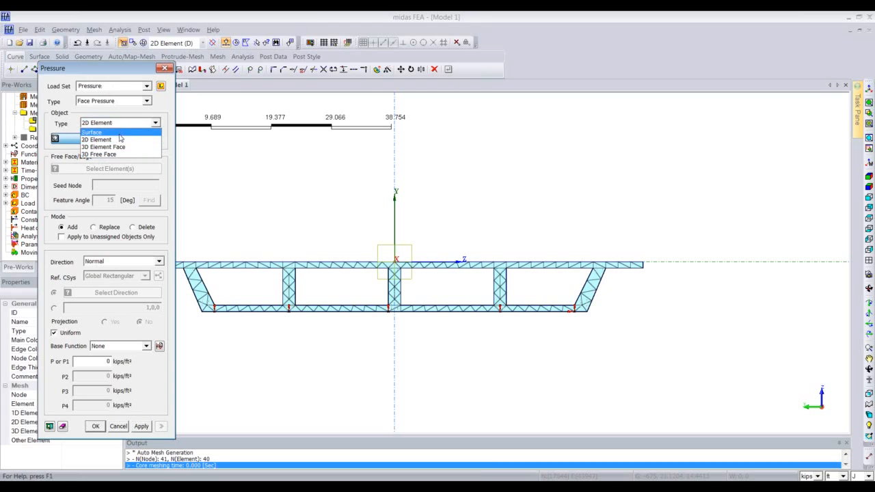
left_click(108, 147)
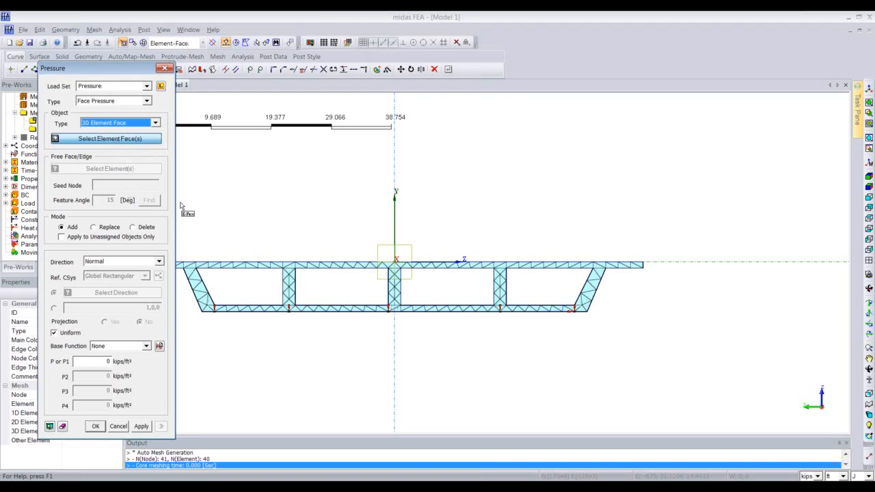
Step: Apply a uniform normal pressure of .01 kips/ft² to the 3D element faces across the girder deck's top surface
scroll(252, 208, "down", 1)
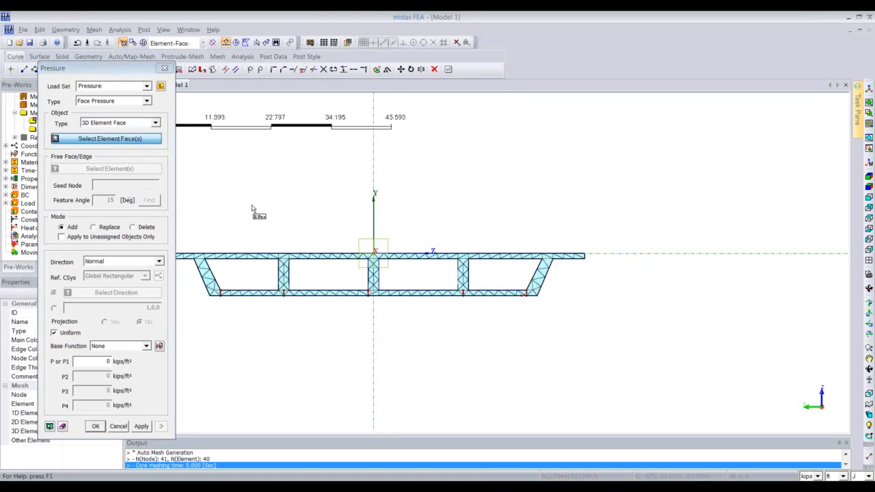
middle_click_drag(281, 208, 335, 209)
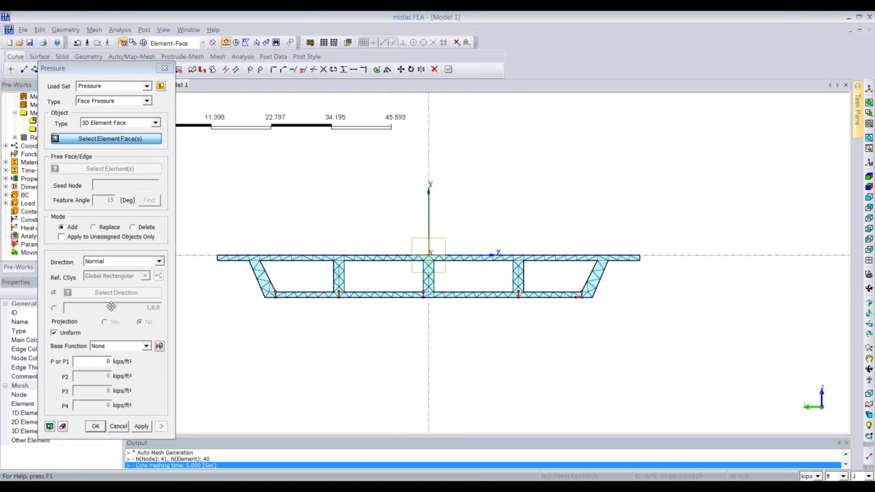
left_click(110, 361)
type(".01")
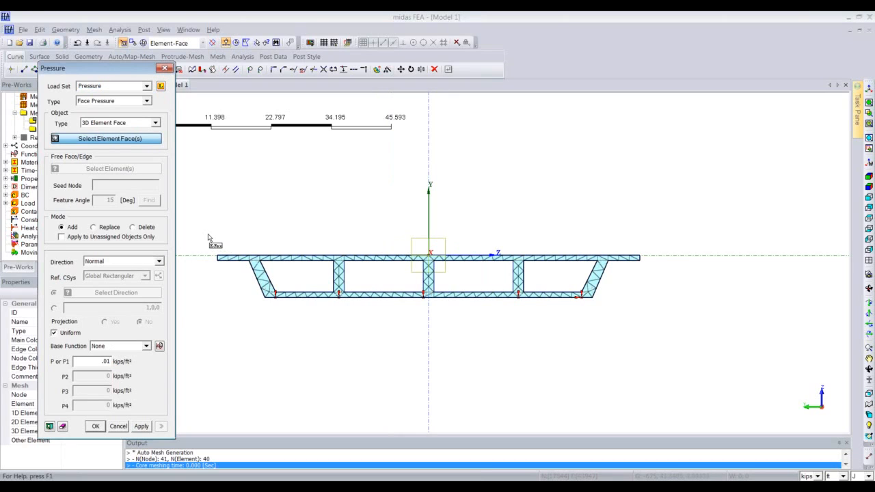
left_click_drag(204, 231, 659, 263)
left_click(869, 89)
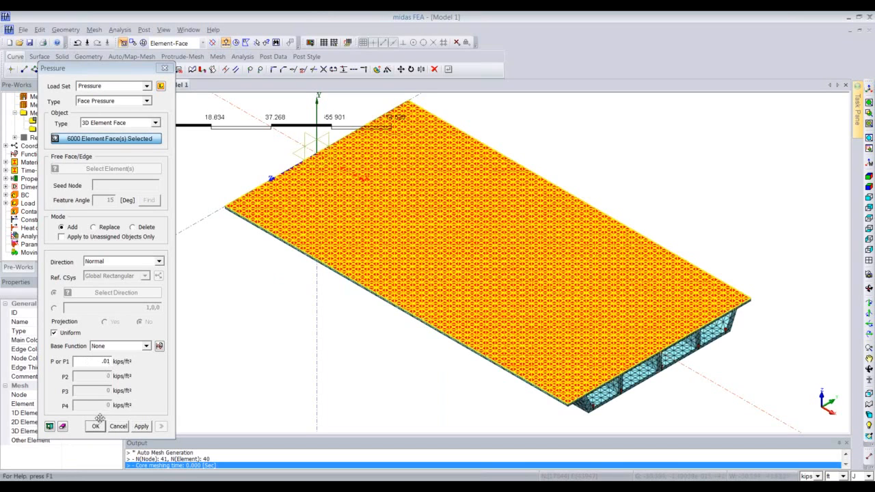
left_click(97, 426)
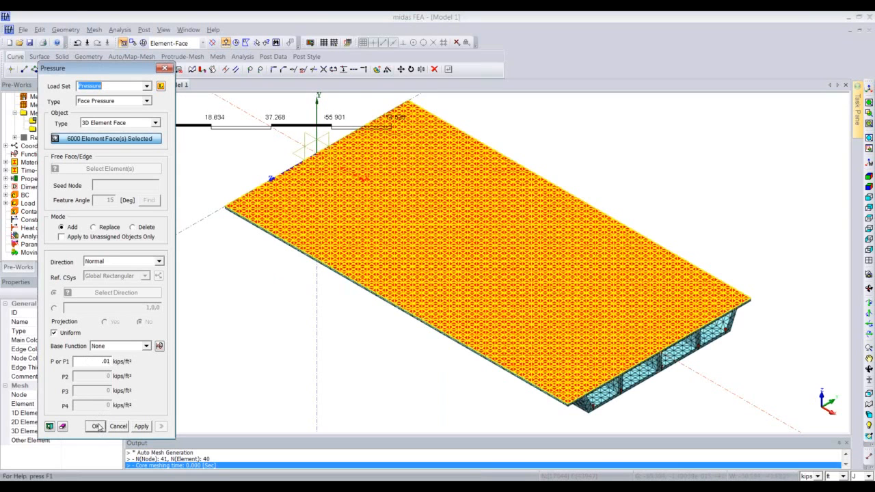
left_click(97, 427)
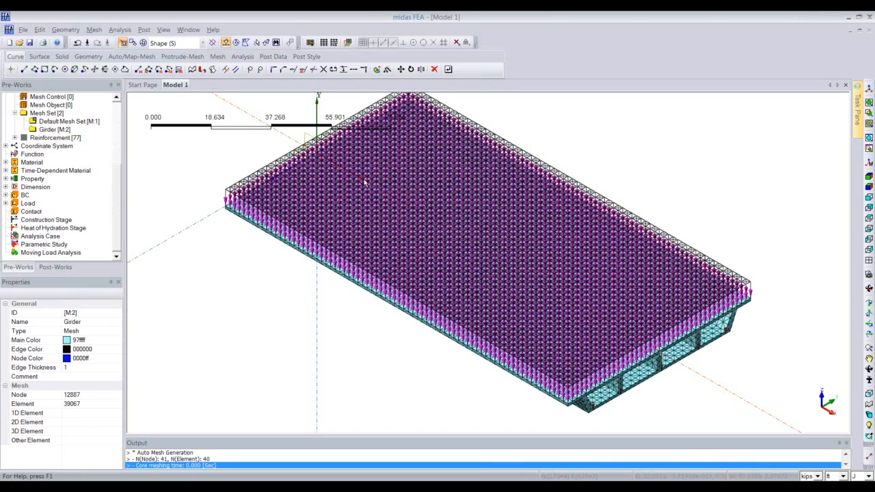
Step: Hide all load symbols of the Pressure load set
middle_click_drag(365, 182, 290, 226, "ctrl")
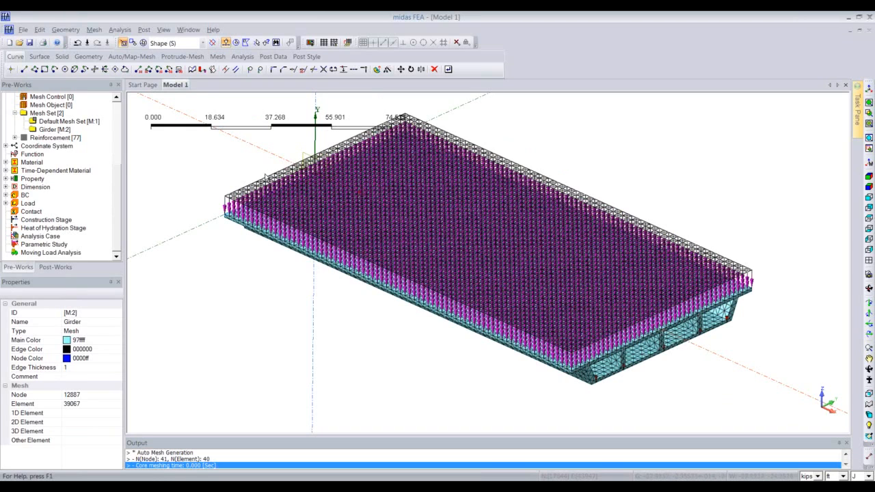
left_click(6, 203)
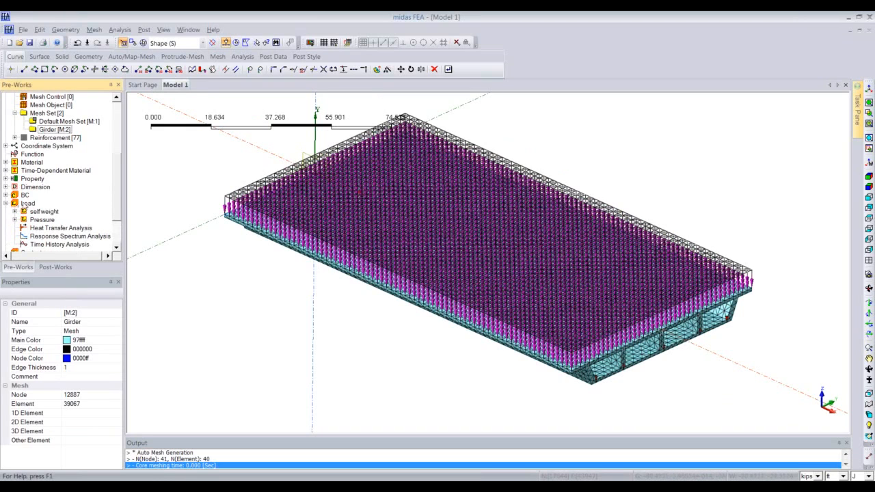
scroll(118, 200, "down", 1)
scroll(117, 200, "down", 2)
right_click(43, 171)
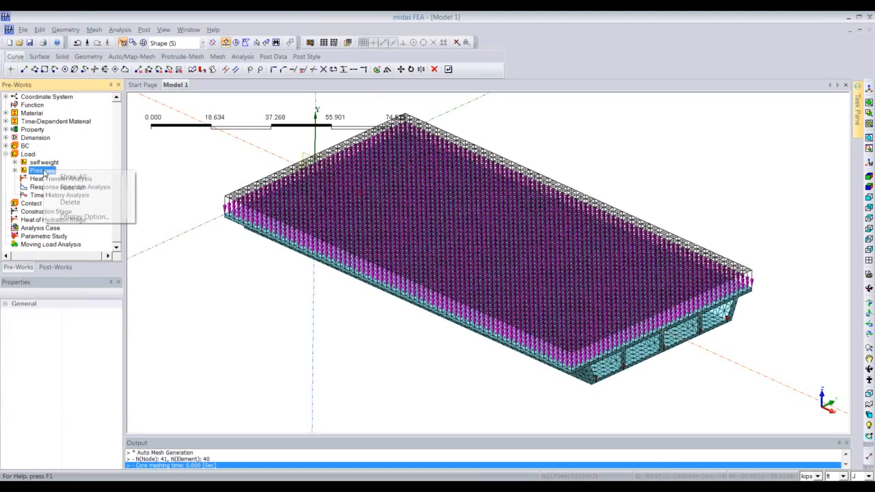
left_click(53, 189)
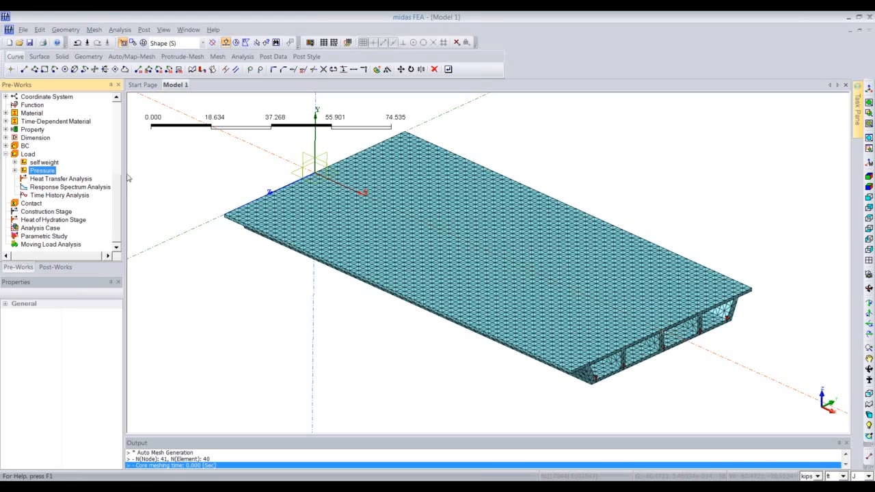
middle_click_drag(129, 178, 130, 170)
Step: Hide the Girder mesh set so only the tendons and girder outline are displayed
left_click(869, 89)
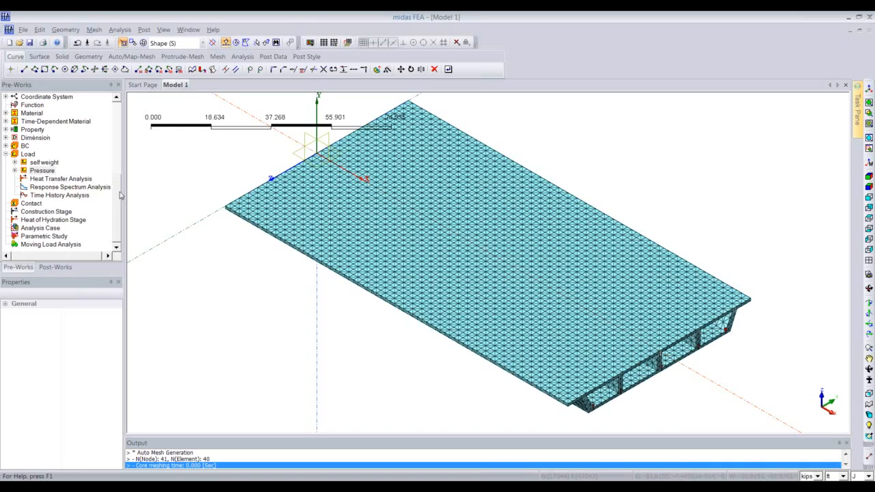
scroll(120, 191, "up", 1)
scroll(120, 191, "up", 3)
right_click(56, 171)
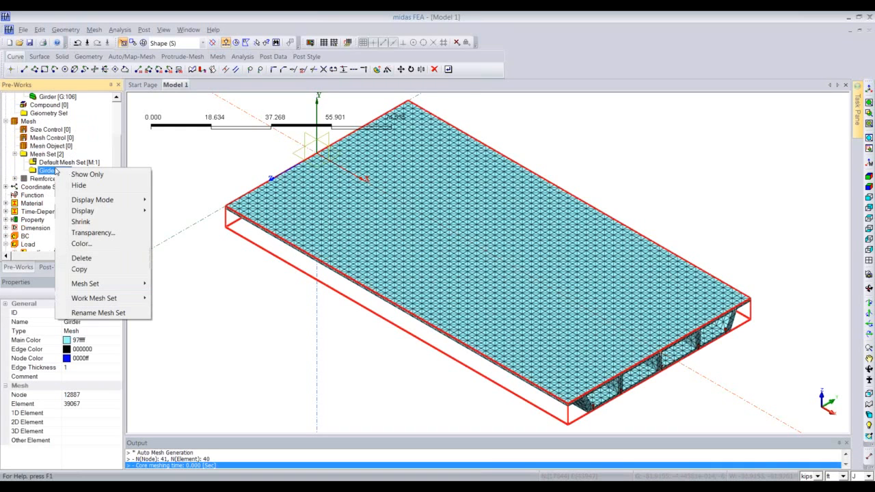
left_click(69, 186)
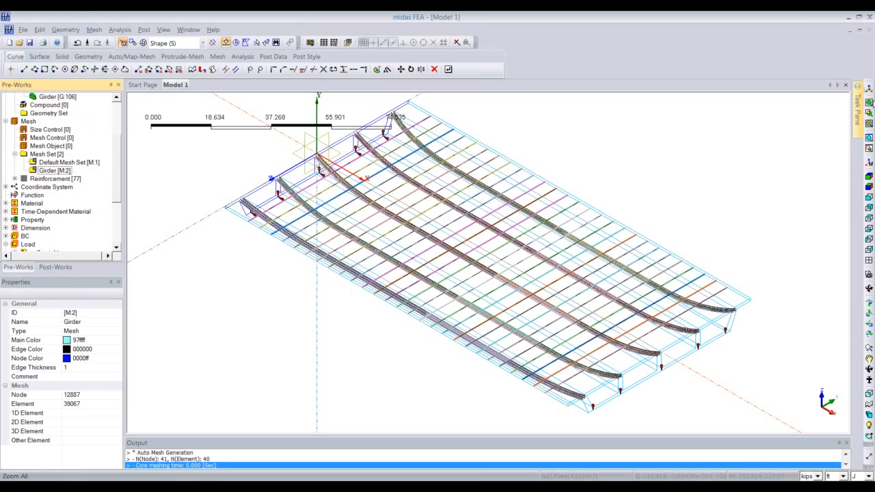
Step: Start a prestress for reinforcement load in a load set named longitudnal prestress, viewing the girder in cross-section
left_click(869, 238)
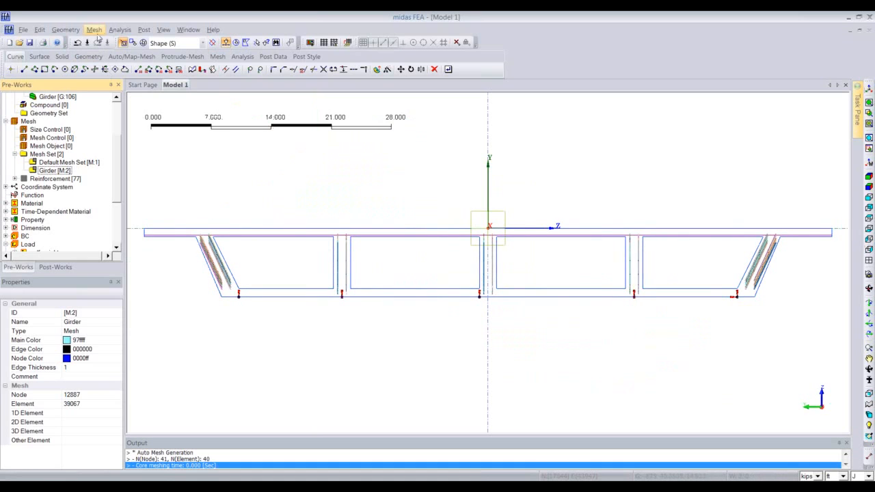
left_click(119, 29)
mouse_move(150, 104)
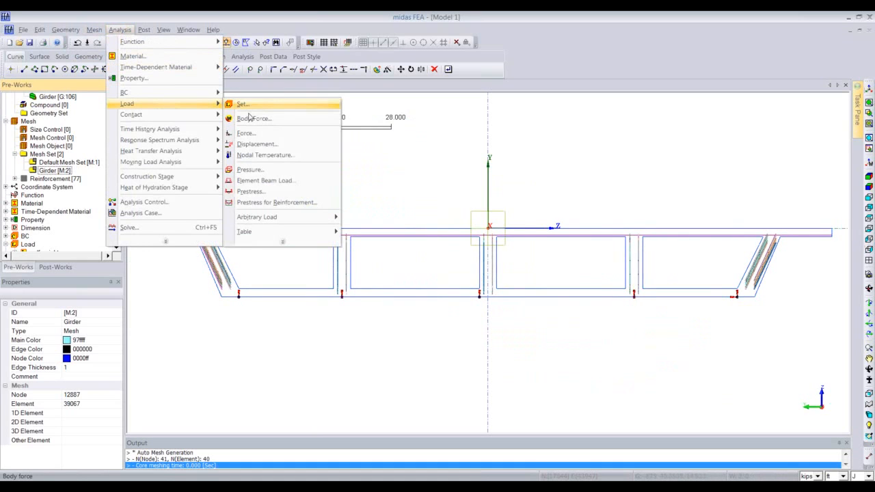
left_click(315, 203)
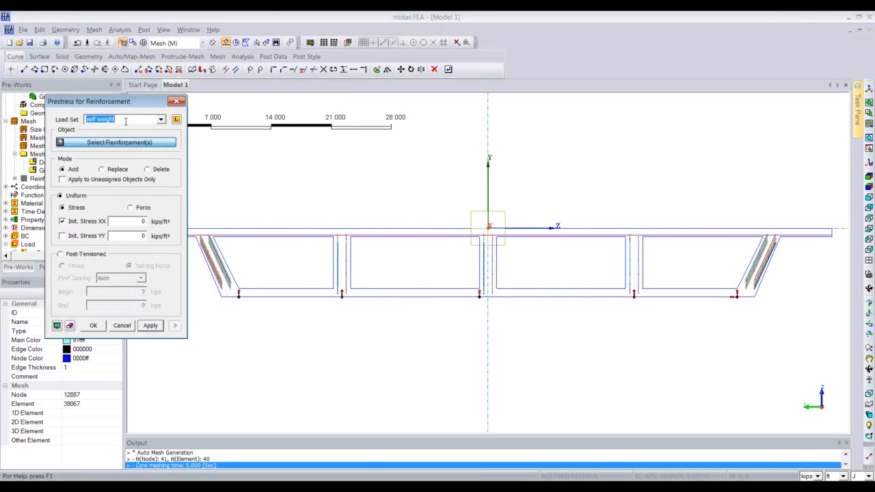
type("longitudnal prestress")
left_click(129, 143)
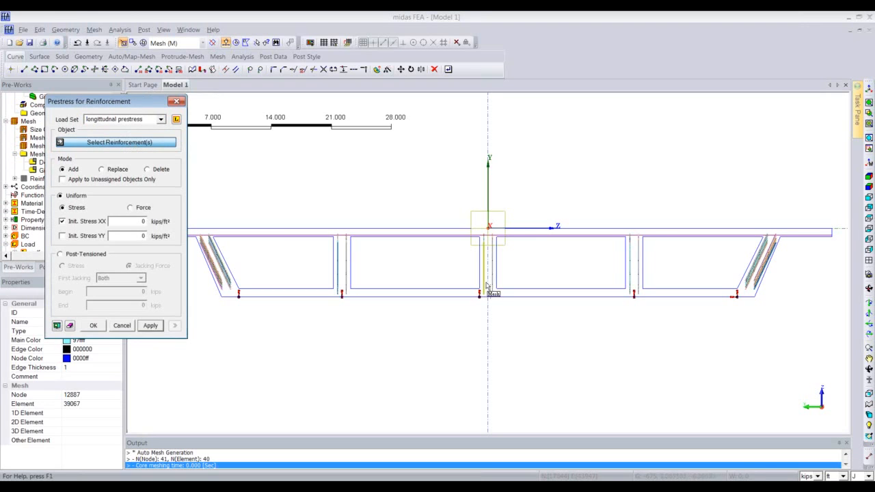
Step: Select all longitudinal tendons in the centre web and in the inner and outer webs on the negative-Z side
left_click(492, 282)
left_click(492, 282)
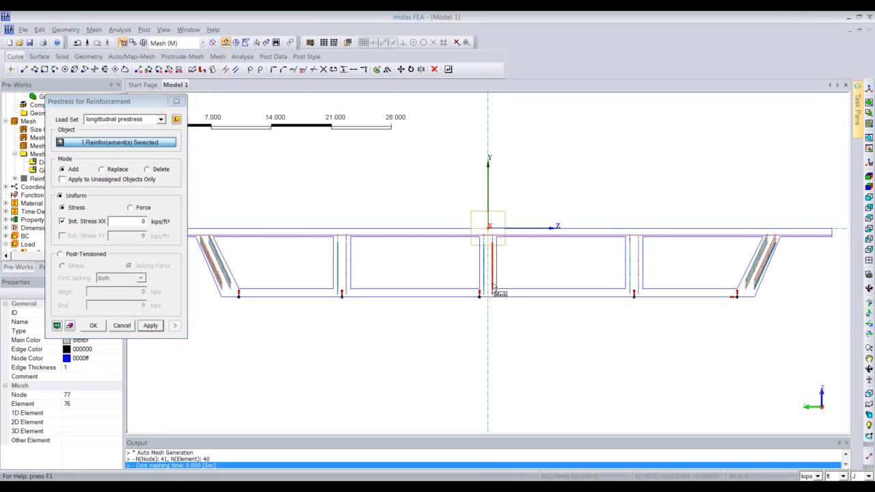
left_click(484, 280)
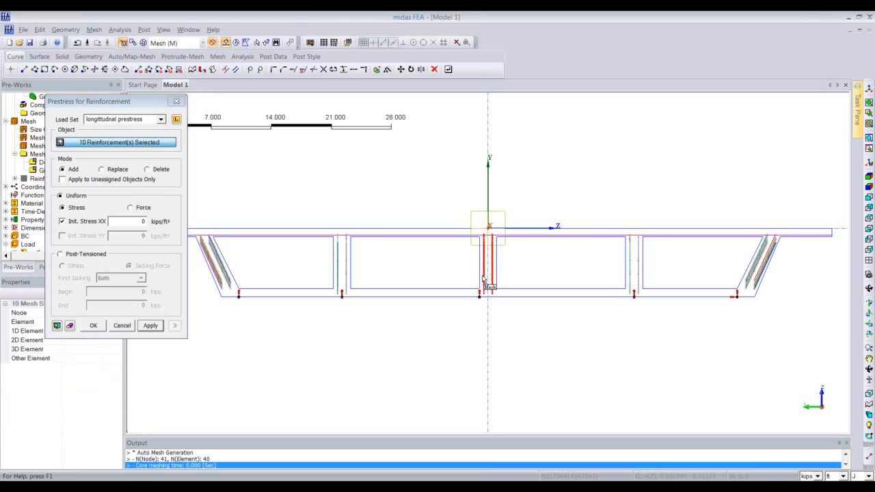
left_click(335, 271)
scroll(224, 273, "up", 3)
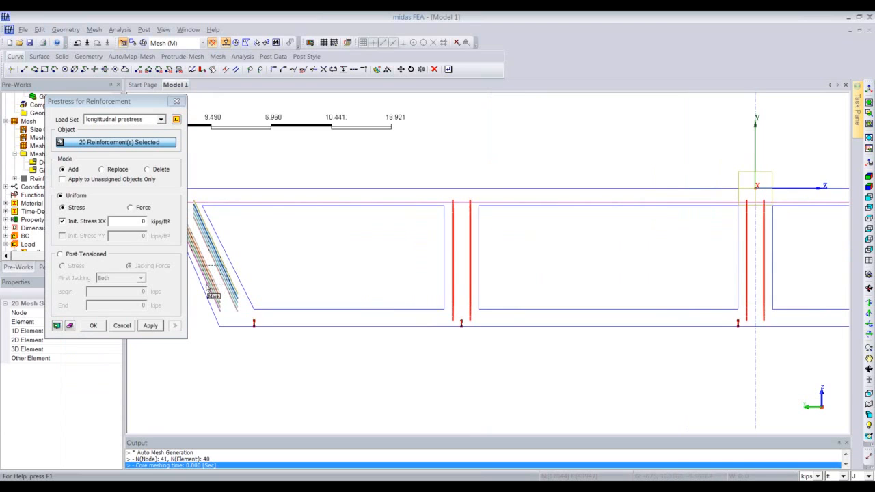
left_click(211, 285)
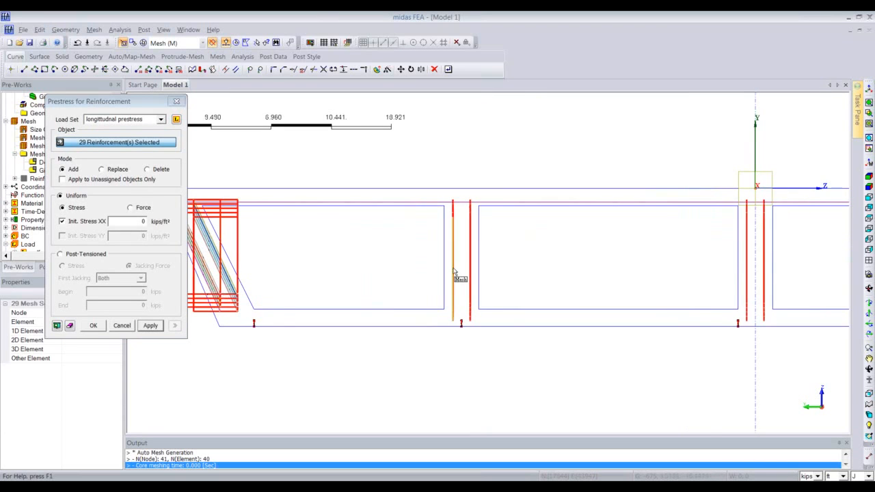
scroll(315, 269, "down", 2)
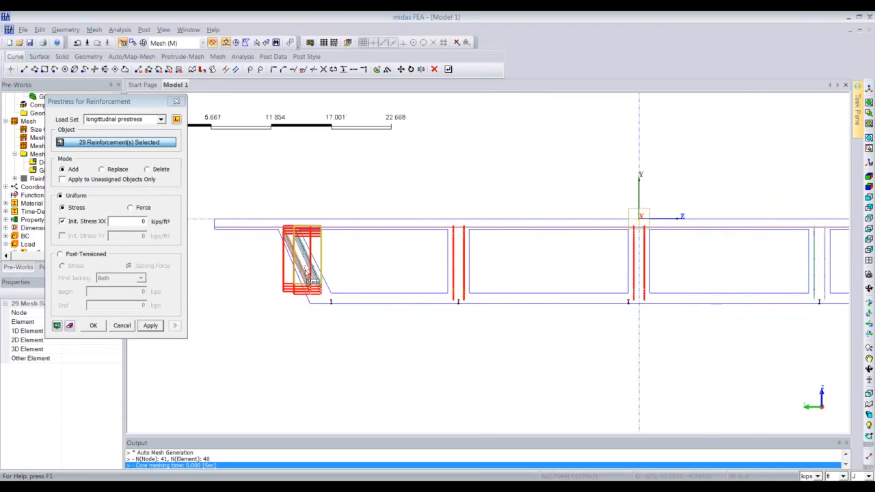
left_click(309, 279)
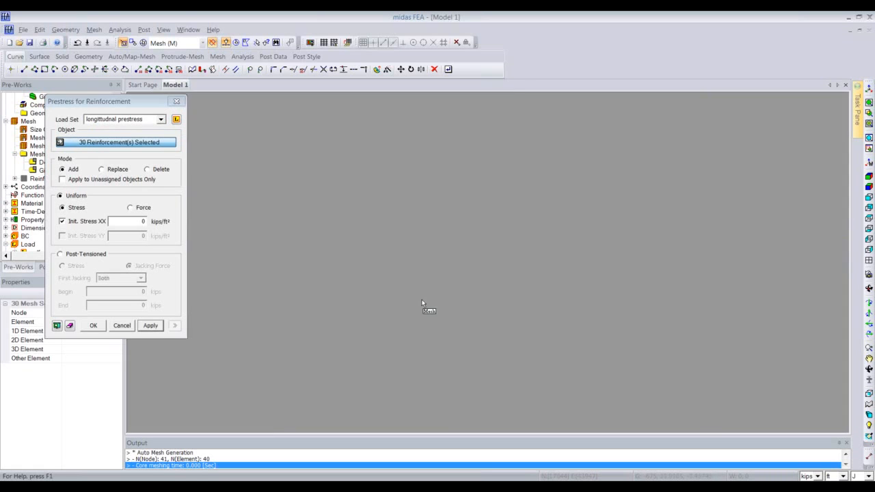
Step: Add all longitudinal tendons in the inner and outer webs on the positive-Z side to the prestress selection
middle_click_drag(457, 302, 330, 300)
scroll(472, 307, "down", 1)
middle_click_drag(501, 318, 389, 316)
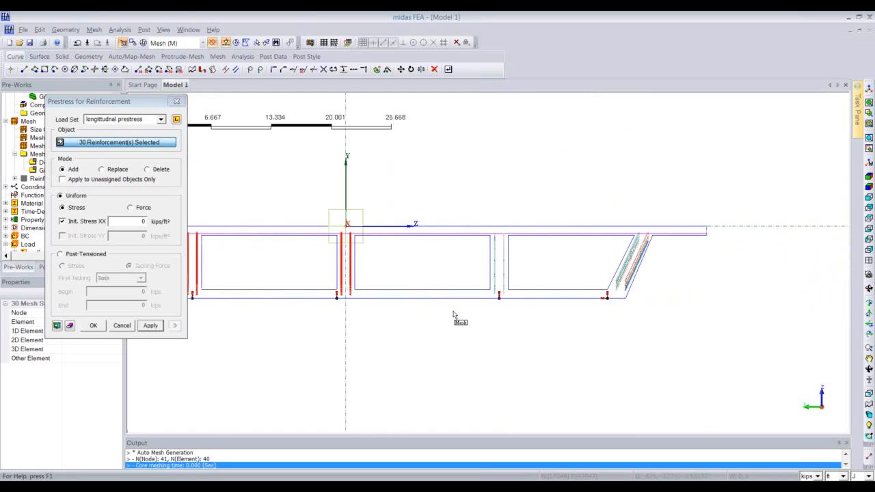
scroll(521, 309, "up", 4)
left_click(456, 234)
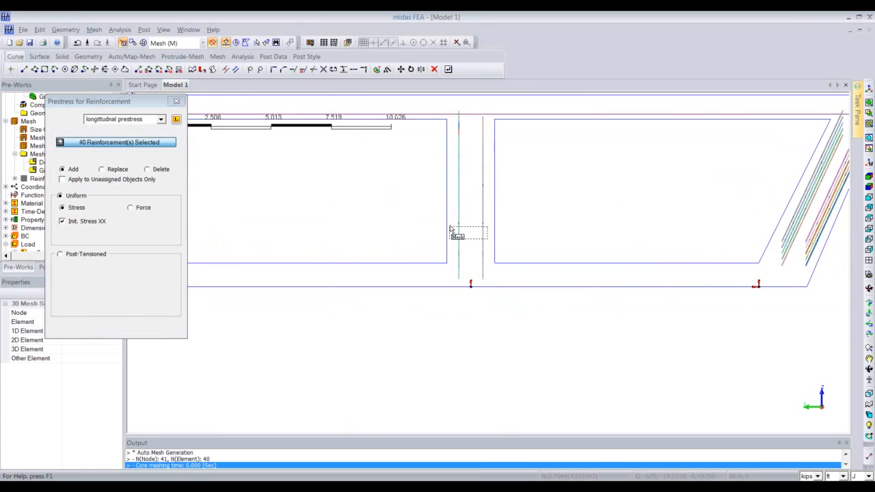
scroll(527, 265, "down", 2)
middle_click_drag(512, 305, 383, 312)
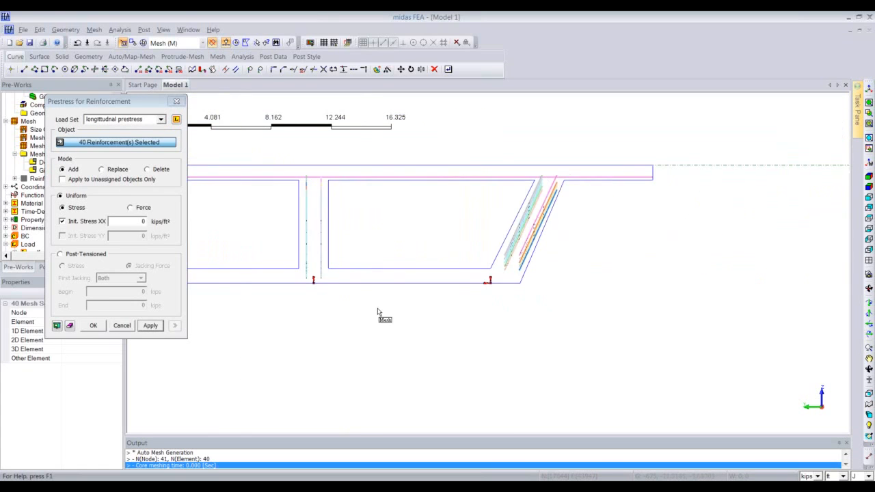
scroll(530, 253, "up", 3)
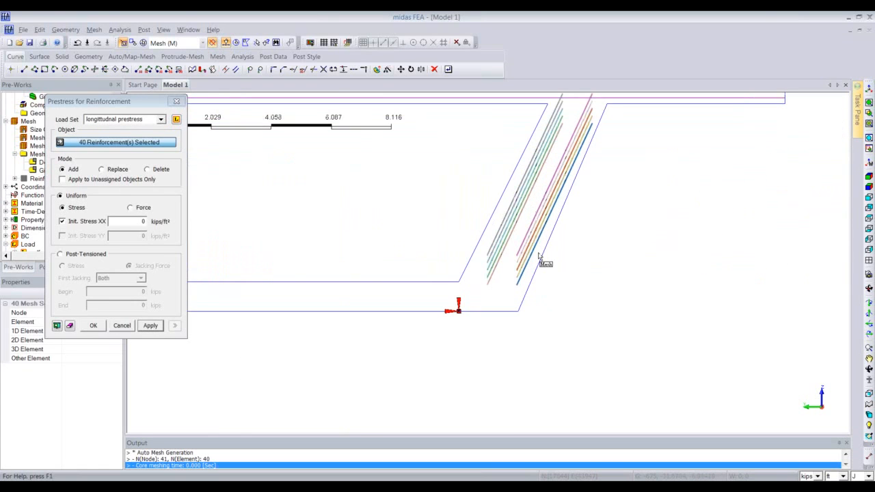
left_click(508, 219)
scroll(566, 274, "down", 3)
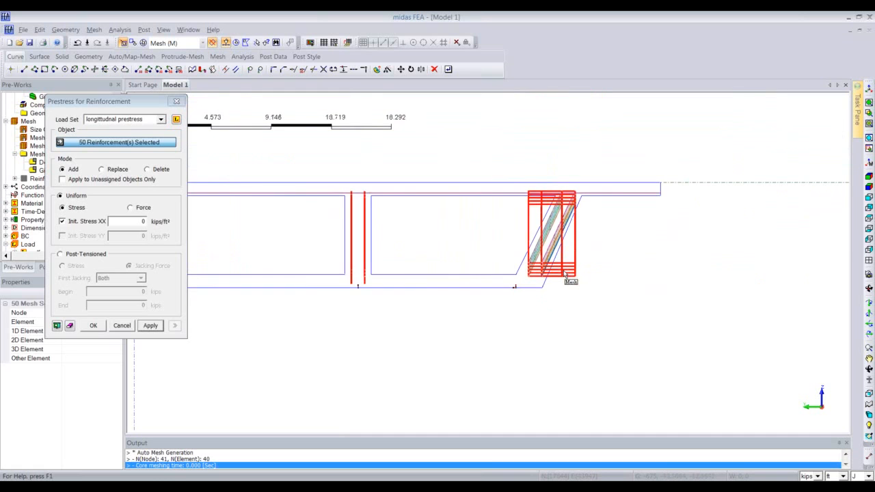
Step: Change the model's length unit to inches so prestress can be entered in kips/in²
scroll(566, 273, "down", 1)
left_click(869, 89)
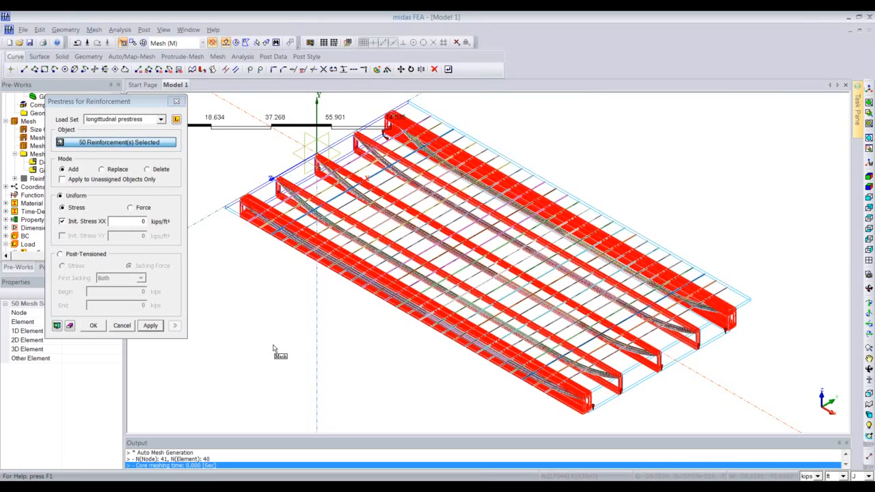
left_click(818, 478)
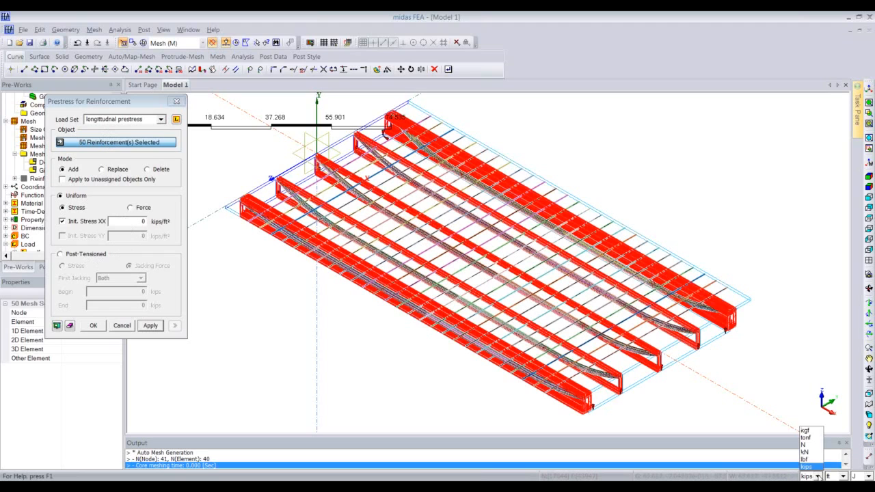
left_click(843, 477)
left_click(844, 465)
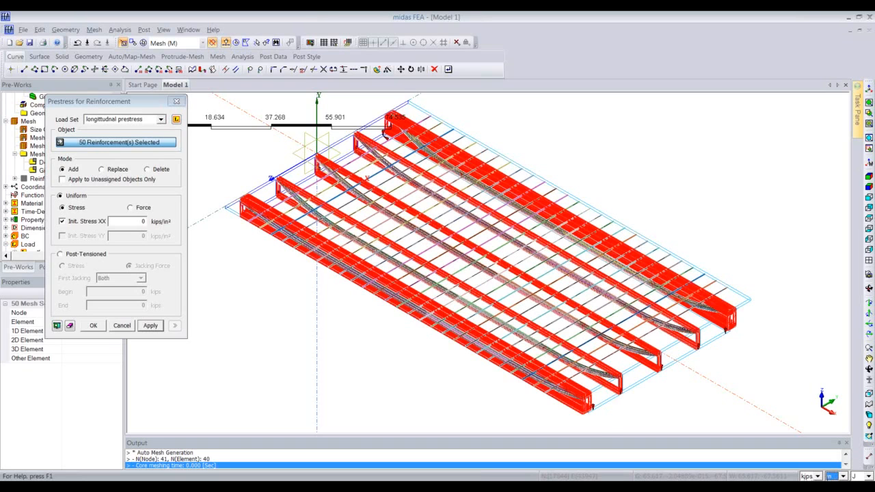
Step: Apply a post-tensioned stress of 170 kips/in² at both begin and end to the selected longitudinal tendons, with first jacking set to Both
left_click(87, 257)
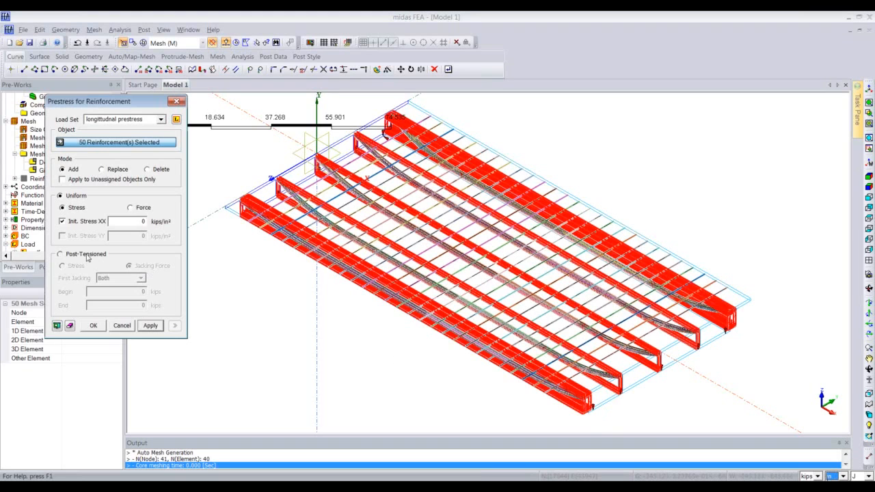
left_click(86, 254)
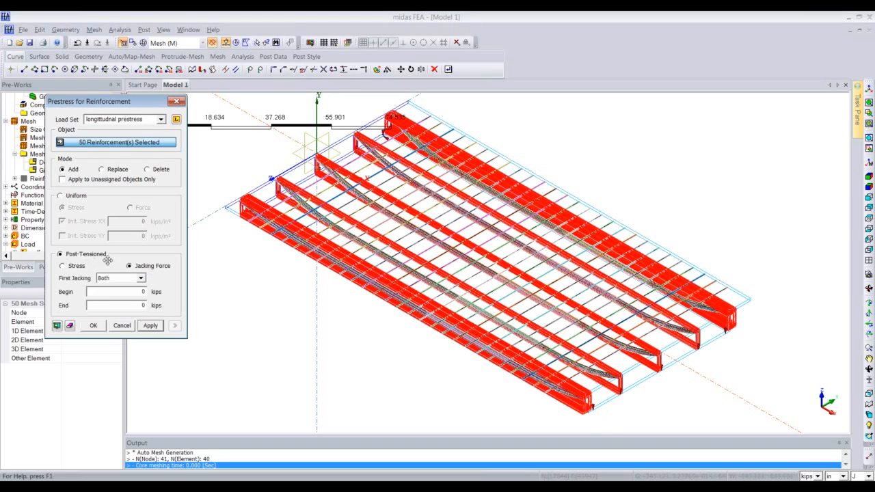
double_click(125, 291)
type("170")
left_click_drag(141, 307, 148, 311)
type("170")
left_click(151, 326)
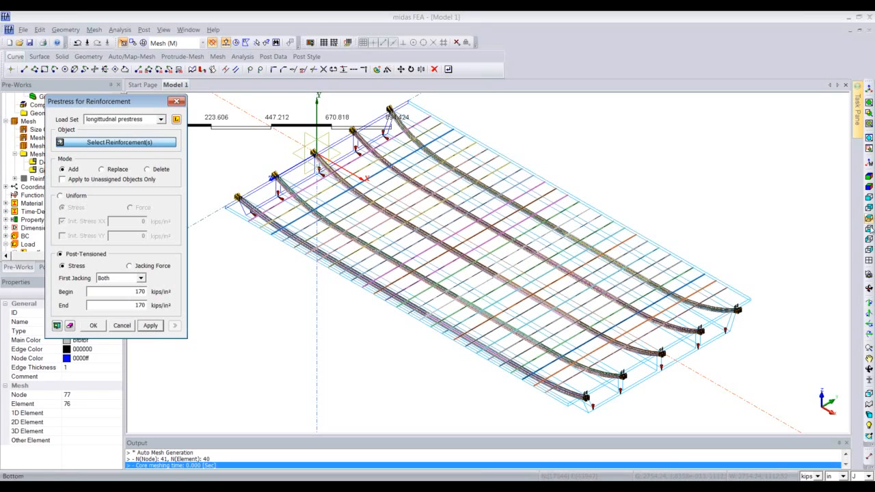
Step: Rename the prestress load set to transverse prestressing and get ready to pick its reinforcement
left_click(869, 239)
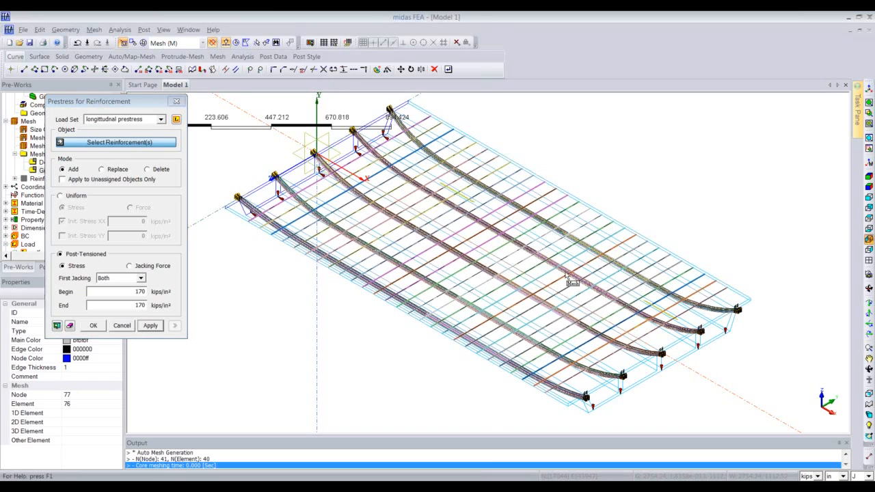
scroll(404, 251, "up", 5)
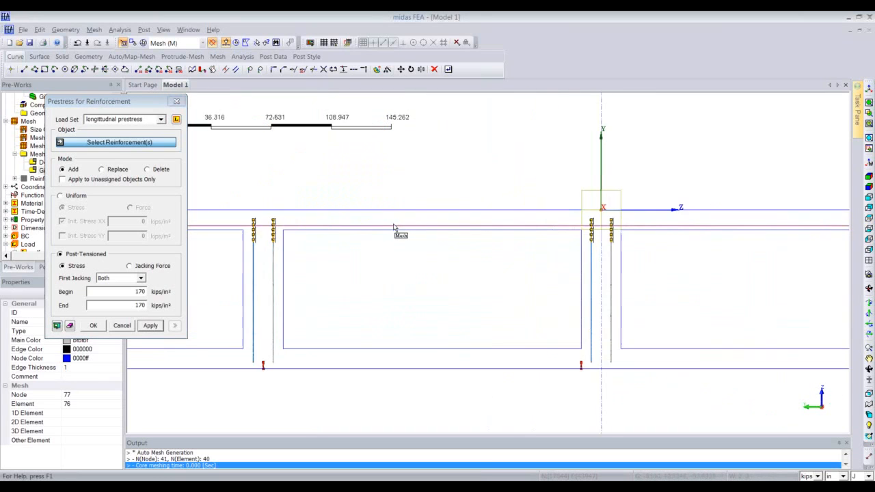
scroll(393, 228, "up", 1)
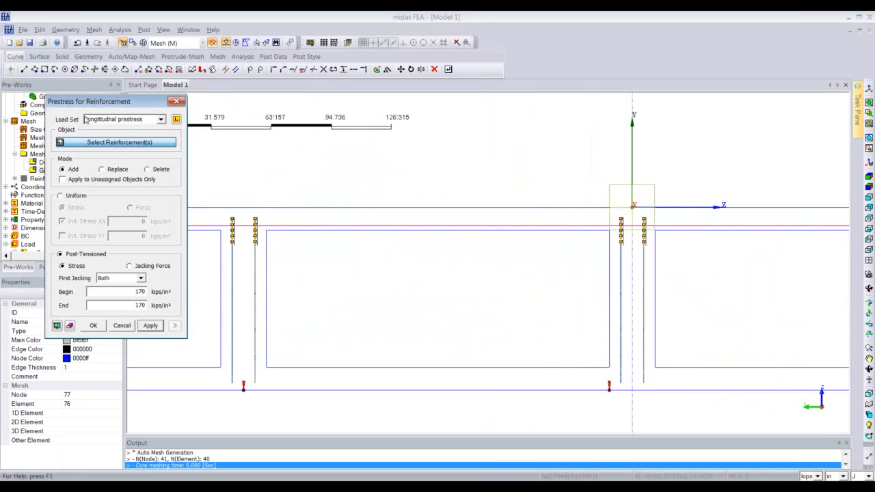
left_click(147, 118)
key("BackSpace")
key("BackSpace")
key("BackSpace")
key("BackSpace")
key("BackSpace")
key("BackSpace")
key("BackSpace")
key("BackSpace")
key("BackSpace")
key("BackSpace")
key("BackSpace")
key("BackSpace")
key("BackSpace")
key("BackSpace")
key("BackSpace")
key("BackSpace")
key("BackSpace")
key("BackSpace")
key("BackSpace")
key("BackSpace")
key("BackSpace")
key("BackSpace")
type("transverse prestressing")
left_click(109, 143)
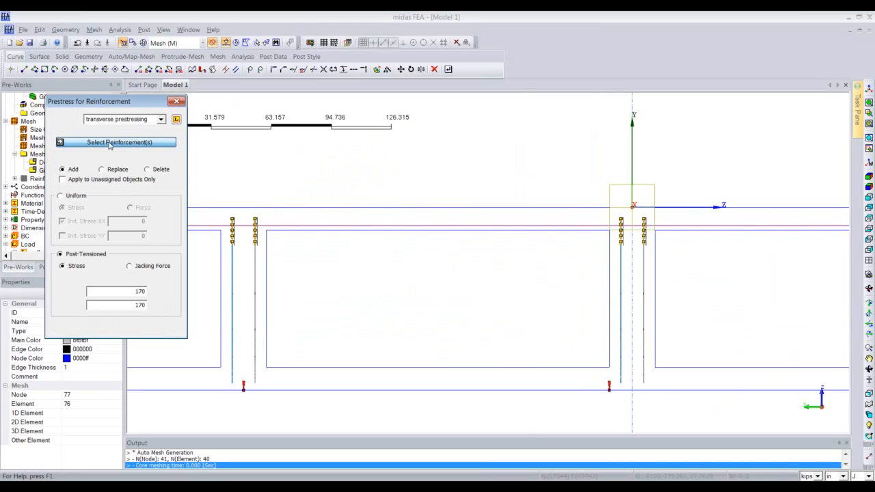
Step: Select all transverse tendons, and no longitudinal ones, from the reinforcement tree as the prestress objects
scroll(292, 218, "up", 2)
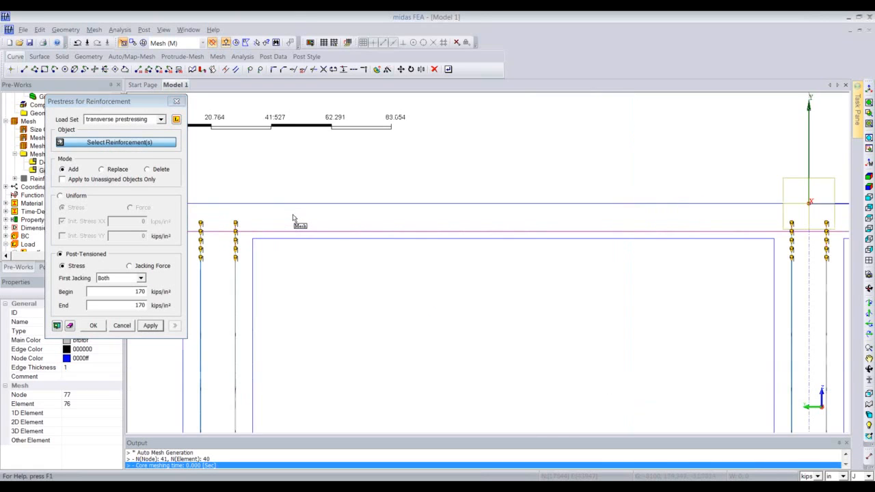
scroll(293, 218, "up", 1)
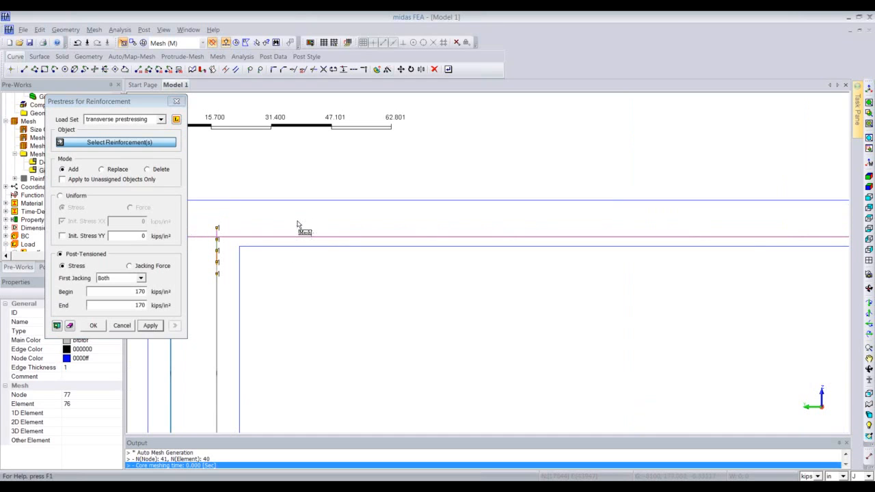
left_click_drag(79, 103, 169, 102)
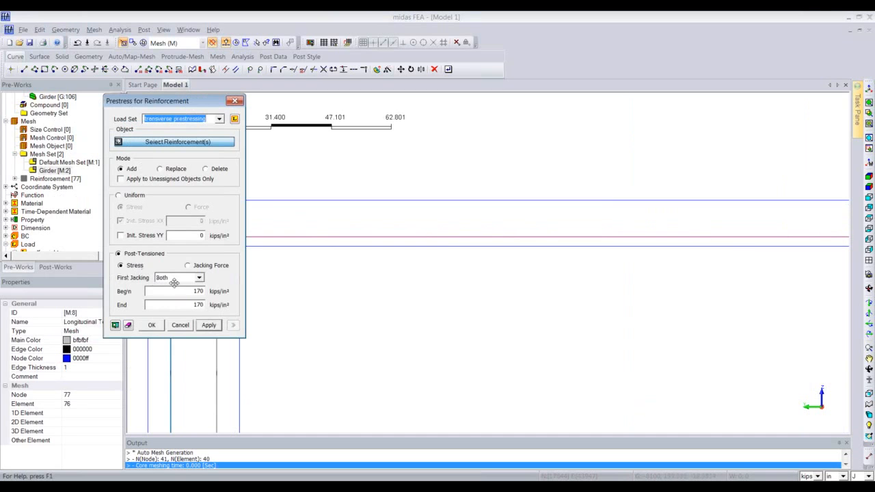
double_click(26, 179)
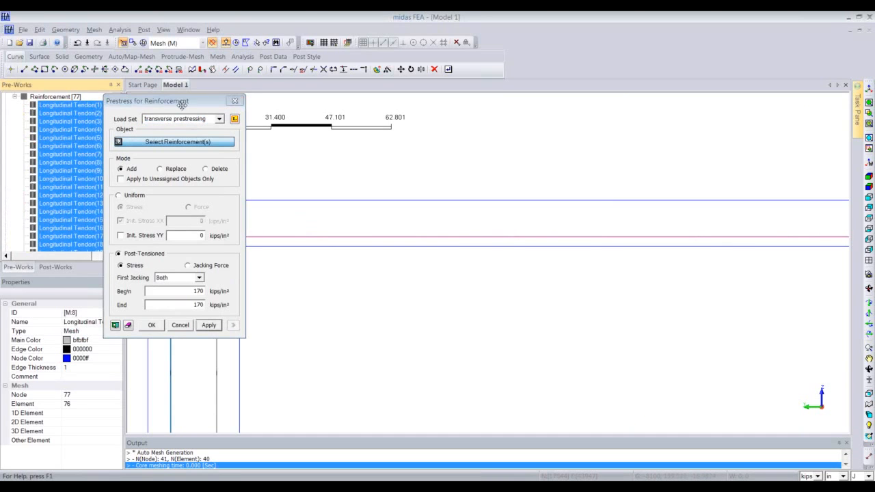
left_click_drag(182, 103, 249, 106)
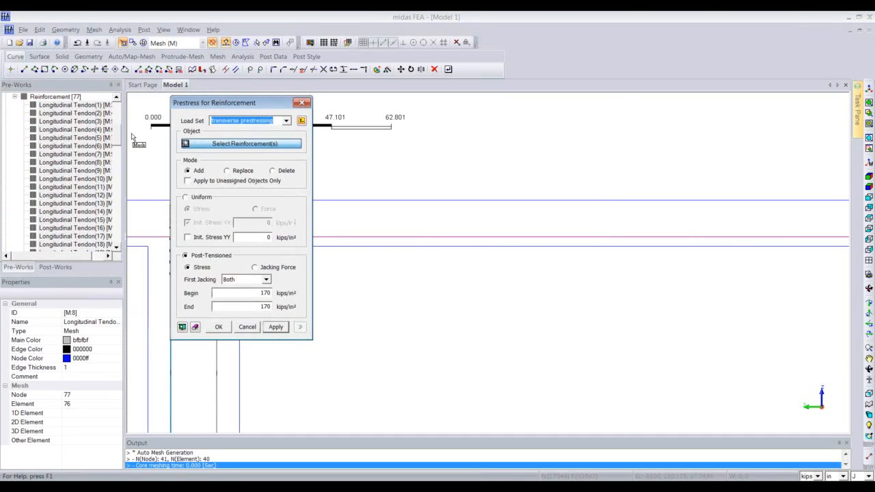
left_click(87, 114)
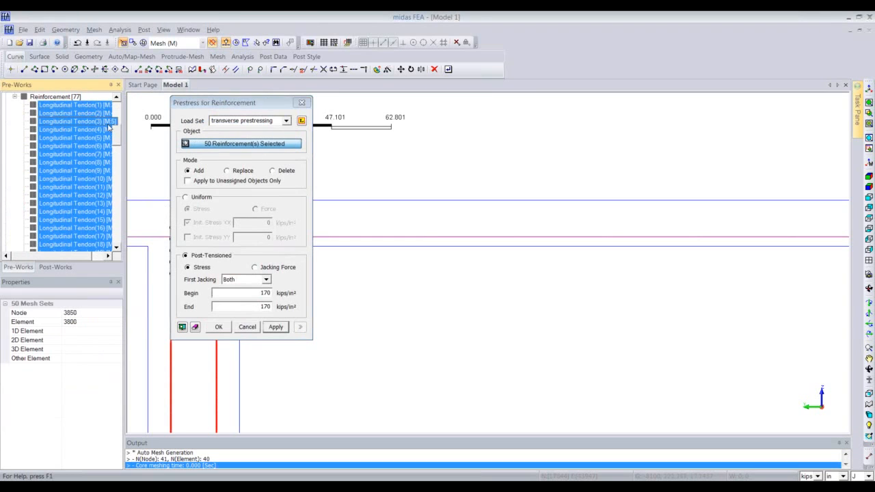
left_click(250, 145)
left_click_drag(116, 137, 151, 195)
left_click(89, 122)
left_click(82, 235, "shift")
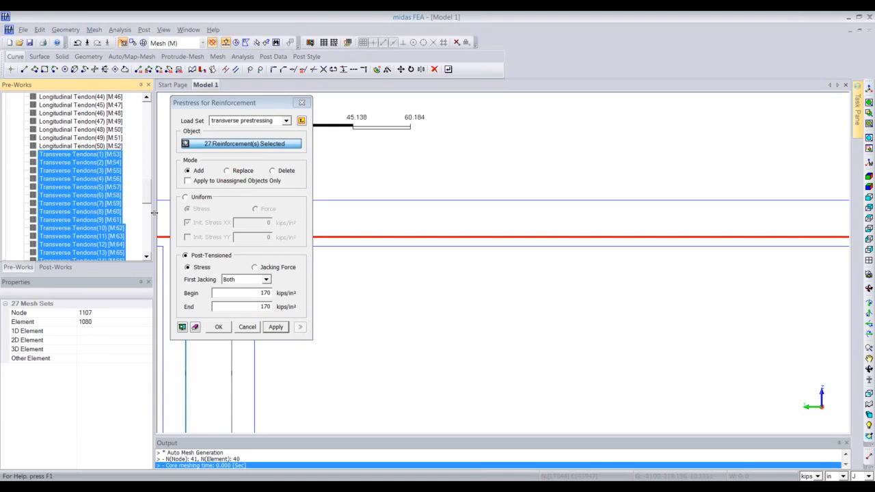
Step: Set the post-tensioned stress to 150 kips/in² at begin and end and assign it to the transverse tendons
left_click(259, 293)
key("Delete")
key("Delete")
key("Delete")
type("150")
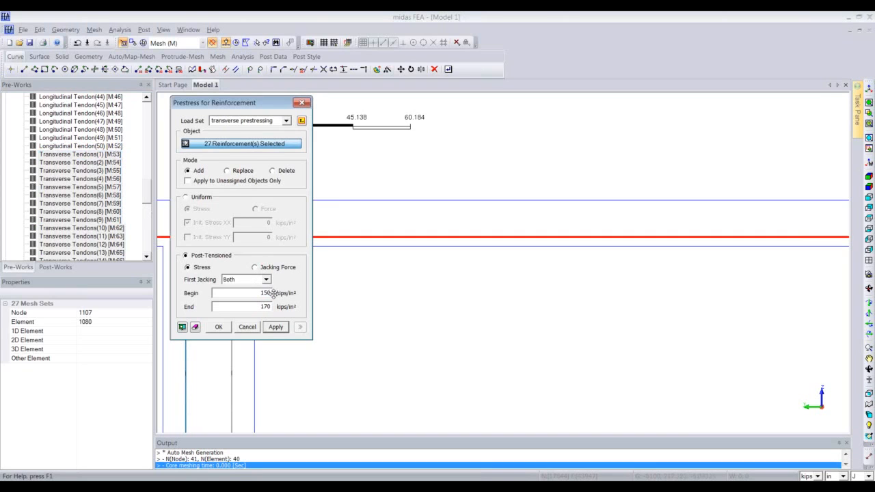
key("Tab")
type("150")
left_click(218, 327)
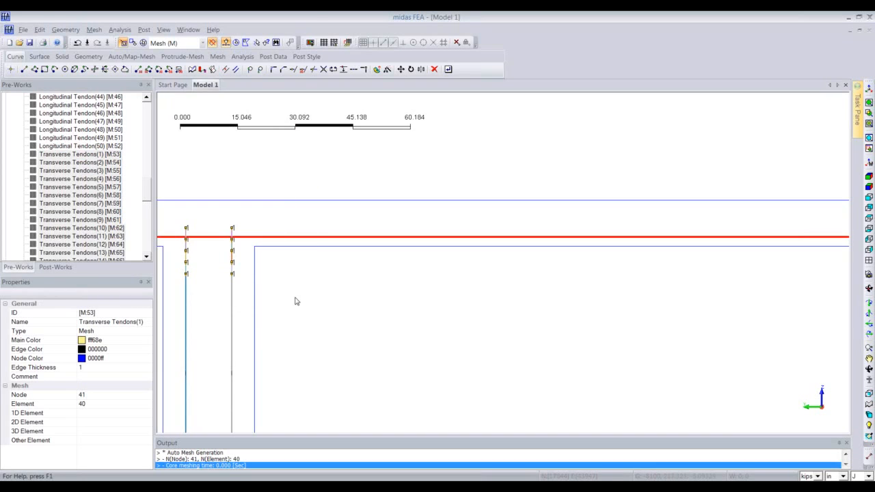
key("s")
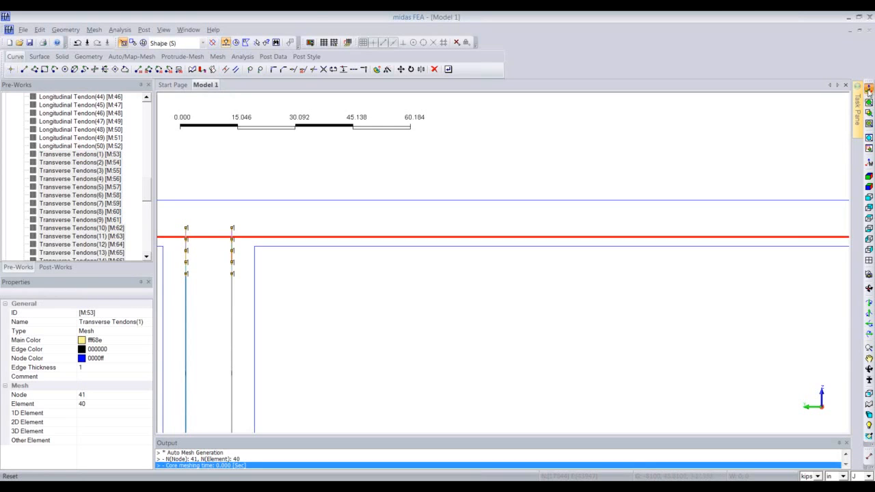
left_click(868, 90)
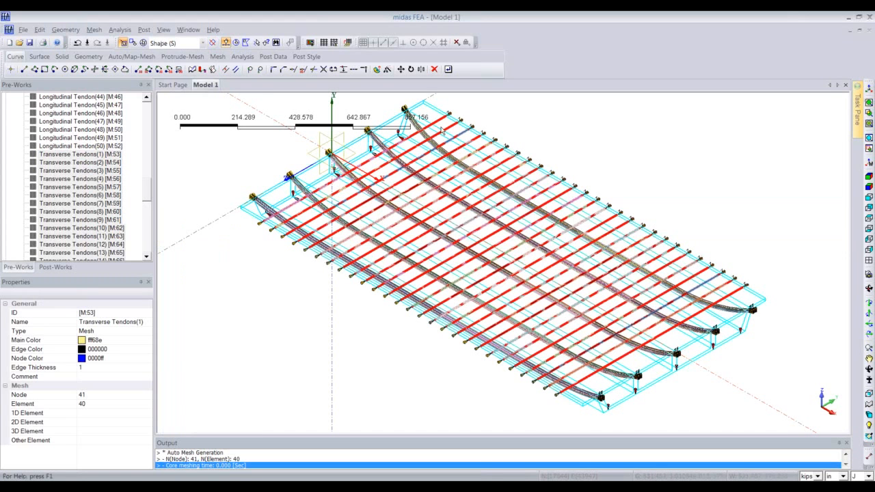
scroll(520, 142, "up", 2)
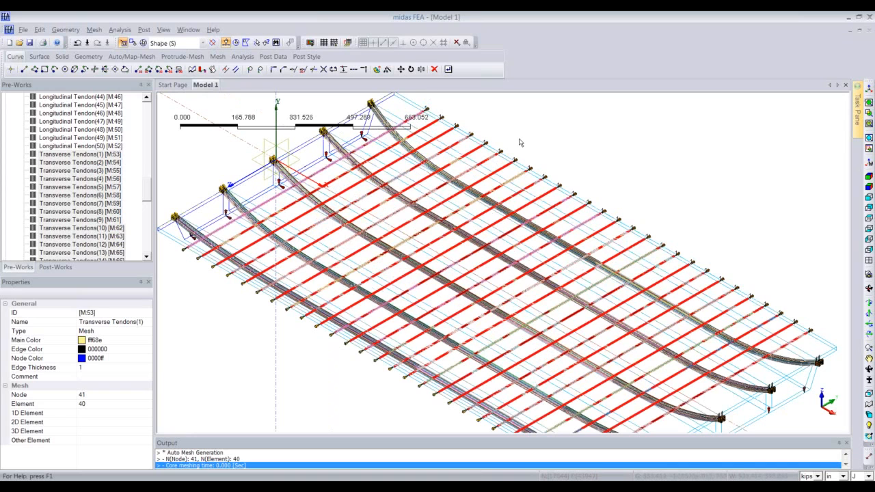
middle_click_drag(520, 142, 484, 279)
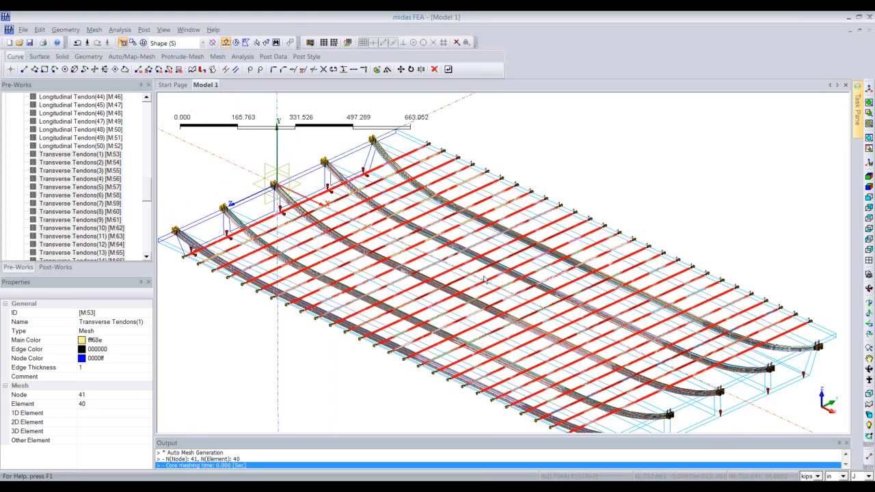
left_click(122, 146)
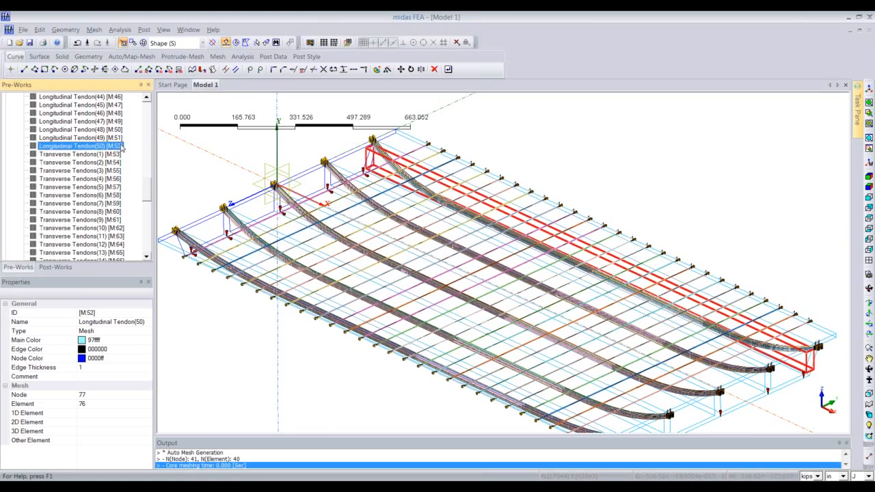
Step: Add a new Linear Static analysis case named Dead Load
left_click(119, 29)
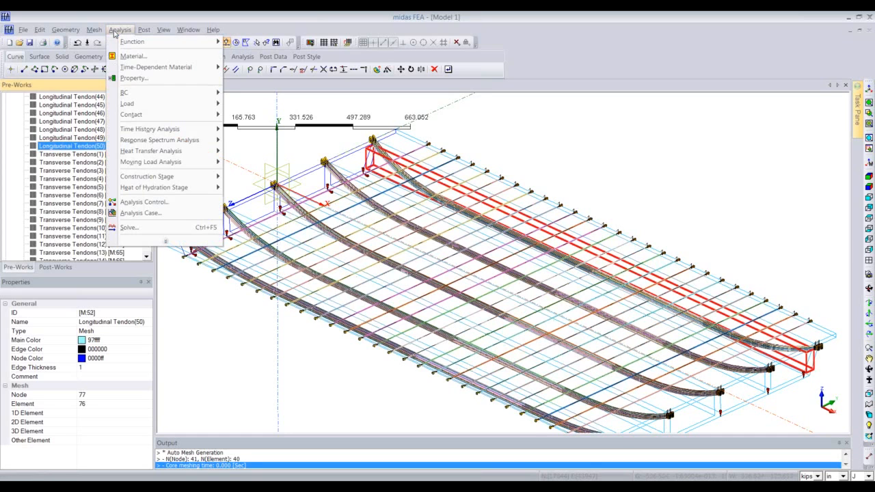
left_click(168, 212)
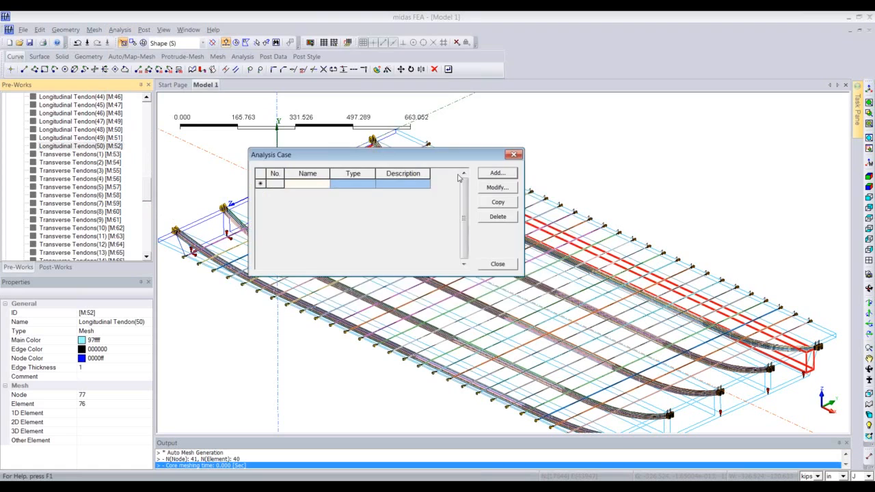
left_click(548, 207)
type("Dead Load")
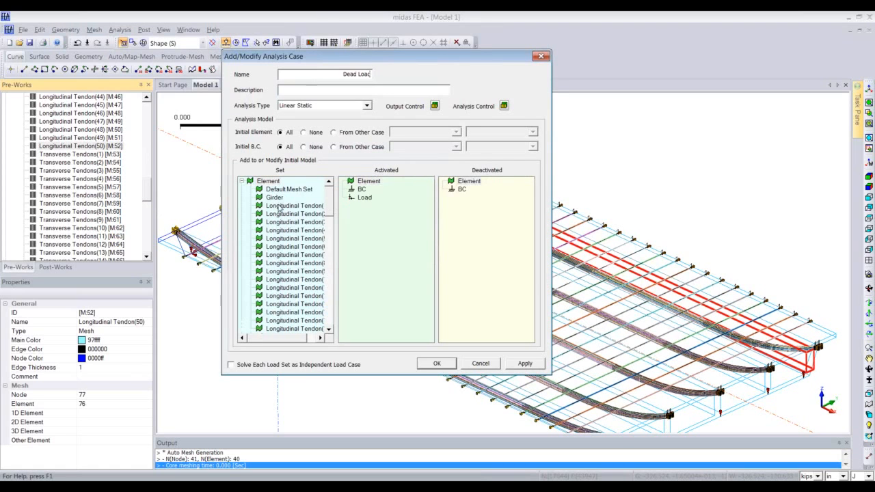
Step: Activate the Girder mesh, all longitudinal and transverse tendons, and the Supports boundary set in the Dead Load case
left_click_drag(276, 198, 352, 264)
left_click(312, 206)
left_click(307, 288, "shift")
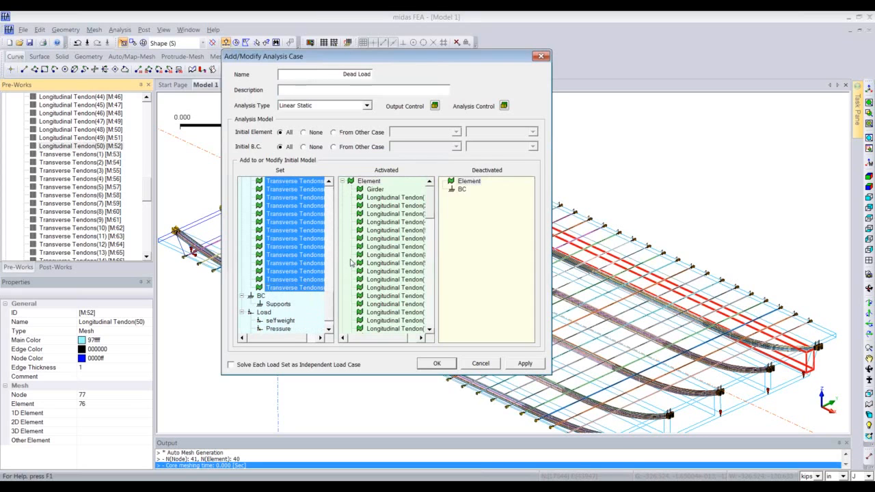
left_click(285, 304)
left_click_drag(285, 304, 361, 301)
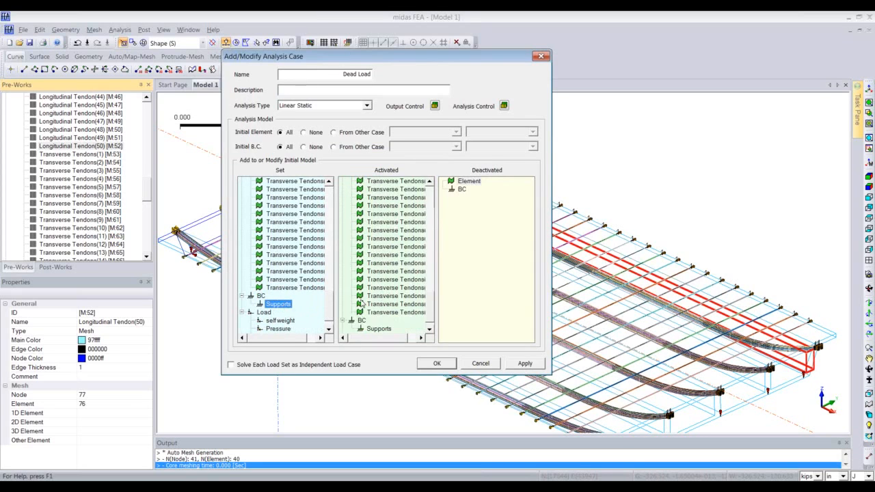
Step: Activate the self weight, Pressure, longitudinal prestress and transverse prestressing load sets, solve each as an independent load case, and save the case
scroll(321, 309, "down", 2)
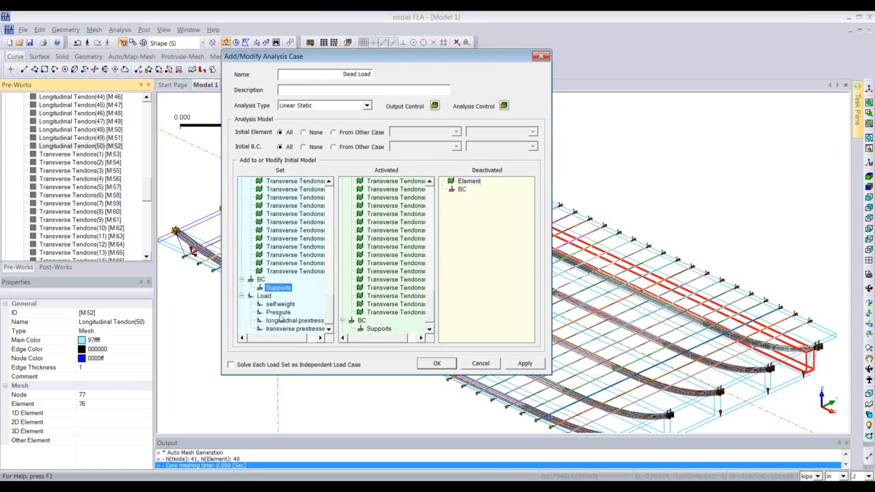
left_click(280, 305)
left_click_drag(280, 307, 383, 313)
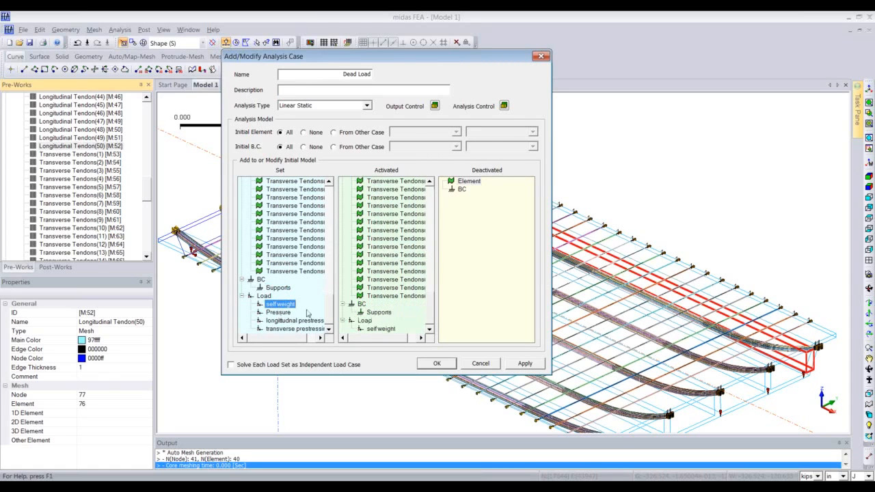
key("Down")
key("Down")
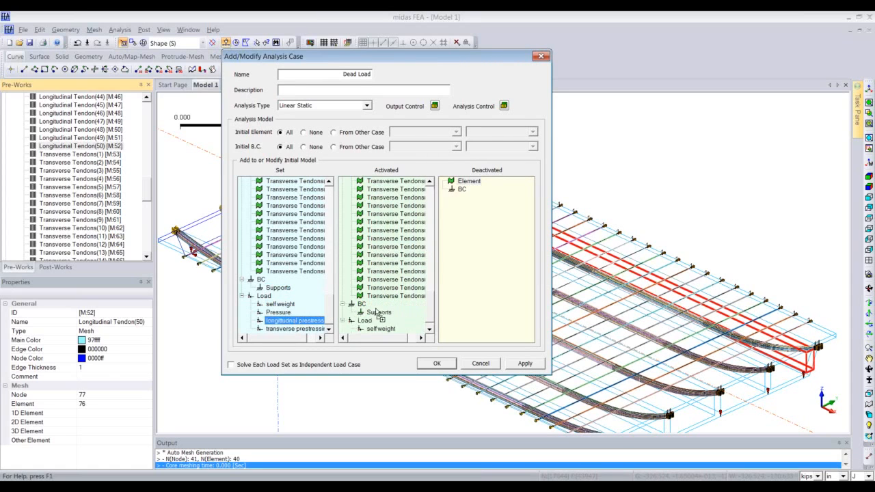
left_click(311, 330)
left_click_drag(311, 330, 432, 305)
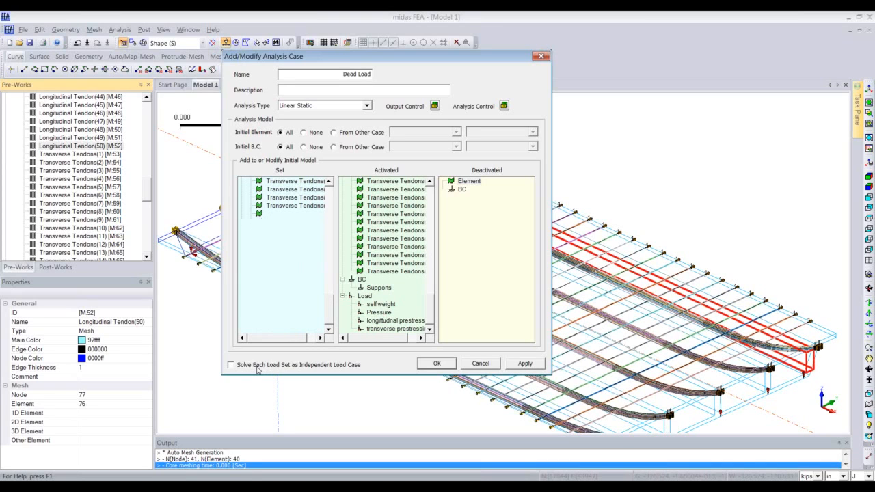
left_click(258, 368)
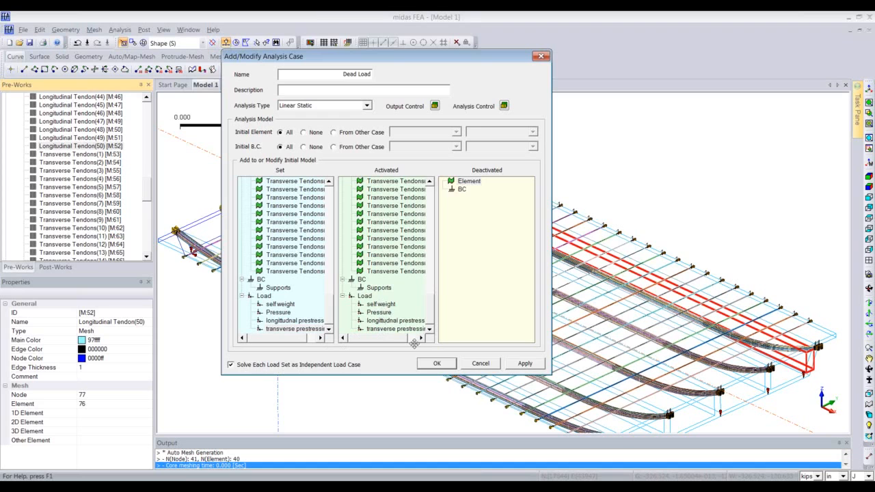
left_click(437, 363)
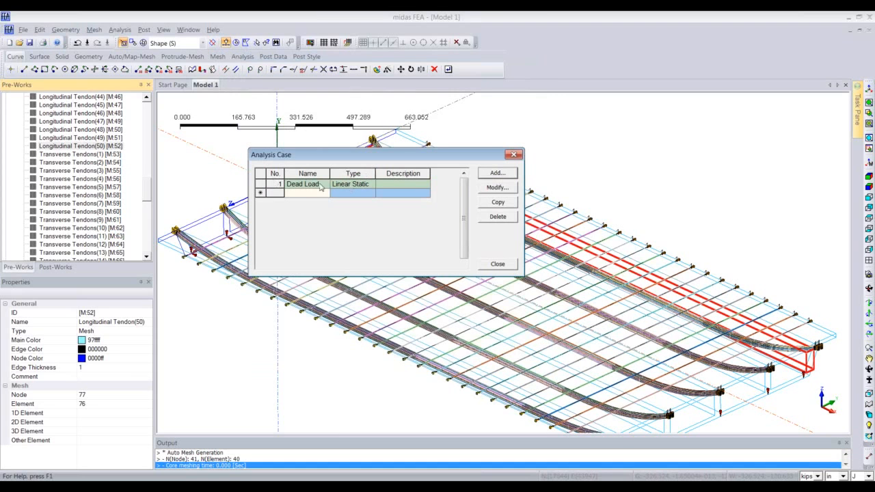
Step: Add a Linear Static analysis case named trans and activate the Girder mesh with all longitudinal and transverse tendons in it
left_click(497, 173)
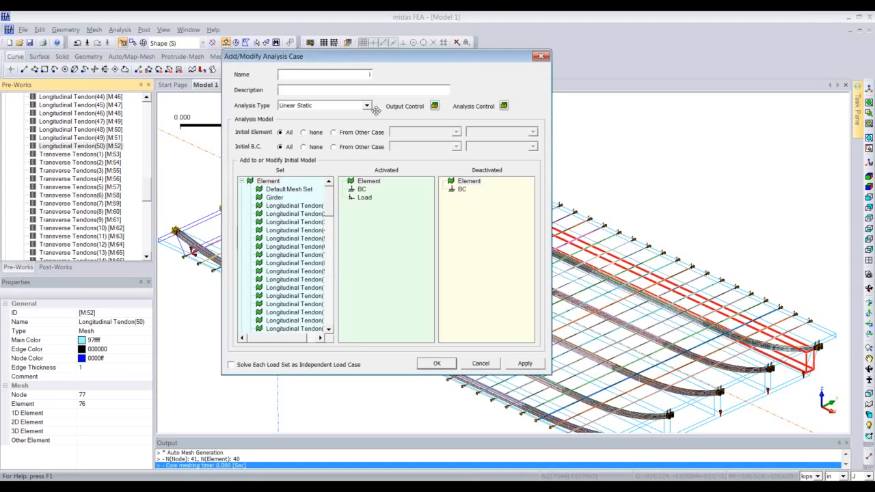
type("trans")
left_click_drag(274, 198, 329, 319)
left_click(307, 206)
scroll(328, 216, "down", 2)
left_click(314, 288, "shift")
left_click_drag(314, 288, 367, 265)
left_click_drag(330, 300, 331, 307)
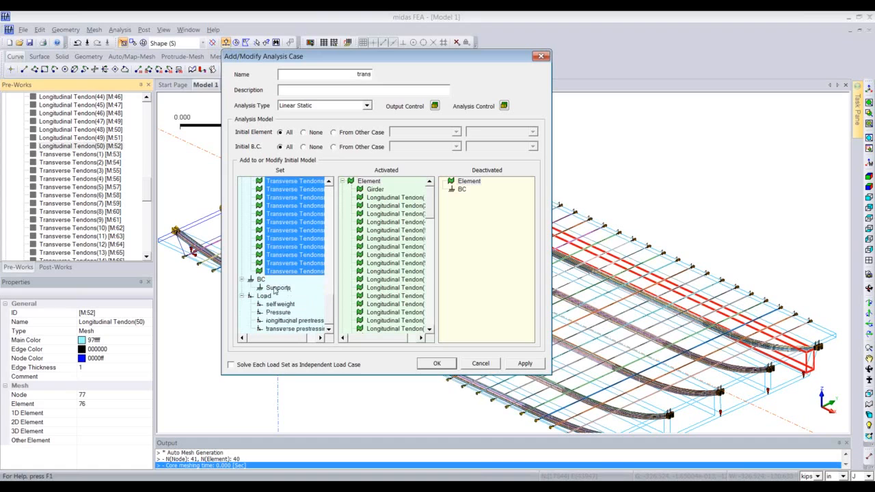
Step: Activate the Supports boundary set and the transverse prestressing load set in the trans case, save it and close the analysis case list
left_click_drag(275, 288, 393, 297)
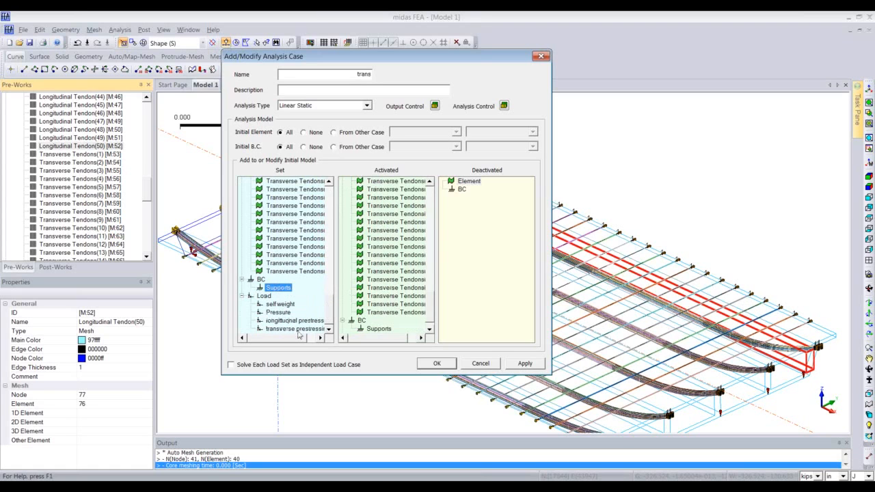
left_click_drag(296, 329, 382, 327)
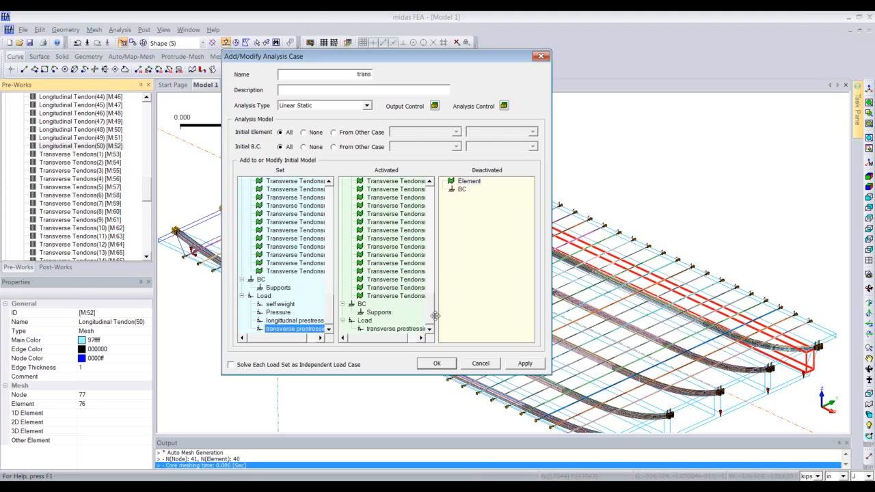
left_click(436, 364)
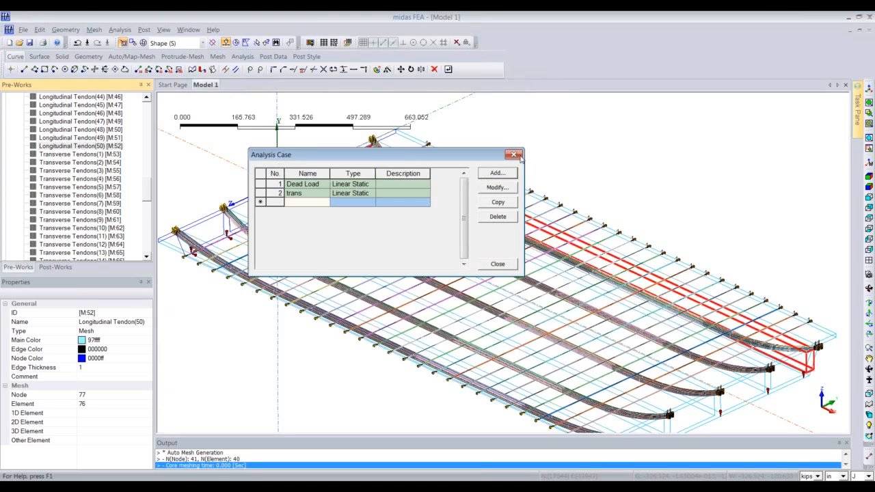
left_click(498, 264)
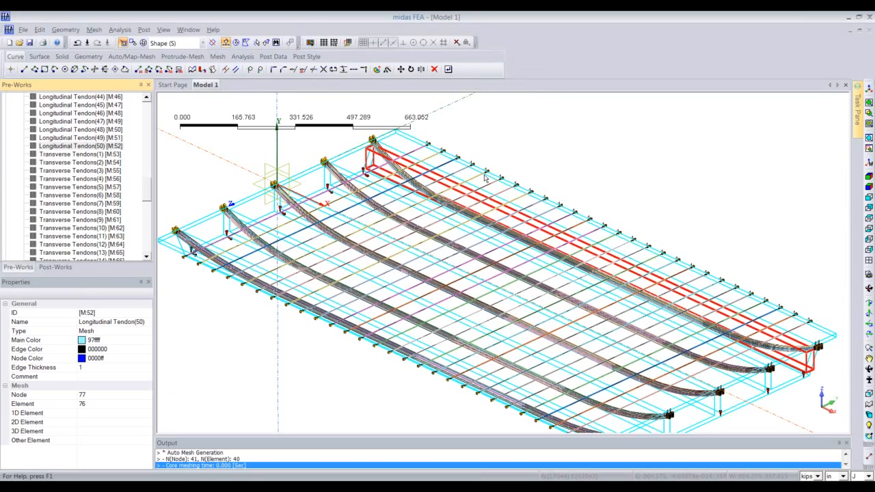
middle_click_drag(485, 177, 244, 178)
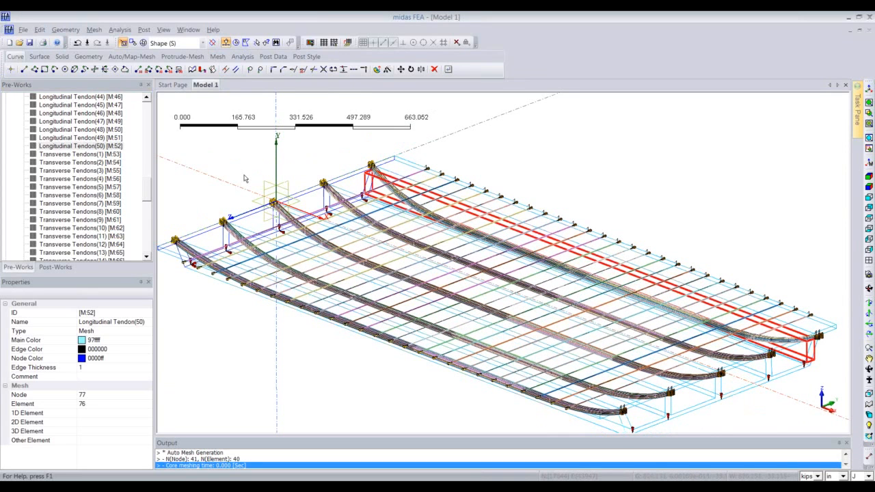
scroll(244, 179, "down", 1)
left_click(120, 30)
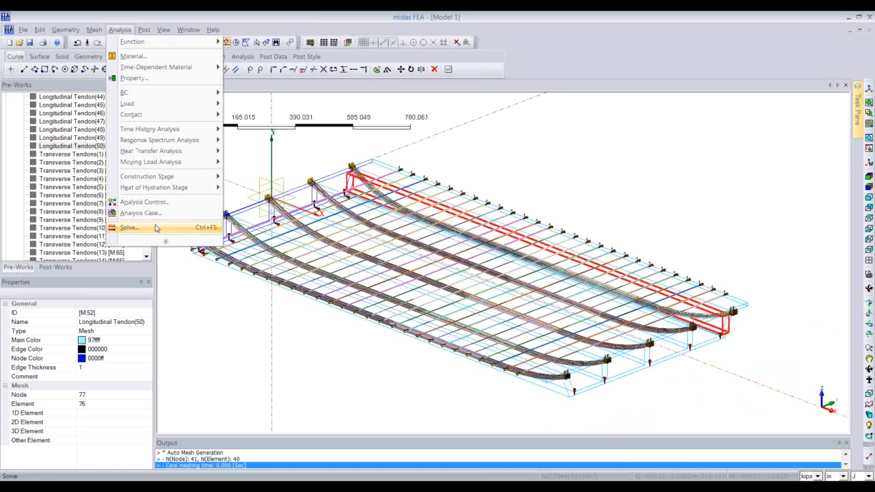
Step: Review the defined materials in the Material Manager with their full names readable, and close it
left_click(116, 31)
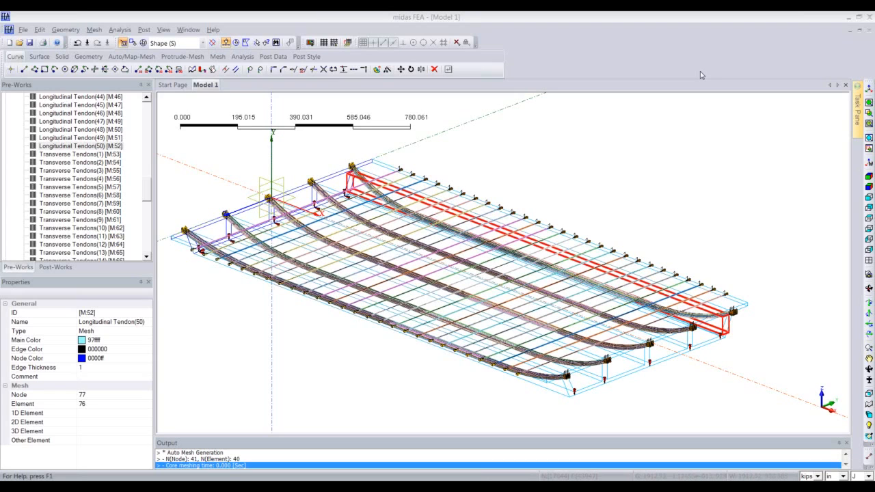
left_click(116, 30)
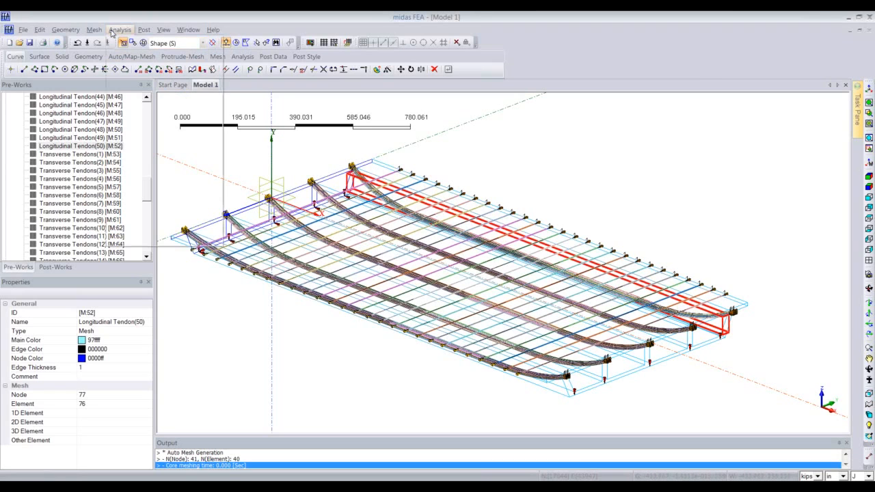
left_click(130, 41)
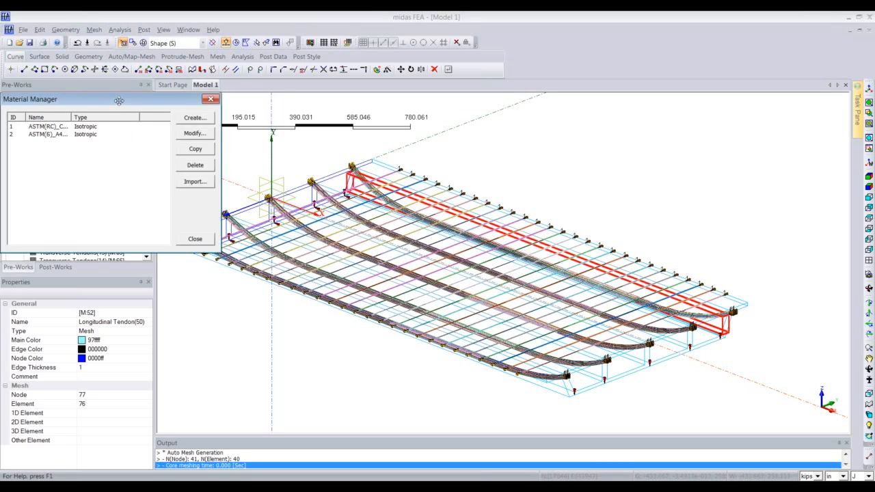
left_click_drag(119, 100, 149, 95)
left_click_drag(101, 113, 160, 112)
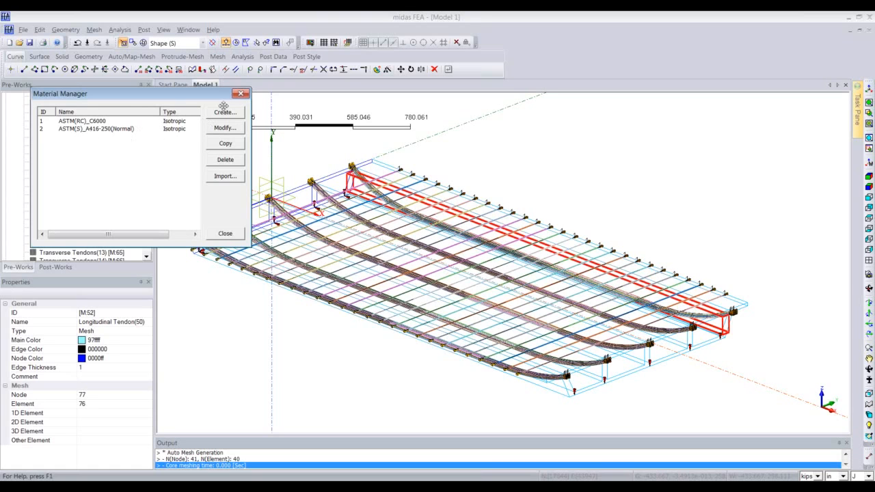
left_click(241, 94)
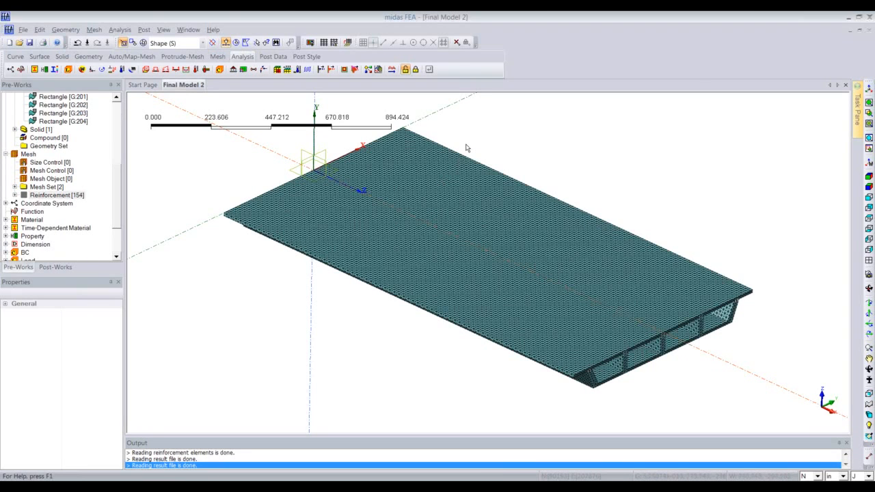
Step: Switch the solved Final Model 2 to post-processing mode and bring up its analysis results
middle_click_drag(467, 147, 382, 179)
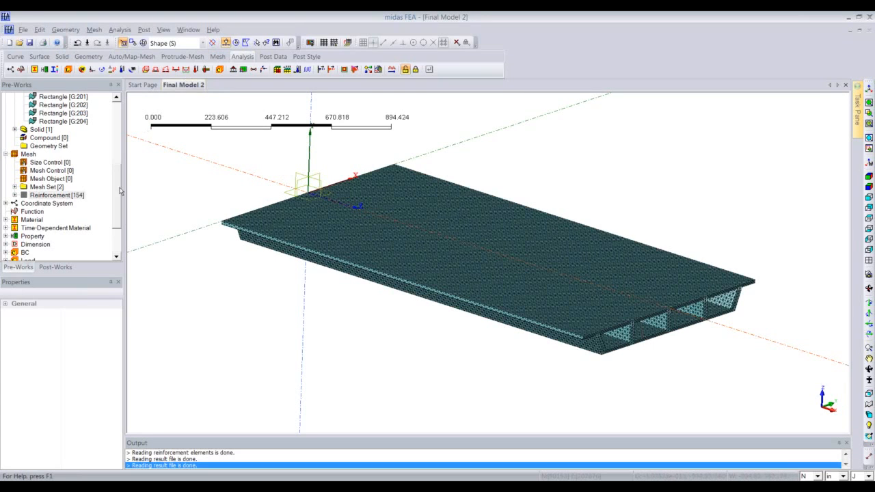
left_click(416, 69)
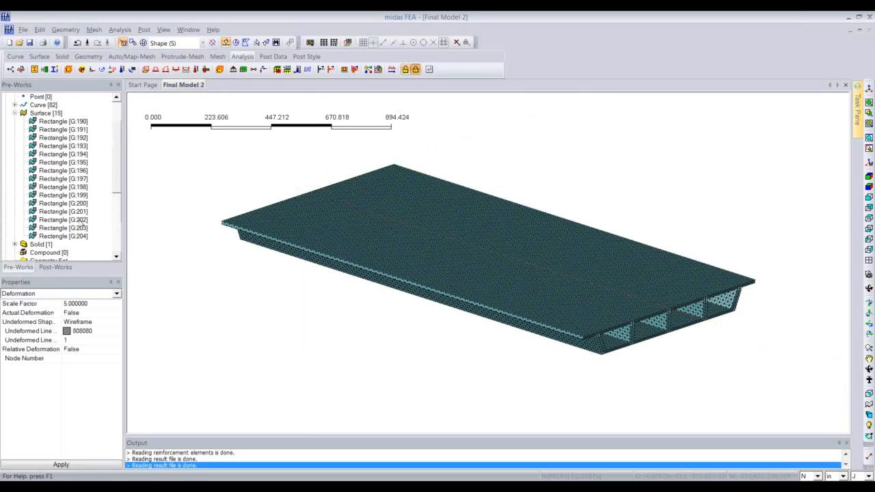
left_click(55, 267)
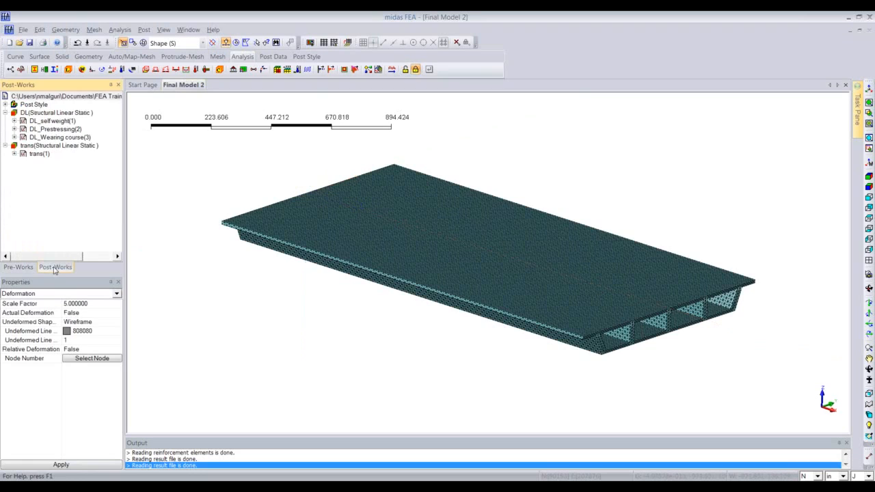
Step: Display the total displacement DXYZ(V) contour for the DL_self weight(1) load set on the girder
double_click(65, 121)
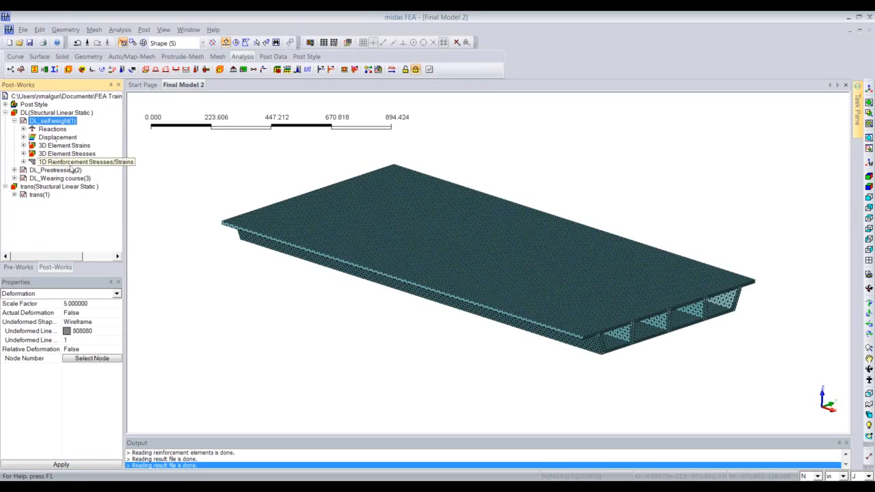
left_click(60, 138)
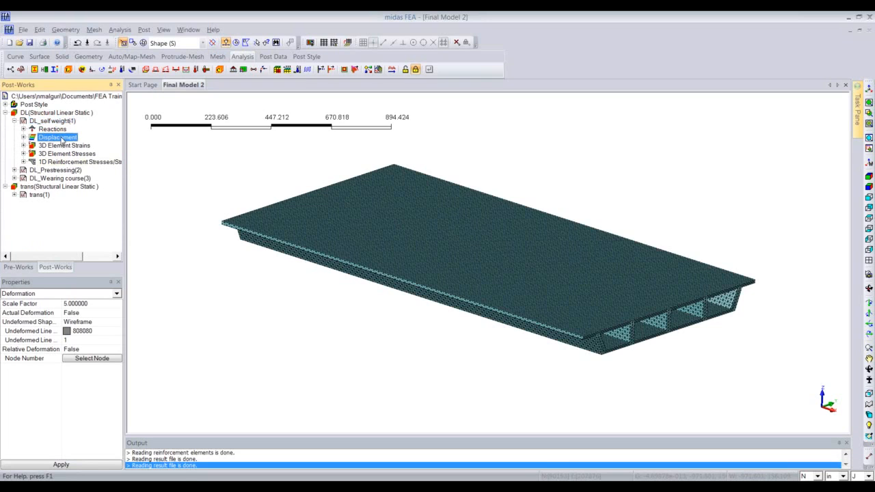
double_click(60, 138)
left_click(59, 170)
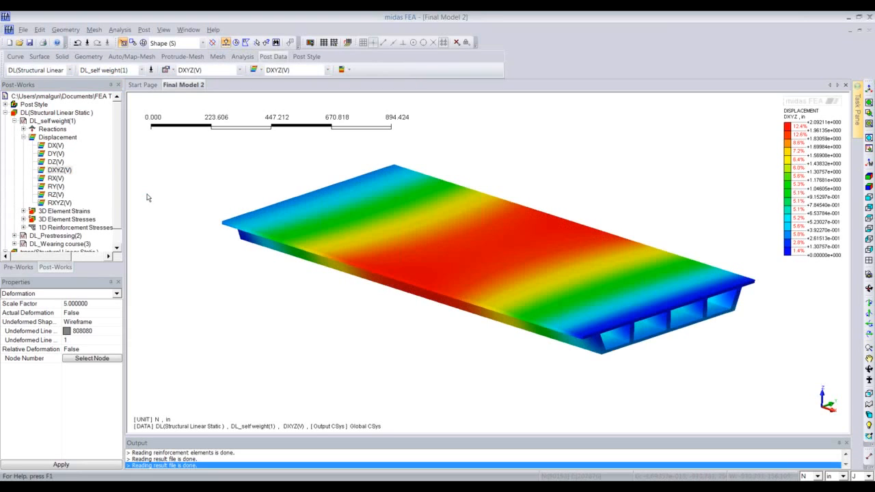
middle_click_drag(146, 198, 253, 242)
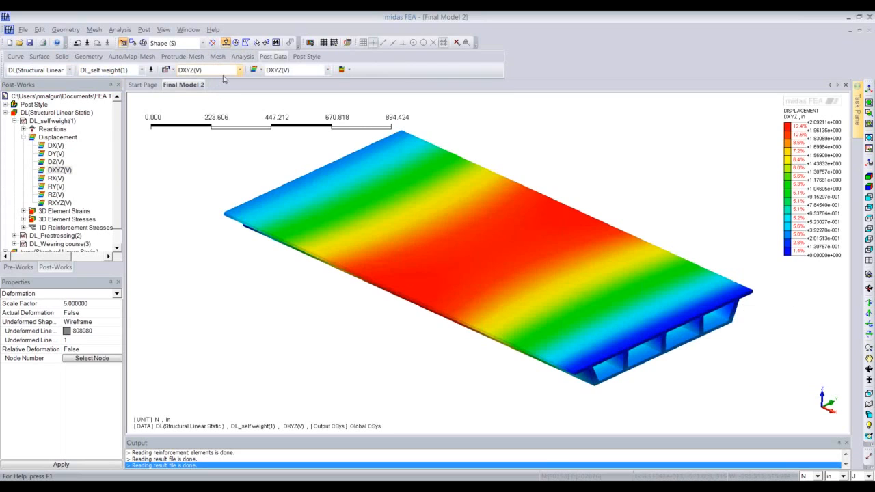
Step: Show the mesh edges on the displacement contour of the girder
left_click(249, 59)
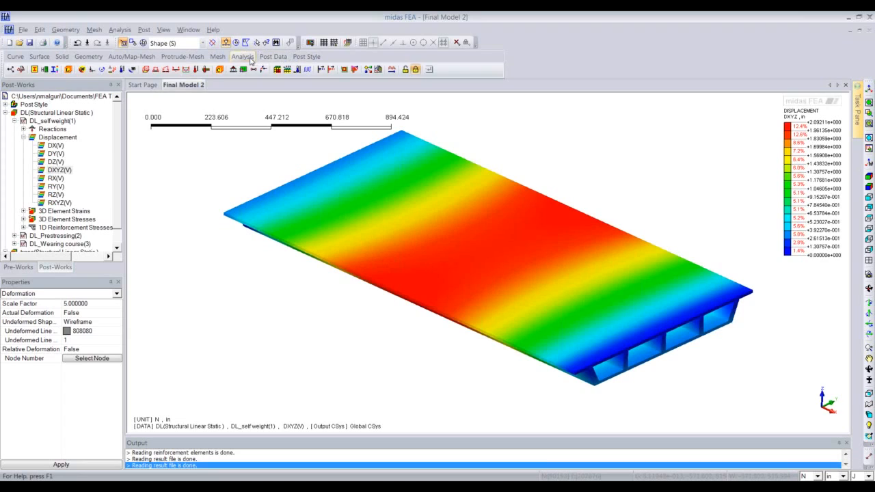
left_click(277, 58)
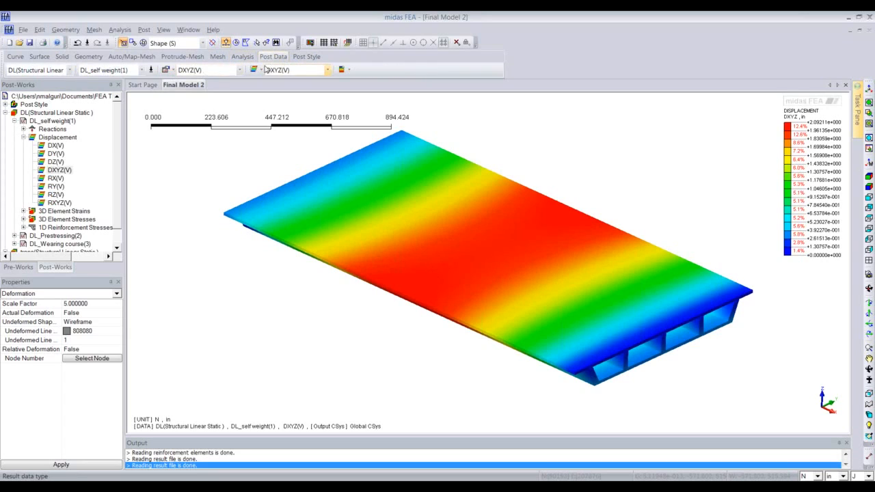
left_click(307, 57)
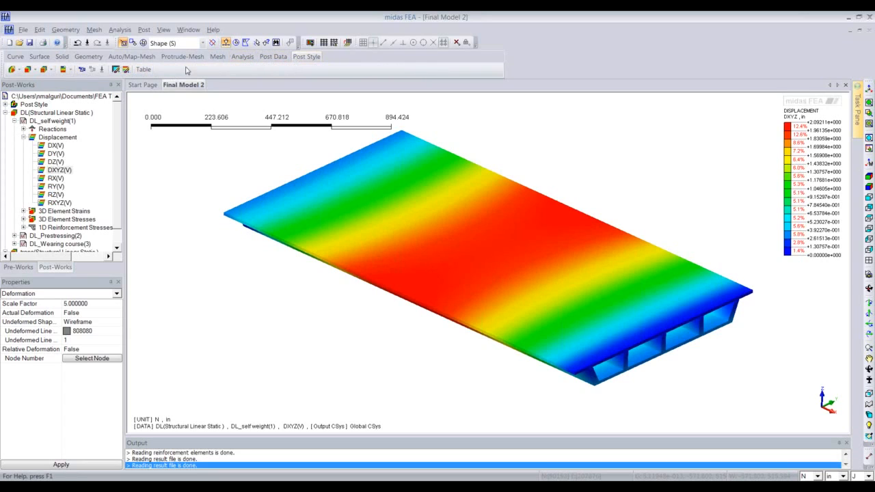
left_click(46, 69)
left_click(50, 92)
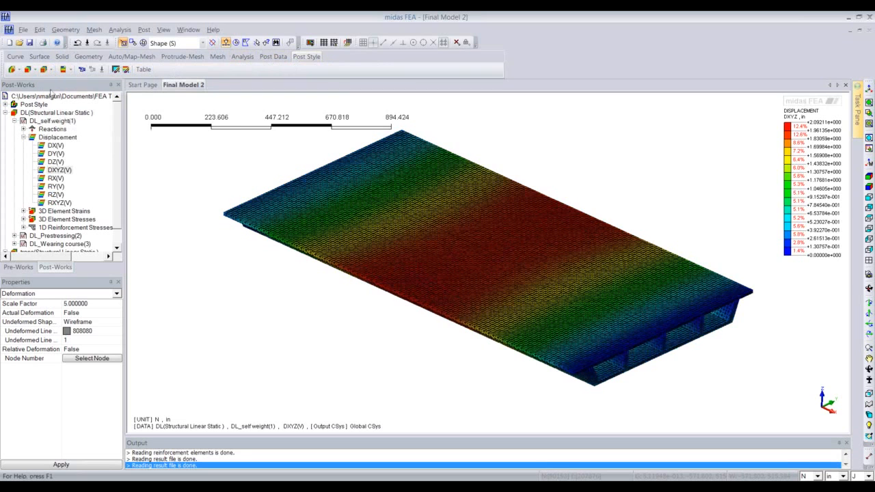
Step: Probe the total displacement at nine nodes spread over the deck, from one end through midspan to the other
middle_click_drag(364, 248, 384, 248)
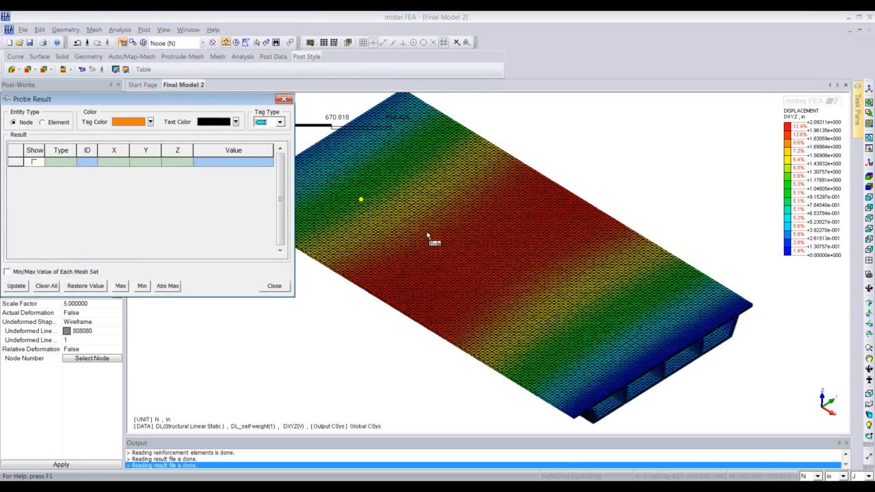
left_click(446, 243)
left_click(461, 198)
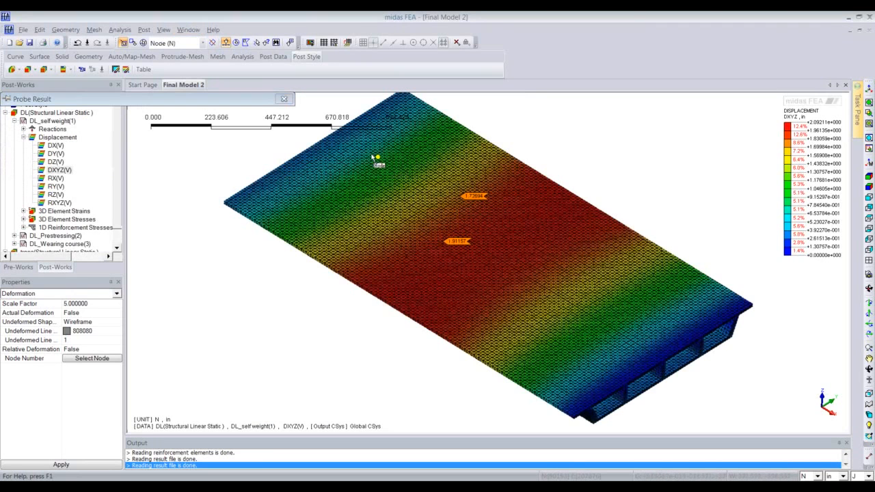
left_click(361, 138)
left_click(350, 171)
left_click(615, 280)
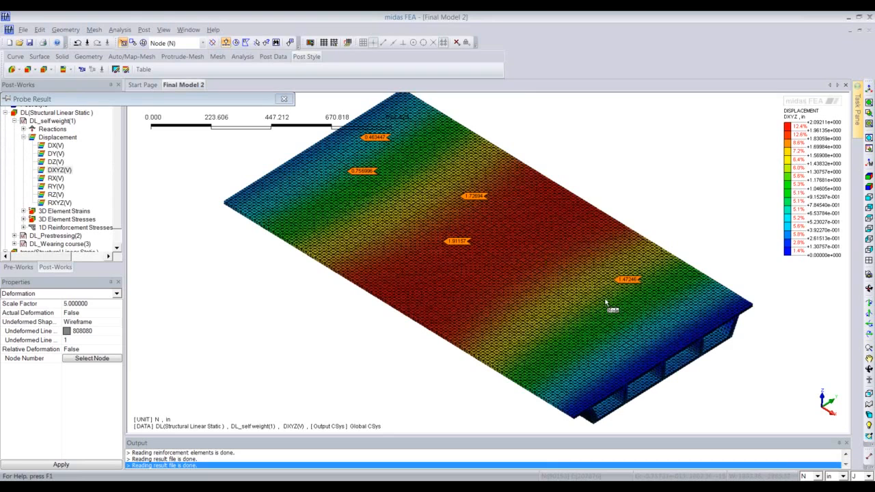
left_click(551, 331)
left_click(509, 244)
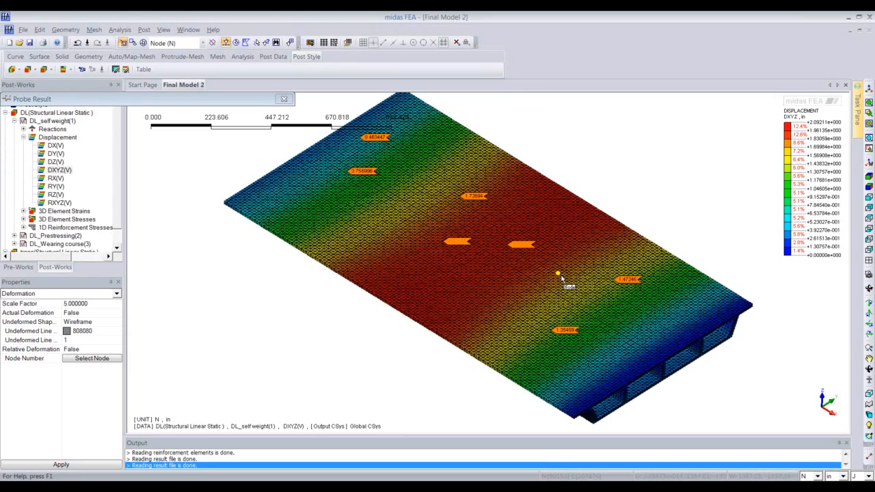
left_click(629, 330)
left_click(575, 369)
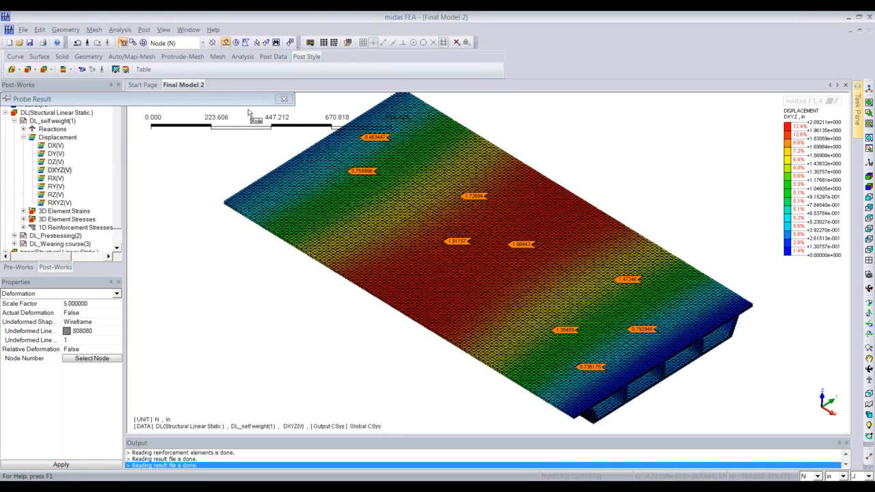
mouse_move(263, 97)
Step: Probe the displacement at two deck nodes between the far end and midspan, check the listed values, and close the probe and Displacement results
left_click(144, 30)
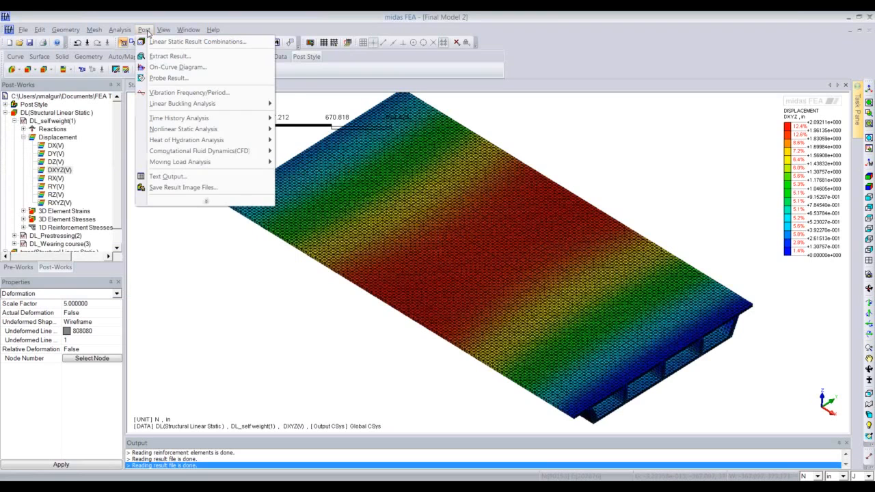
left_click(168, 78)
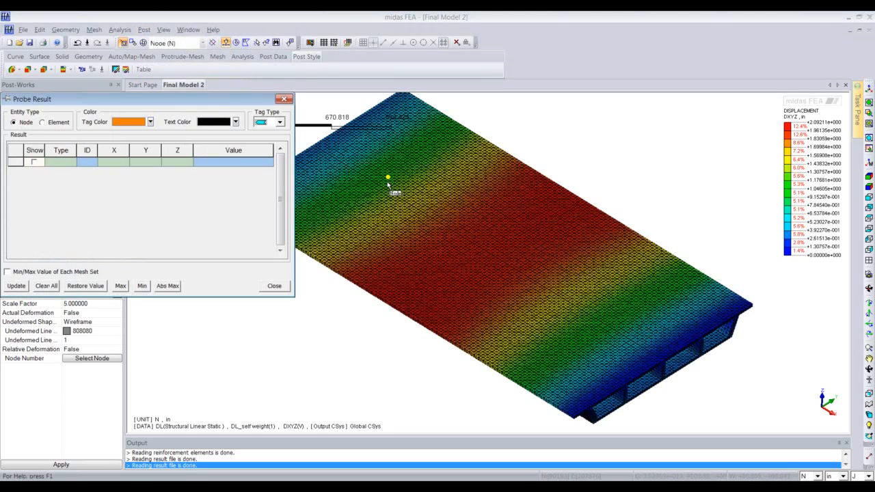
left_click(391, 186)
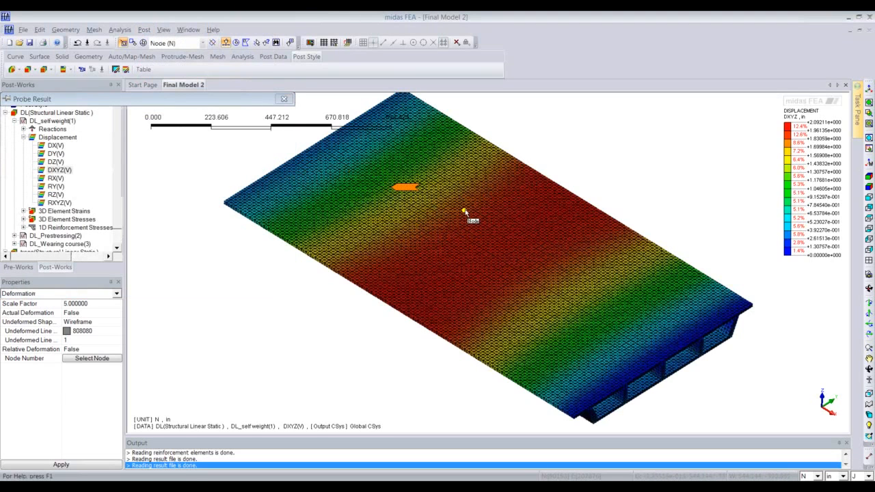
left_click(469, 211)
mouse_move(176, 99)
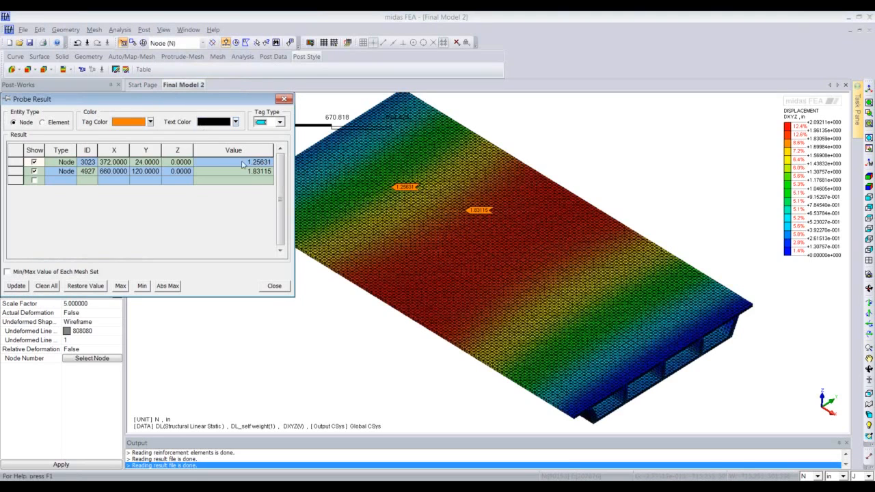
left_click(283, 98)
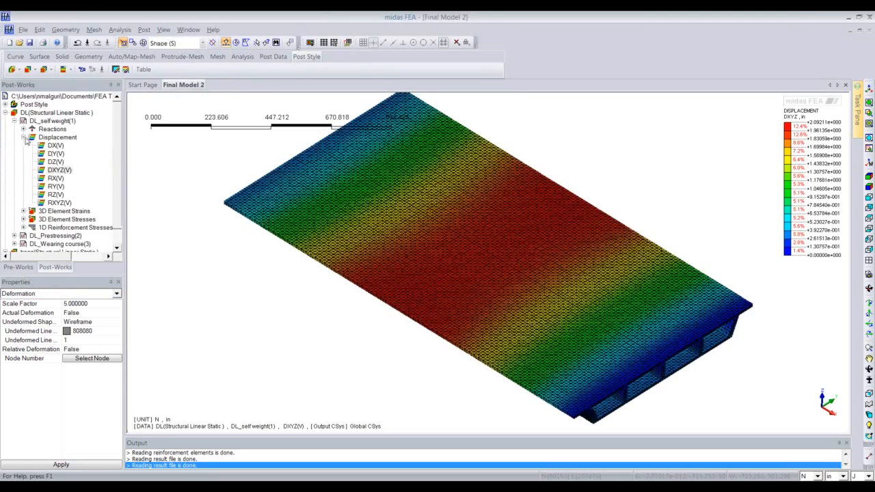
left_click(24, 138)
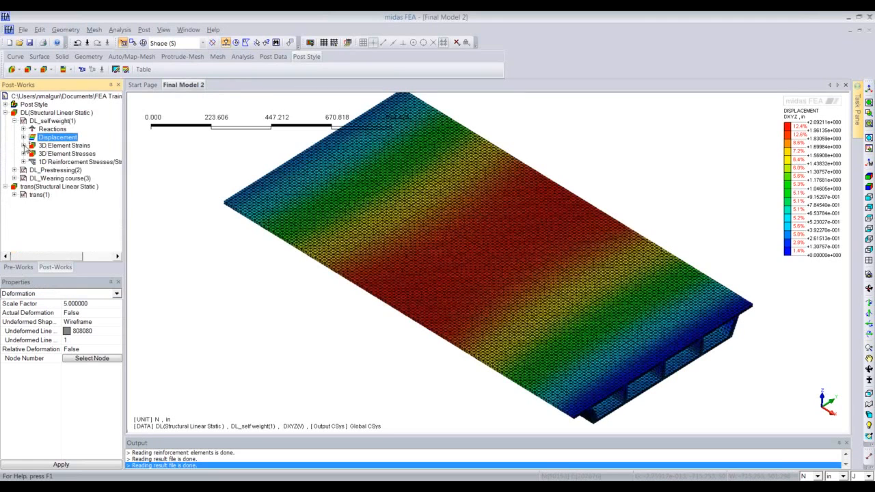
Step: Display the 3D element stress contour LO-Solid, SXX for DL_self weight(1) and cut the plot with a clipping plane
left_click(24, 146)
left_click(24, 145)
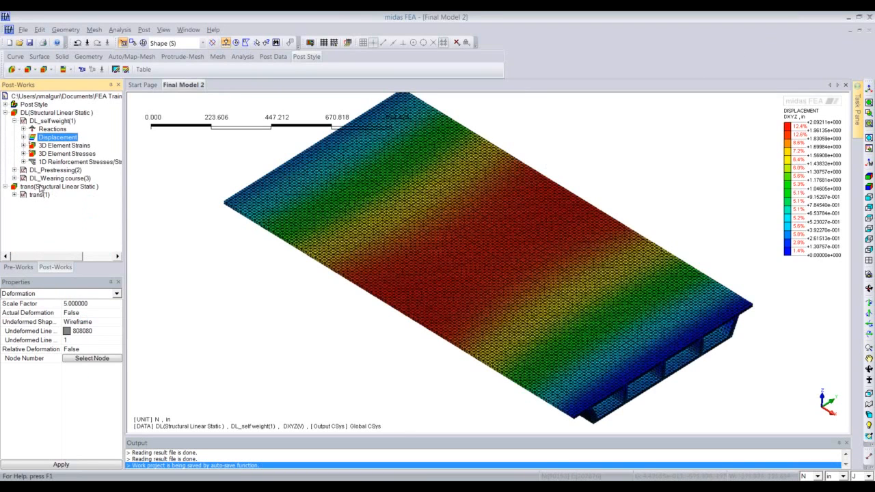
left_click(54, 154)
double_click(54, 156)
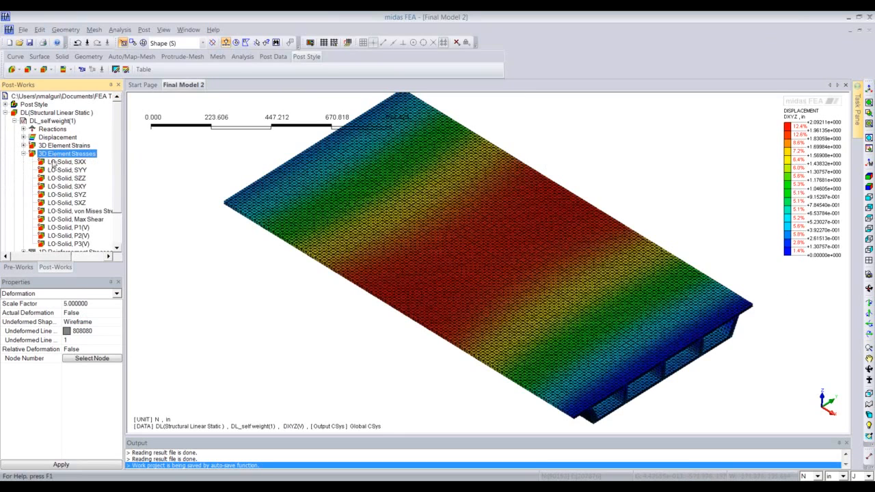
left_click(56, 162)
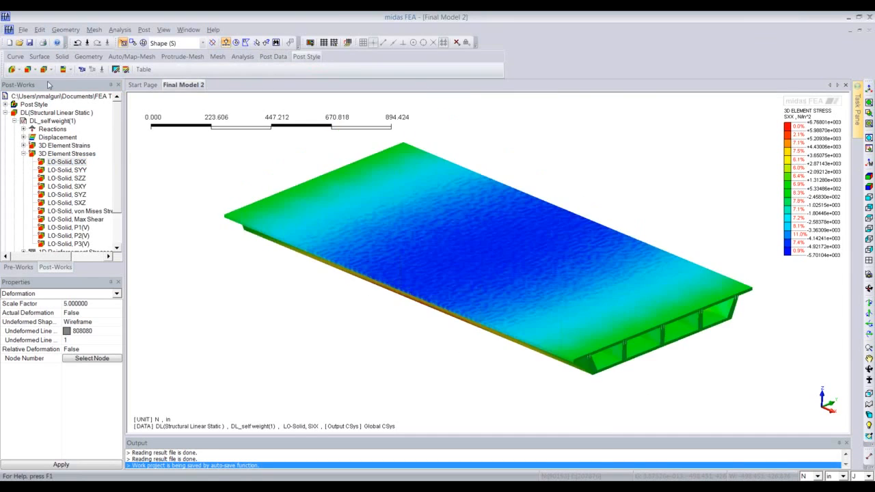
left_click(82, 69)
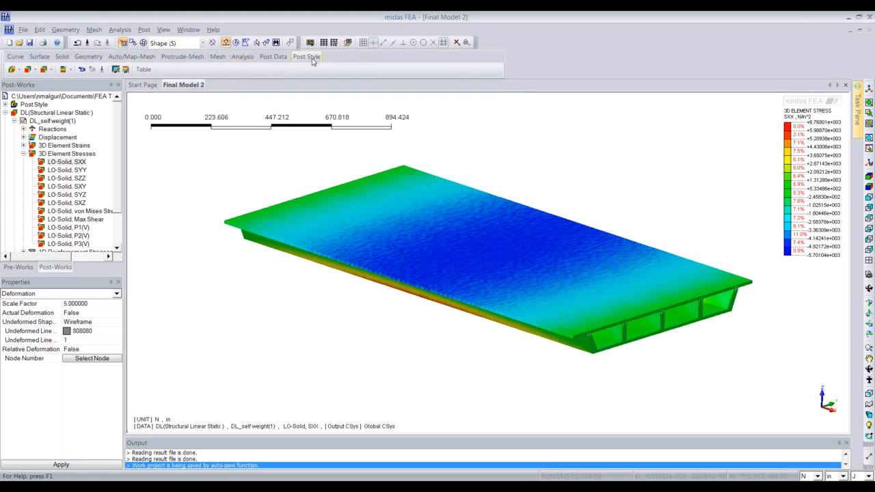
left_click(17, 73)
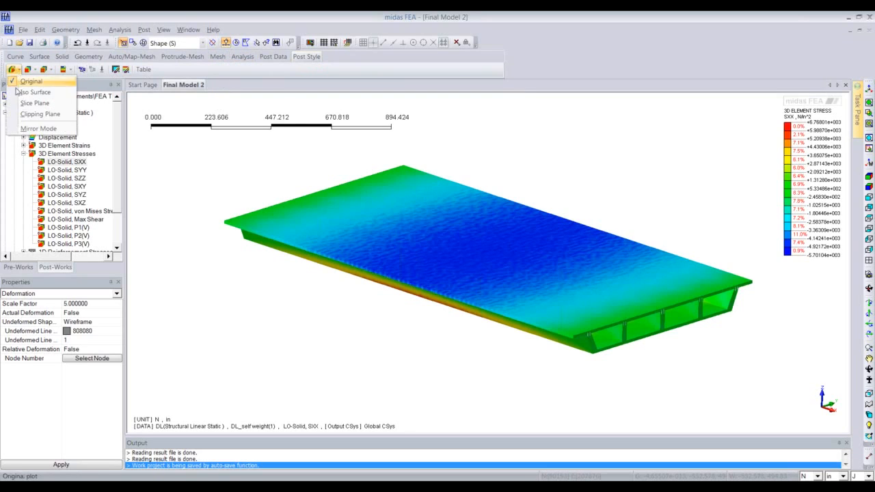
left_click(35, 114)
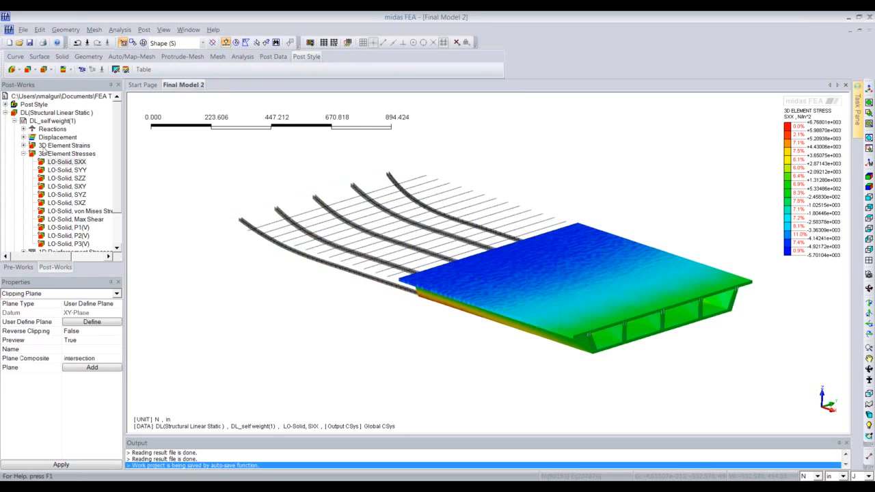
left_click(17, 267)
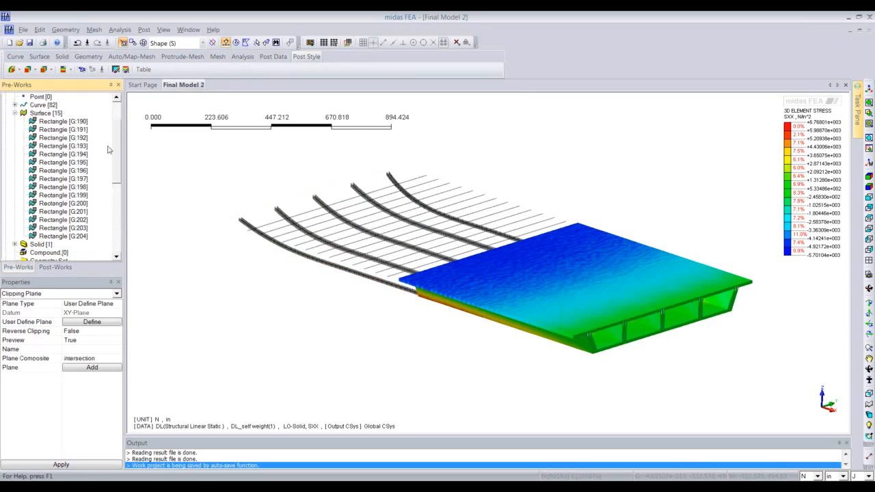
scroll(115, 145, "up", 2)
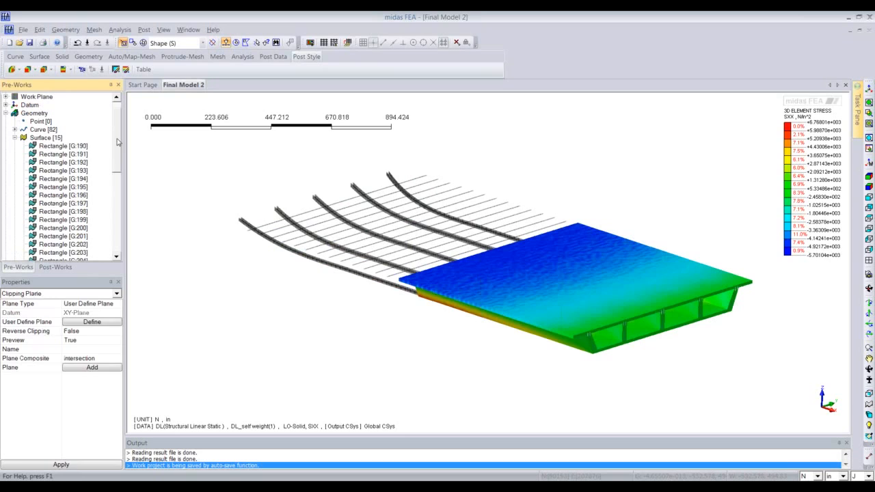
right_click(58, 130)
key("Escape")
scroll(116, 166, "down", 1)
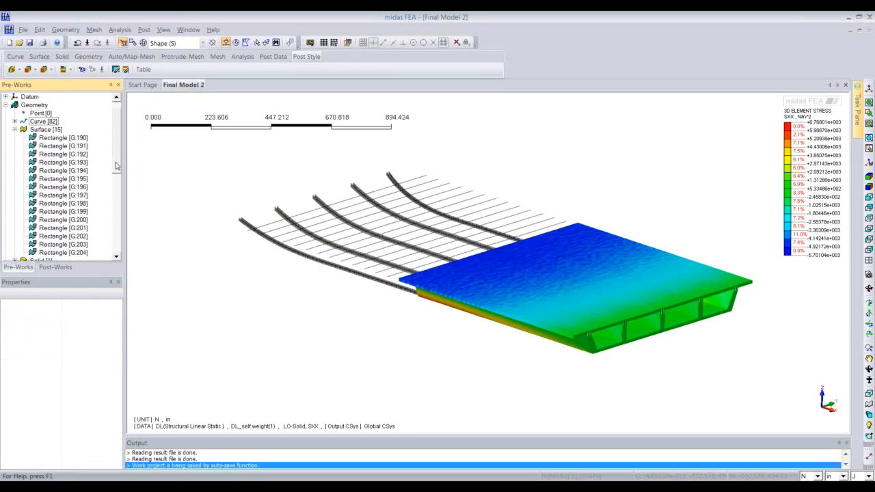
scroll(117, 166, "down", 1)
left_click(56, 267)
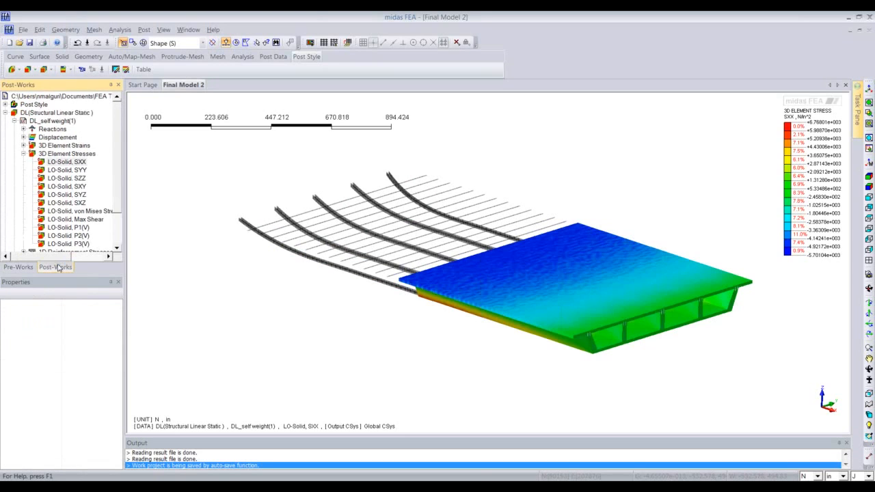
Step: Define the user-defined clipping plane normal to X and shift it slightly along the girder near midspan
left_click(18, 70)
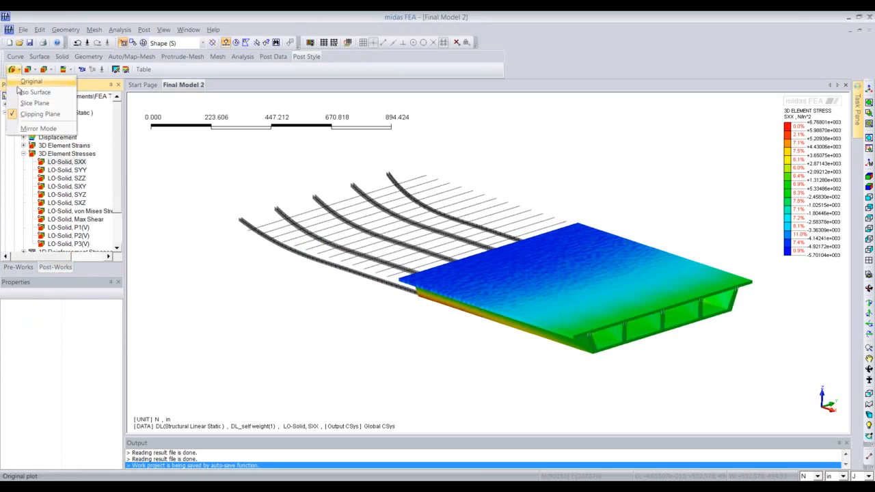
left_click(38, 113)
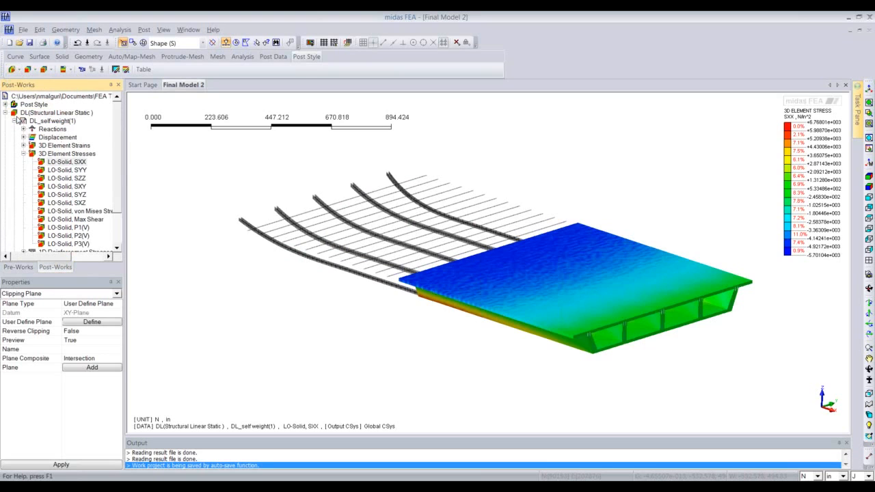
left_click(97, 326)
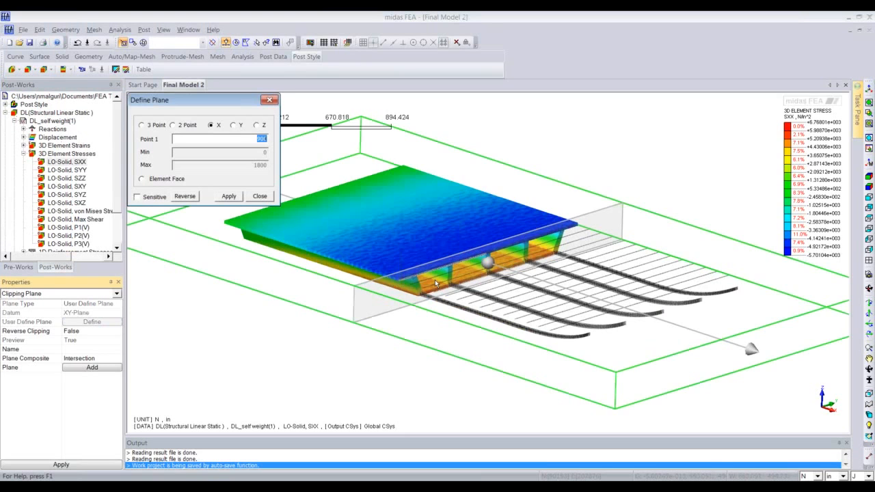
left_click(484, 267)
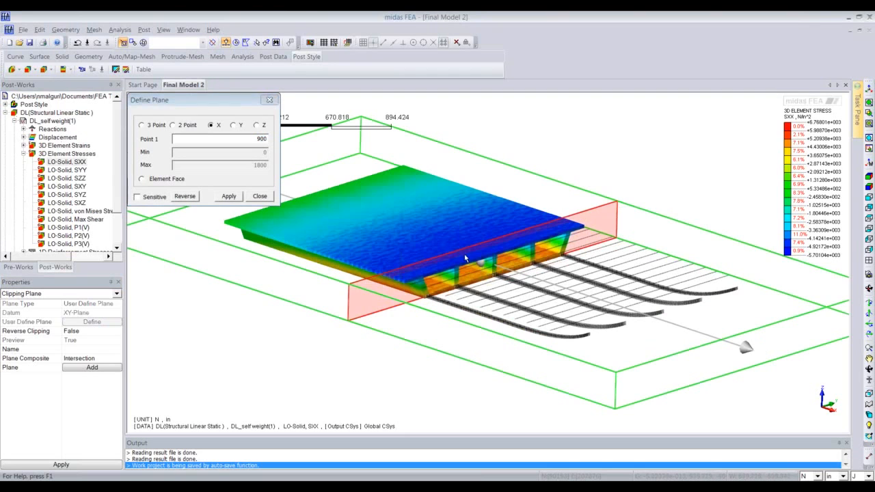
left_click_drag(486, 267, 465, 258)
left_click(269, 101)
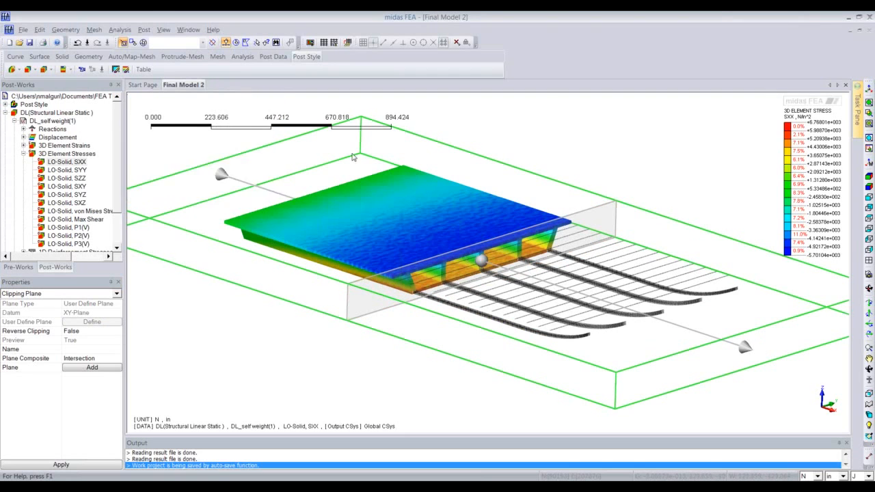
Step: Probe the SXX stress at four points of the cut section, two along the bottom slab and two along the top slab, and check the listed values
scroll(460, 281, "up", 2)
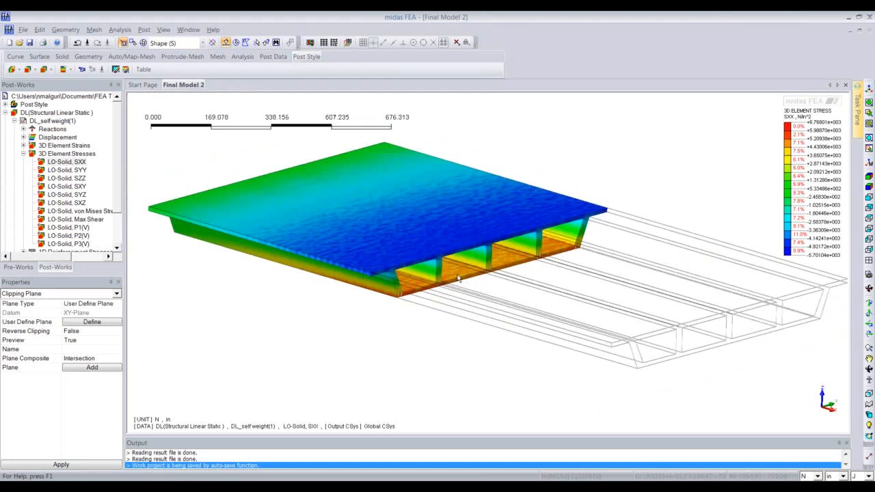
scroll(458, 279, "up", 4)
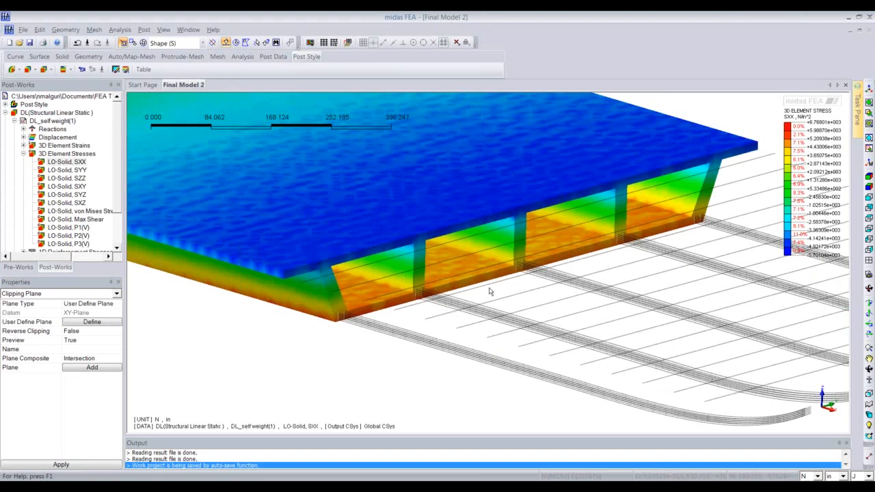
middle_click_drag(489, 291, 423, 323)
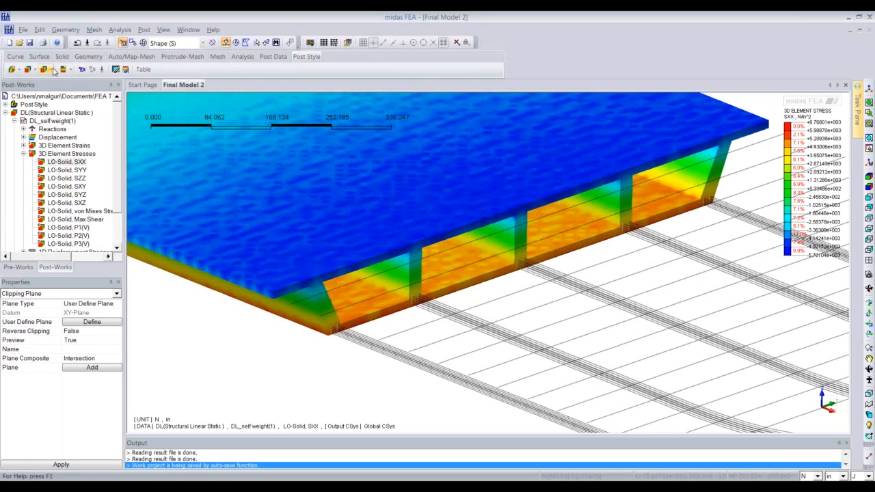
left_click(45, 69)
left_click(47, 93)
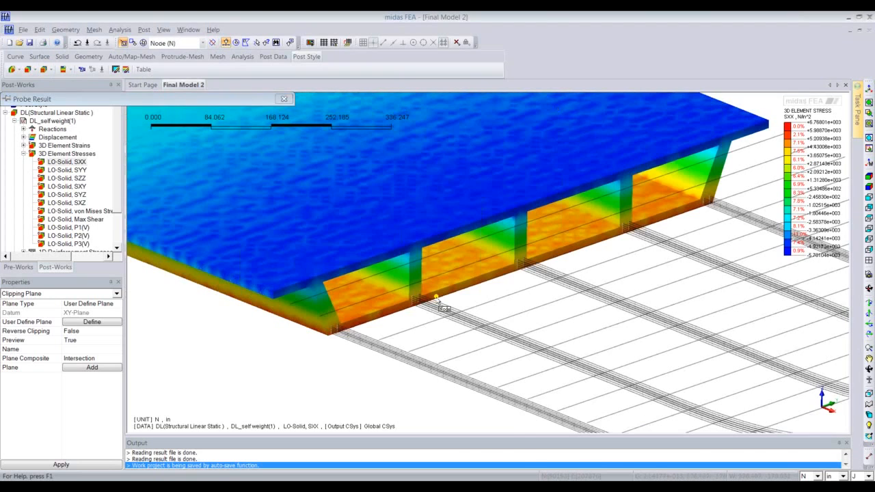
left_click(439, 296)
left_click(472, 285)
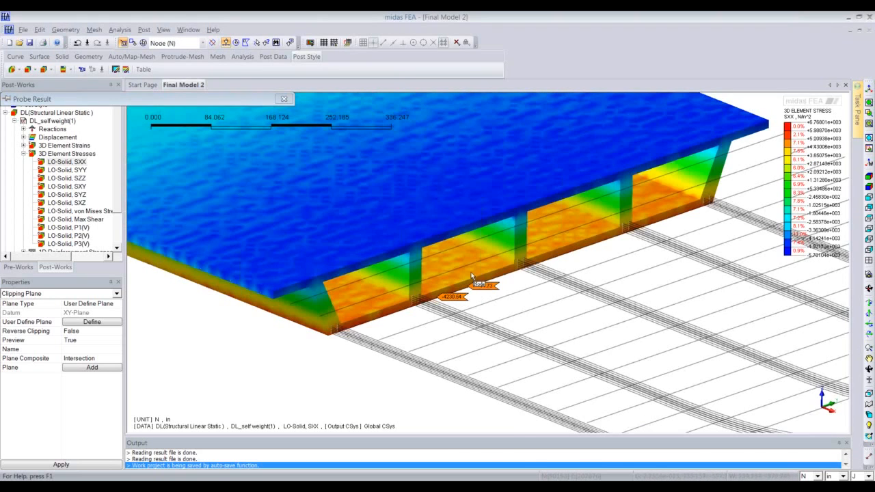
left_click(462, 229)
left_click(442, 239)
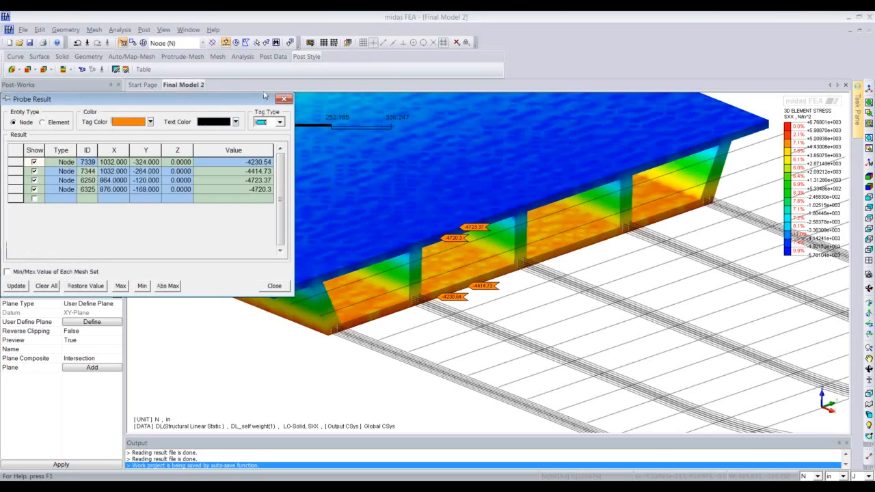
left_click(285, 99)
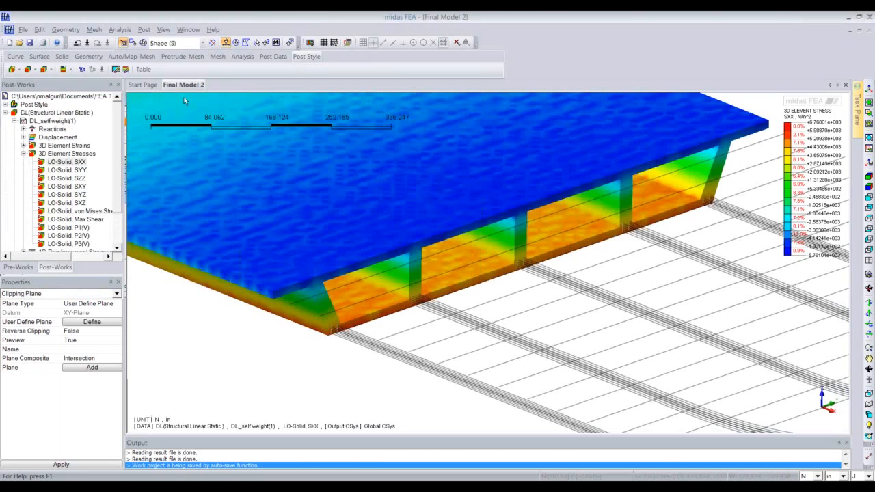
Step: Probe the SXX stress at the top and bottom of an inner web on the cut section, and close the probe
left_click(145, 30)
left_click(168, 78)
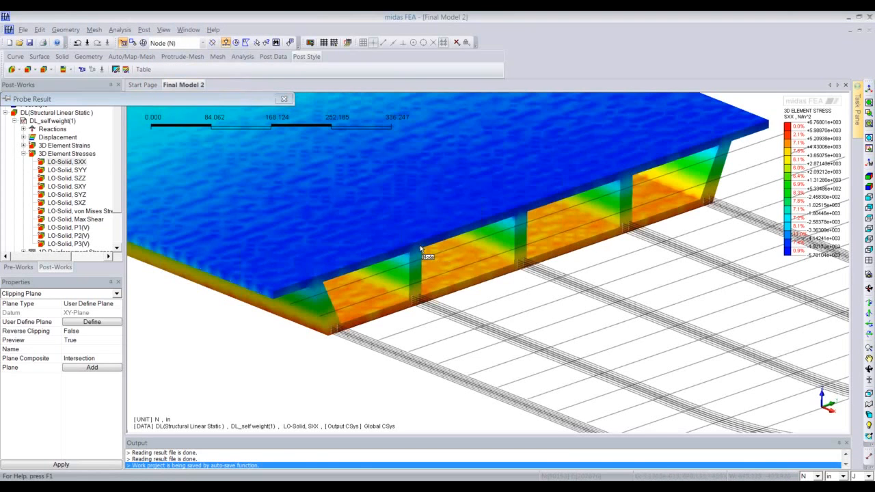
left_click(421, 248)
left_click(415, 297)
left_click(283, 99)
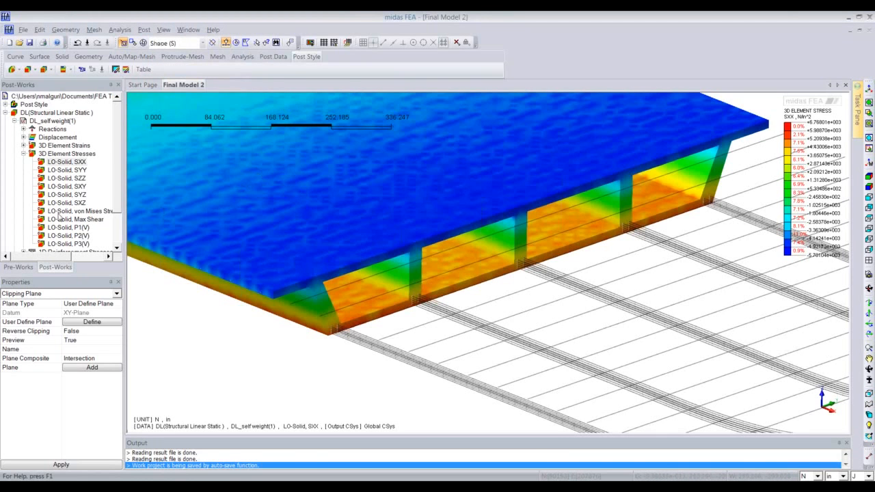
Step: Remove the clipping from the plot and display the LO-Solid, SYY stress contour for DL_self weight(1) on the whole girder
left_click(17, 70)
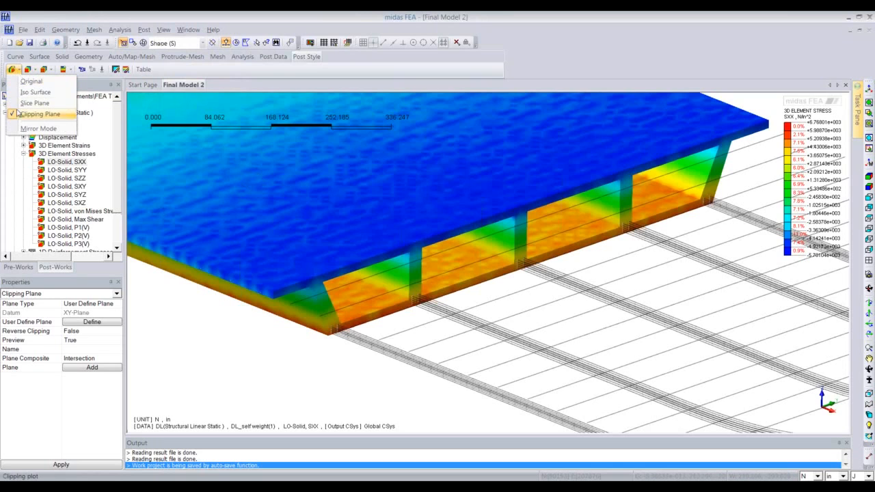
left_click(18, 94)
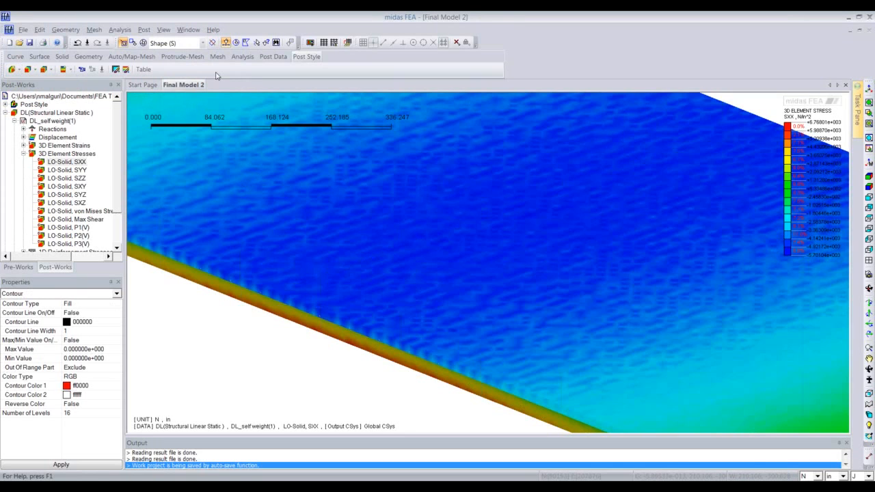
left_click(71, 170)
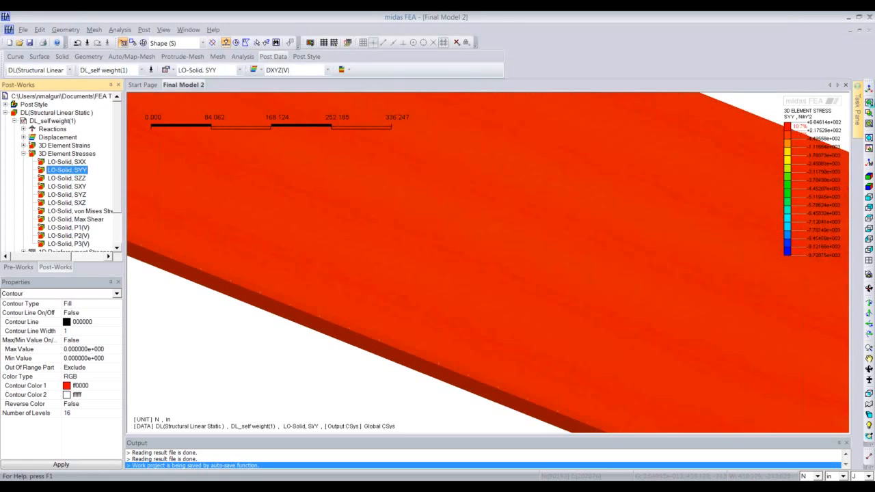
scroll(474, 263, "down", 7)
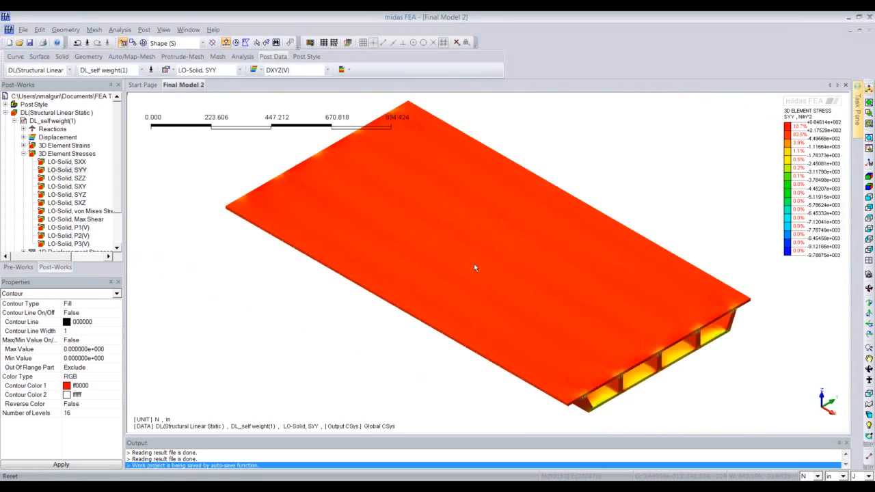
middle_click_drag(474, 263, 604, 322)
scroll(604, 323, "up", 3)
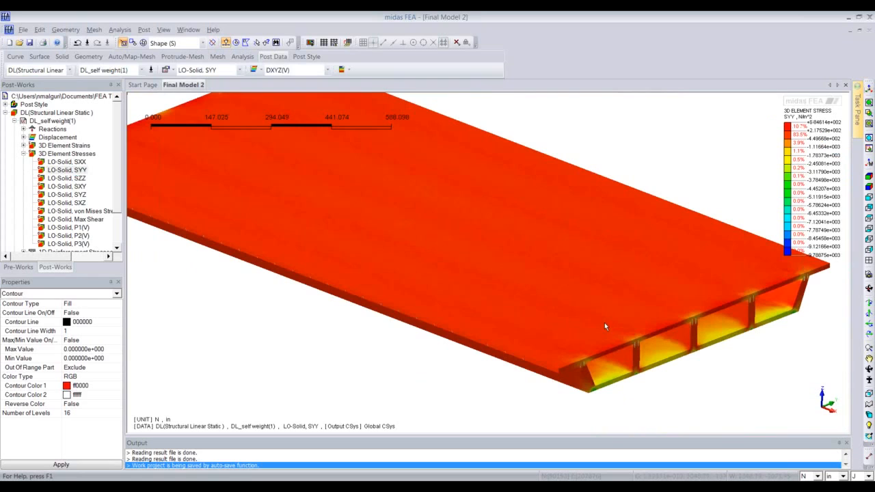
Step: Display the 1D reinforcement stress REINFORCEMENT BAR, LOW, Sxx for the DL_Prestressing(2) load set
left_click(27, 158)
left_click(23, 154)
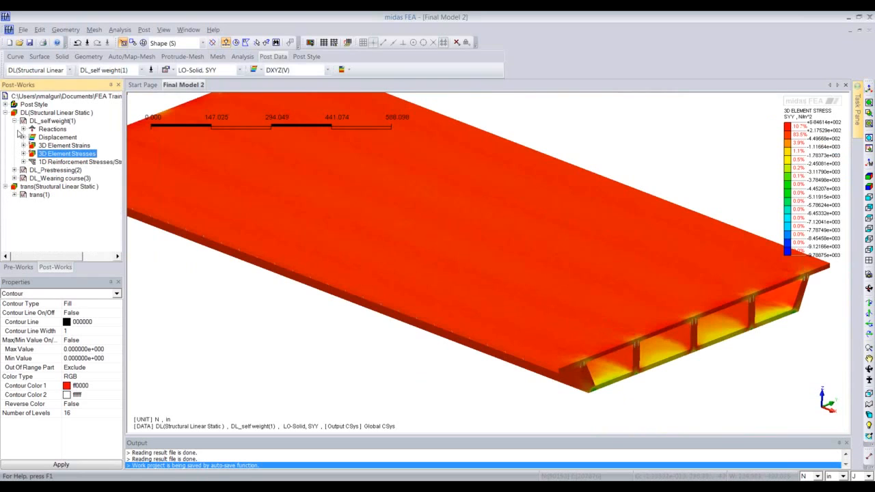
left_click(5, 113)
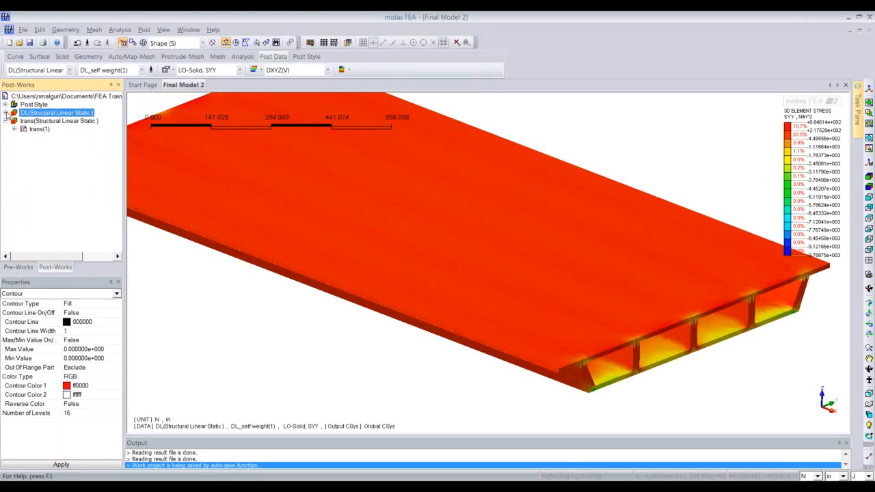
left_click(6, 113)
left_click(14, 121)
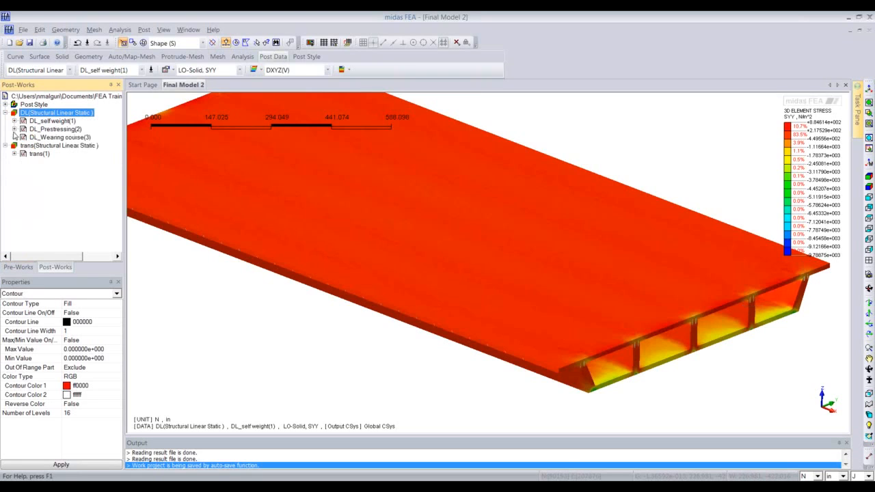
left_click(14, 130)
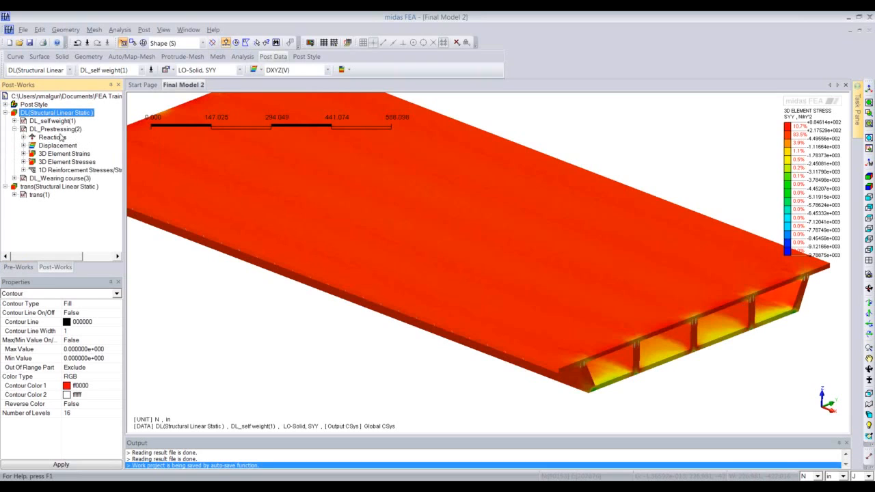
left_click(24, 170)
left_click(24, 171)
left_click(23, 170)
left_click(61, 178)
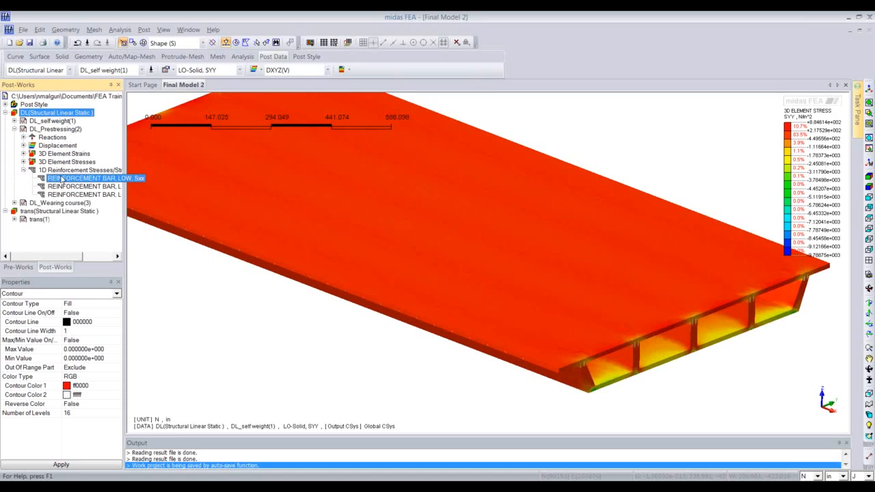
double_click(62, 178)
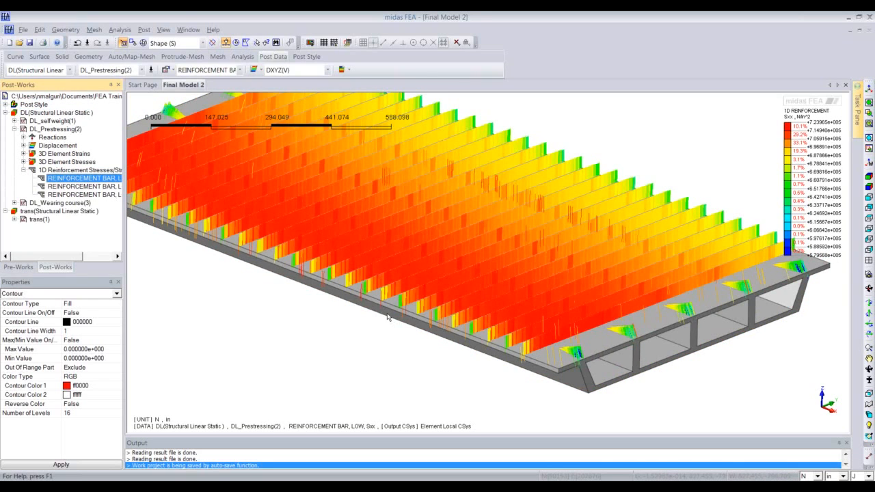
Step: Hide the Girder mesh set so that the tendon stress plot can be viewed without the concrete
middle_click_drag(387, 317, 25, 271)
left_click(18, 266)
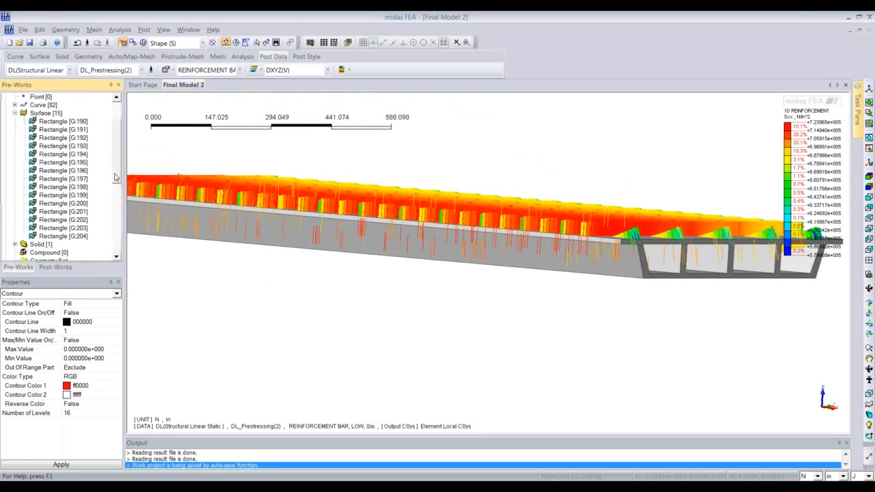
scroll(55, 178, "down", 5)
double_click(47, 179)
left_click(54, 195)
left_click(42, 196)
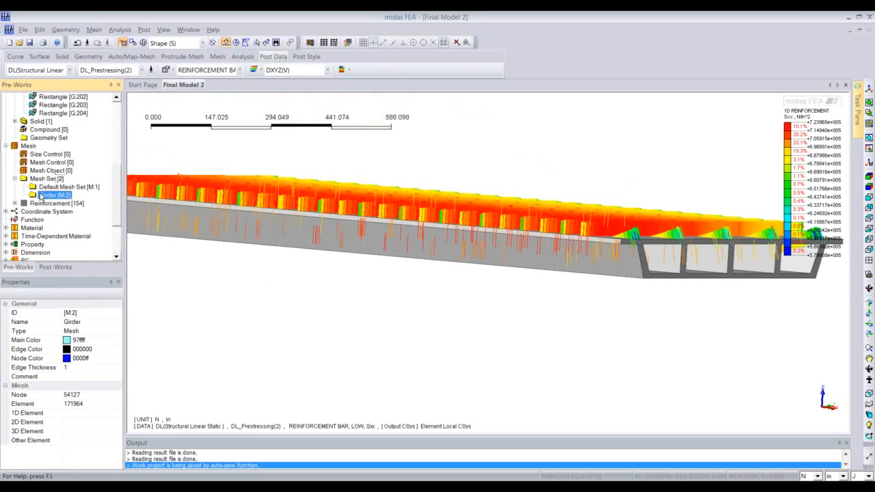
right_click(41, 196)
left_click(62, 210)
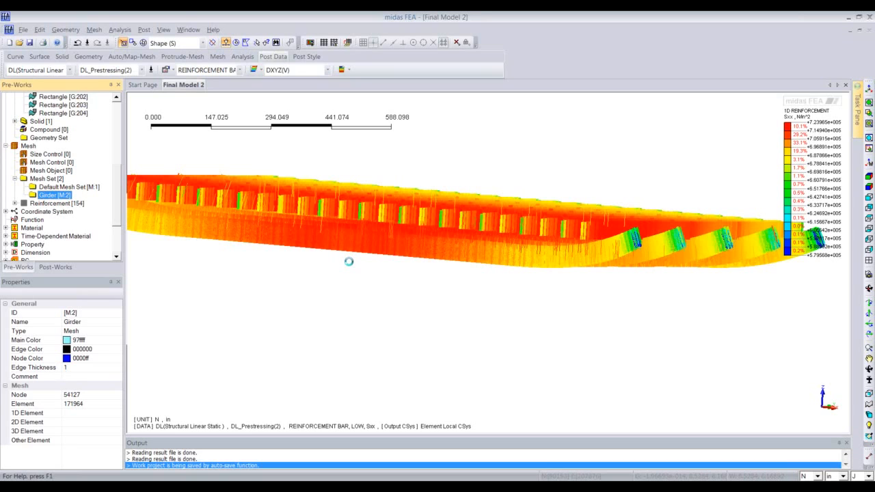
Step: View the exposed tendons from above and show the Girder mesh set again
middle_click_drag(337, 269, 278, 288)
right_click(47, 196)
left_click(67, 213)
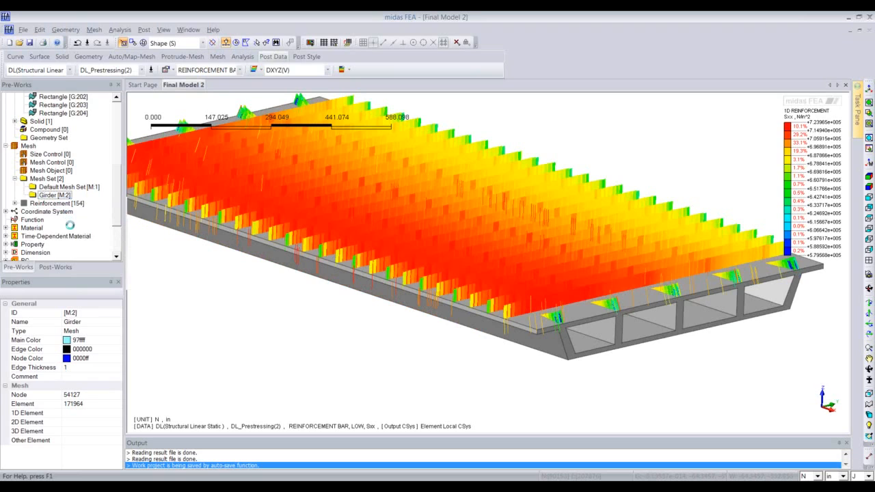
Step: Display the total displacement contour DXYZ(V) for the DL_Prestressing(2) load set
left_click(55, 267)
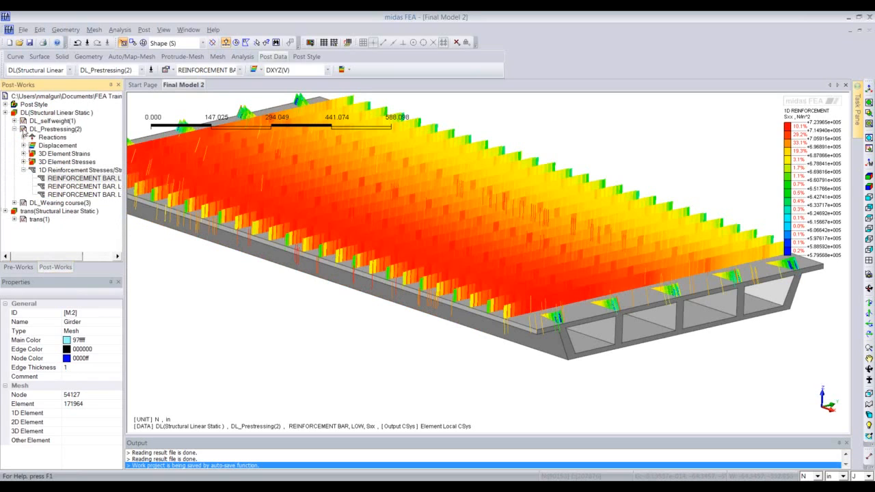
left_click(57, 147)
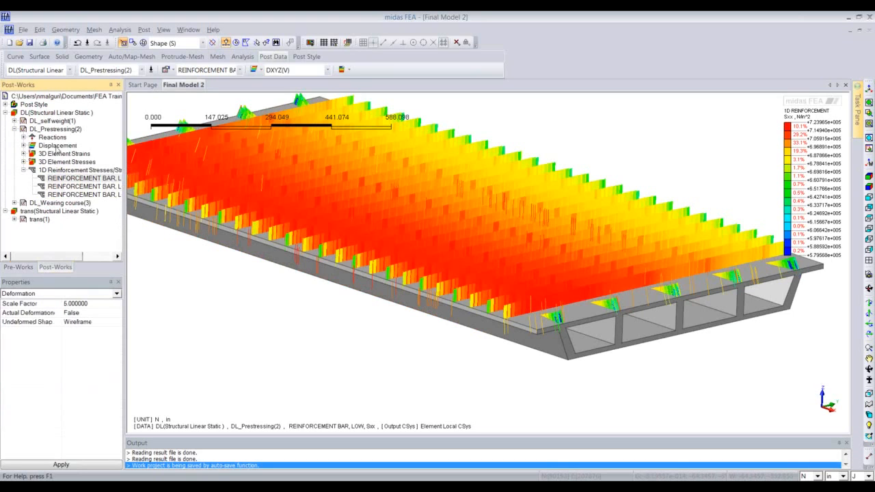
double_click(58, 146)
left_click(60, 178)
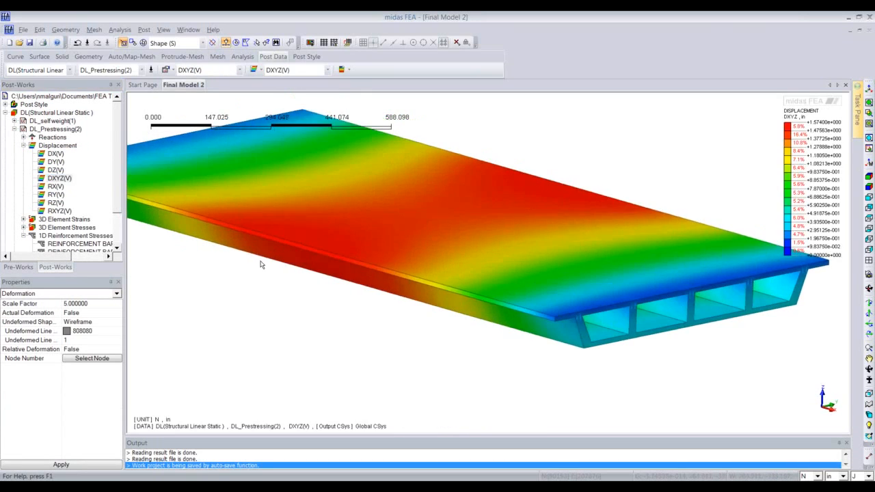
Step: Switch the prestressing displacement plot to the deformed shape and view the whole girder
left_click(258, 69)
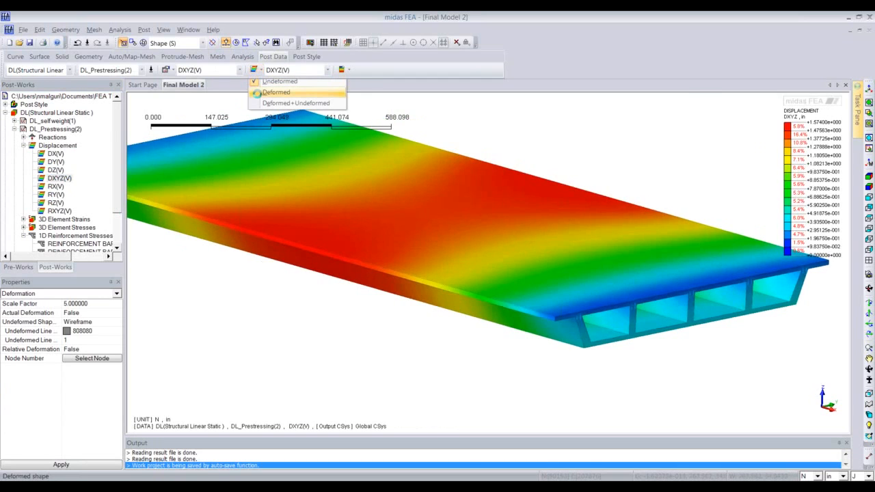
left_click(279, 92)
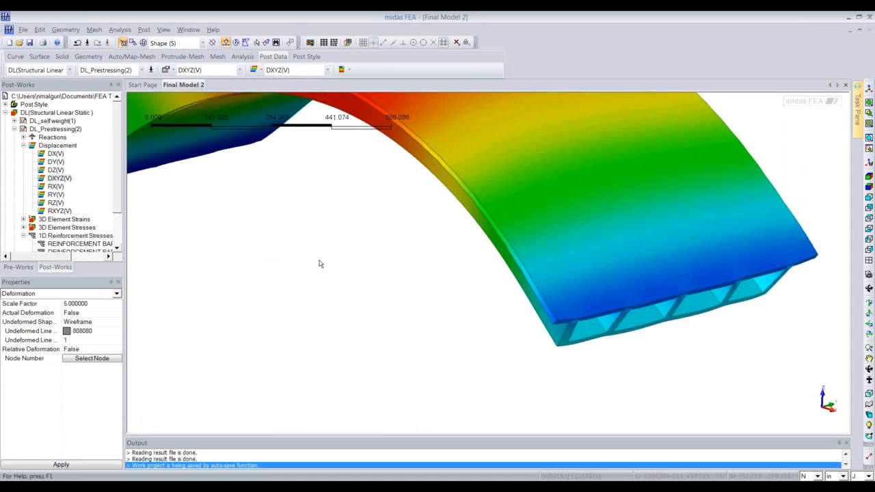
scroll(318, 274, "down", 3)
middle_click_drag(320, 261, 319, 290)
Step: Set the deformation scale factor to 1 and apply it to the displacement plot
left_click(88, 304)
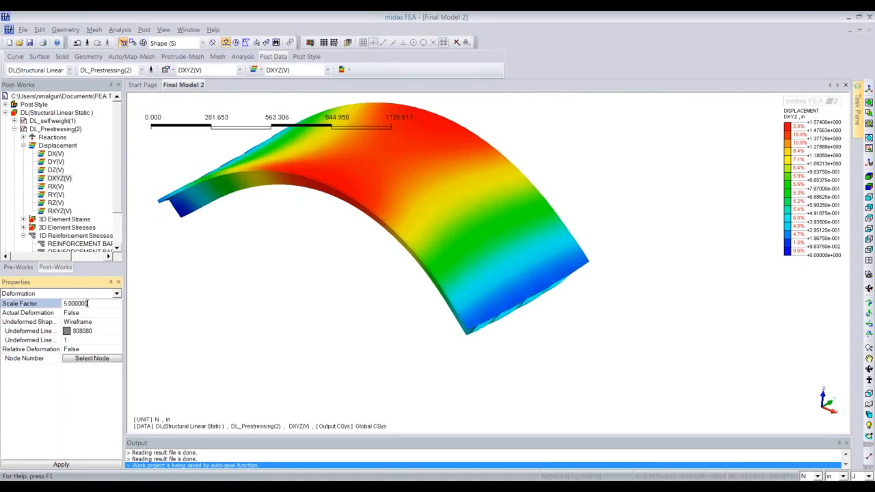
left_click_drag(88, 303, 61, 303)
type("1")
left_click(62, 464)
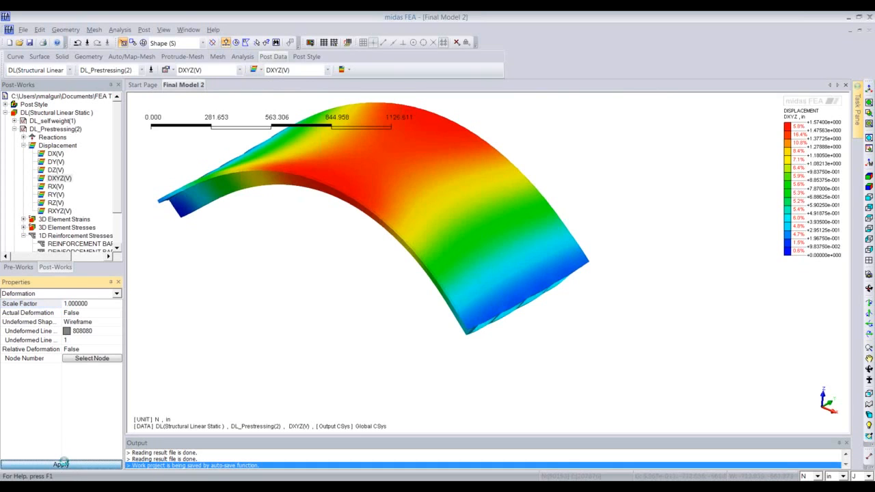
middle_click_drag(305, 343, 340, 345)
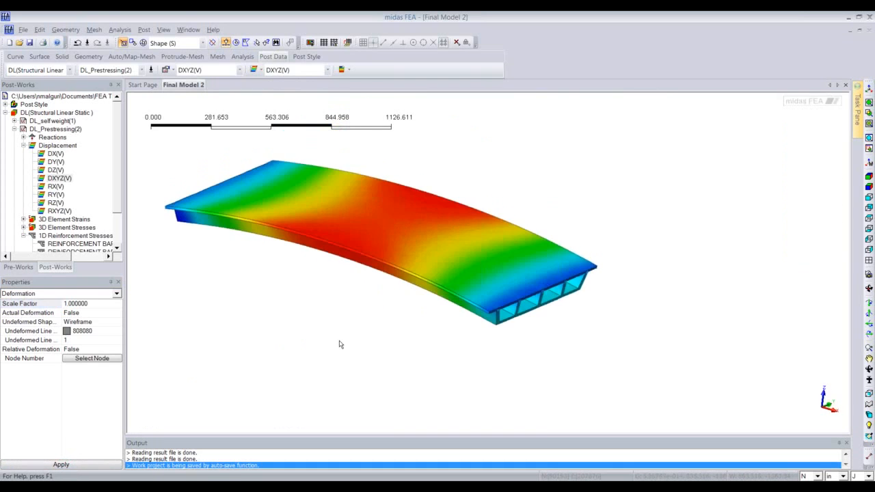
Step: Display the total displacement contour DXYZ(V) for the trans(1) load set and inspect the deformed girder
scroll(118, 189, "down", 2)
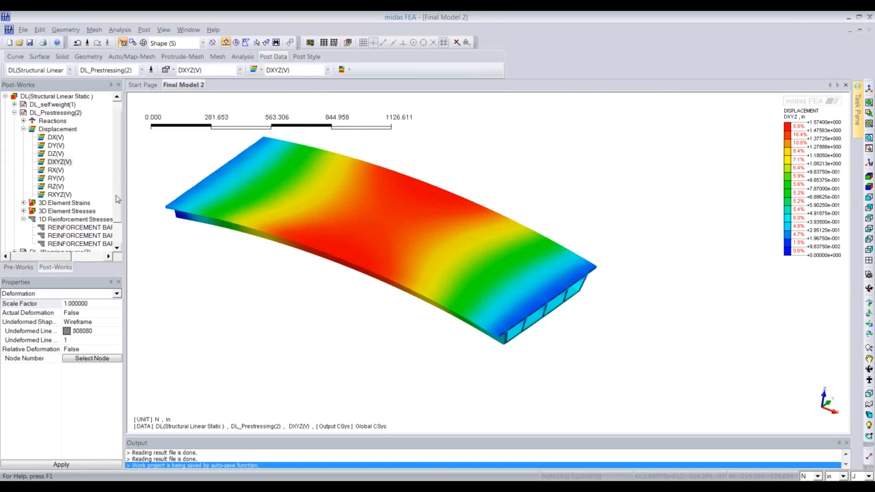
left_click(38, 246)
double_click(38, 246)
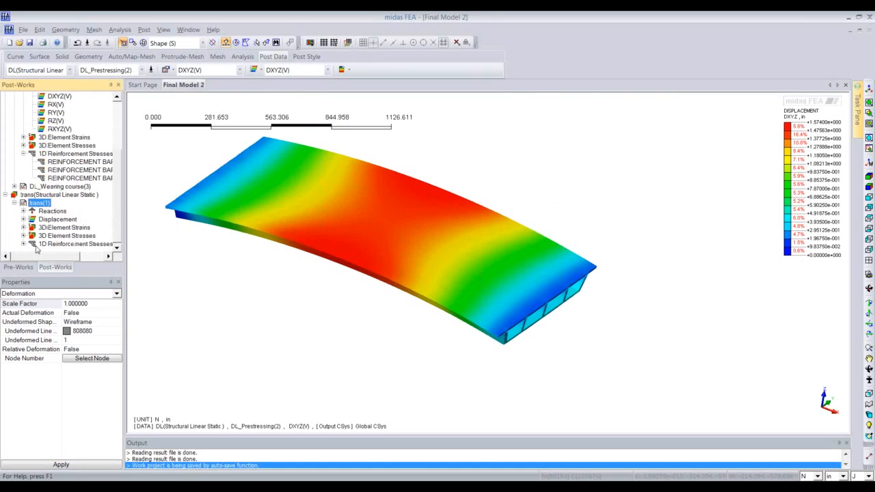
double_click(60, 221)
double_click(60, 211)
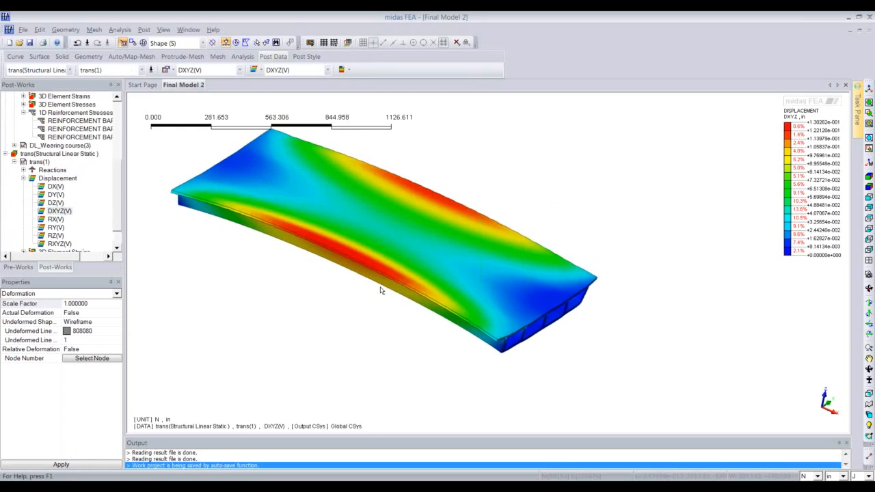
middle_click_drag(381, 290, 355, 277)
Step: Collapse the expanded displacement results and reset the view of the trans(1) displacement plot
left_click(14, 162)
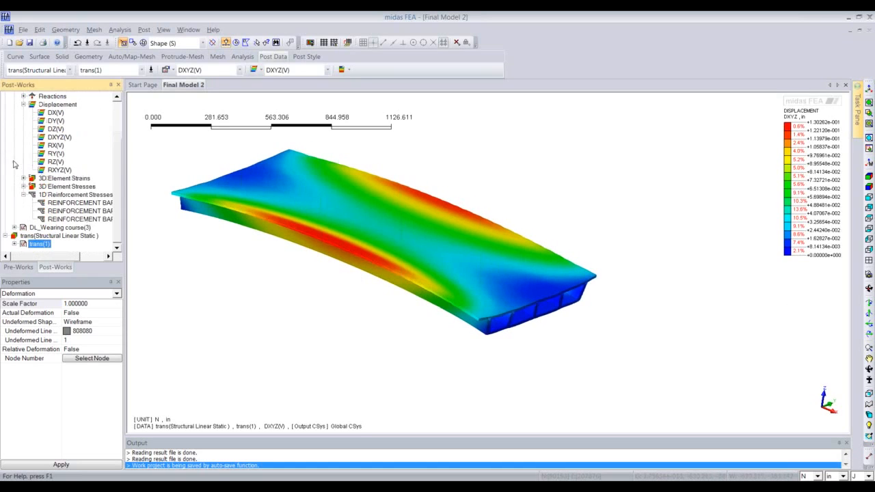
left_click(24, 105)
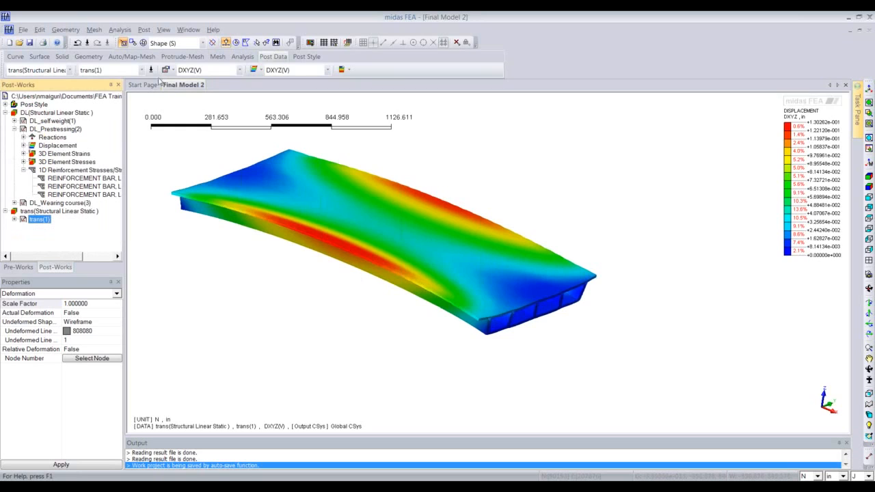
left_click(306, 56)
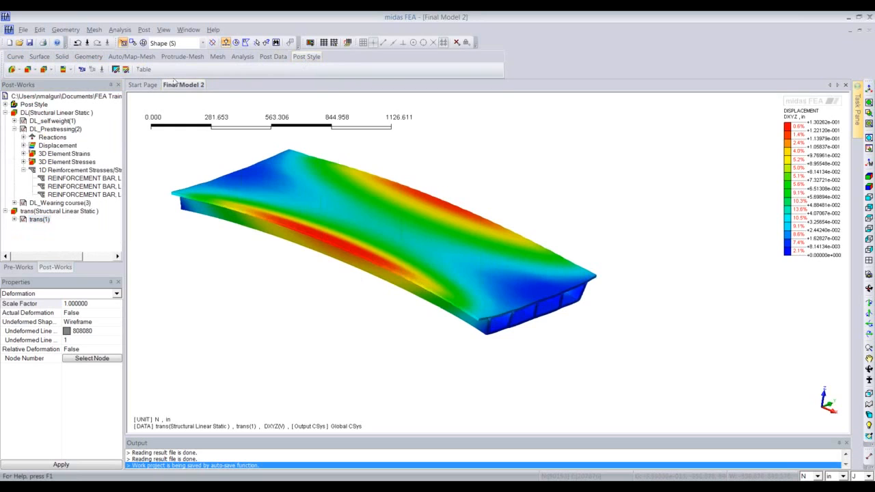
left_click(15, 69)
left_click(28, 82)
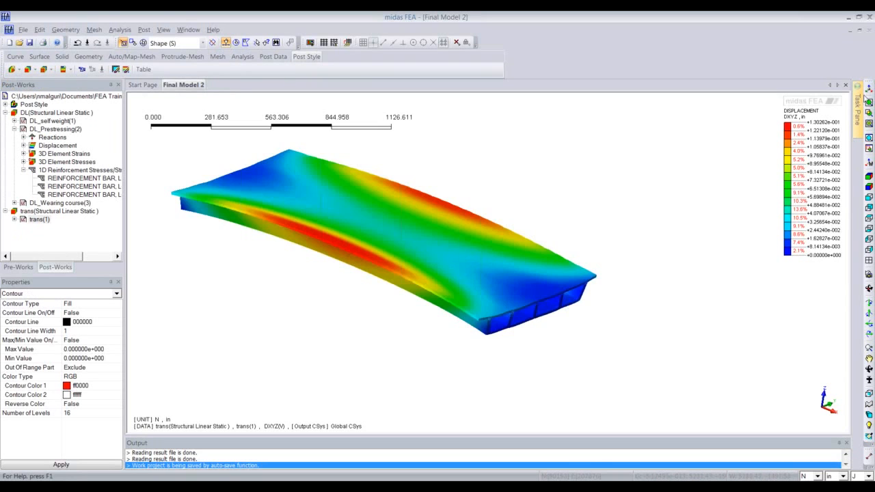
left_click(869, 89)
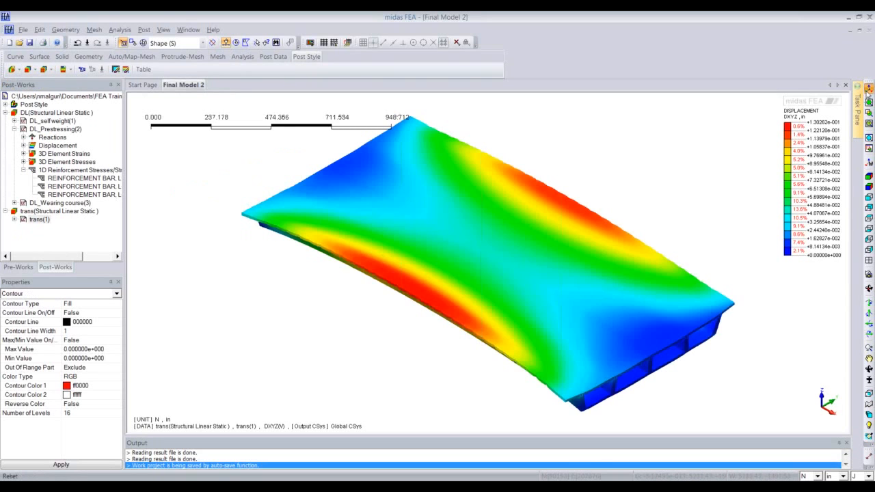
middle_click_drag(469, 259, 470, 248)
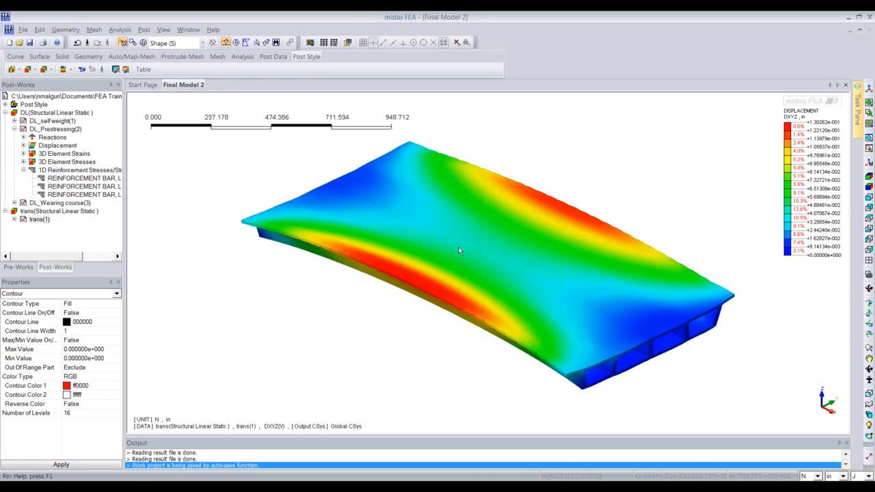
left_click(145, 30)
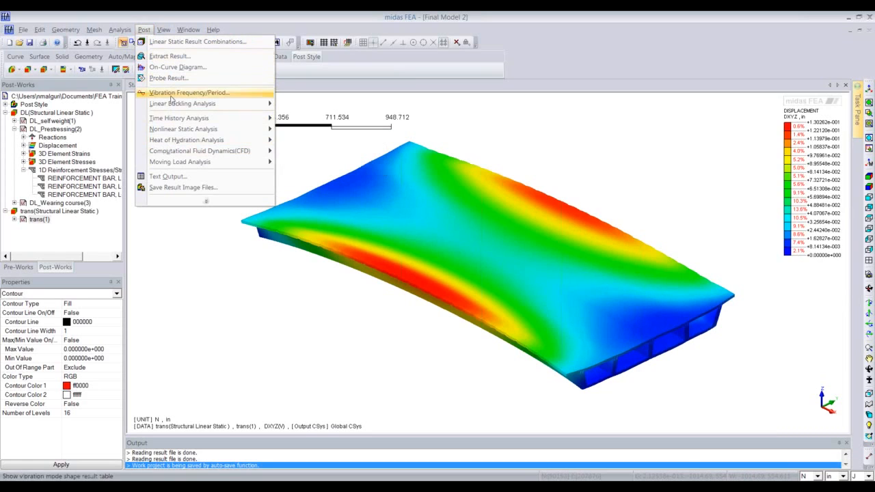
left_click(205, 201)
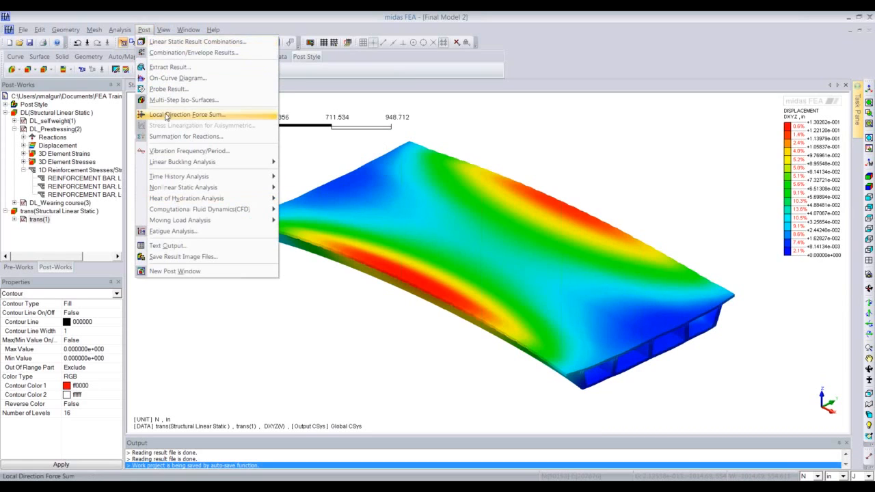
left_click(189, 118)
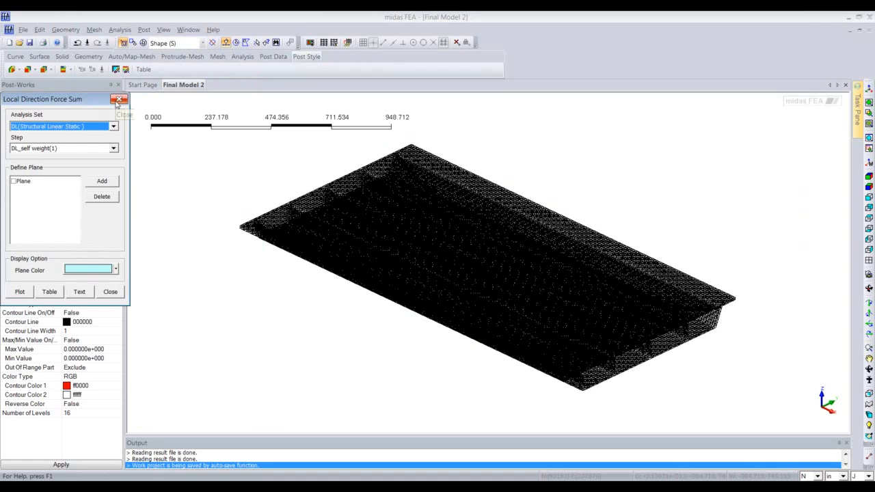
left_click(118, 100)
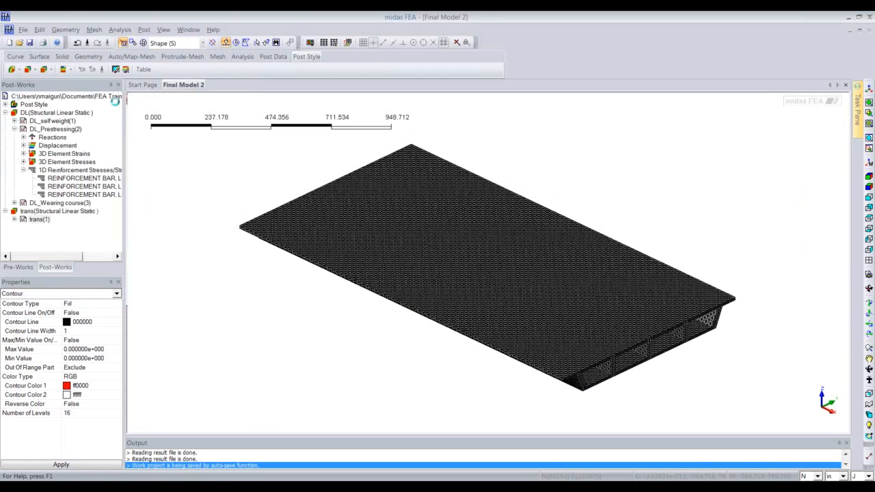
Step: Show the rectangle surfaces in the Surface geometry group that cut across the girder
left_click(18, 266)
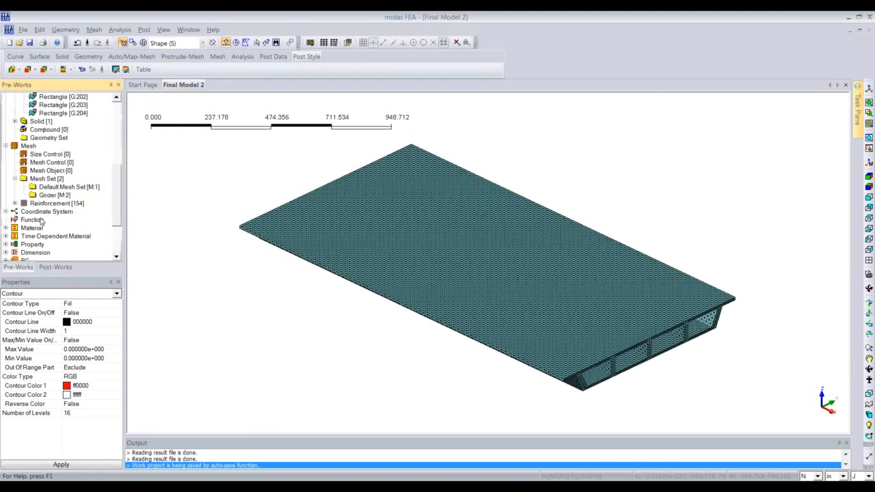
scroll(41, 205, "up", 5)
left_click(46, 130)
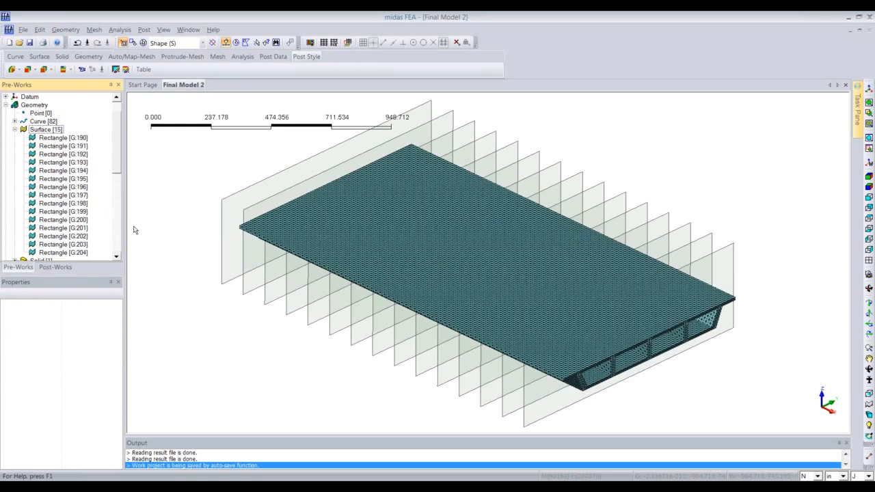
middle_click_drag(134, 230, 267, 286, "ctrl")
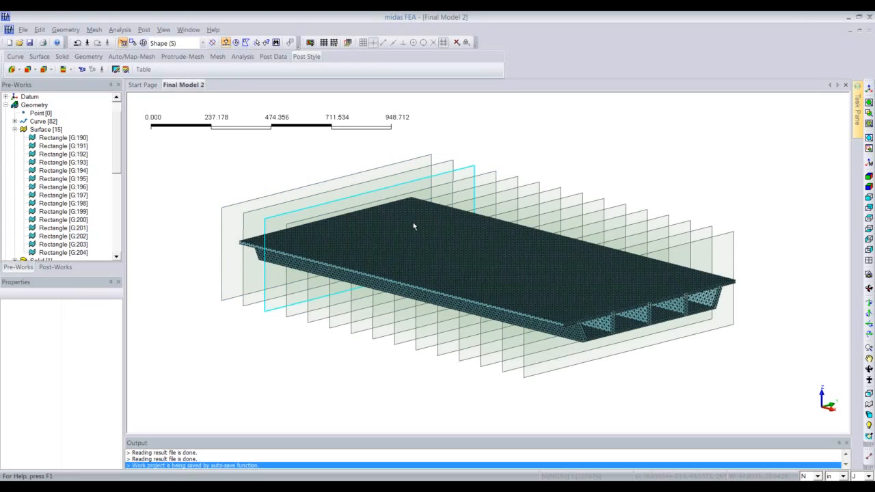
Step: Start a new plane definition for the Local Direction Force Sum of DL_self weight(1), with Solid as the element type
left_click(144, 31)
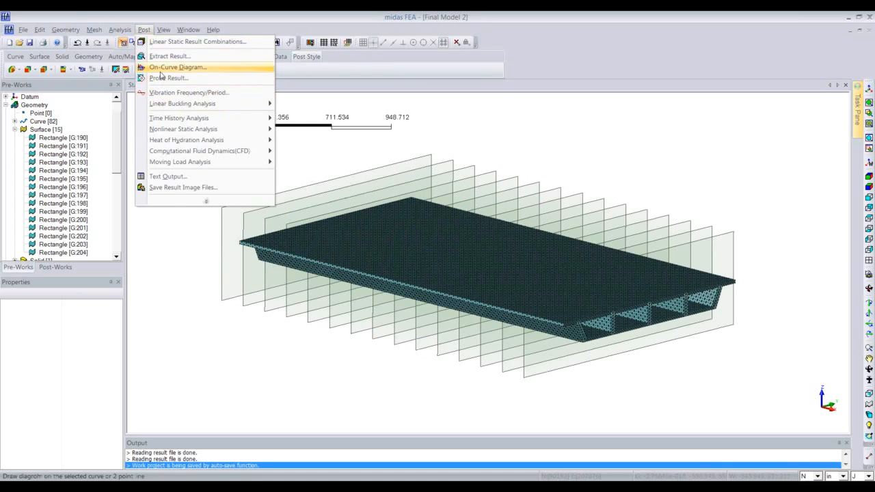
left_click(173, 200)
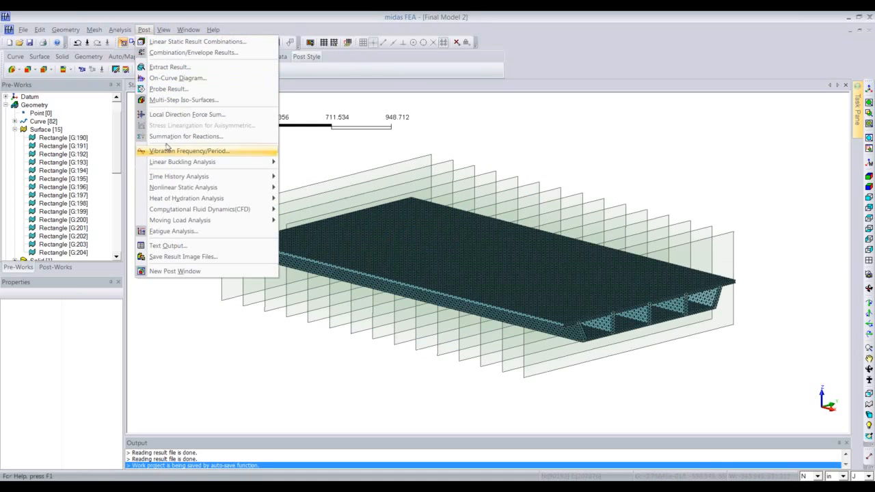
left_click(169, 114)
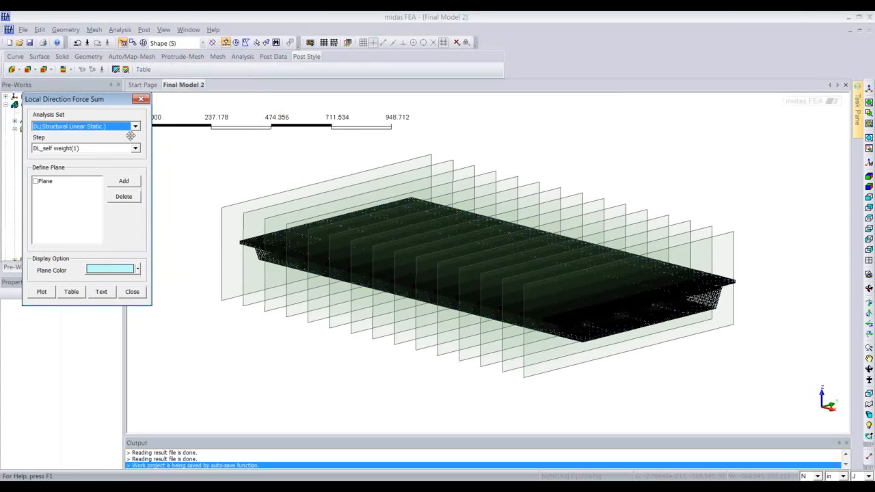
left_click(117, 182)
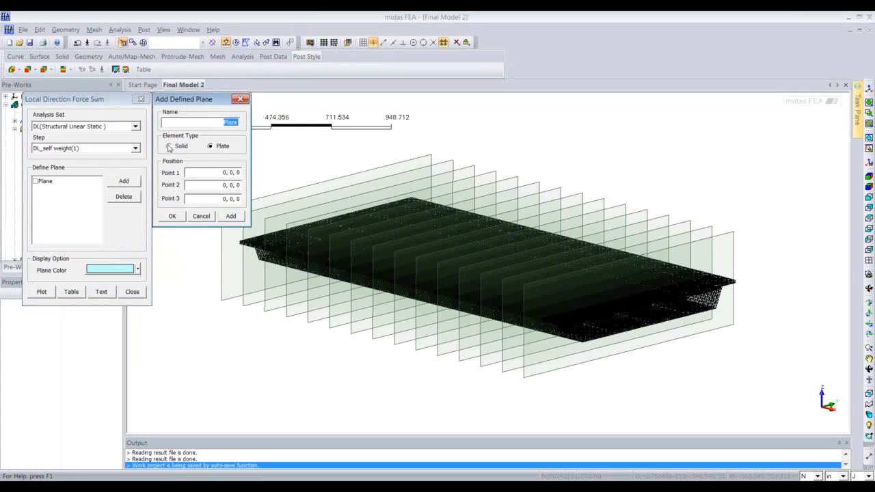
left_click(179, 147)
Step: Pick three corner points of the rectangle surface at X = 480 in to position the new plane
left_click(518, 178)
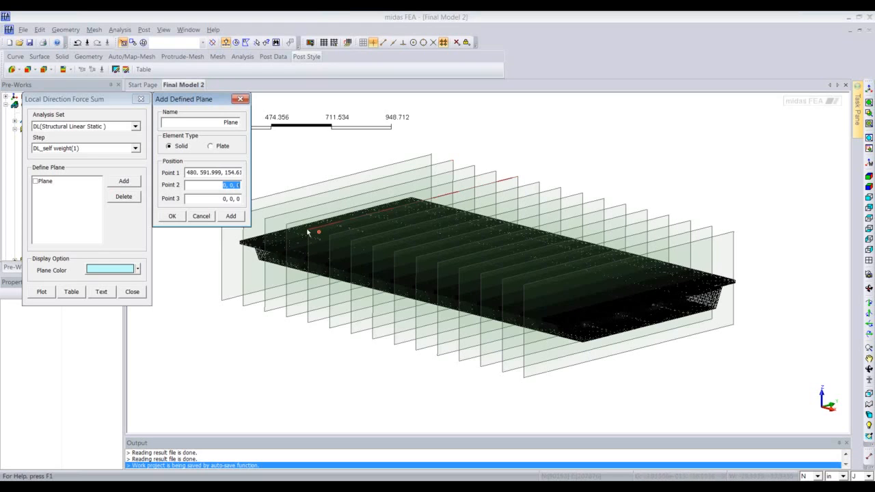
middle_click_drag(307, 247, 310, 229)
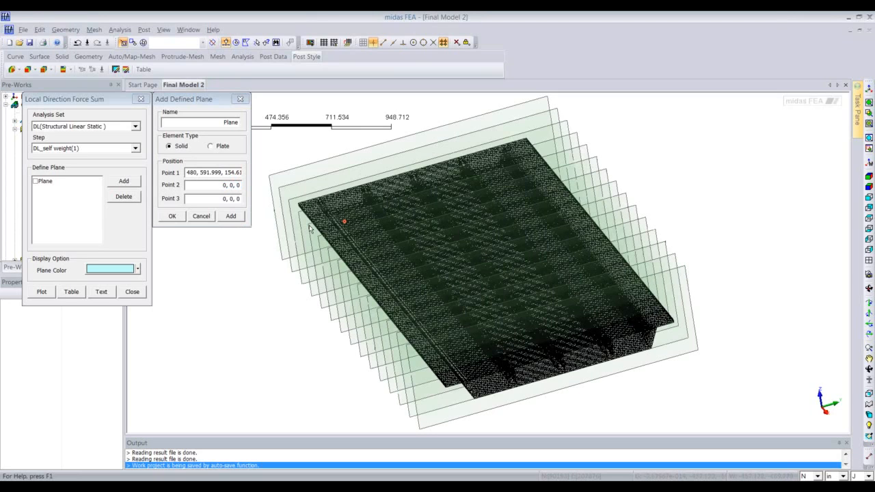
left_click(309, 227)
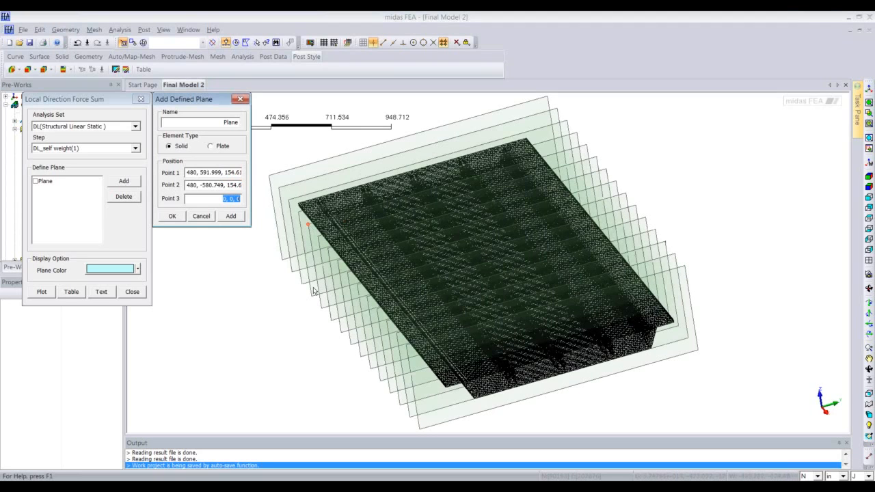
left_click(314, 303)
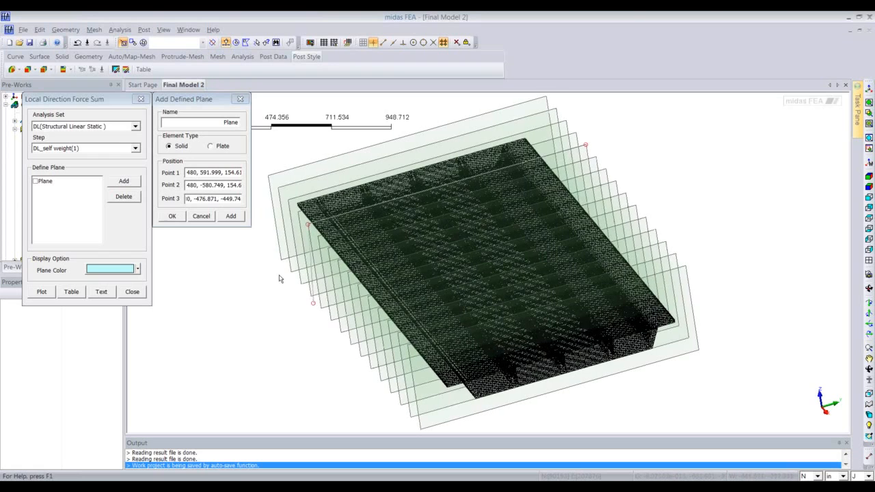
middle_click_drag(278, 278, 262, 267)
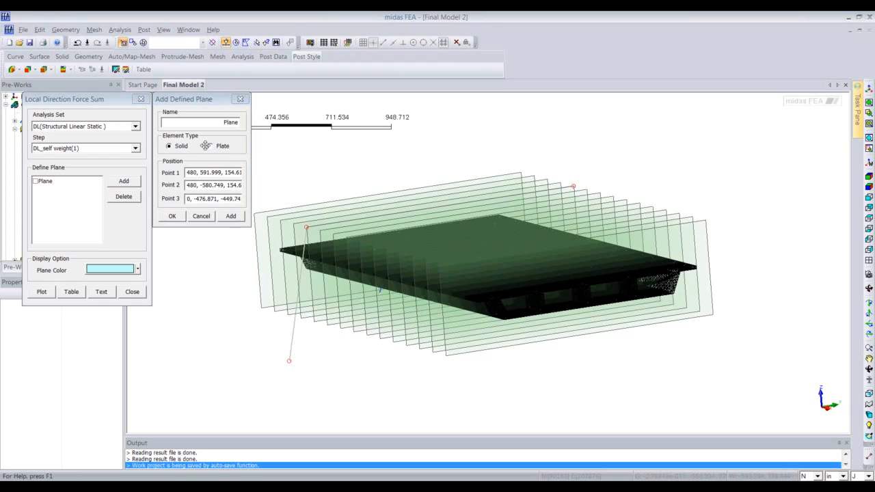
Step: Name the defined plane 40 feet and create it
double_click(232, 122)
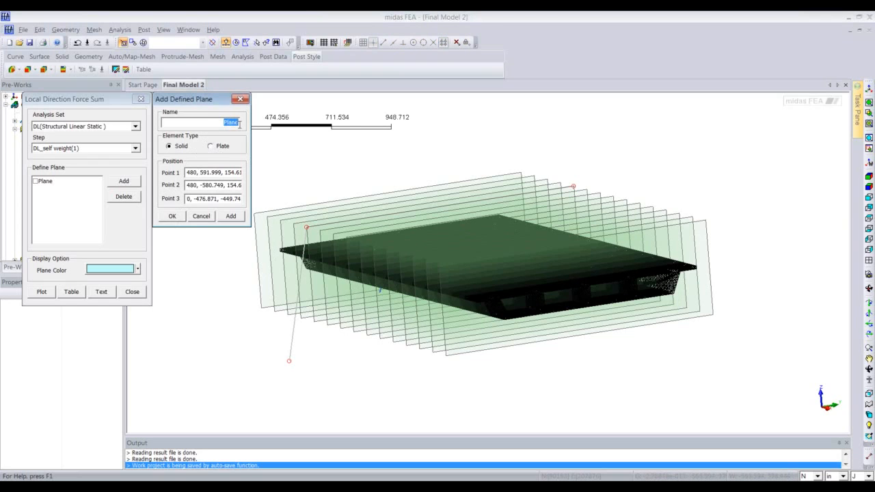
type("40 feet")
left_click(175, 215)
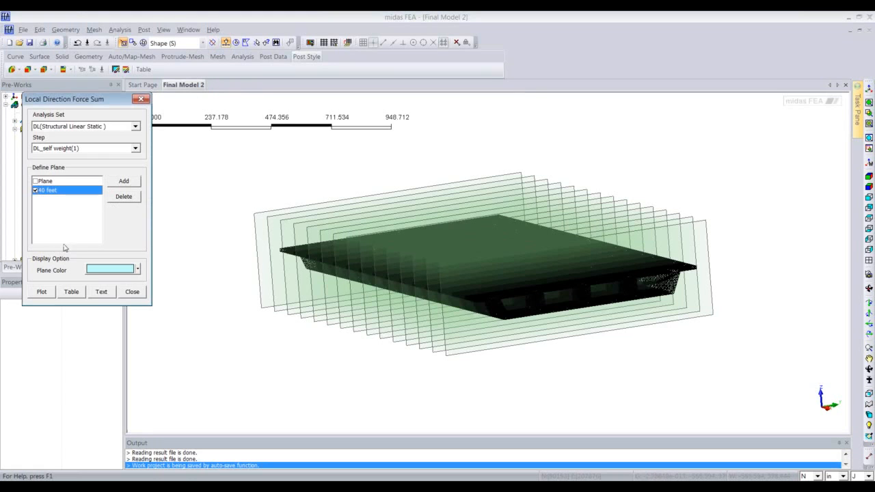
Step: Tabulate the Local Direction Force Sum for the 40 feet plane and examine its center coordinates and force components
left_click(35, 191)
left_click(69, 293)
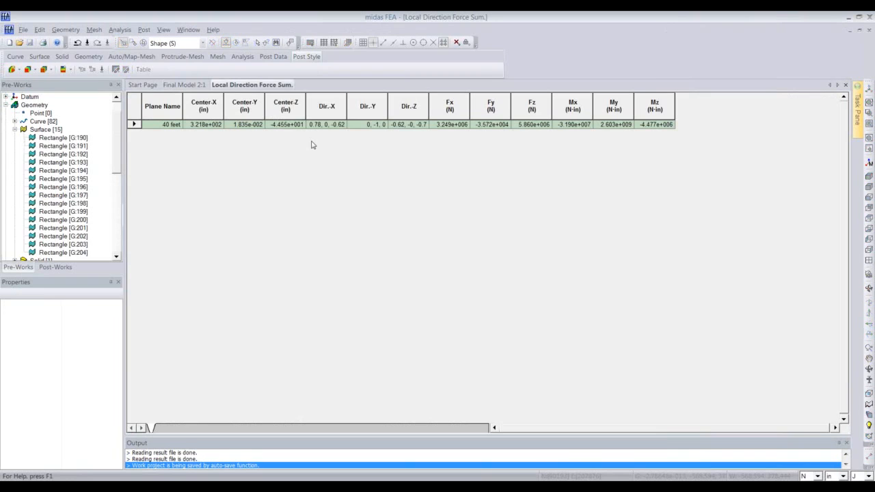
left_click(216, 125)
left_click(248, 125)
left_click(457, 126)
left_click(487, 125)
Step: Set the force unit to kips and check the open Local Direction Force Sum tables
left_click(820, 477)
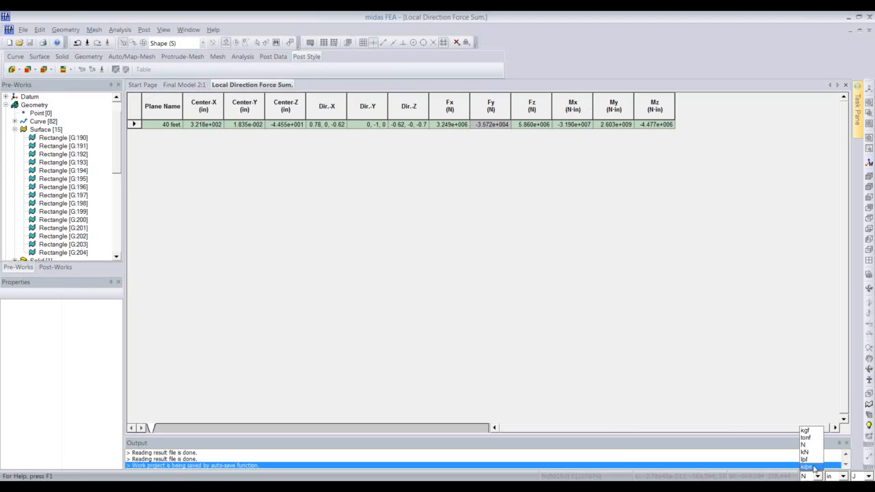
left_click(810, 467)
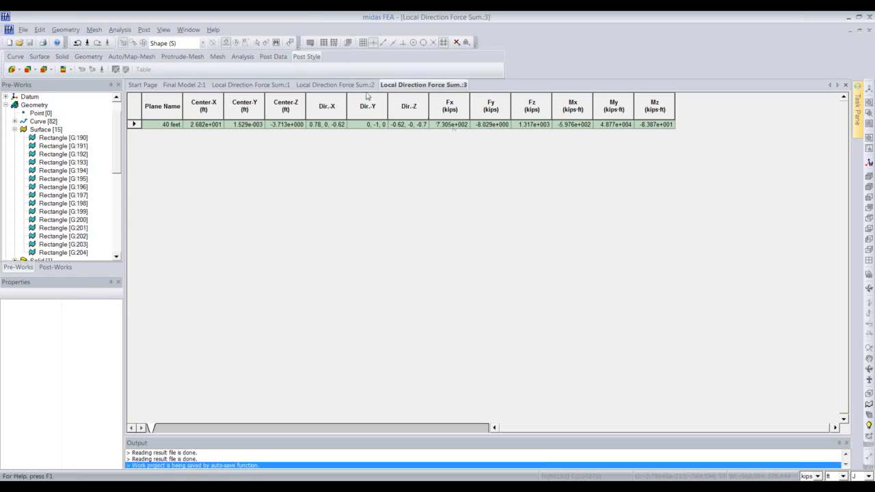
left_click(341, 87)
left_click(233, 87)
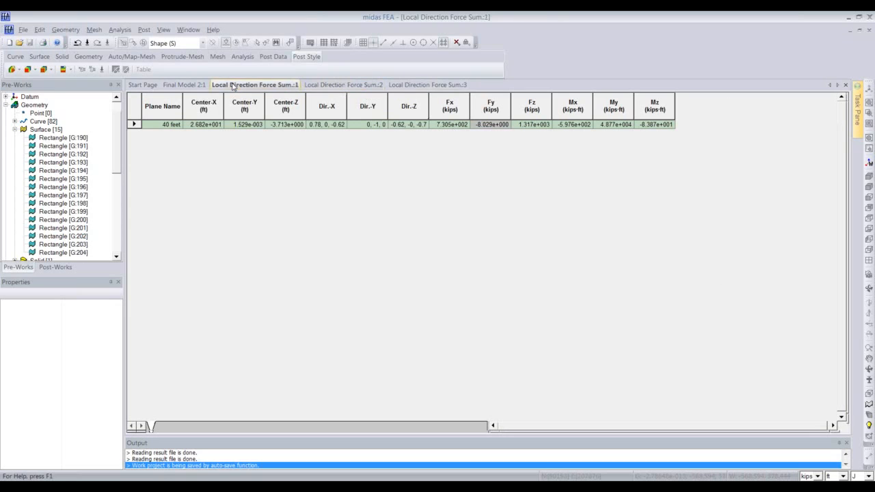
Step: Compare the 40 feet force sums on the model view with the result table, and collapse the Surface geometry group
left_click(205, 85)
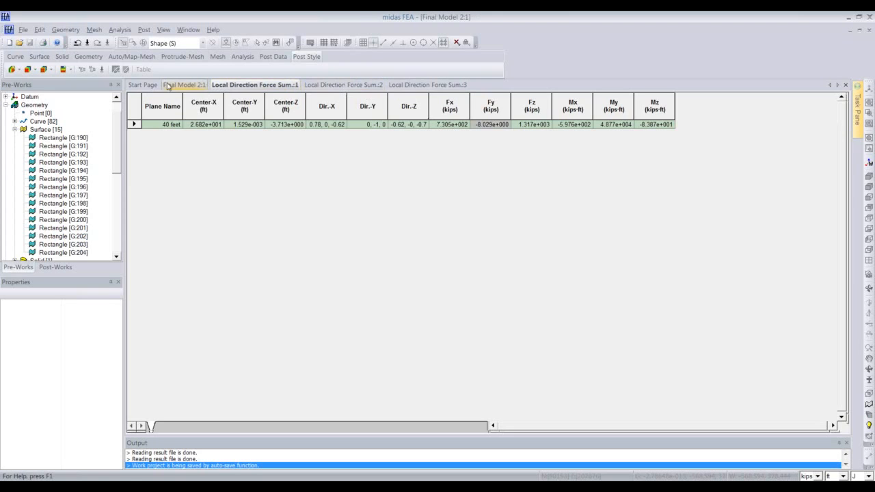
middle_click_drag(400, 223, 260, 187)
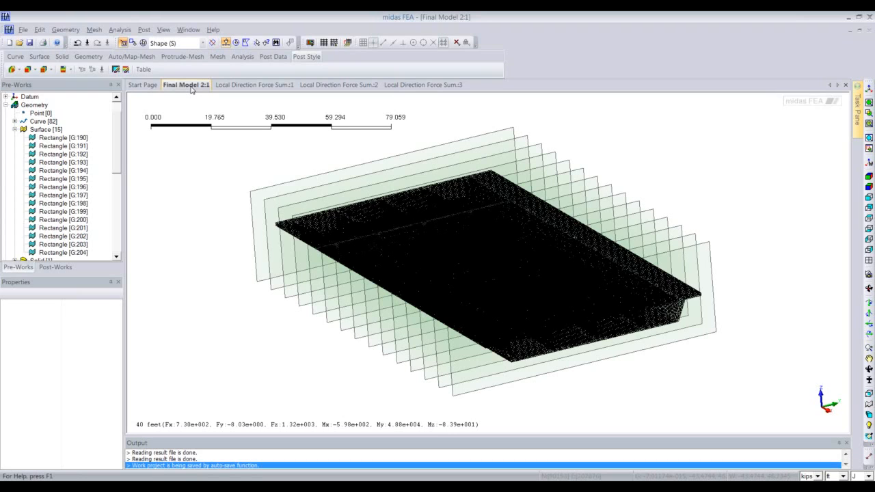
left_click(252, 85)
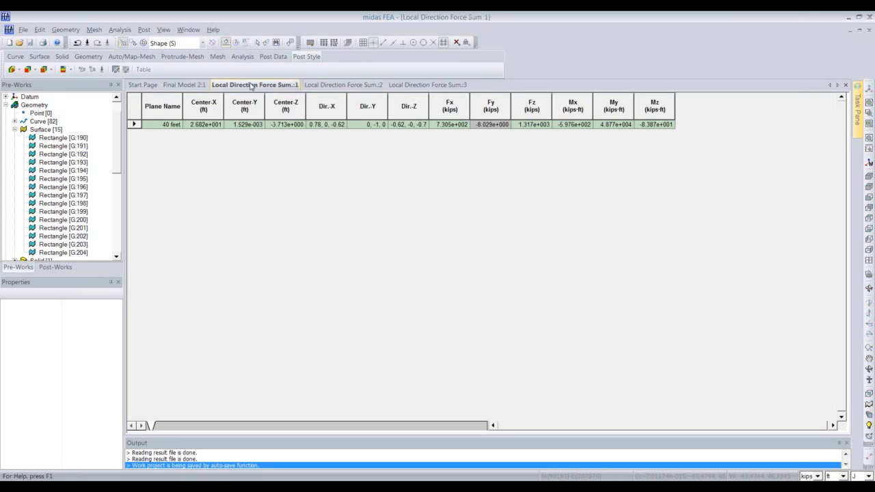
left_click(168, 85)
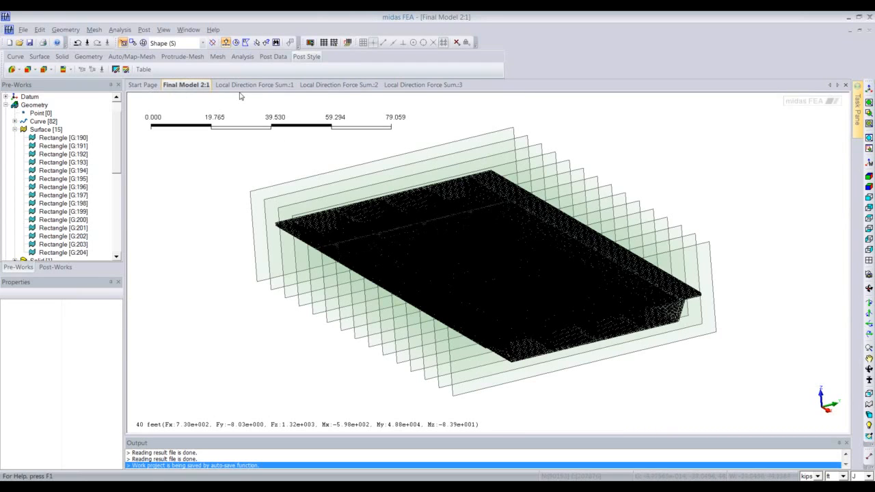
left_click(15, 129)
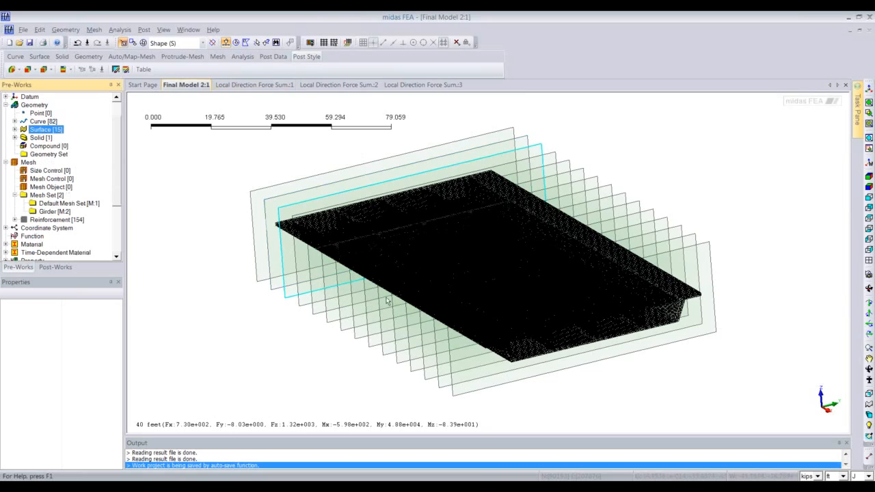
left_click(488, 291)
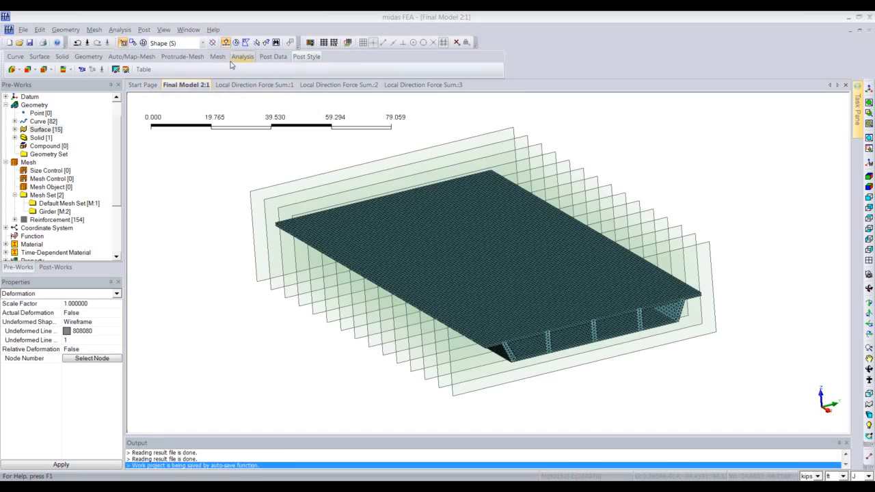
Step: Return to pre-processing mode and review the object types available for constraints in the Supports BC set
left_click(278, 58)
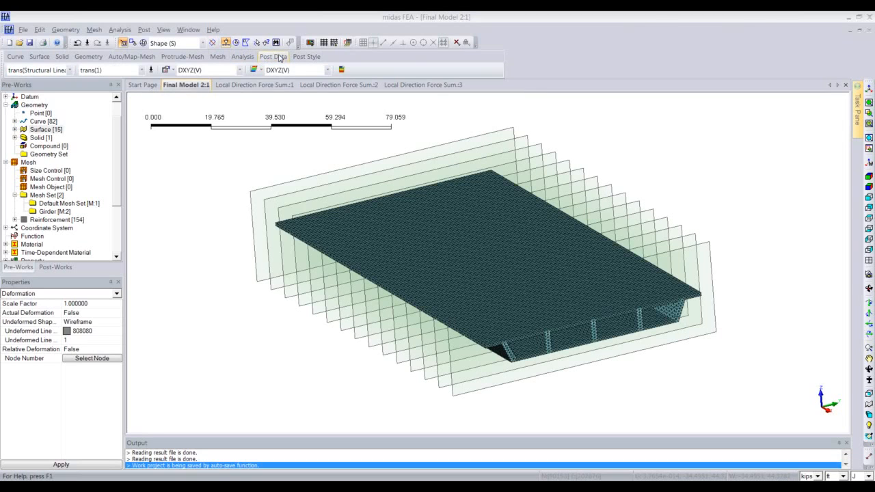
left_click(407, 69)
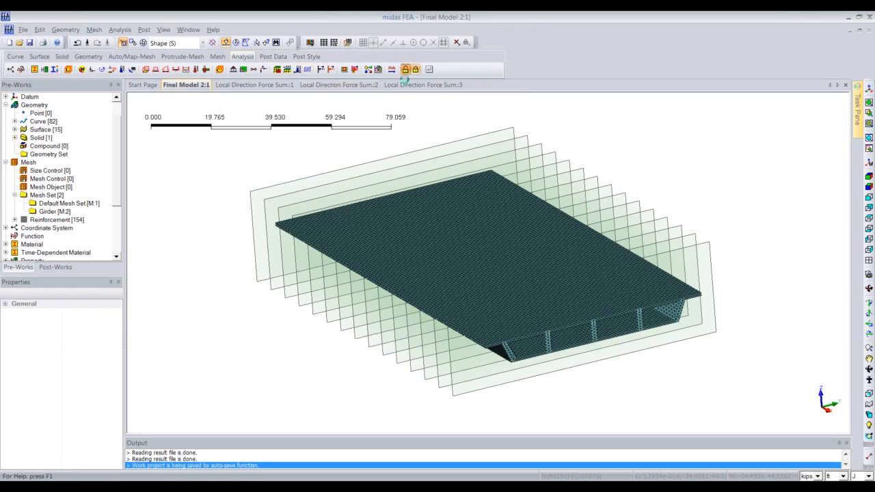
left_click(111, 32)
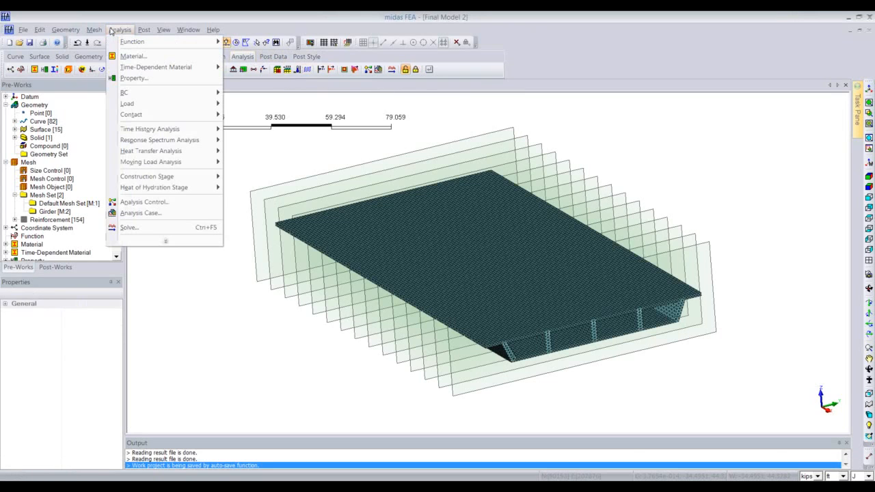
mouse_move(136, 92)
left_click(250, 108)
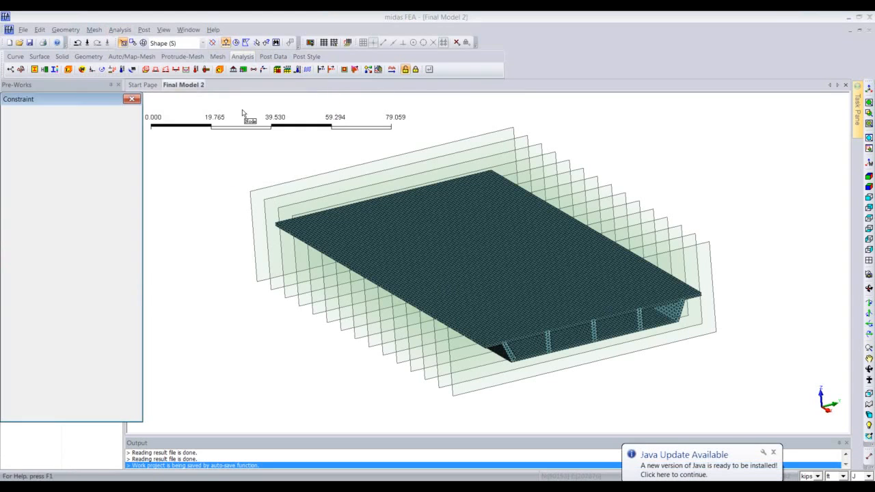
left_click_drag(89, 101, 127, 94)
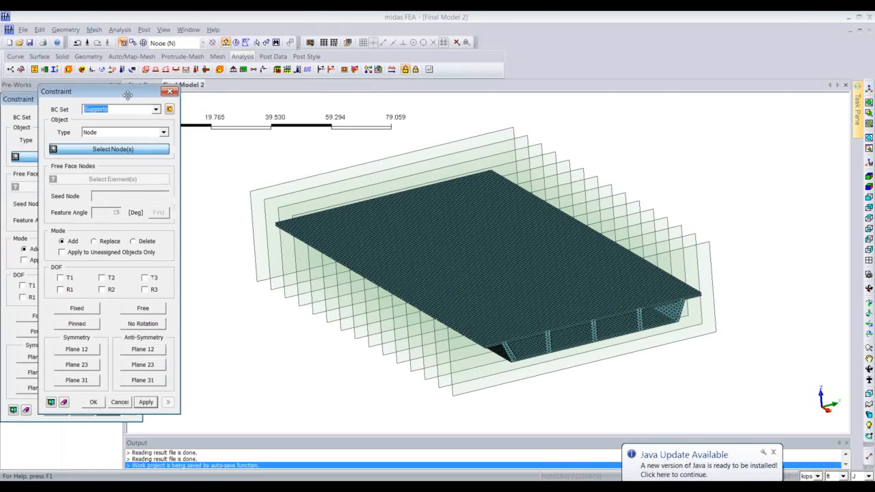
left_click(114, 134)
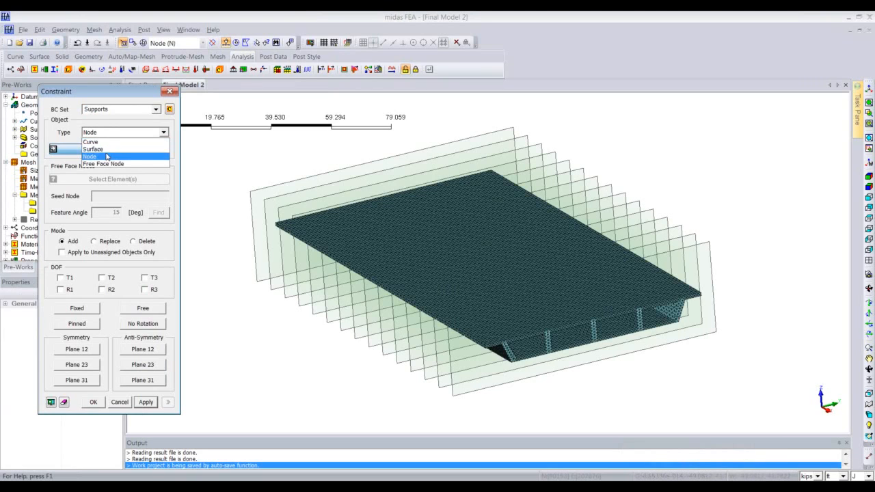
left_click(123, 118)
left_click(170, 91)
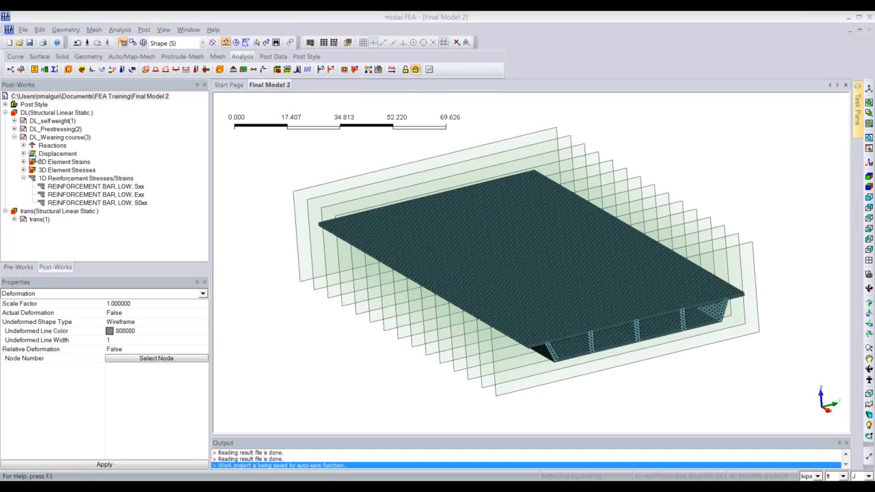
Step: Display the LO-Solid SXX and SYY stress contours of the DL_Wearing course(3) load set
left_click(23, 170)
double_click(66, 170)
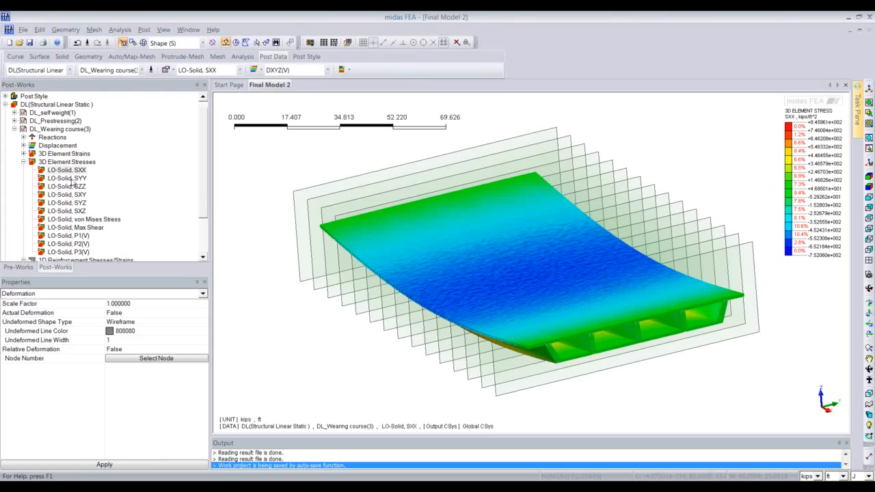
left_click(72, 180)
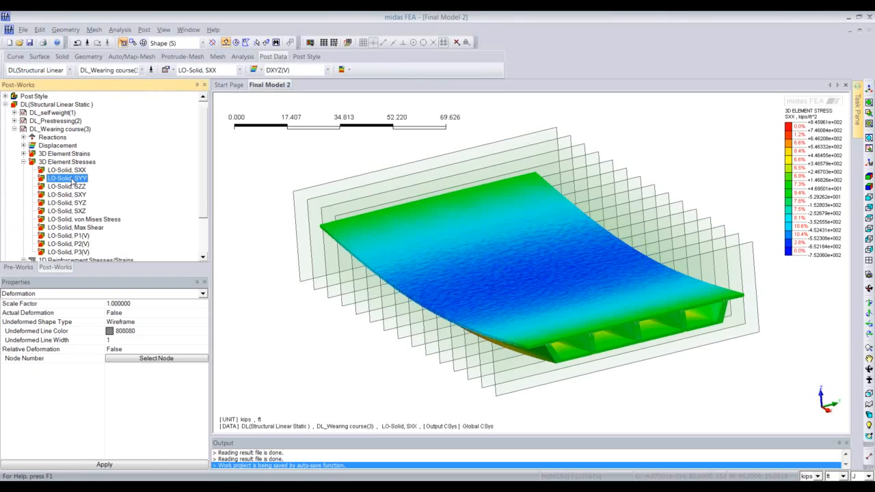
double_click(72, 179)
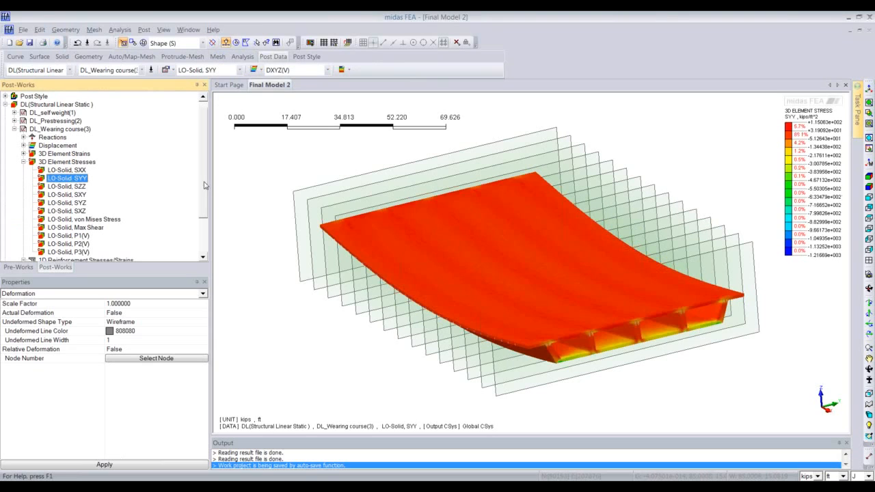
scroll(204, 185, "down", 2)
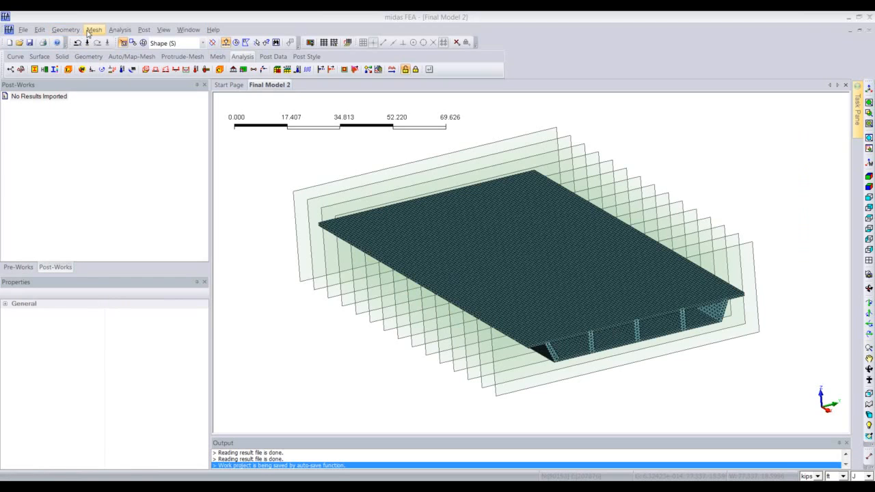
Step: Look over the available load types and the moving load analysis commands
left_click(65, 30)
mouse_move(119, 29)
mouse_move(140, 104)
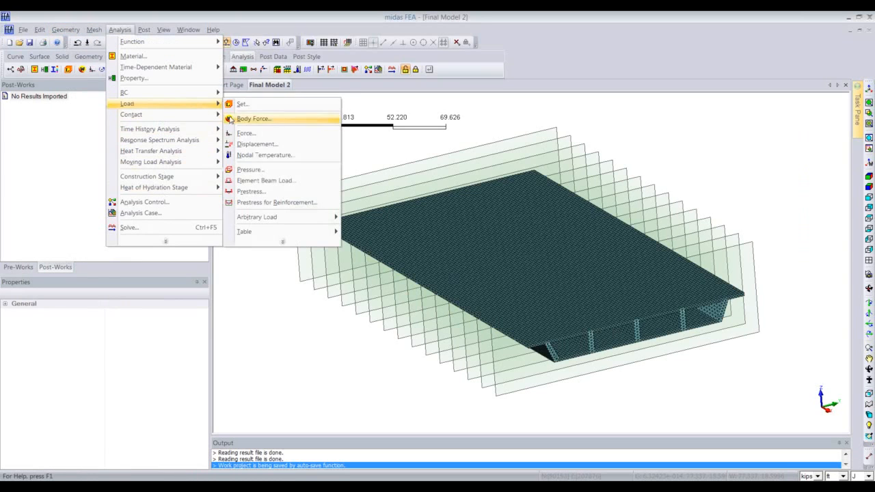
left_click(352, 104)
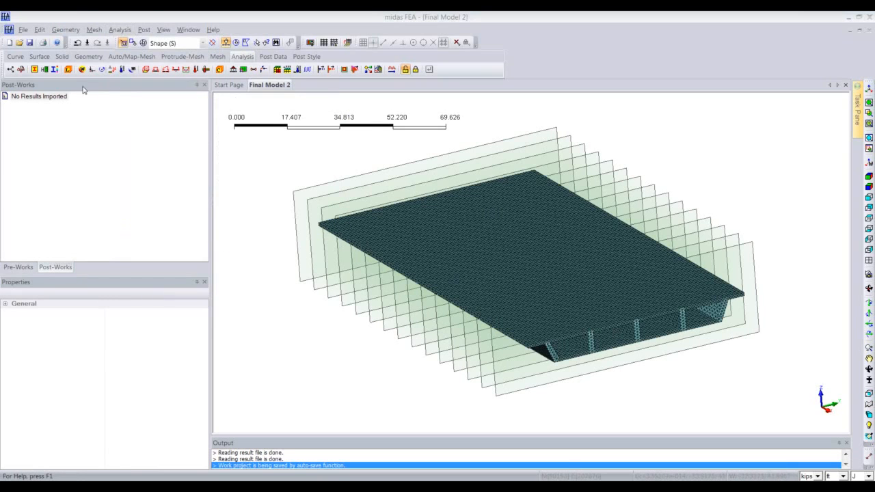
left_click(115, 31)
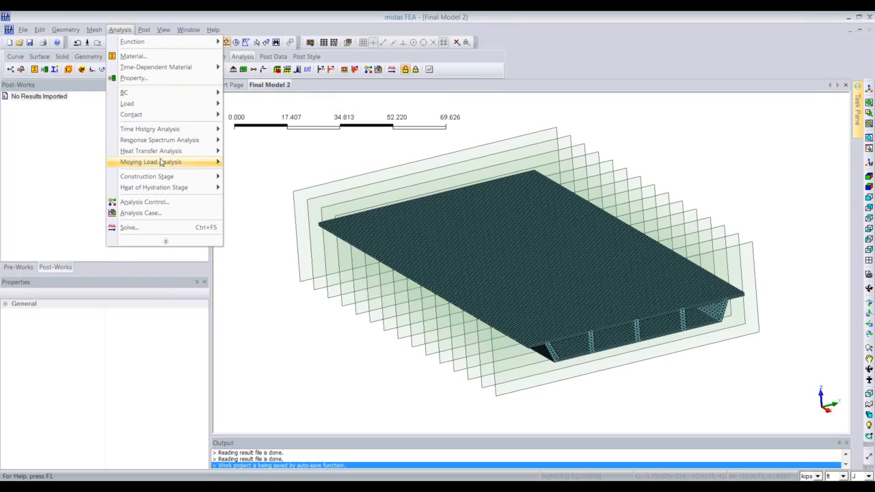
mouse_move(162, 162)
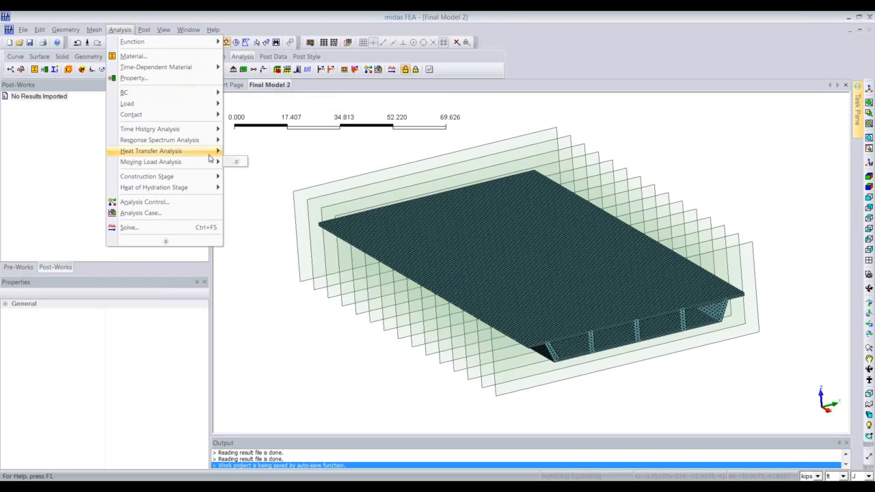
mouse_move(209, 154)
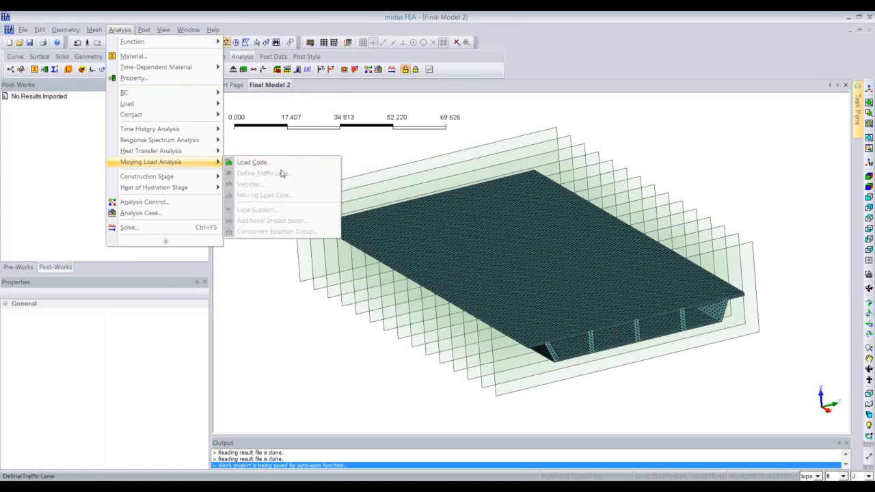
left_click(227, 33)
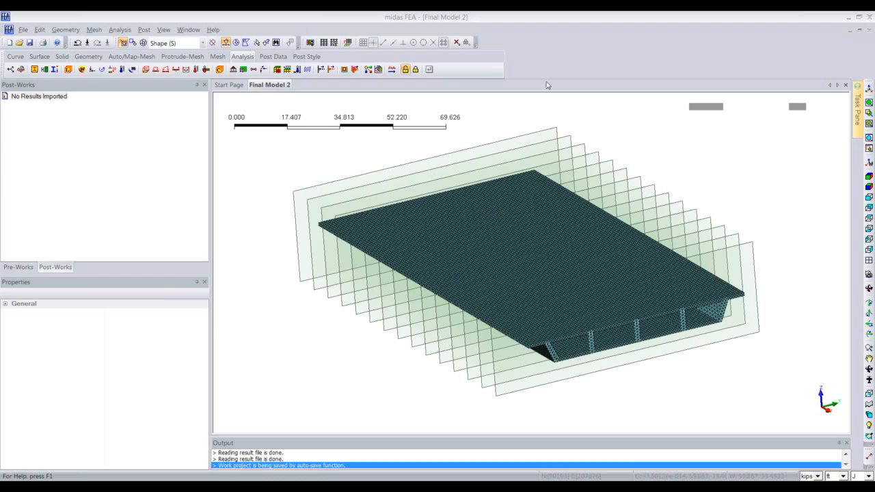
Step: Open the ASTM(RC) concrete material from the Material Manager to examine its structural properties and constitutive model
left_click(120, 29)
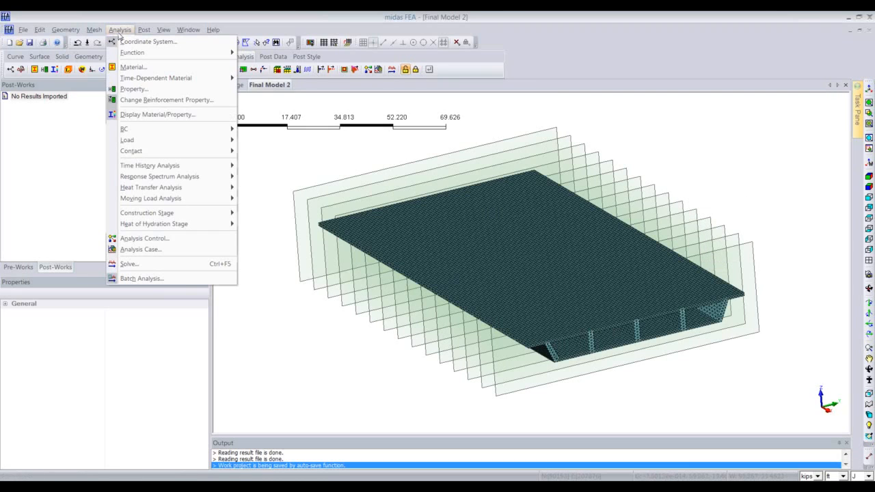
left_click(134, 88)
left_click(211, 99)
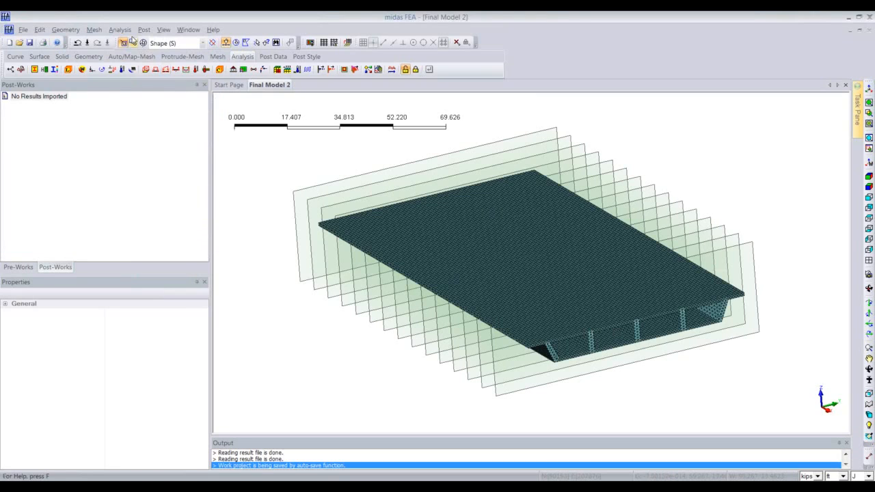
left_click(120, 29)
left_click(127, 58)
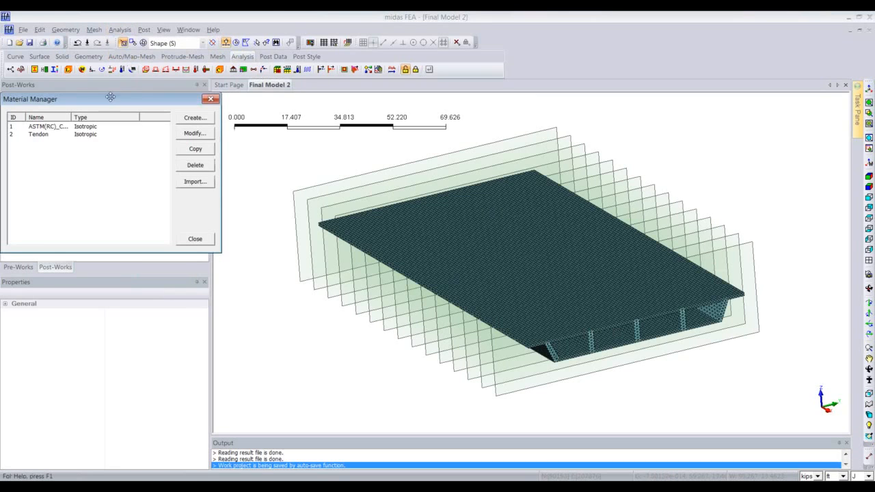
double_click(91, 128)
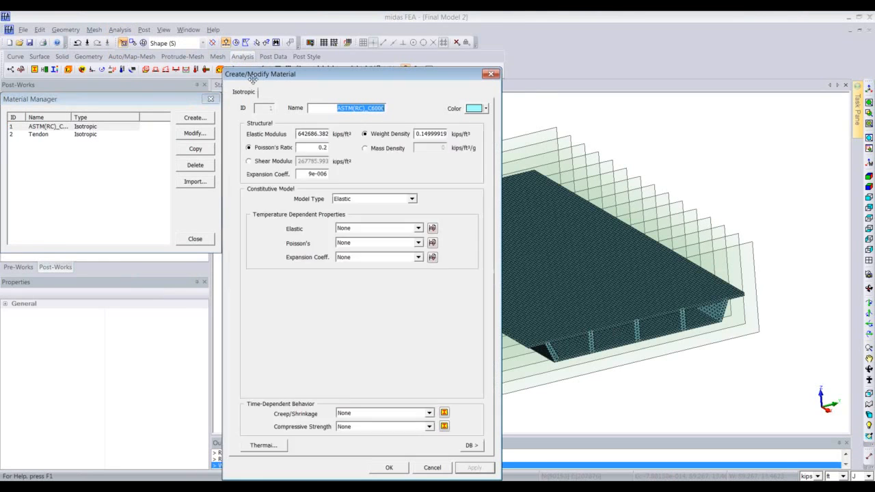
left_click_drag(253, 77, 873, 481)
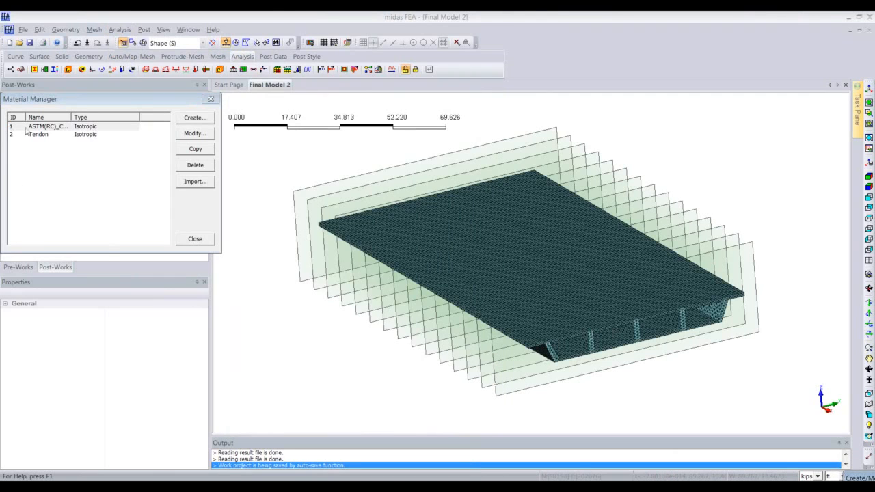